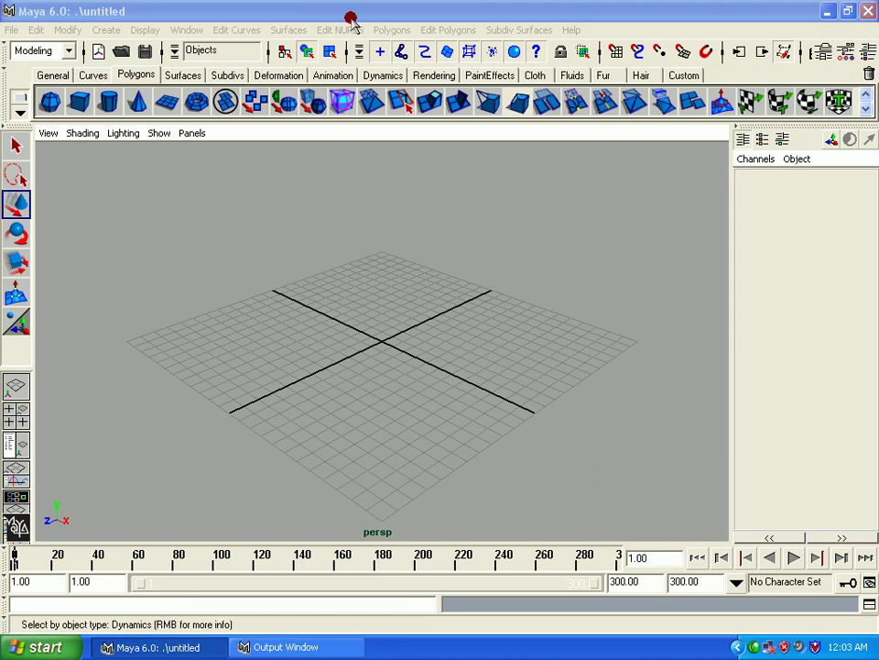
Tear off the Create menu into a floating window placed right of the viewport.
{"action": "left_click", "coordinate": [342, 172]}
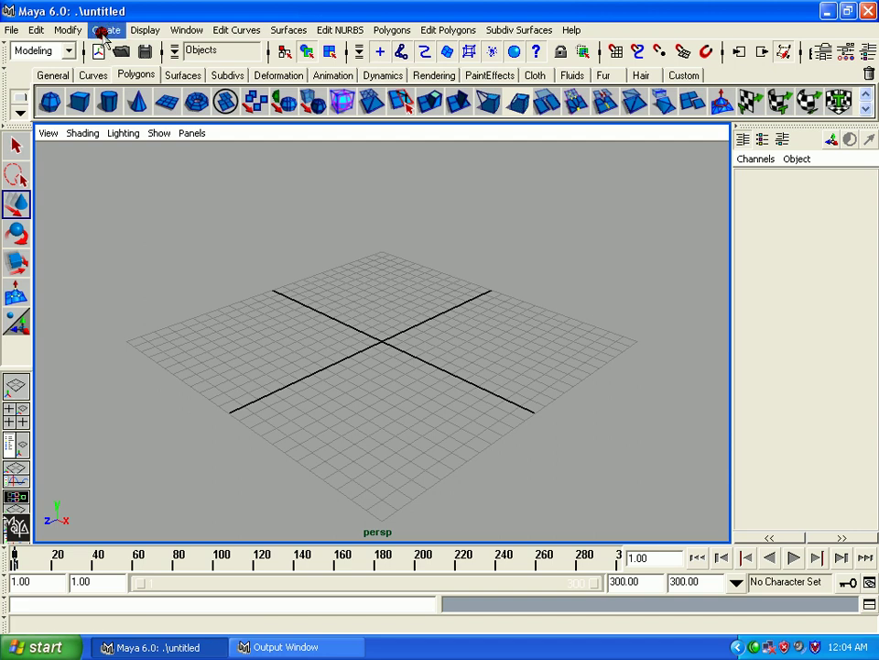
{"action": "left_click", "coordinate": [103, 30]}
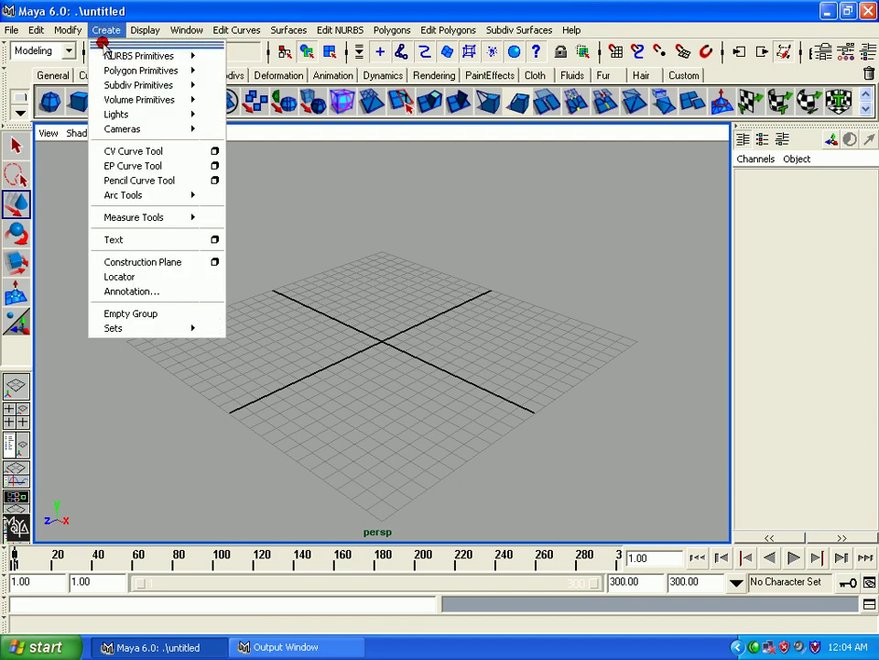
{"action": "left_click", "coordinate": [105, 43]}
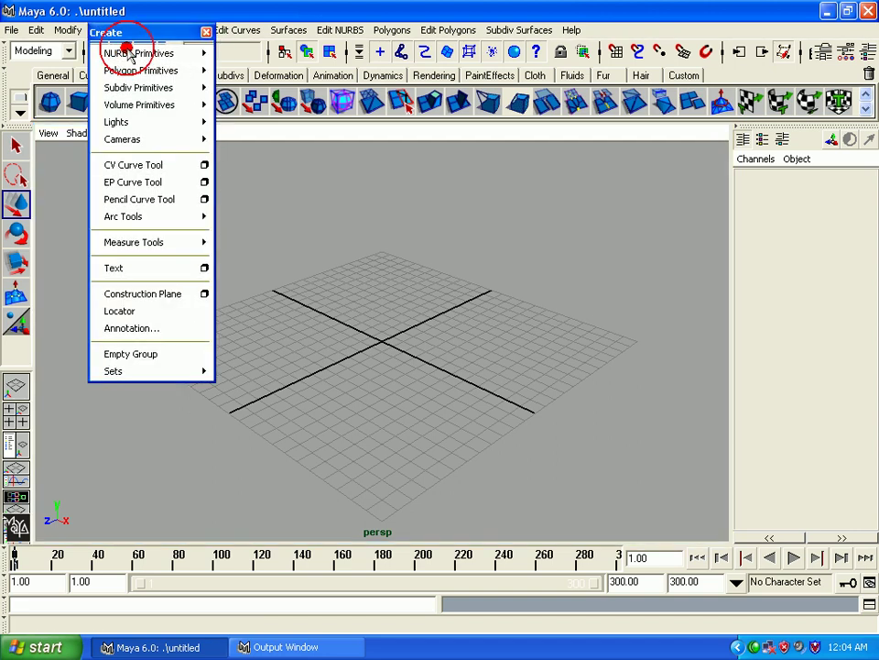
{"action": "left_click_drag", "start_coordinate": [147, 32], "coordinate": [694, 108]}
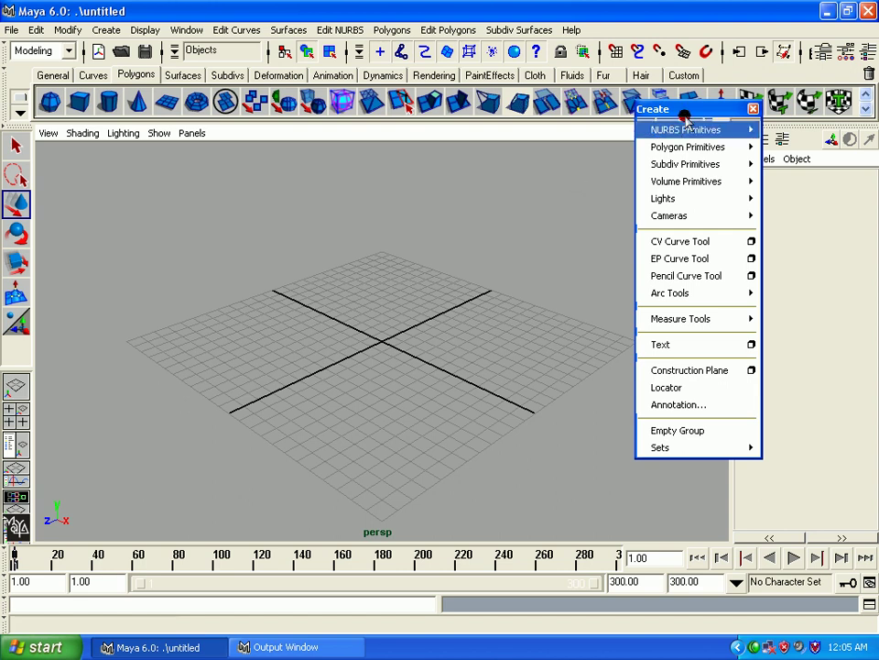
Create a NURBS sphere and a NURBS cylinder at the origin from the floating Create window.
{"action": "left_click_drag", "start_coordinate": [698, 109], "coordinate": [724, 100]}
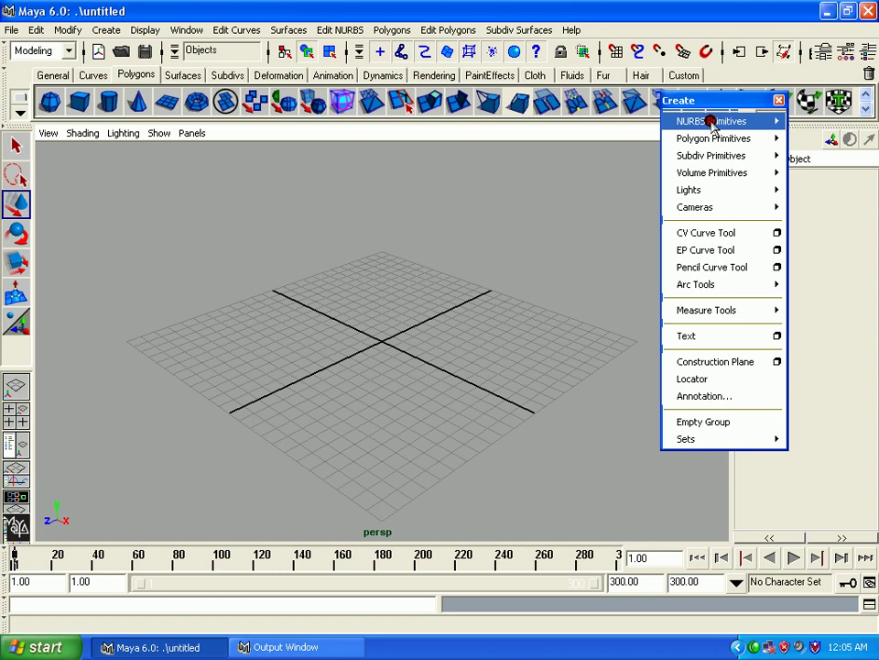
{"action": "left_click", "coordinate": [713, 122]}
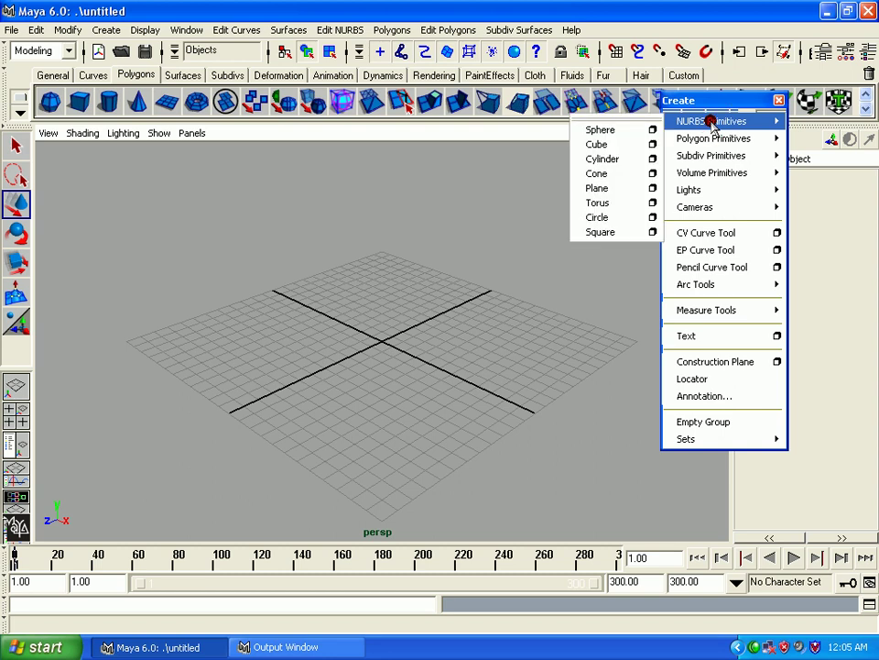
{"action": "left_click", "coordinate": [601, 130]}
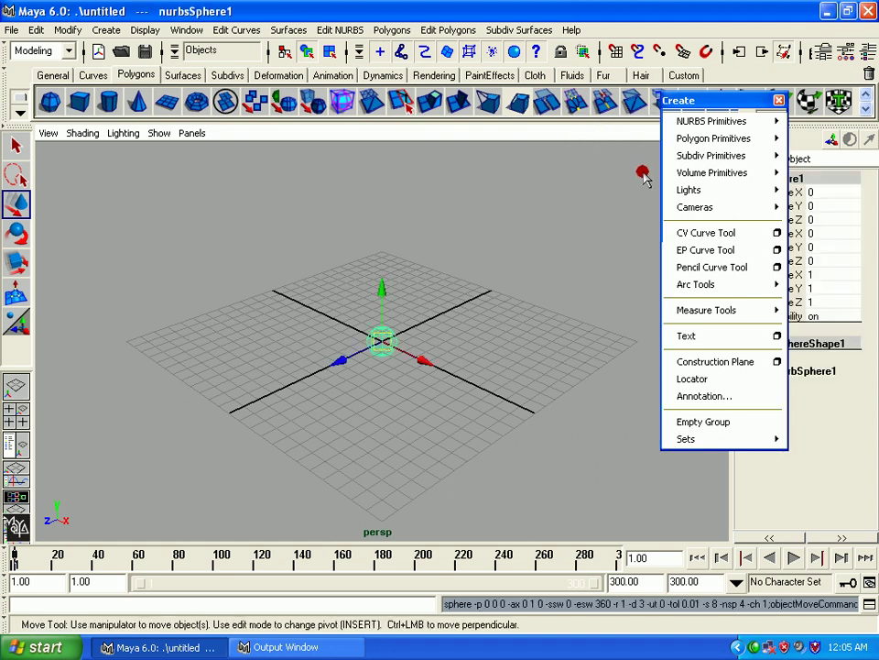
{"action": "left_click", "coordinate": [696, 122]}
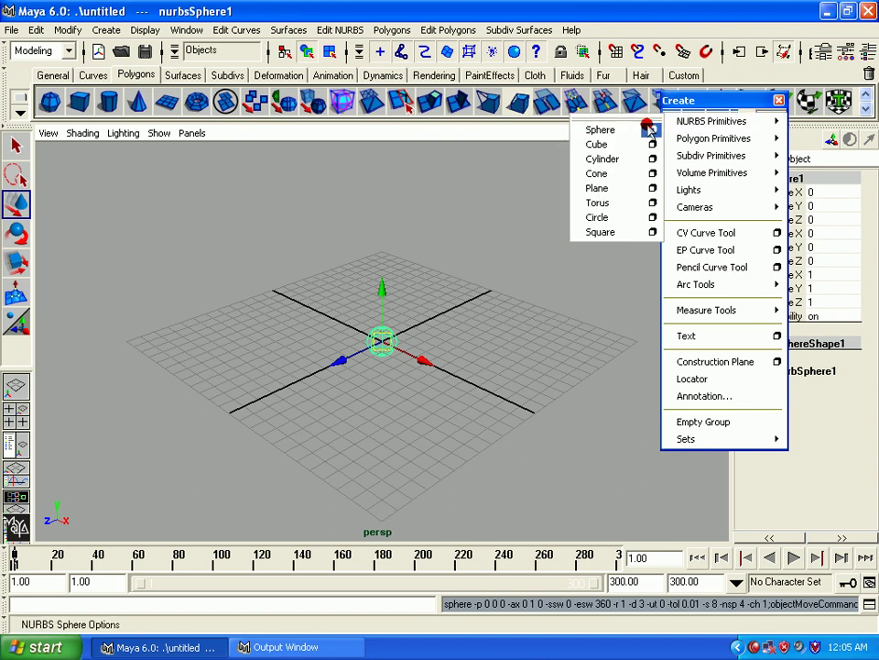
{"action": "left_click", "coordinate": [599, 160]}
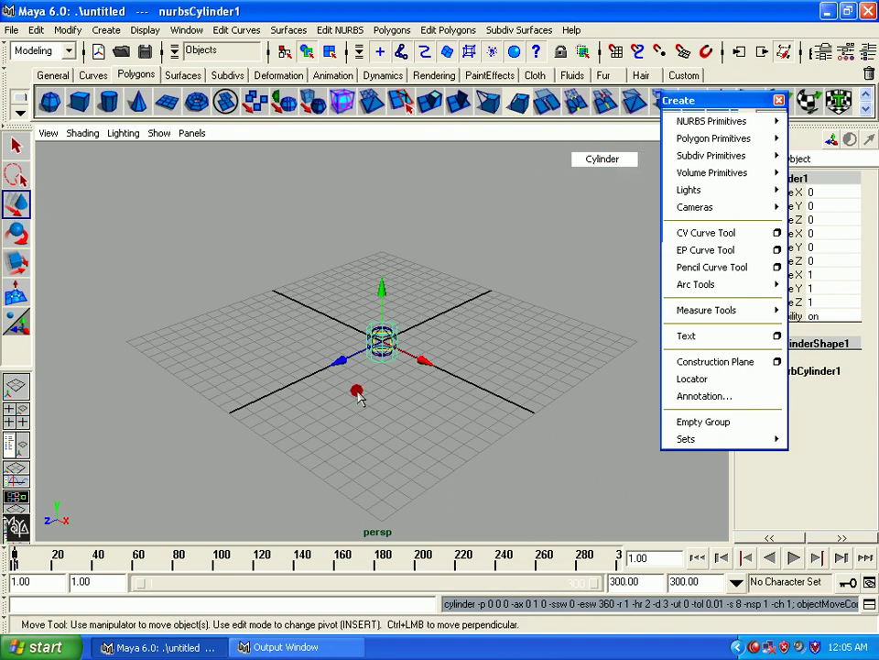
Move the cylinder along Z away from the sphere and show both smooth-shaded.
{"action": "mouse_move", "coordinate": [339, 359]}
{"action": "left_mouse_down"}
{"action": "mouse_move", "coordinate": [310, 383]}
{"action": "mouse_move", "coordinate": [285, 384]}
{"action": "left_mouse_up"}
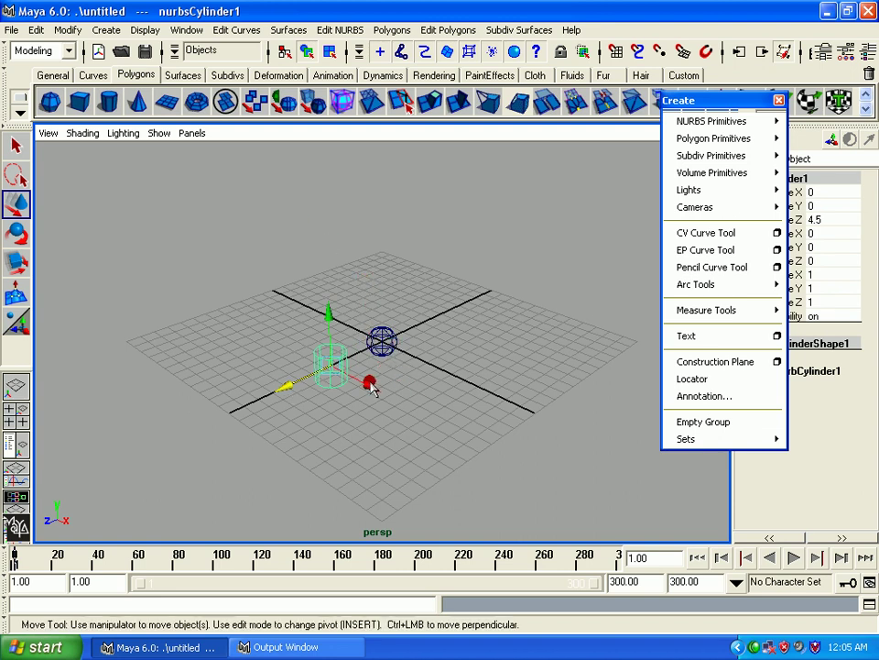
{"action": "mouse_move", "coordinate": [369, 382]}
{"action": "left_mouse_down", "text": "alt"}
{"action": "mouse_move", "coordinate": [346, 361]}
{"action": "mouse_move", "coordinate": [380, 417]}
{"action": "left_mouse_up", "text": "alt"}
{"action": "right_click_drag", "start_coordinate": [380, 414], "coordinate": [426, 467], "text": "alt"}
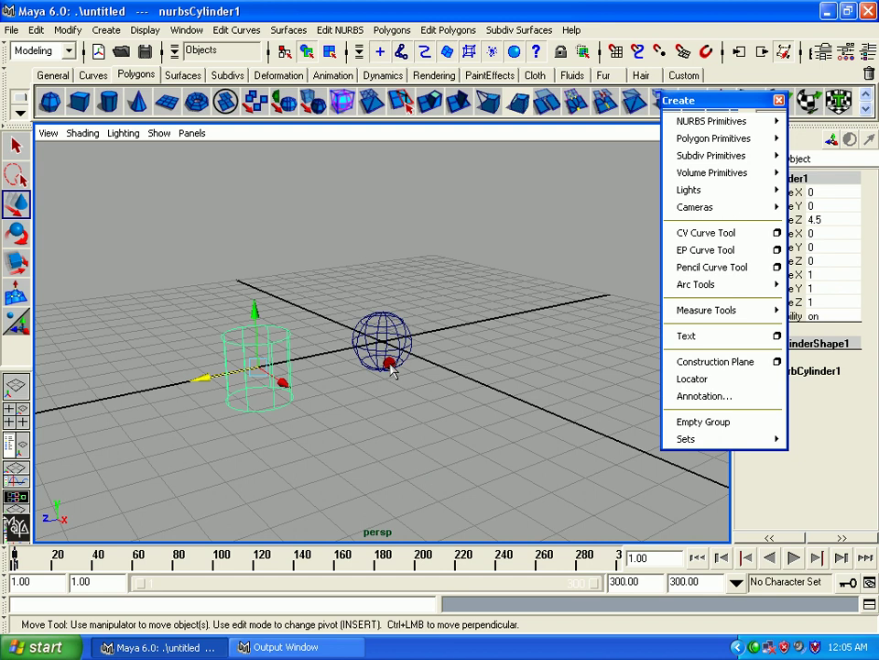
{"action": "right_click_drag", "start_coordinate": [395, 359], "coordinate": [509, 407], "text": "alt"}
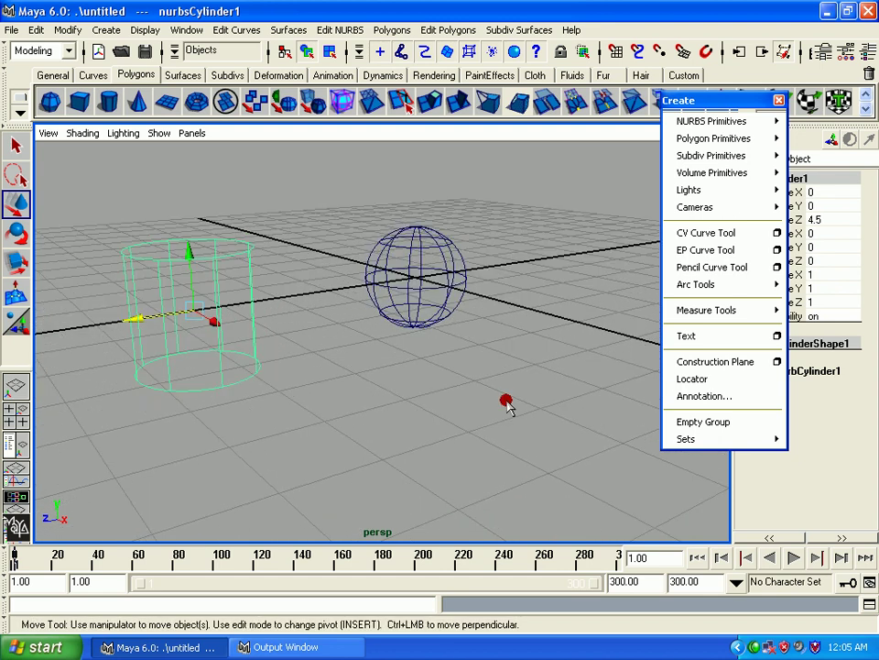
{"action": "left_click", "coordinate": [455, 363]}
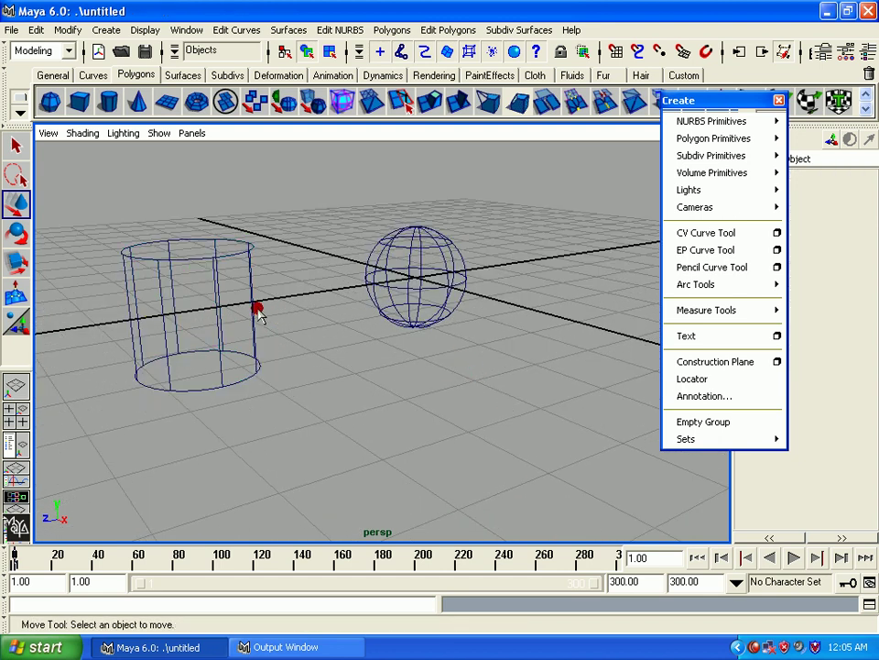
{"action": "left_click", "coordinate": [216, 253]}
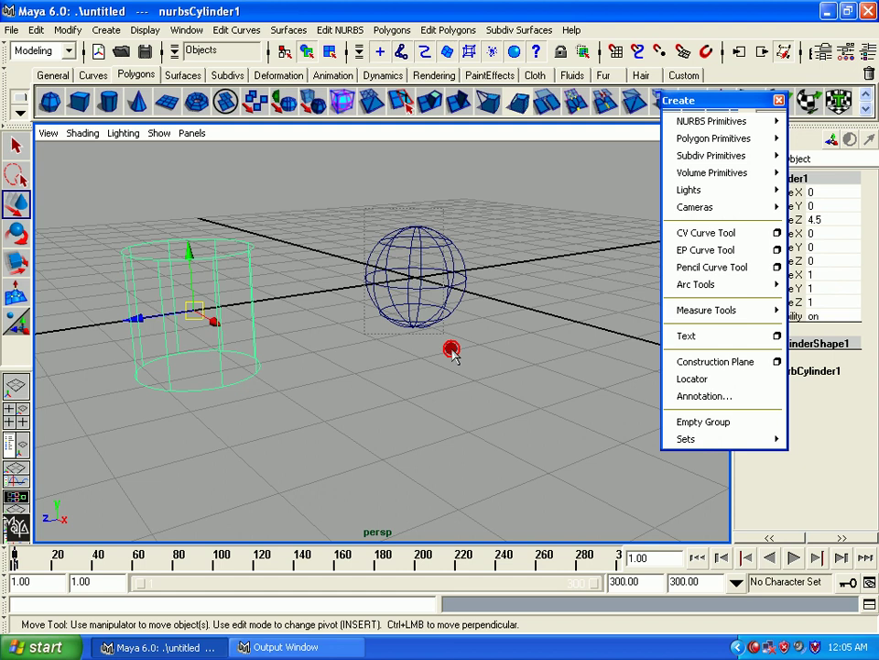
{"action": "left_click", "coordinate": [447, 313]}
{"action": "left_click", "coordinate": [474, 386]}
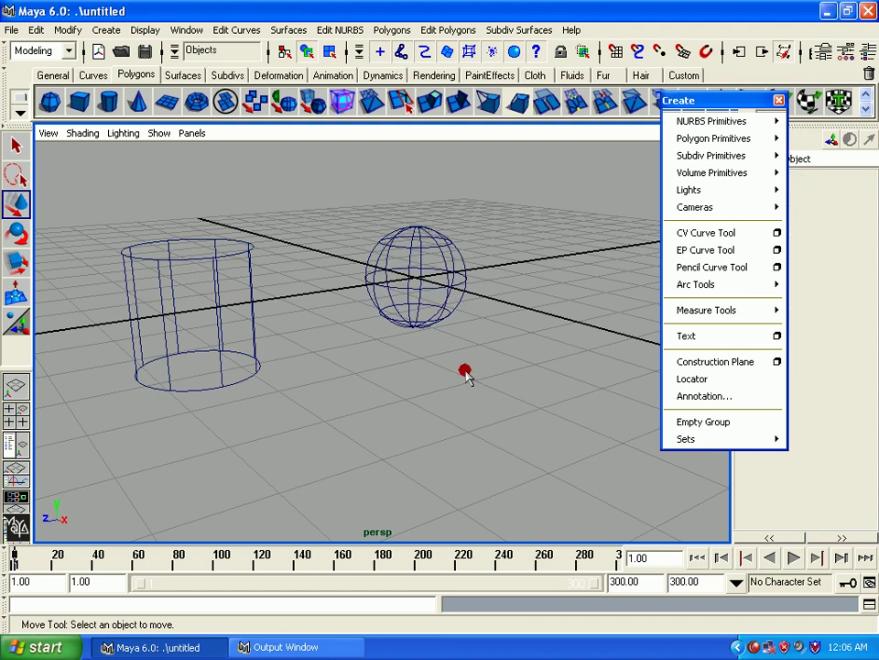
{"action": "key", "text": "5"}
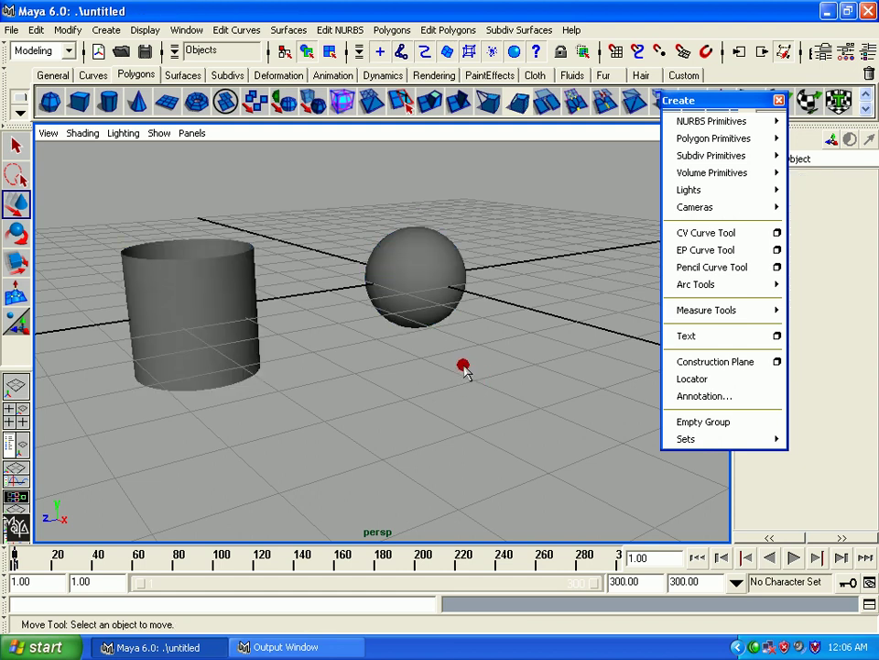
{"action": "left_click", "coordinate": [84, 133]}
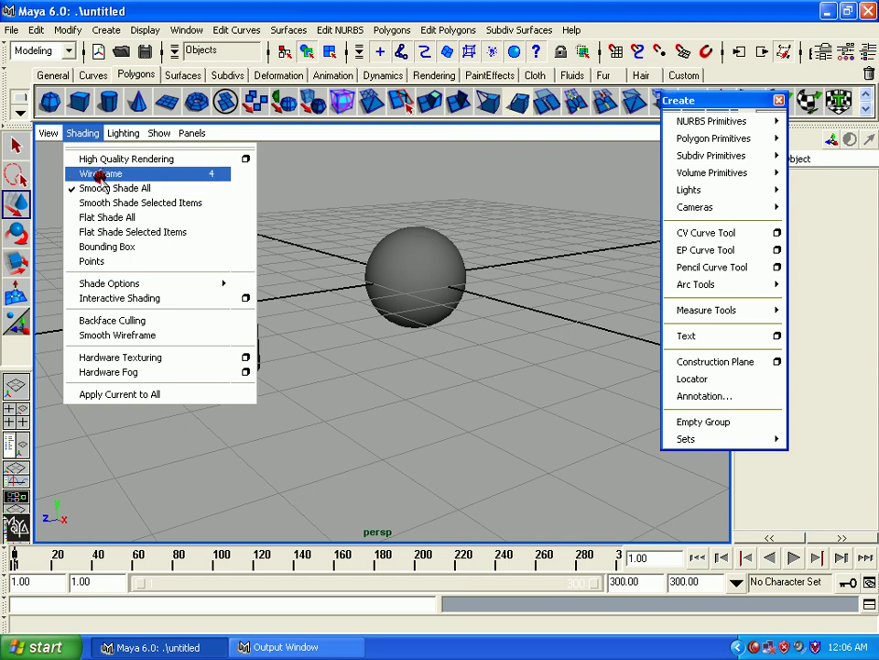
{"action": "left_click", "coordinate": [99, 174]}
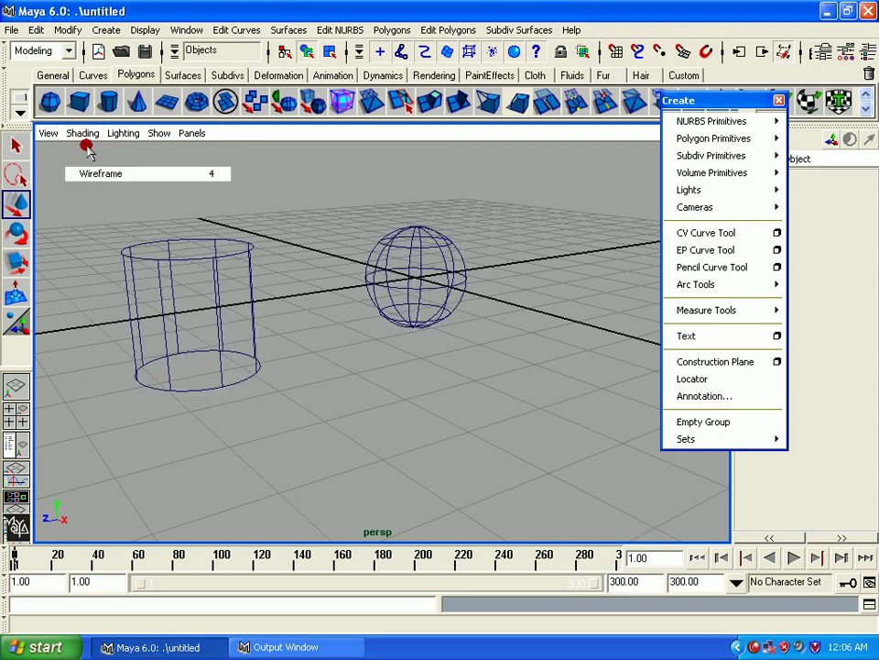
{"action": "left_click", "coordinate": [81, 134]}
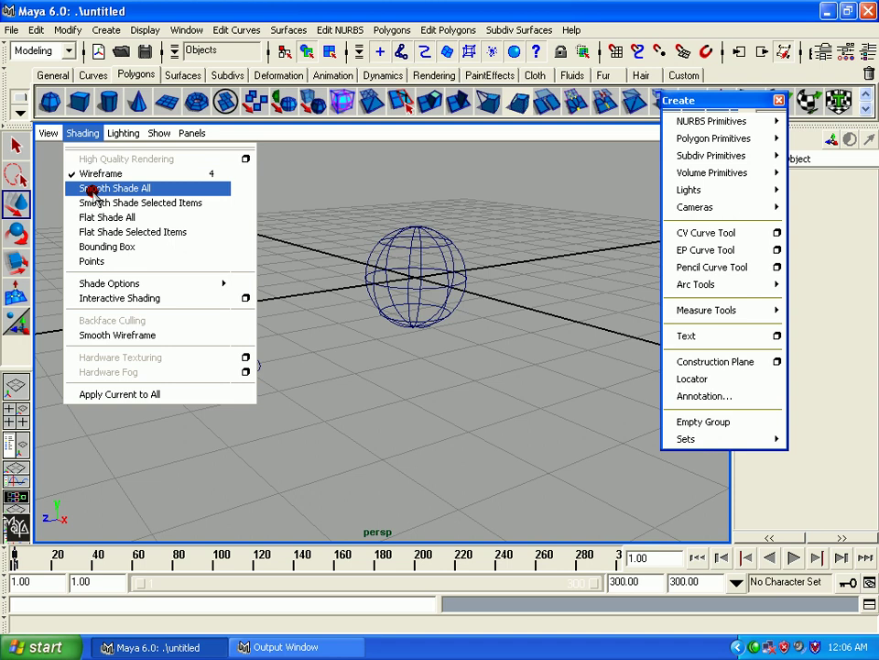
{"action": "left_click", "coordinate": [92, 190]}
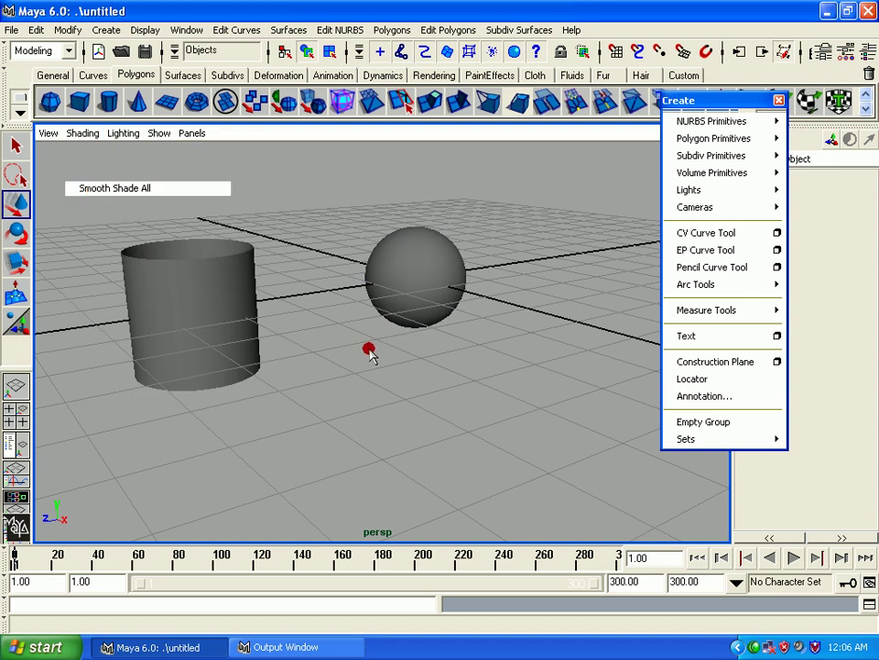
Select the NURBS sphere and switch its display from coarse (1) to smooth (3).
{"action": "mouse_move", "coordinate": [269, 333]}
{"action": "left_mouse_down", "text": "alt"}
{"action": "mouse_move", "coordinate": [318, 355]}
{"action": "mouse_move", "coordinate": [134, 324]}
{"action": "mouse_move", "coordinate": [307, 337]}
{"action": "mouse_move", "coordinate": [291, 351]}
{"action": "left_mouse_up", "text": "alt"}
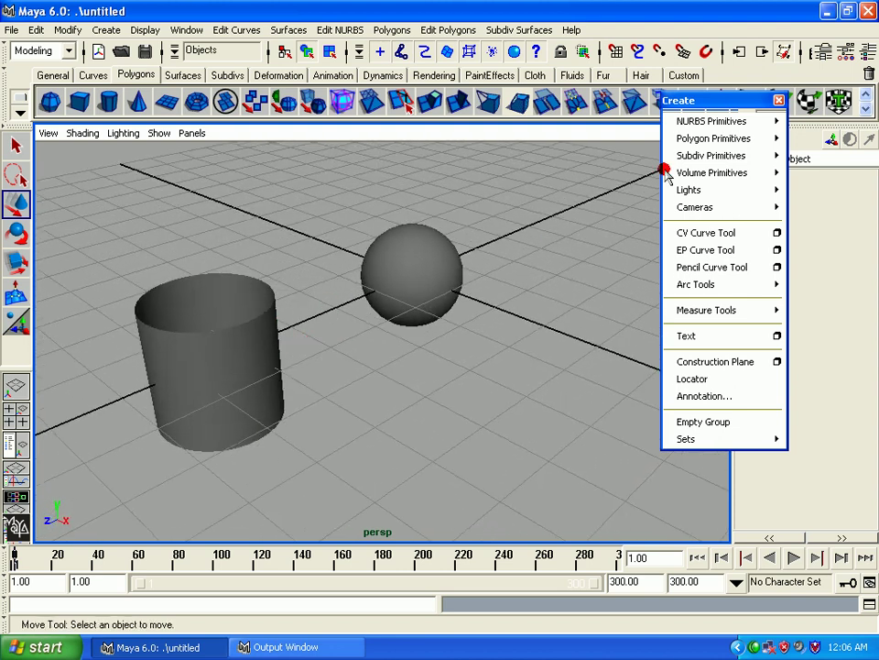
{"action": "left_click", "coordinate": [438, 252]}
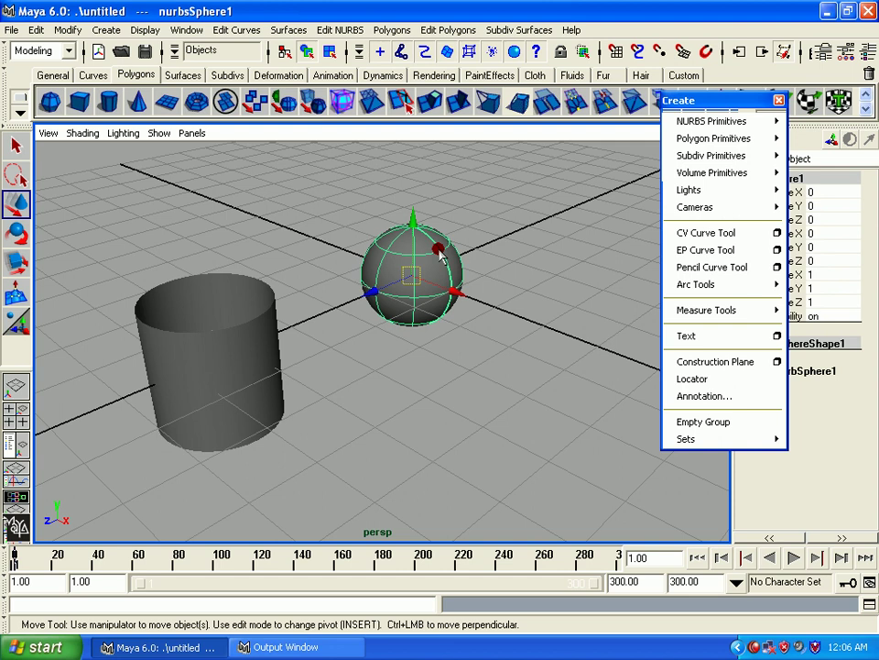
{"action": "mouse_move", "coordinate": [408, 302]}
{"action": "right_mouse_down", "text": "alt"}
{"action": "mouse_move", "coordinate": [414, 334]}
{"action": "mouse_move", "coordinate": [444, 295]}
{"action": "right_mouse_up", "text": "alt"}
{"action": "mouse_move", "coordinate": [445, 294]}
{"action": "left_mouse_down", "text": "alt"}
{"action": "mouse_move", "coordinate": [428, 330]}
{"action": "mouse_move", "coordinate": [416, 314]}
{"action": "left_mouse_up", "text": "alt"}
{"action": "key", "text": "1"}
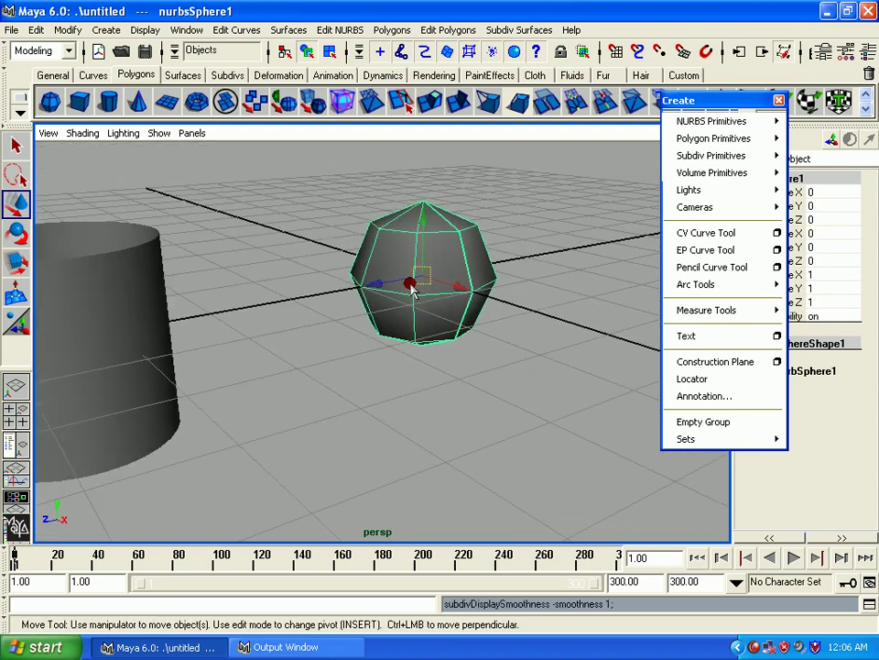
{"action": "key", "text": "3"}
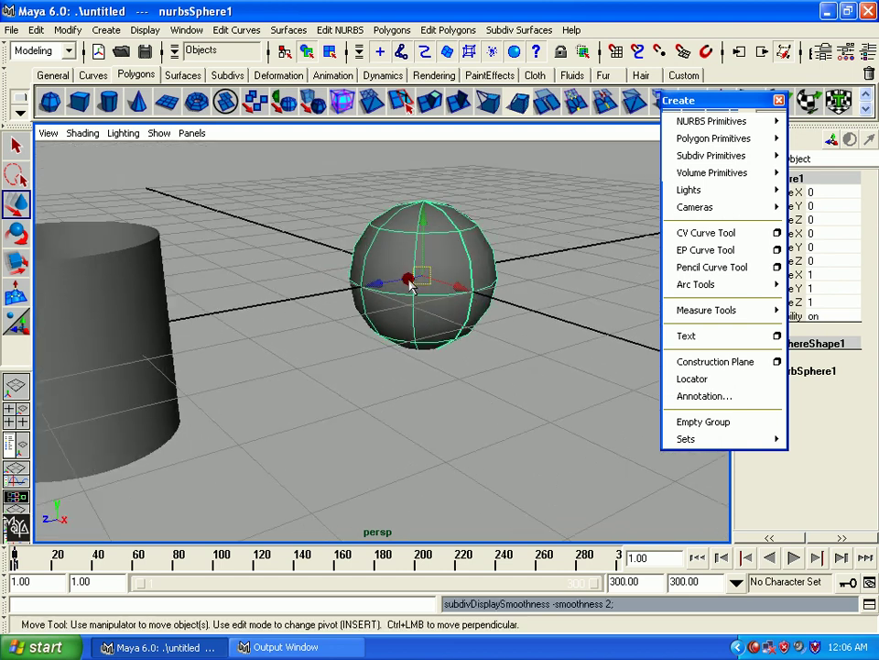
Toggle the sphere between coarse and smooth display, then wireframe and back to shaded.
{"action": "key", "text": "1"}
{"action": "key", "text": "3"}
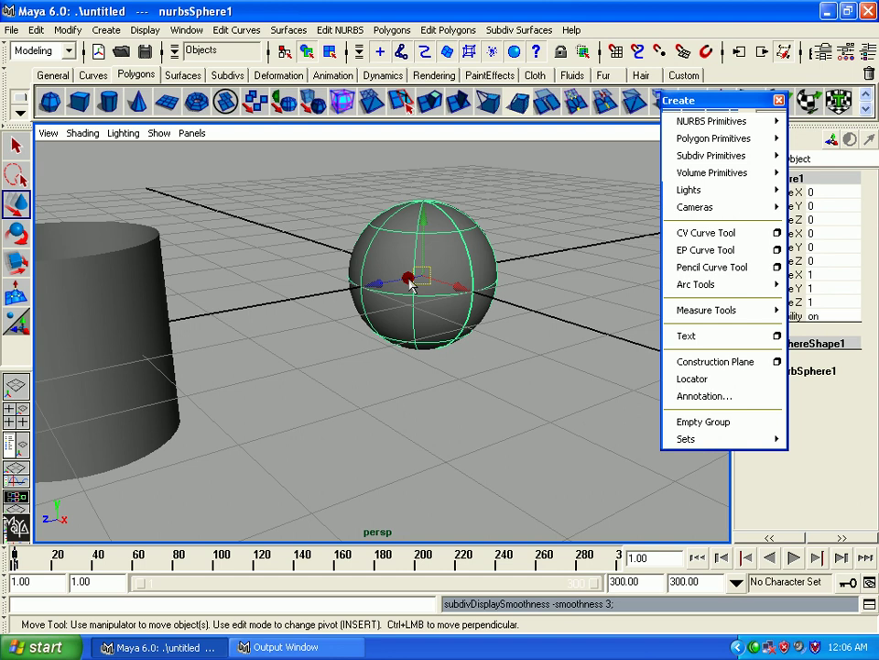
{"action": "key", "text": "1"}
{"action": "key", "text": "3"}
{"action": "key", "text": "4"}
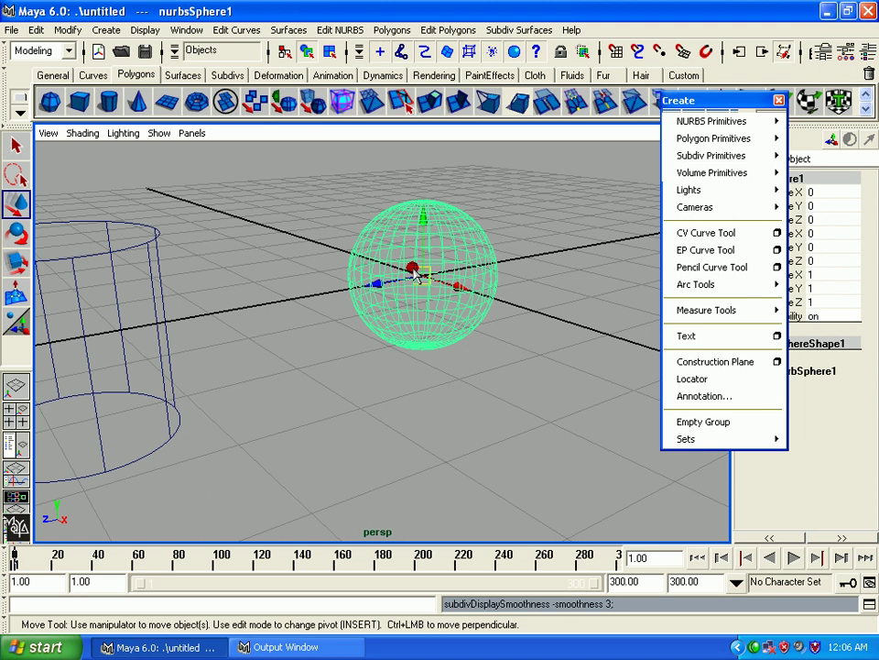
{"action": "key", "text": "5"}
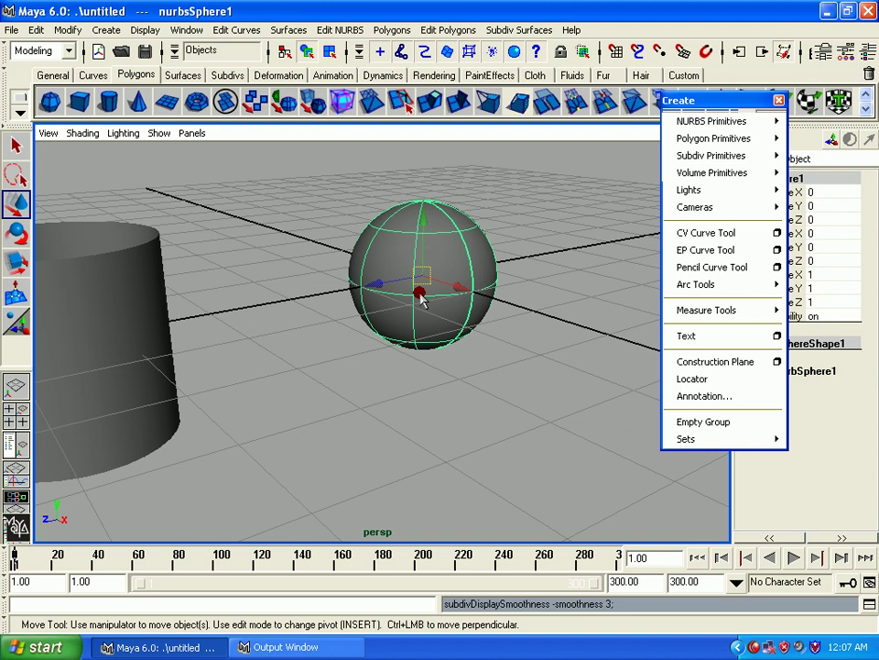
Create a polygon sphere and move it right along X beside the NURBS sphere.
{"action": "right_click_drag", "start_coordinate": [398, 396], "coordinate": [385, 325], "text": "alt"}
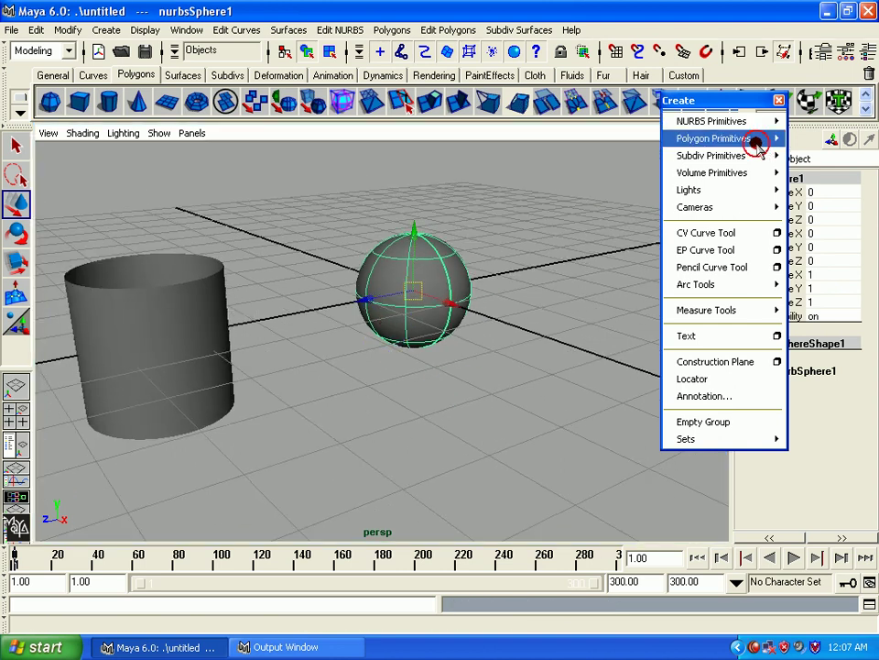
{"action": "left_click", "coordinate": [696, 140]}
{"action": "left_click", "coordinate": [605, 147]}
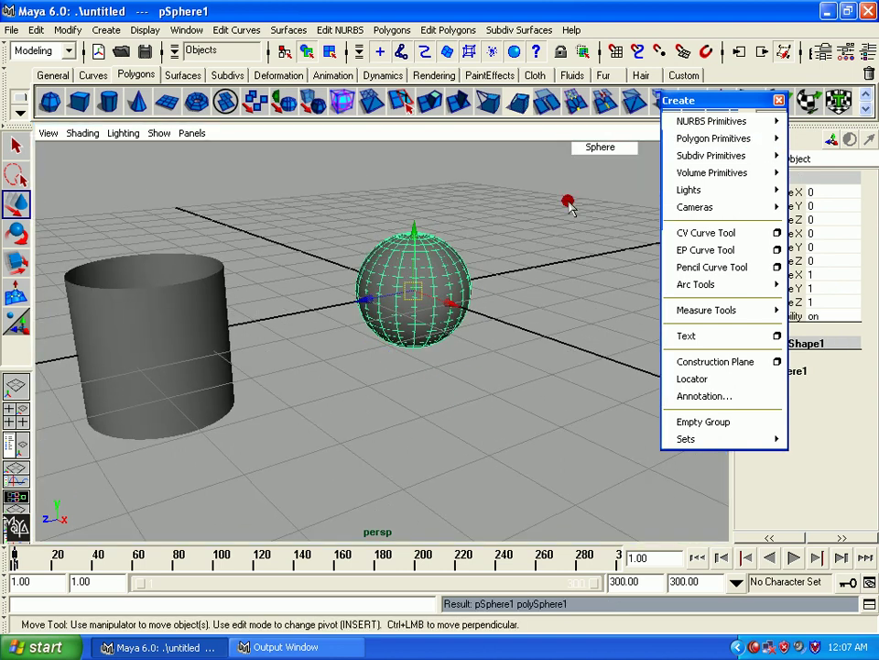
{"action": "mouse_move", "coordinate": [444, 306]}
{"action": "left_mouse_down"}
{"action": "mouse_move", "coordinate": [530, 355]}
{"action": "mouse_move", "coordinate": [577, 367]}
{"action": "left_mouse_up"}
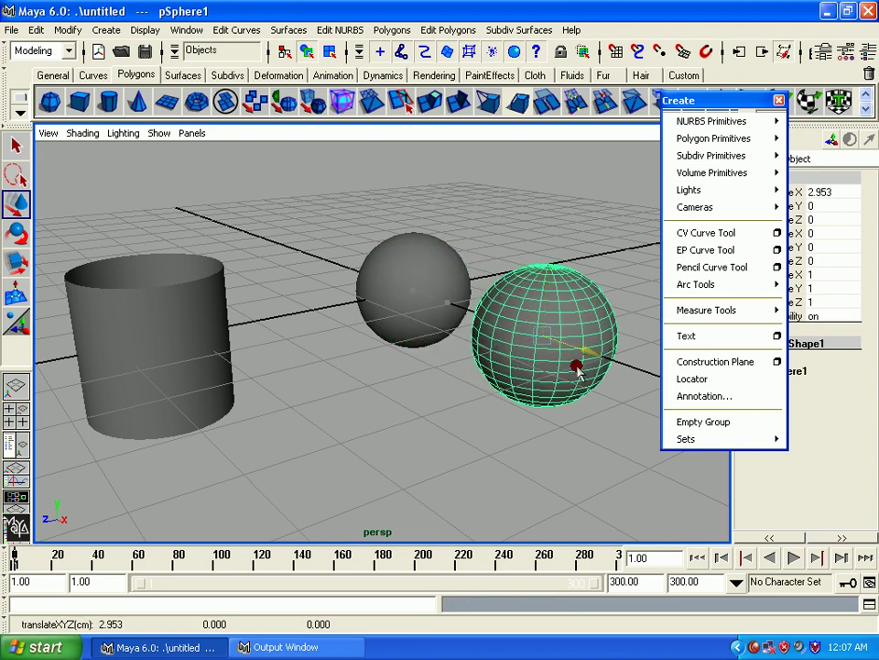
Select the spheres in turn, orbit the view, and reselect the middle NURBS sphere.
{"action": "left_click", "coordinate": [417, 307]}
{"action": "left_click", "coordinate": [568, 337]}
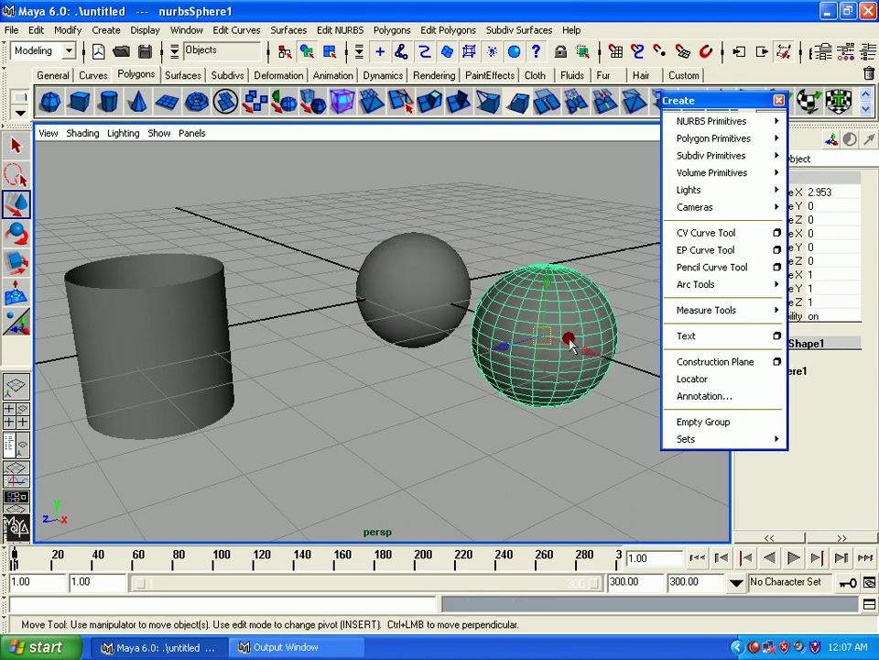
{"action": "left_click", "coordinate": [464, 234]}
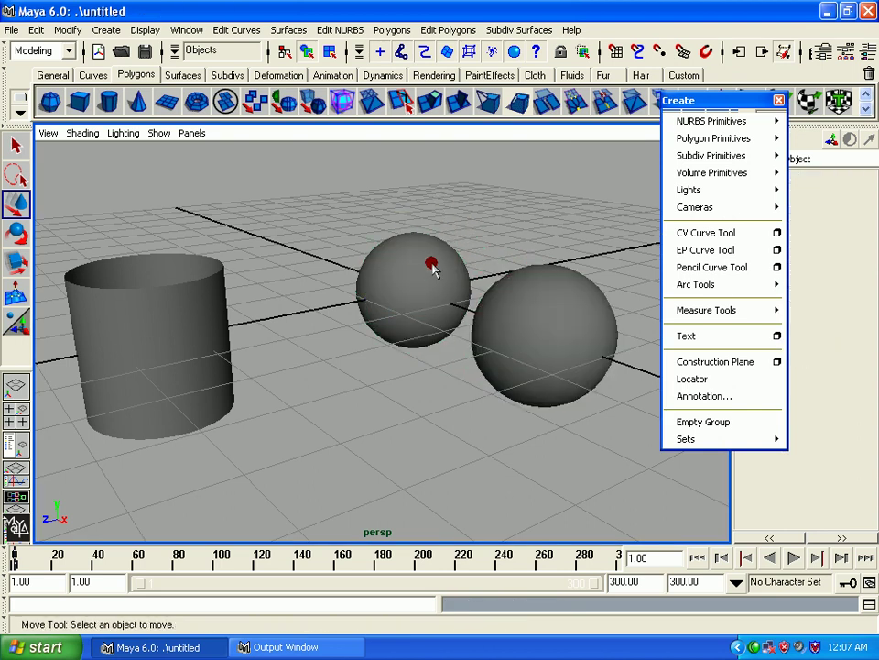
{"action": "left_click_drag", "start_coordinate": [432, 265], "coordinate": [455, 269], "text": "alt"}
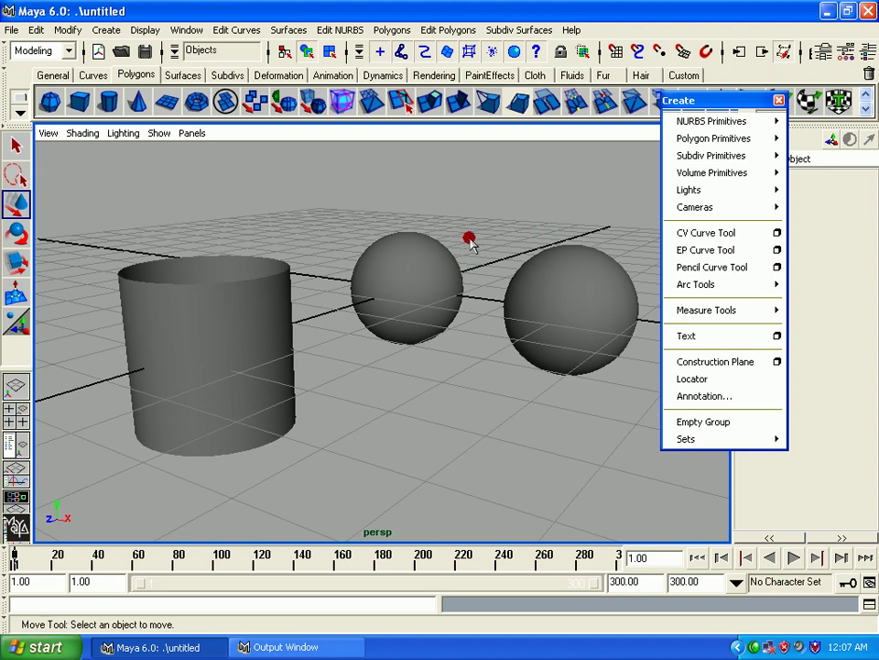
{"action": "left_click", "coordinate": [419, 255]}
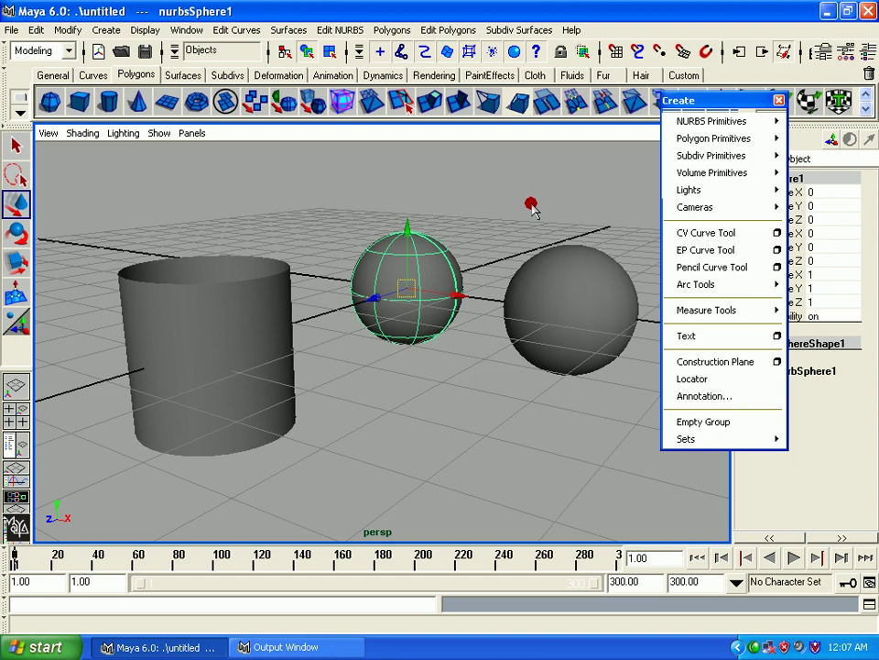
Create a subdivision sphere and move it above the cylinder.
{"action": "left_click", "coordinate": [555, 284]}
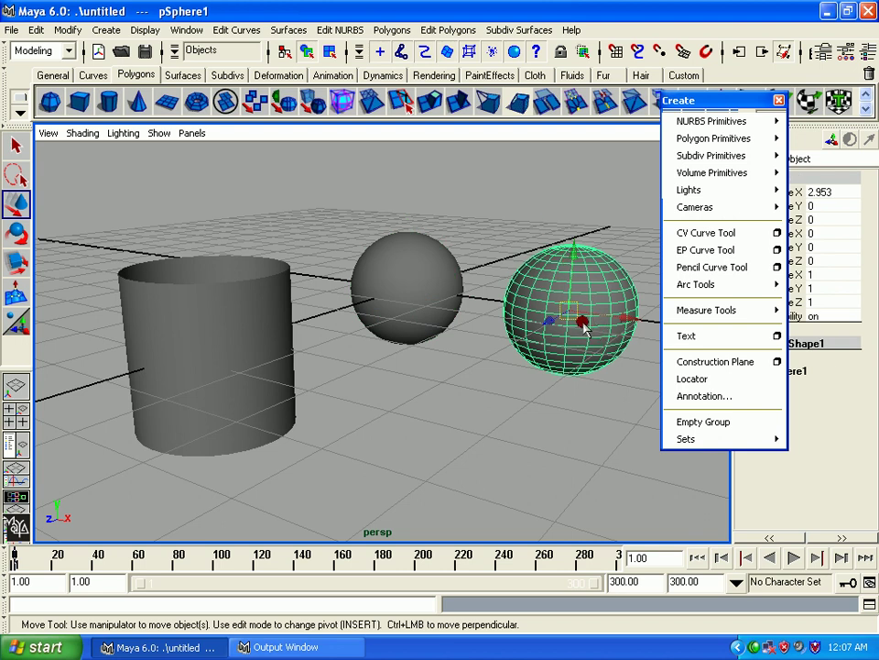
{"action": "left_click", "coordinate": [699, 158]}
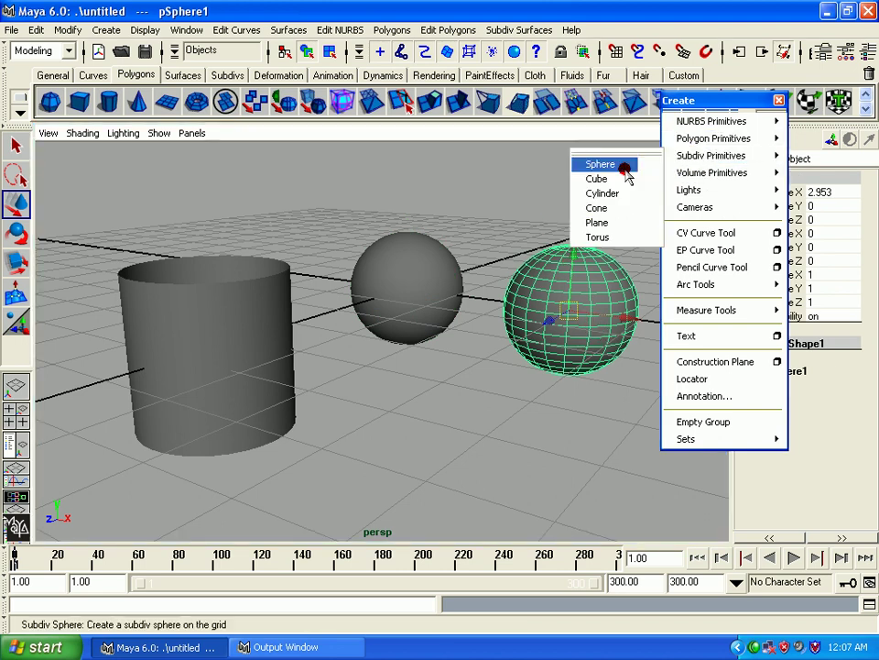
{"action": "left_click", "coordinate": [600, 165]}
{"action": "mouse_move", "coordinate": [406, 288]}
{"action": "left_mouse_down"}
{"action": "mouse_move", "coordinate": [240, 207]}
{"action": "mouse_move", "coordinate": [274, 217]}
{"action": "left_mouse_up"}
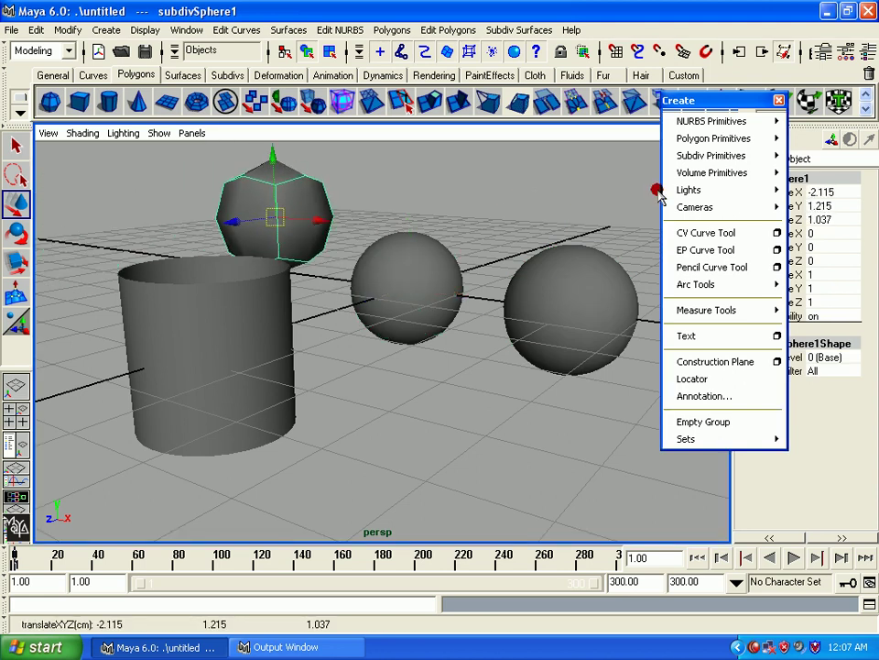
Create a volume sphere and raise it above the middle sphere.
{"action": "left_click", "coordinate": [731, 174]}
{"action": "left_click", "coordinate": [799, 181]}
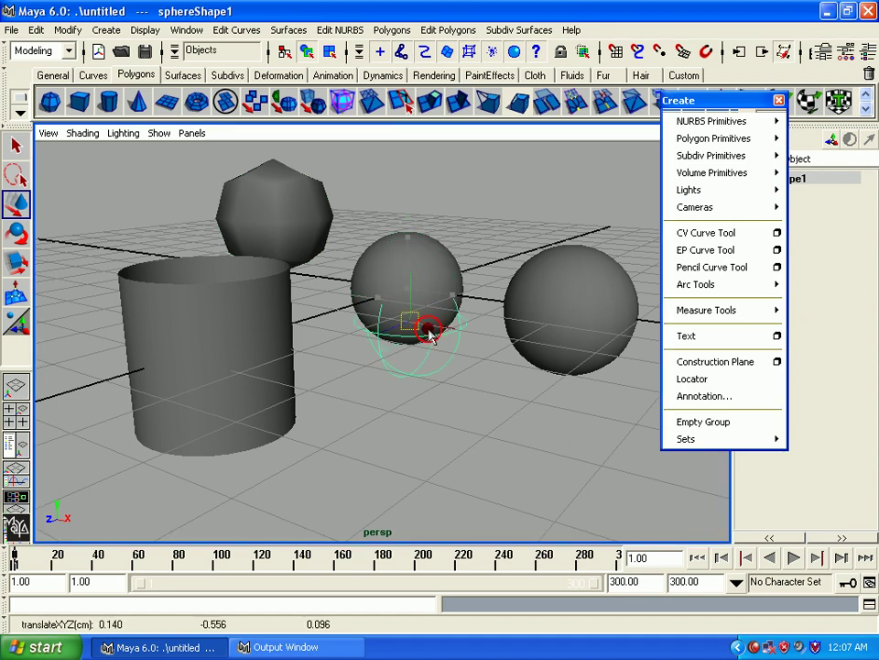
{"action": "left_click_drag", "start_coordinate": [435, 299], "coordinate": [497, 204]}
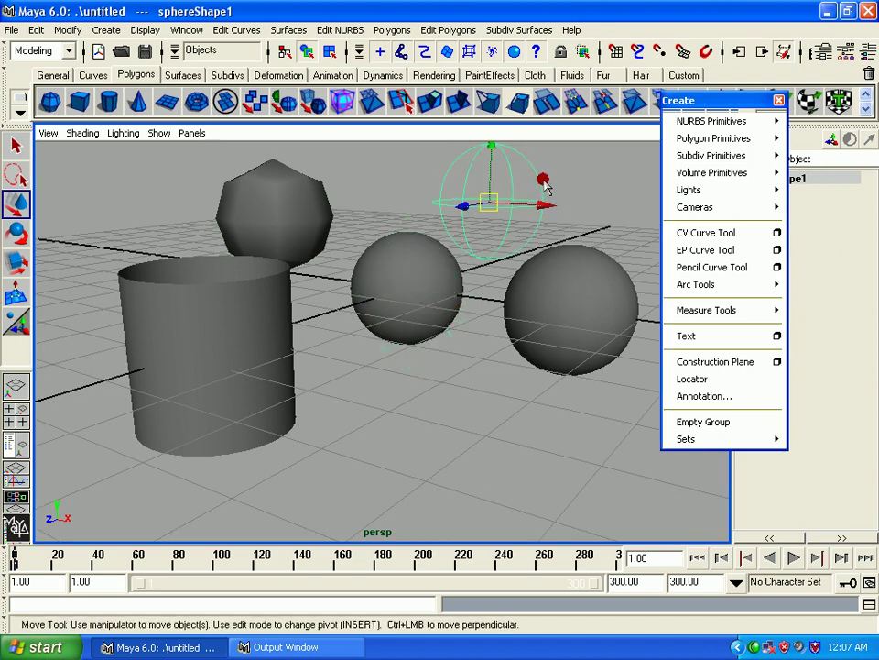
Add an ambient light and a camera, moving the camera toward the viewer along Z.
{"action": "left_click", "coordinate": [691, 190]}
{"action": "left_click", "coordinate": [586, 198]}
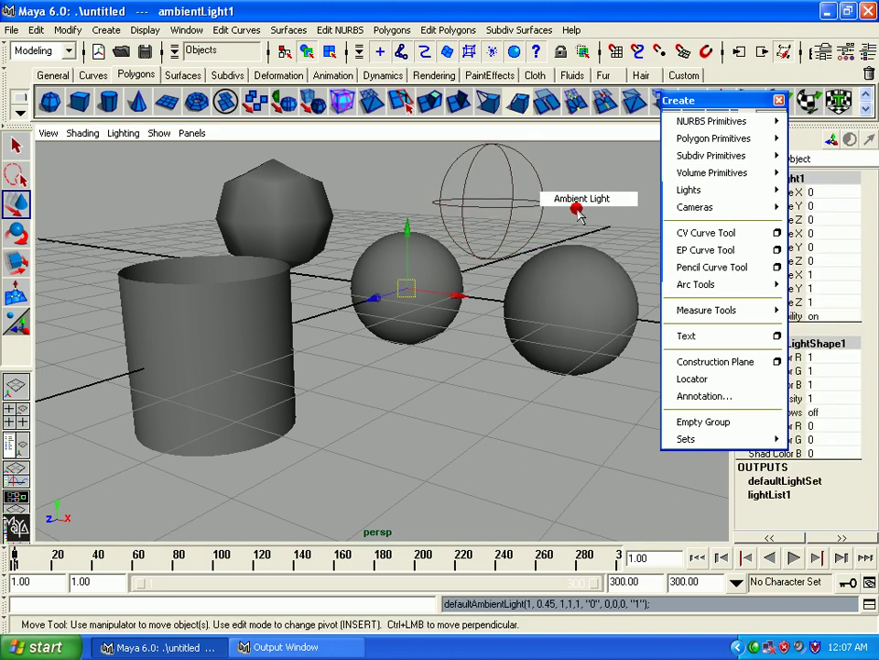
{"action": "left_click_drag", "start_coordinate": [395, 292], "coordinate": [418, 422]}
{"action": "scroll", "coordinate": [389, 334], "scroll_direction": "down", "scroll_amount": 3}
{"action": "scroll", "coordinate": [390, 335], "scroll_direction": "down", "scroll_amount": 3}
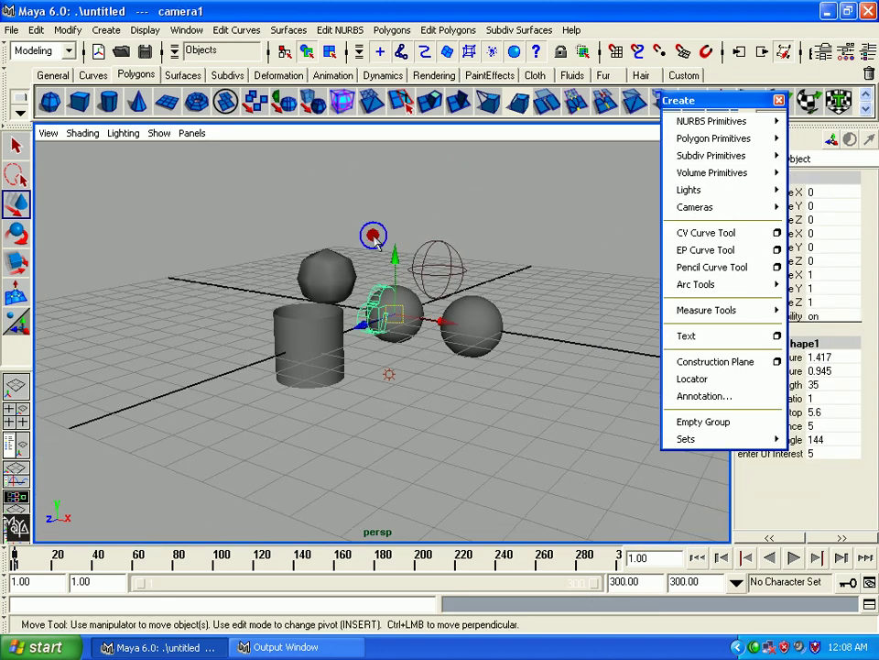
{"action": "mouse_move", "coordinate": [387, 331]}
{"action": "left_mouse_down"}
{"action": "mouse_move", "coordinate": [366, 328]}
{"action": "mouse_move", "coordinate": [147, 405]}
{"action": "left_mouse_up"}
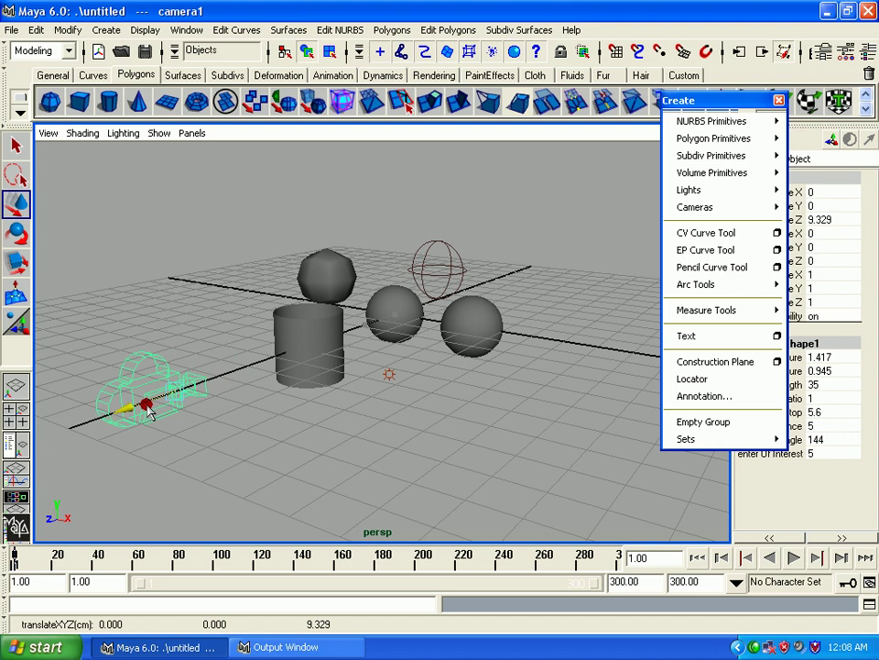
Draw an eight-point CV curve across the lower part of the grid.
{"action": "left_click", "coordinate": [713, 234]}
{"action": "left_click", "coordinate": [556, 300]}
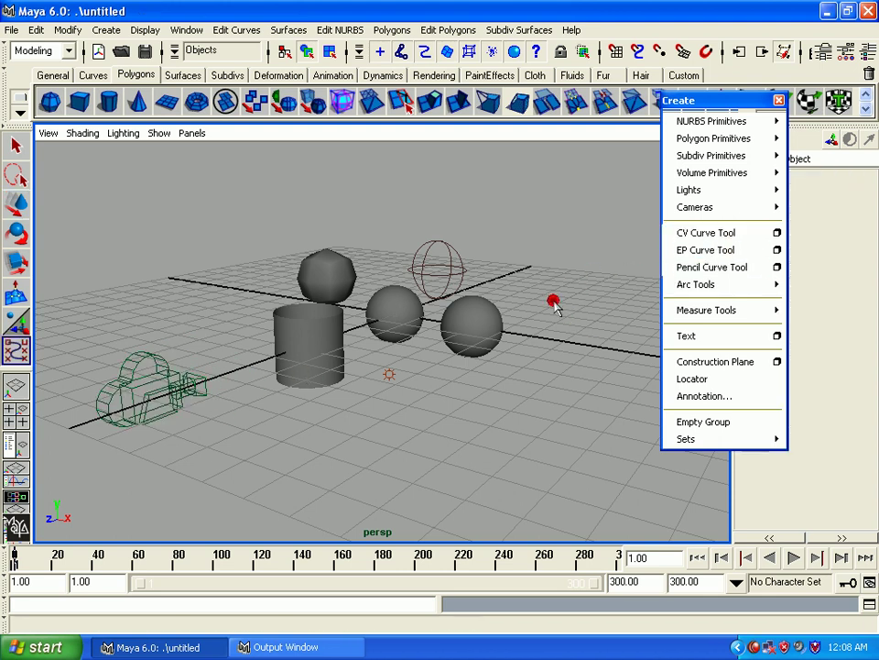
{"action": "left_click", "coordinate": [582, 385]}
{"action": "left_click", "coordinate": [541, 415]}
{"action": "left_click", "coordinate": [455, 430]}
{"action": "left_click", "coordinate": [364, 429]}
{"action": "left_click", "coordinate": [296, 485]}
{"action": "left_click", "coordinate": [381, 496]}
{"action": "left_click", "coordinate": [430, 492]}
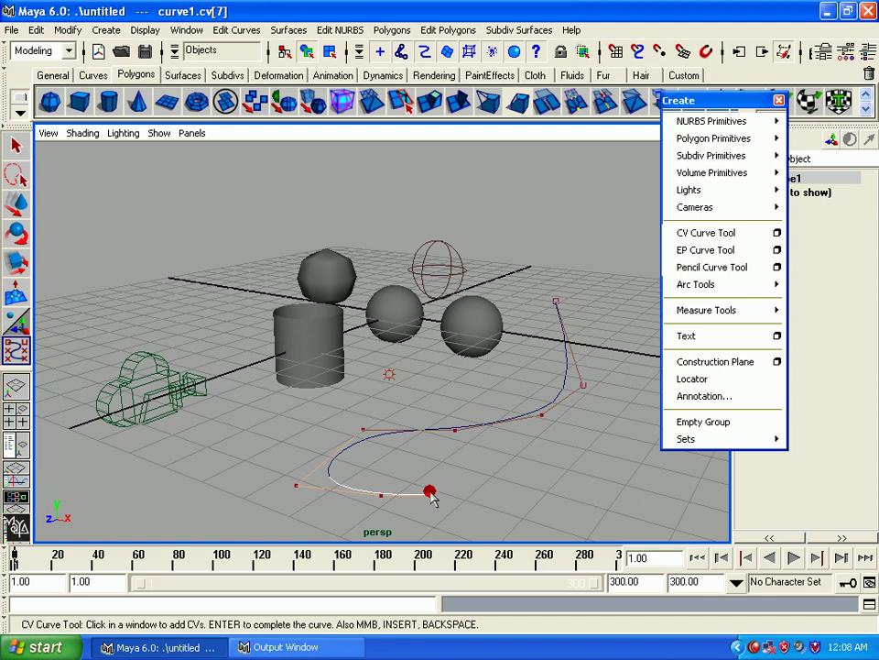
{"action": "key", "text": "w"}
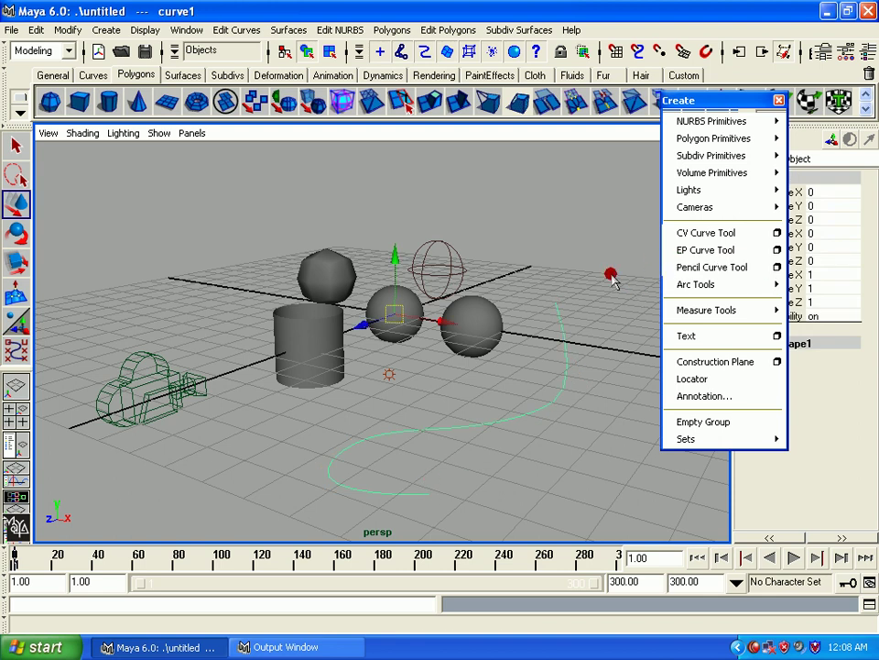
Draw a six-point EP curve on the left and a freehand pencil curve on the right.
{"action": "left_click", "coordinate": [728, 251]}
{"action": "left_click", "coordinate": [264, 259]}
{"action": "left_click", "coordinate": [153, 308]}
{"action": "left_click", "coordinate": [261, 383]}
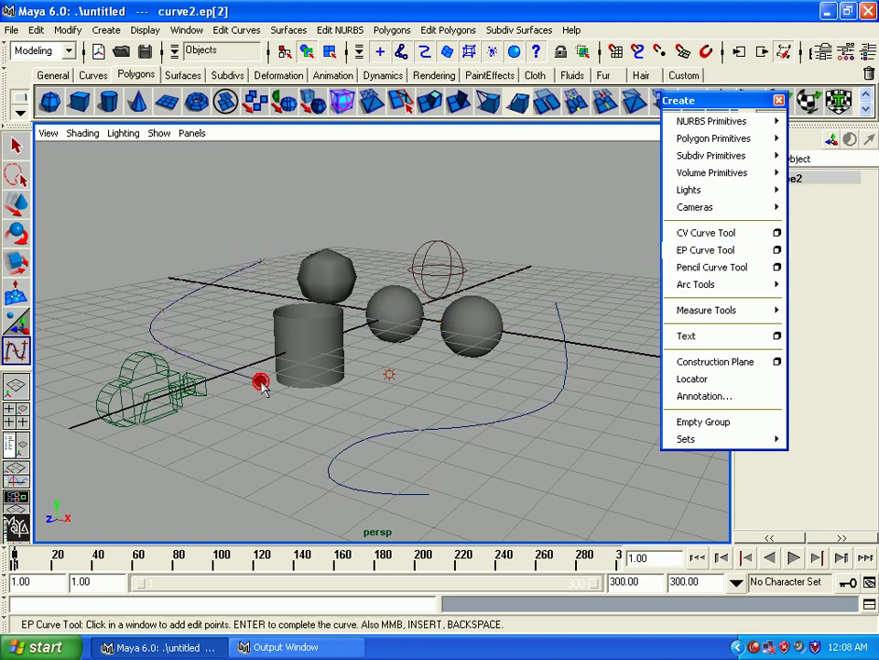
{"action": "left_click", "coordinate": [273, 406]}
{"action": "left_click", "coordinate": [247, 436]}
{"action": "left_click", "coordinate": [291, 428]}
{"action": "key", "text": "w"}
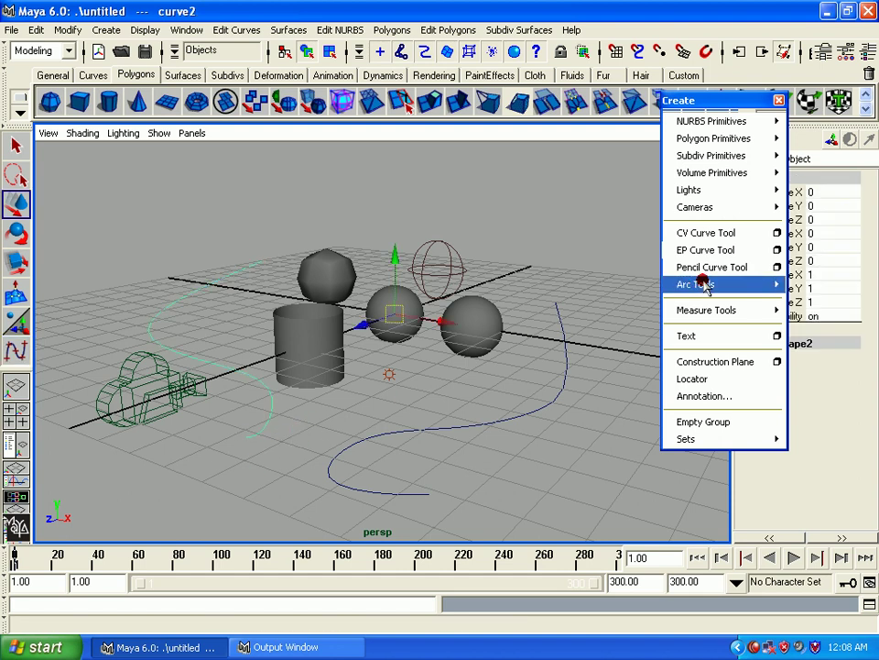
{"action": "key", "text": "y"}
{"action": "mouse_move", "coordinate": [456, 418]}
{"action": "left_mouse_down"}
{"action": "mouse_move", "coordinate": [472, 365]}
{"action": "mouse_move", "coordinate": [537, 314]}
{"action": "mouse_move", "coordinate": [611, 308]}
{"action": "mouse_move", "coordinate": [651, 328]}
{"action": "left_mouse_up"}
Draw a three-point circular arc on the left of the grid.
{"action": "left_click", "coordinate": [692, 284]}
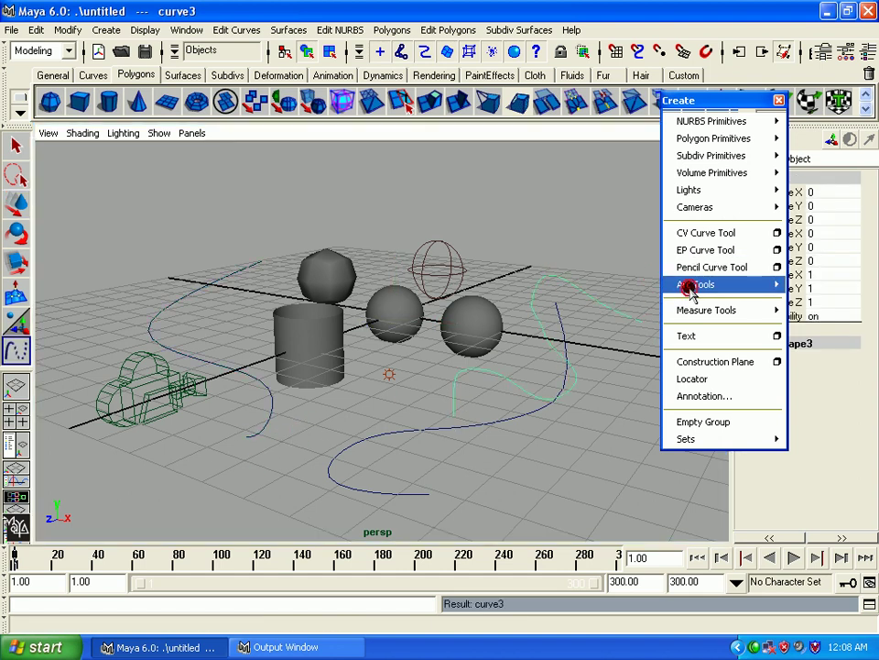
{"action": "left_click", "coordinate": [605, 293]}
{"action": "left_click", "coordinate": [165, 280]}
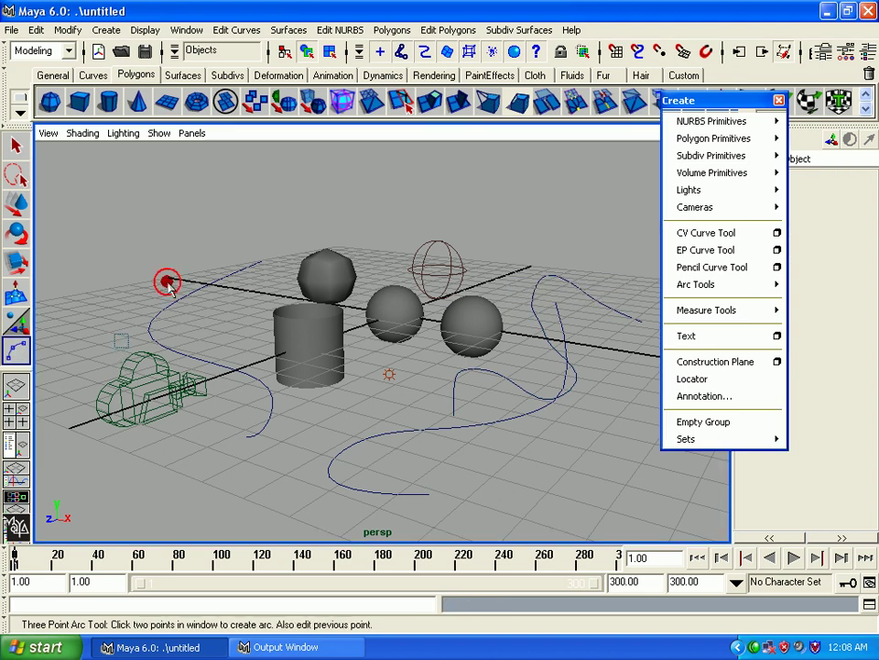
{"action": "left_click", "coordinate": [232, 322]}
{"action": "left_click", "coordinate": [265, 325]}
{"action": "key", "text": "Return"}
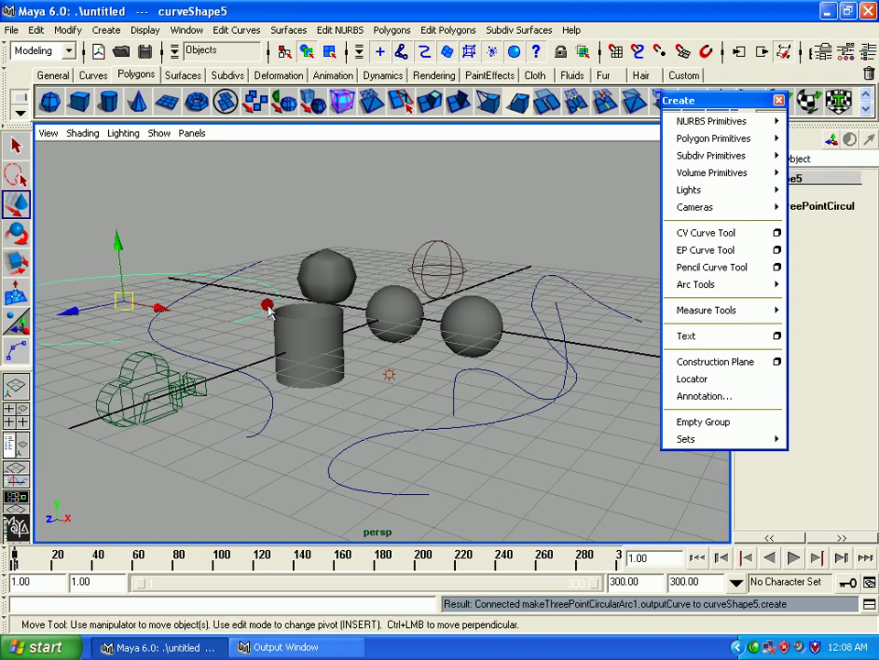
{"action": "mouse_move", "coordinate": [319, 363]}
{"action": "left_mouse_down", "text": "alt"}
{"action": "mouse_move", "coordinate": [245, 436]}
{"action": "mouse_move", "coordinate": [176, 194]}
{"action": "left_mouse_up", "text": "alt"}
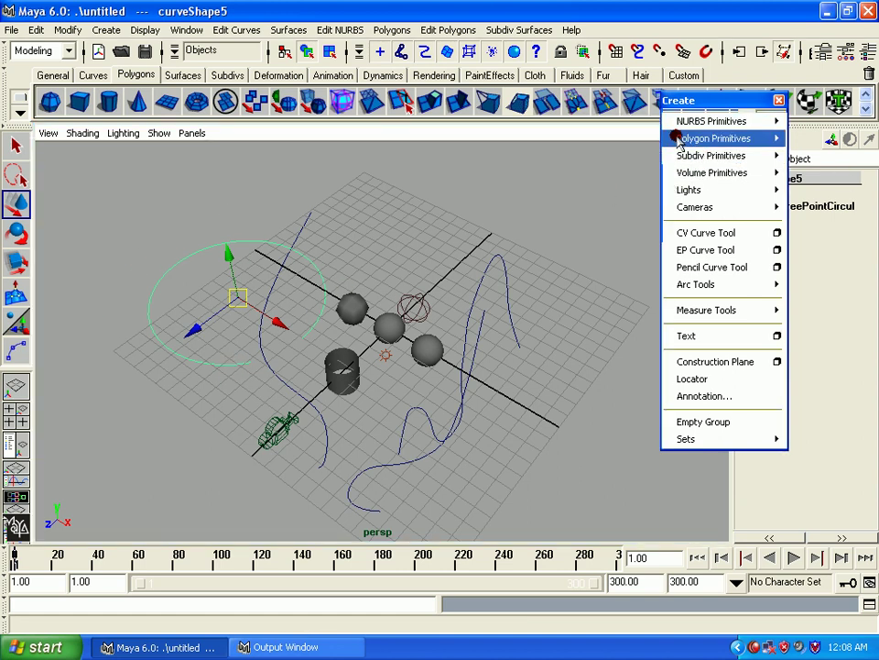
Add a NURBS circle moved toward the back of the grid, then select the right-hand curves.
{"action": "left_click", "coordinate": [682, 121]}
{"action": "left_click", "coordinate": [600, 217]}
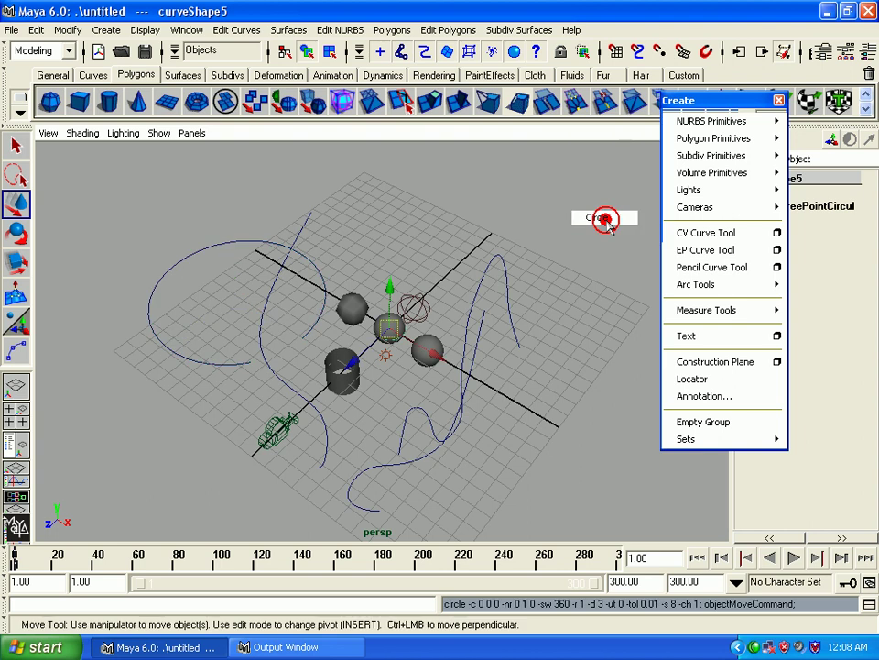
{"action": "mouse_move", "coordinate": [386, 326]}
{"action": "left_mouse_down"}
{"action": "mouse_move", "coordinate": [395, 204]}
{"action": "mouse_move", "coordinate": [400, 226]}
{"action": "left_mouse_up"}
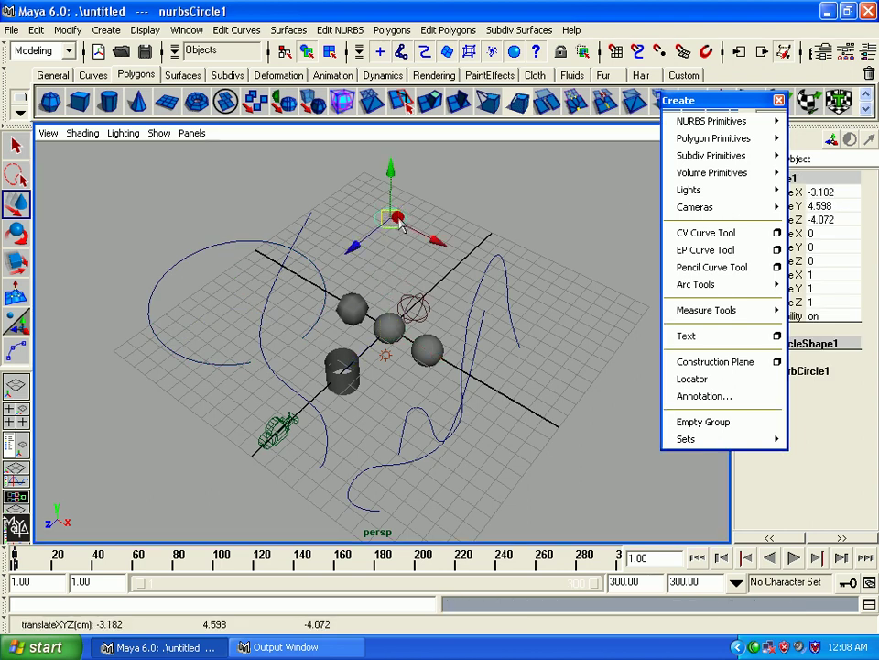
{"action": "left_click", "coordinate": [311, 280]}
{"action": "left_click", "coordinate": [365, 187]}
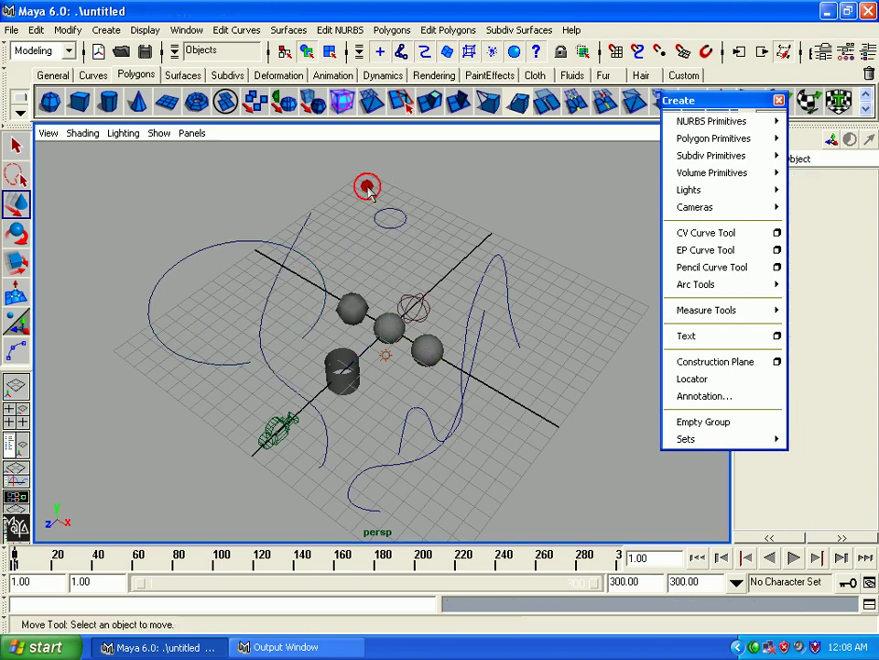
{"action": "left_click", "coordinate": [441, 222]}
{"action": "left_click_drag", "start_coordinate": [444, 227], "coordinate": [540, 308]}
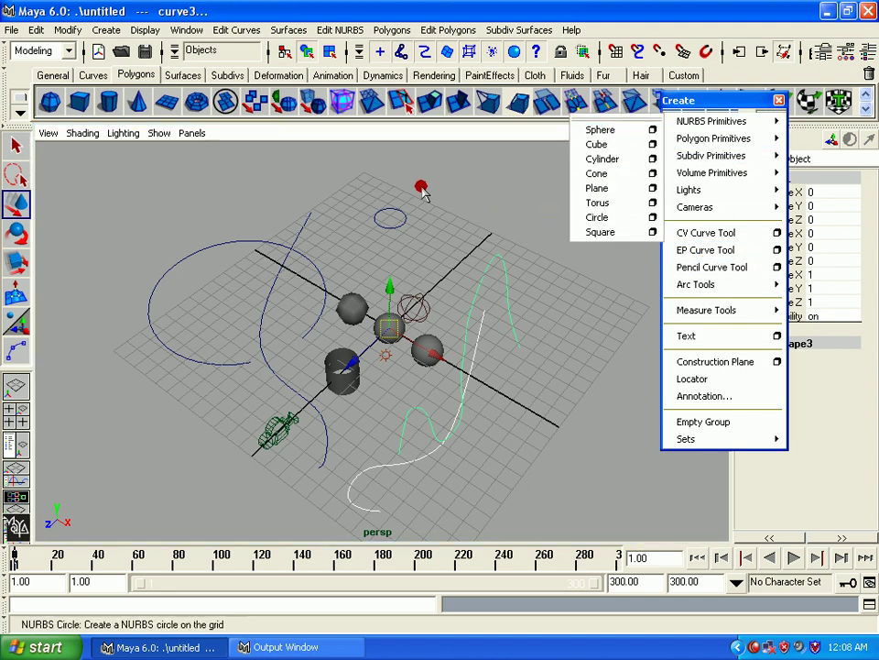
Deselect the curves and switch the shelf to the Curves tool icons.
{"action": "left_click", "coordinate": [110, 104]}
{"action": "left_click", "coordinate": [84, 74]}
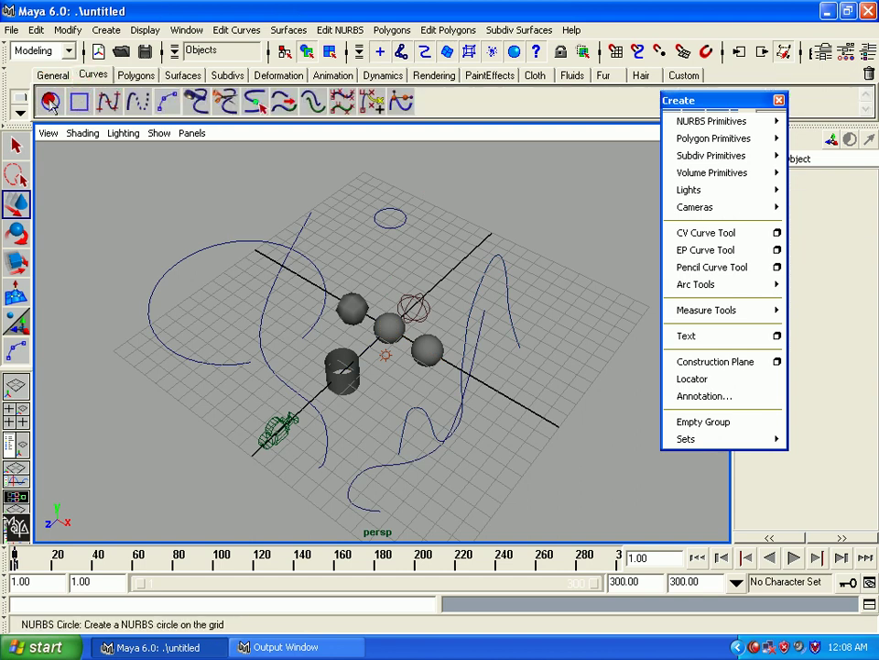
{"action": "left_click", "coordinate": [80, 111]}
{"action": "left_click", "coordinate": [54, 103]}
{"action": "left_click", "coordinate": [76, 106]}
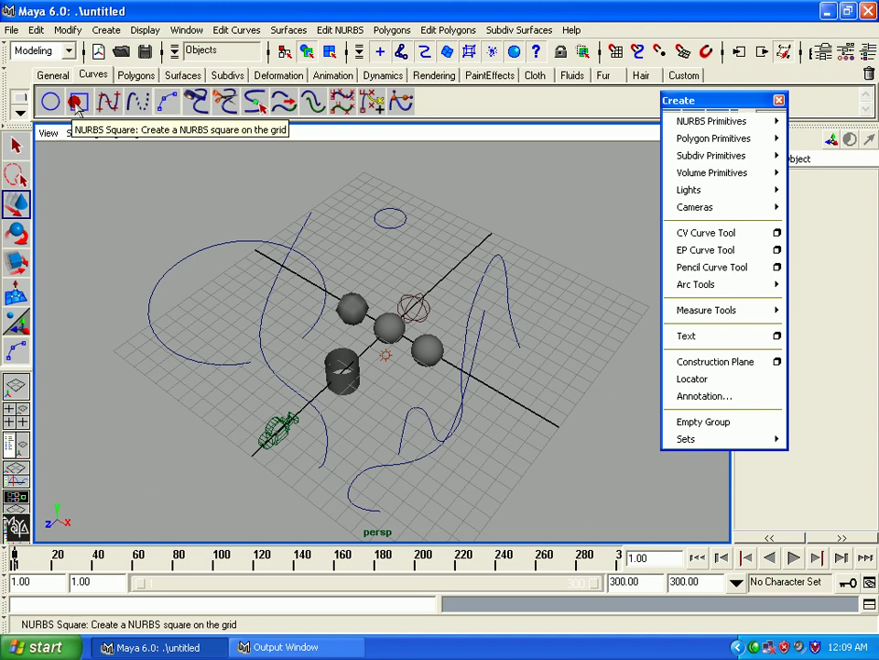
{"action": "left_click", "coordinate": [104, 104]}
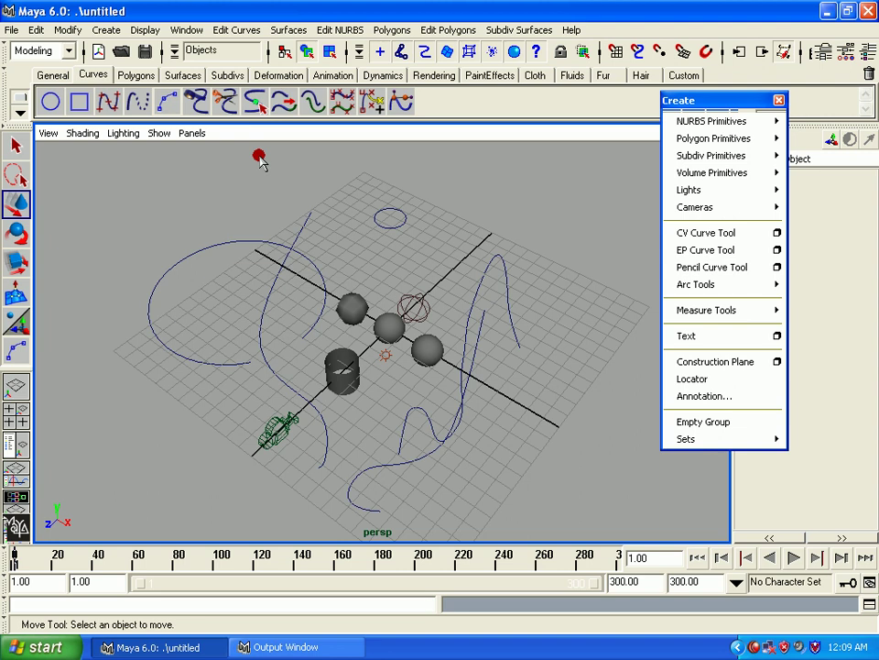
Create text curves spelling 'Maya' and push them to the back of the grid.
{"action": "left_click", "coordinate": [777, 336]}
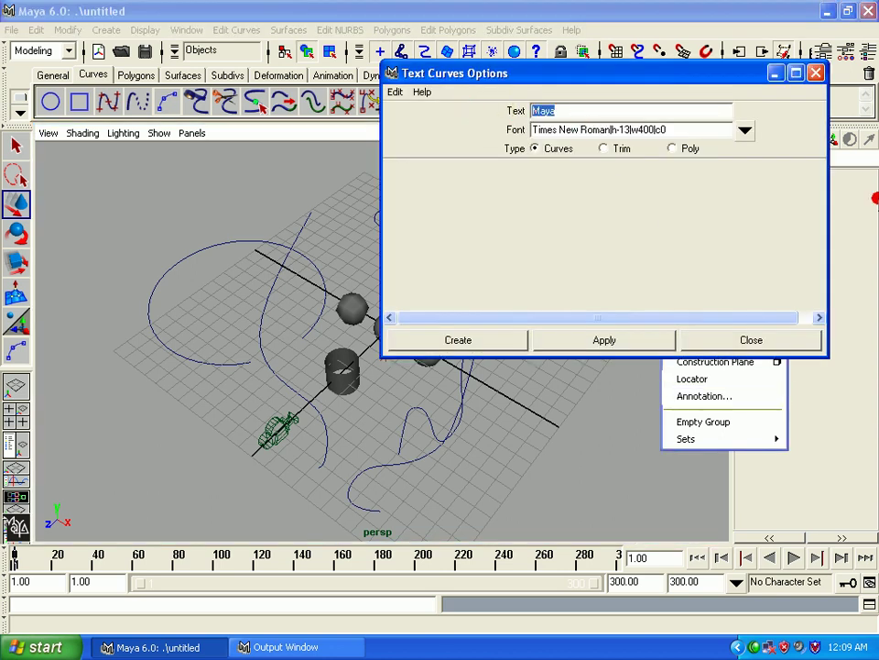
{"action": "left_click", "coordinate": [600, 114]}
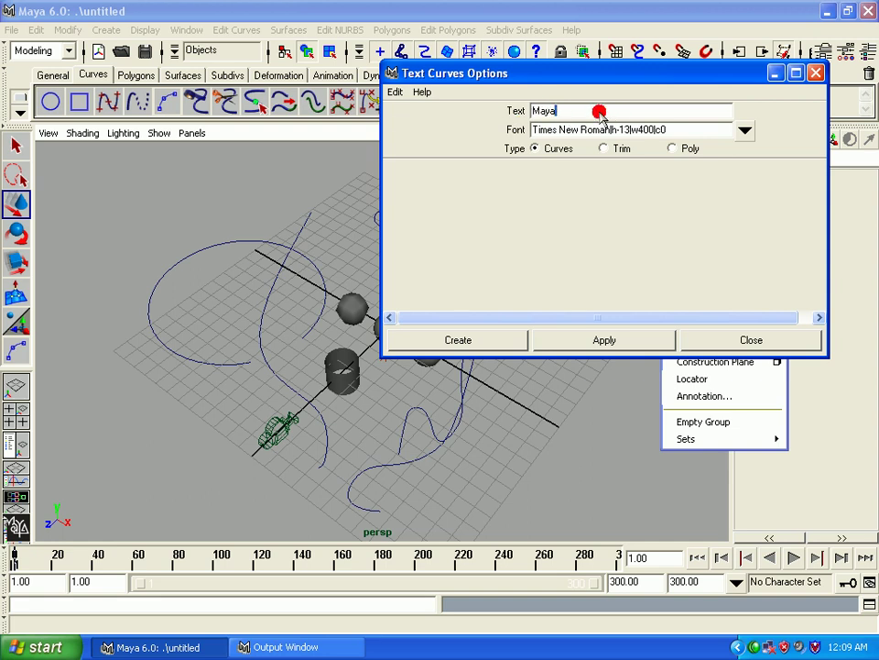
{"action": "left_click", "coordinate": [417, 103]}
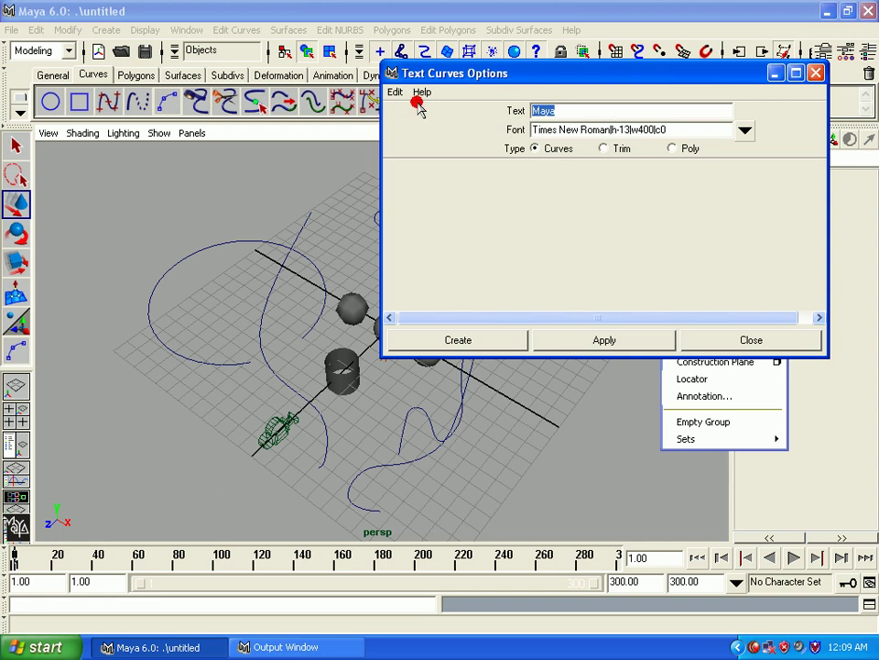
{"action": "left_click", "coordinate": [583, 337]}
{"action": "left_click", "coordinate": [706, 335]}
{"action": "left_click", "coordinate": [504, 373]}
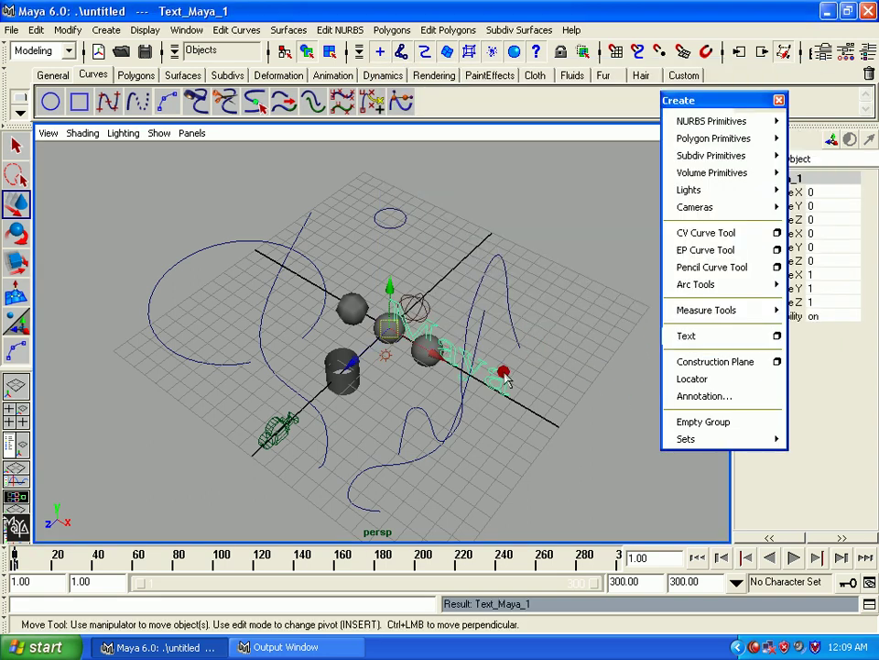
{"action": "mouse_move", "coordinate": [418, 382]}
{"action": "left_mouse_down", "text": "alt"}
{"action": "mouse_move", "coordinate": [460, 388]}
{"action": "mouse_move", "coordinate": [614, 353]}
{"action": "left_mouse_up", "text": "alt"}
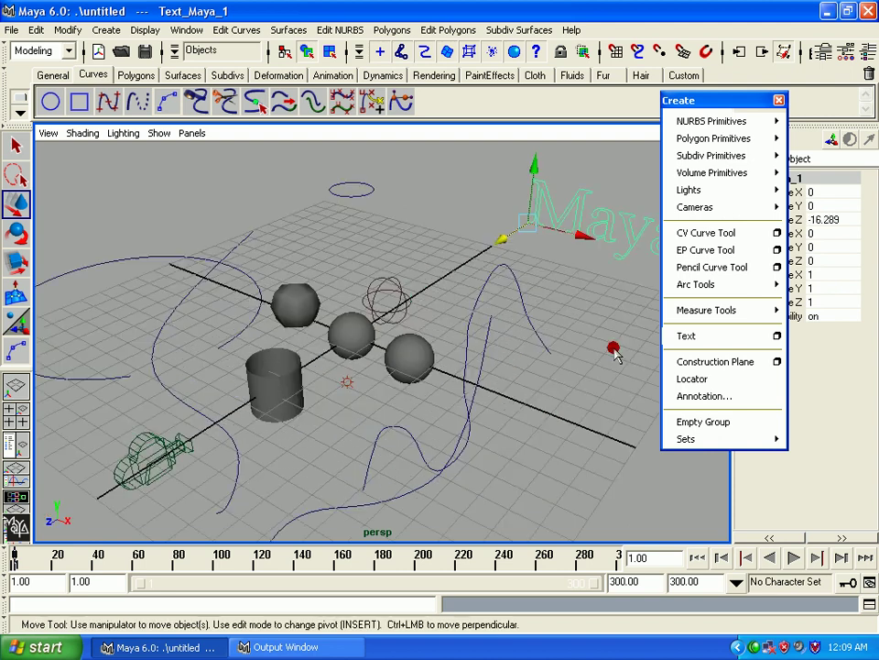
Add a locator raised about four units above the grid and close the floating Create window.
{"action": "left_click", "coordinate": [728, 381]}
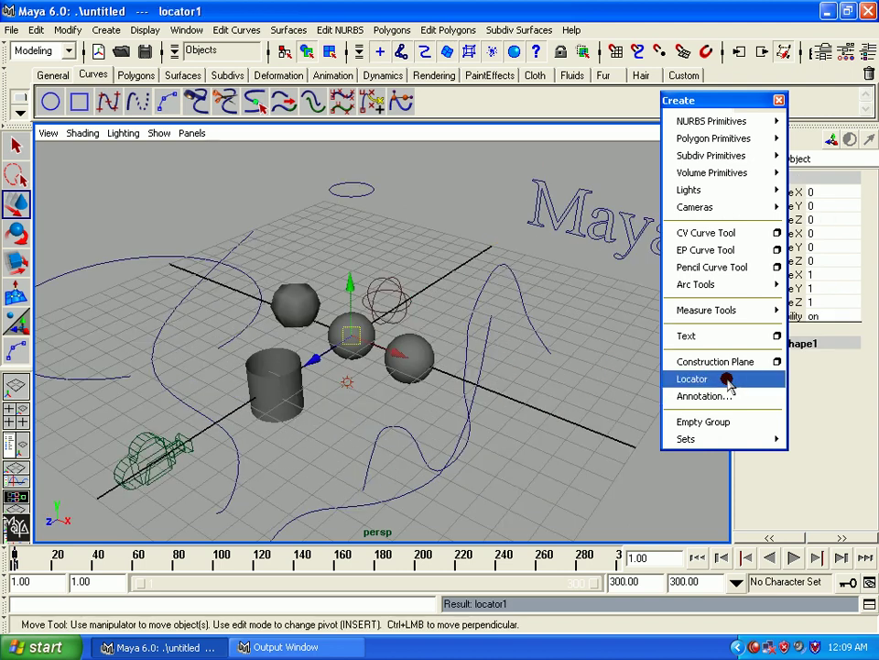
{"action": "left_click_drag", "start_coordinate": [356, 326], "coordinate": [371, 226]}
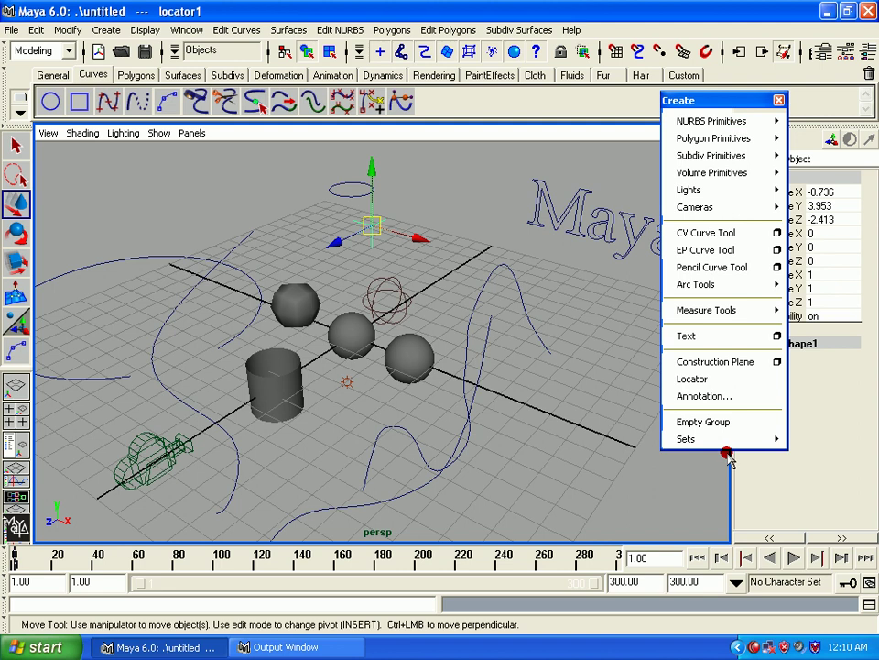
{"action": "left_click", "coordinate": [777, 98]}
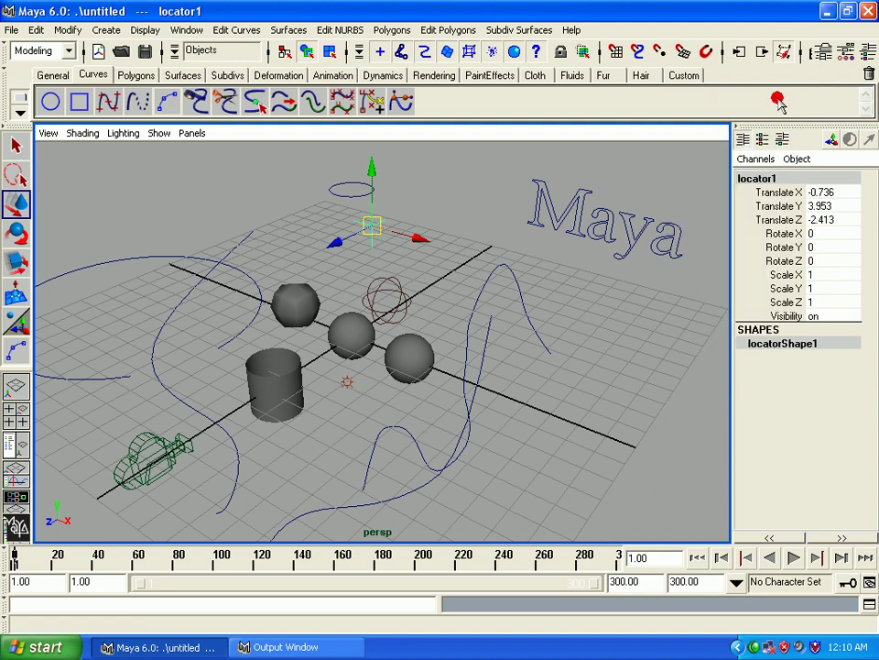
{"action": "left_click_drag", "start_coordinate": [438, 301], "coordinate": [516, 298], "text": "alt"}
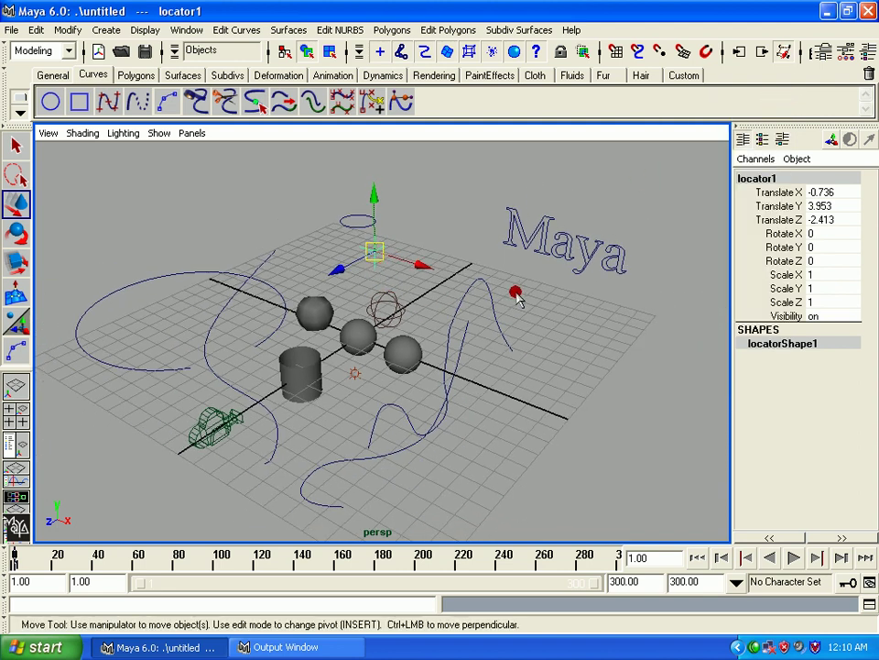
{"action": "left_click", "coordinate": [526, 287]}
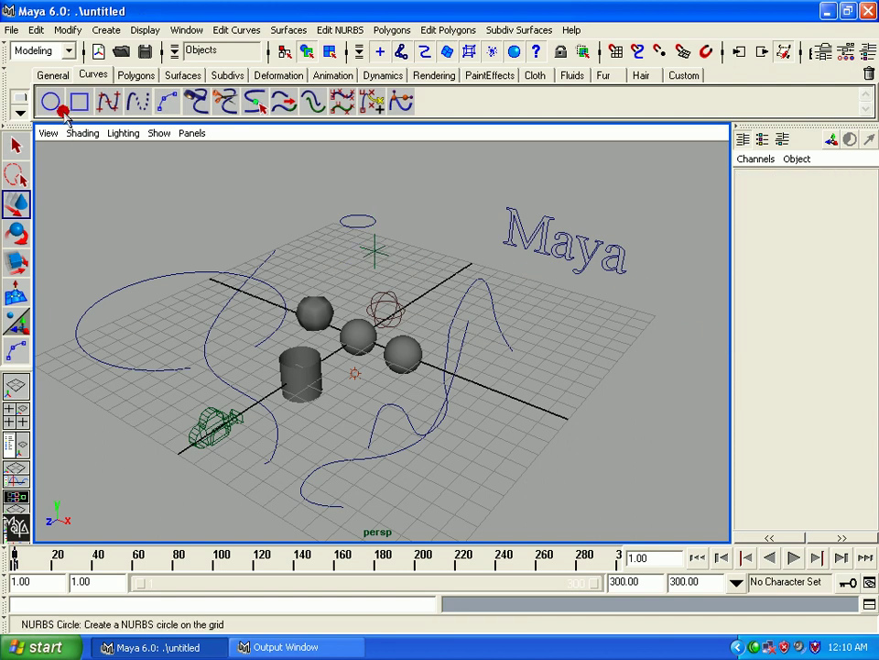
{"action": "left_click", "coordinate": [50, 58]}
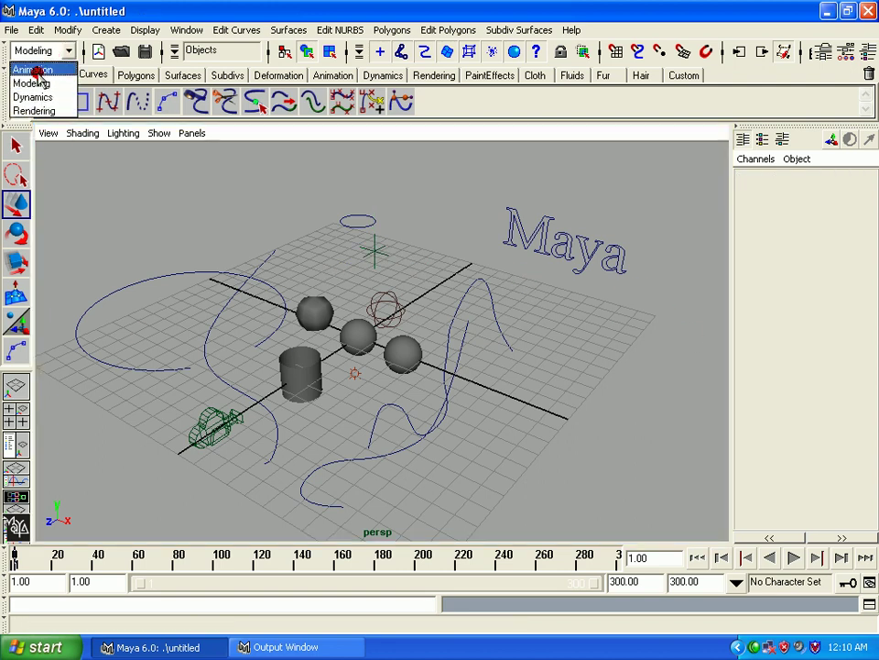
Switch to the Animation menu set and draw a four-joint skeleton chain on the grid's right side.
{"action": "left_click", "coordinate": [33, 69]}
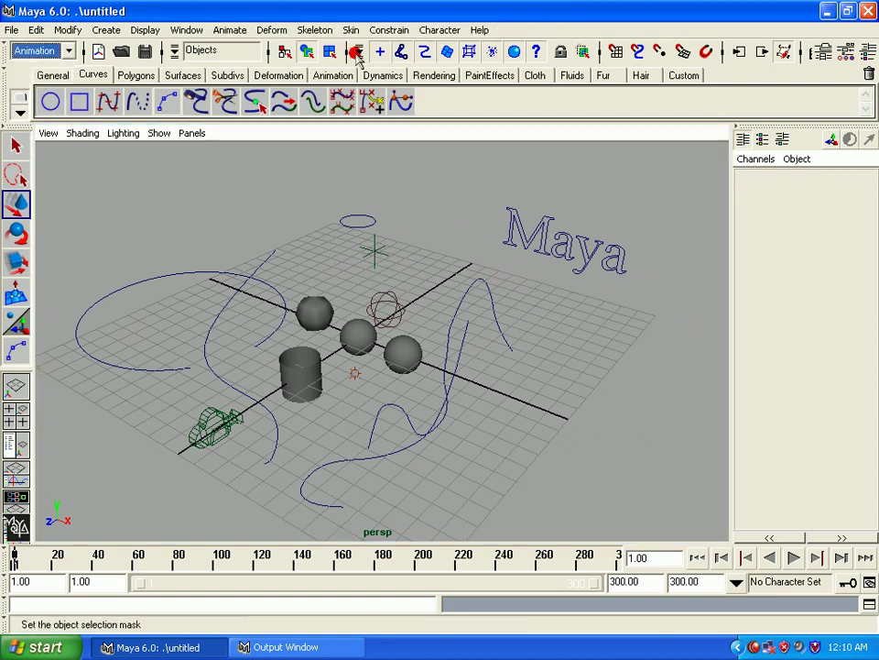
{"action": "left_click", "coordinate": [327, 30]}
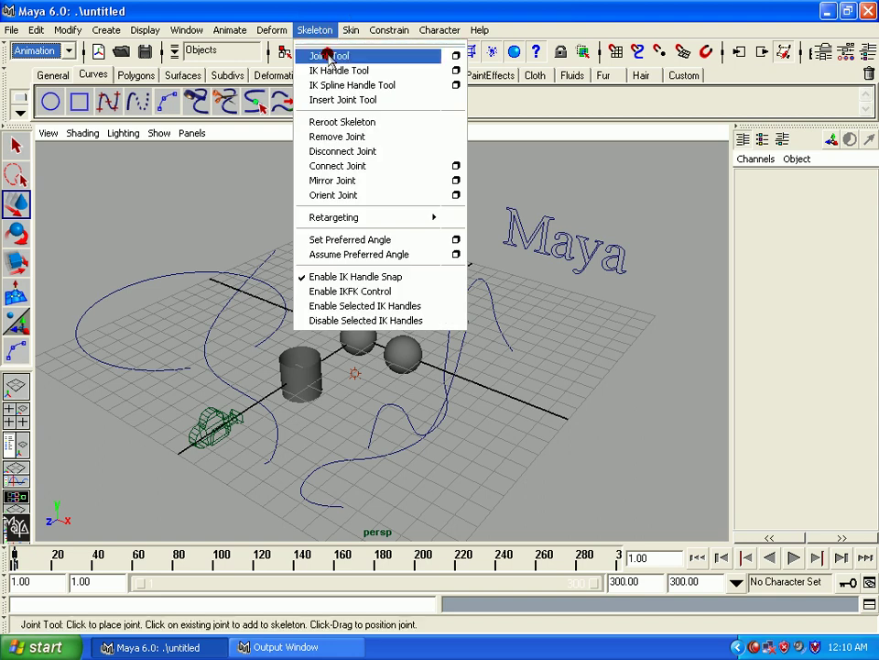
{"action": "left_click", "coordinate": [334, 55]}
{"action": "left_click", "coordinate": [445, 266]}
{"action": "left_click", "coordinate": [446, 318]}
{"action": "left_click", "coordinate": [523, 351]}
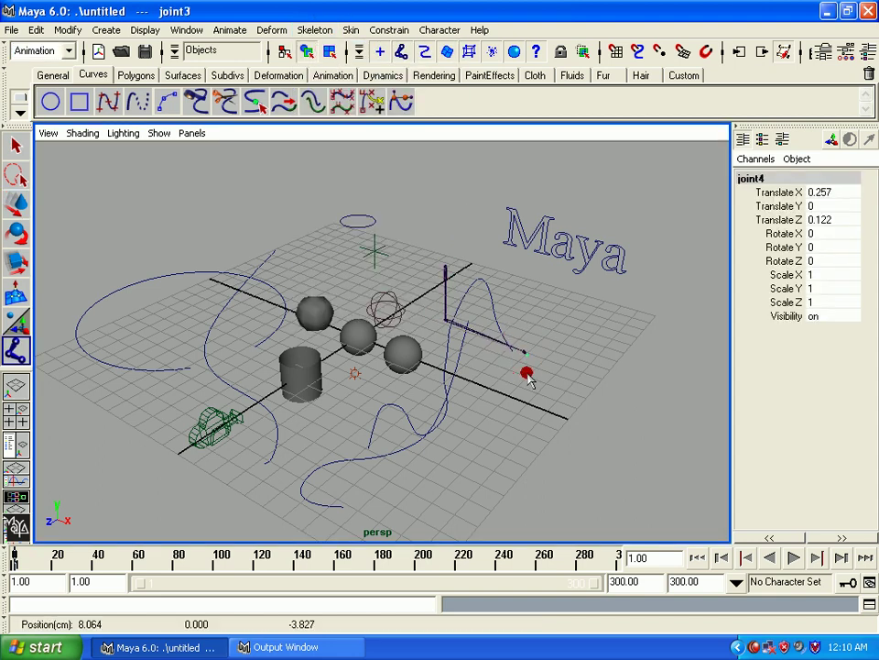
{"action": "left_click", "coordinate": [564, 475]}
{"action": "key", "text": "w"}
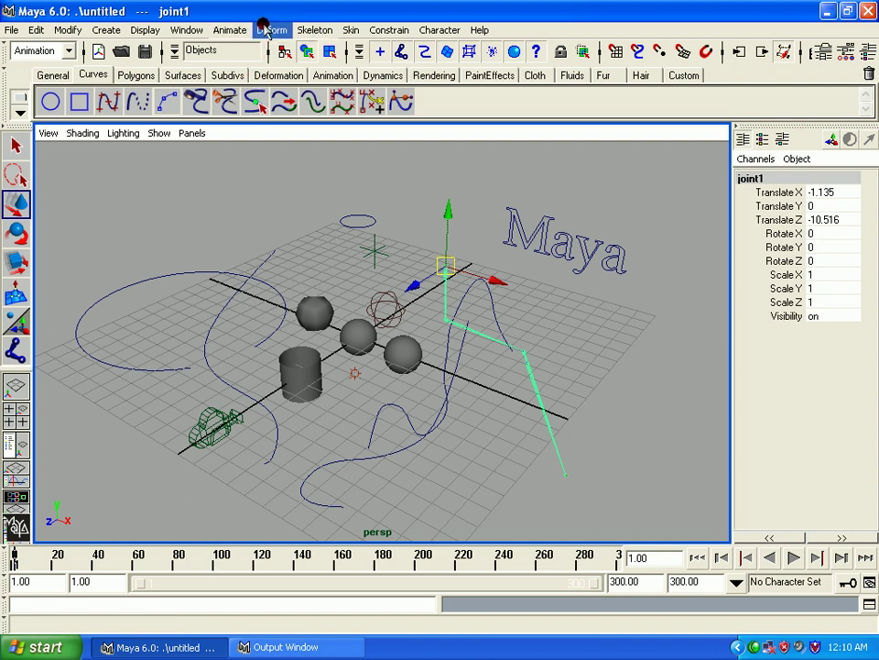
{"action": "left_click", "coordinate": [264, 26]}
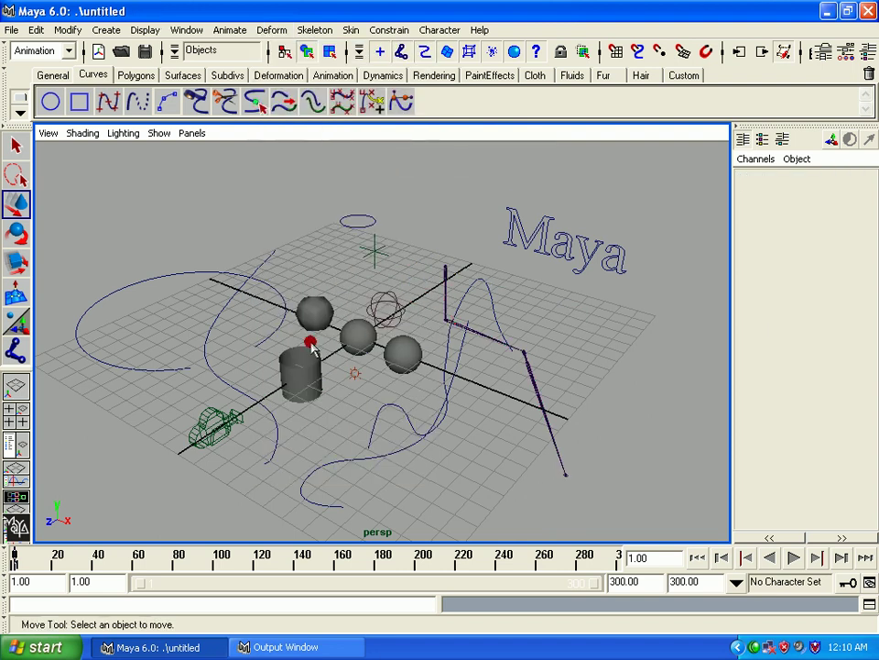
{"action": "left_click", "coordinate": [106, 30]}
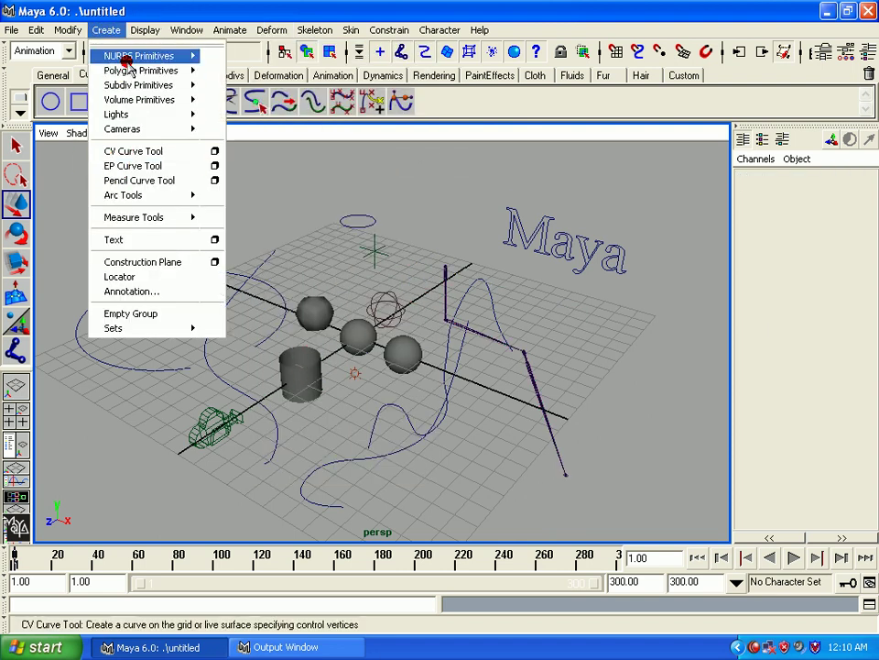
Add a polygon cylinder at the back right, wrap it in a 2×5×2 lattice, and lift it to Y 5.375.
{"action": "mouse_move", "coordinate": [140, 71]}
{"action": "left_click", "coordinate": [230, 105]}
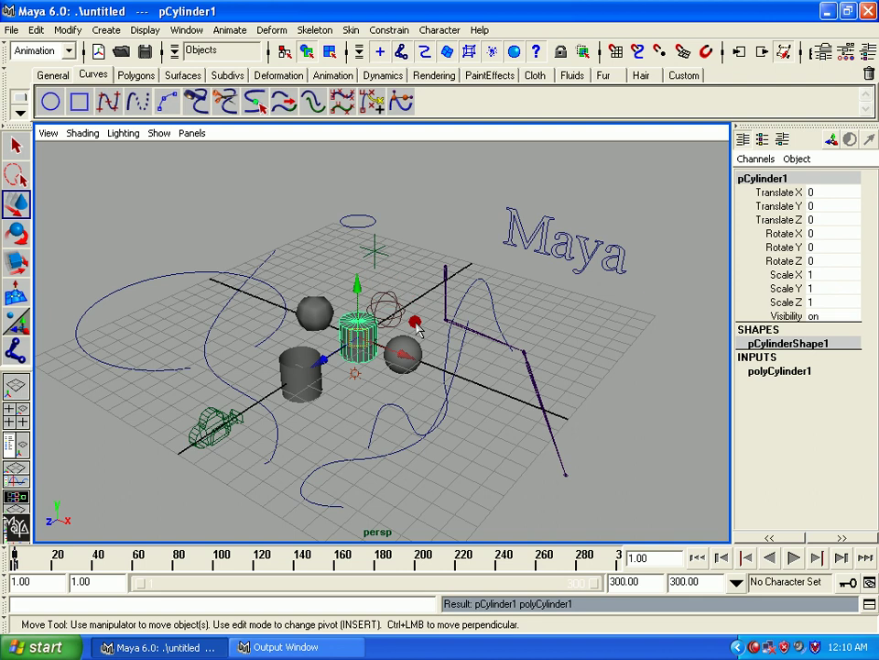
{"action": "left_click_drag", "start_coordinate": [376, 340], "coordinate": [475, 277]}
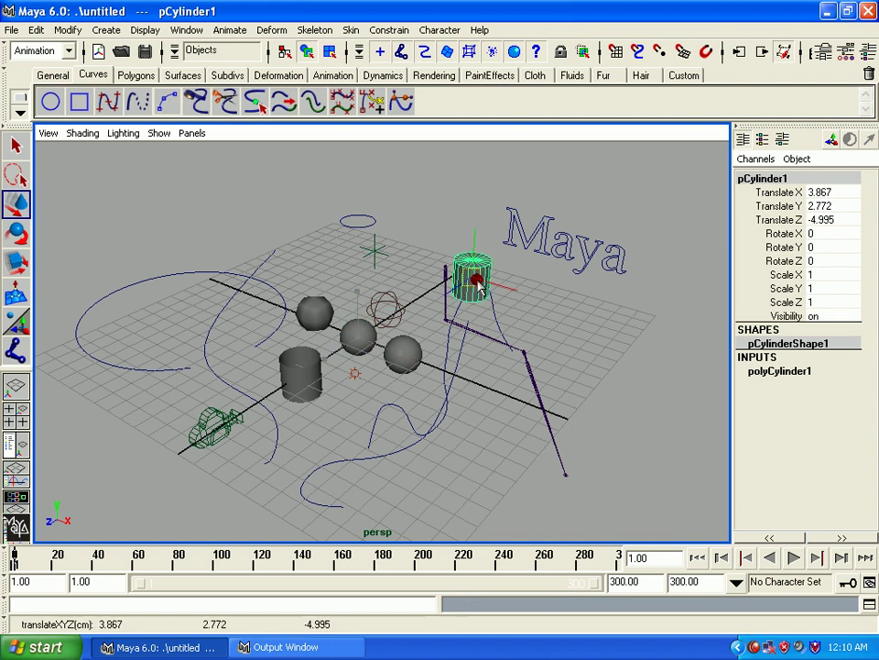
{"action": "left_click", "coordinate": [272, 29]}
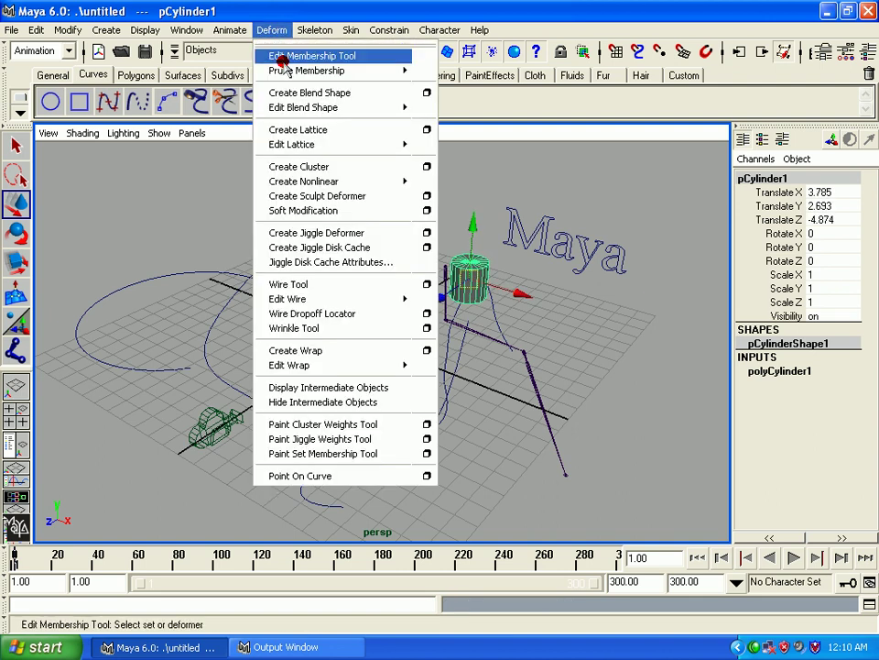
{"action": "left_click", "coordinate": [318, 131]}
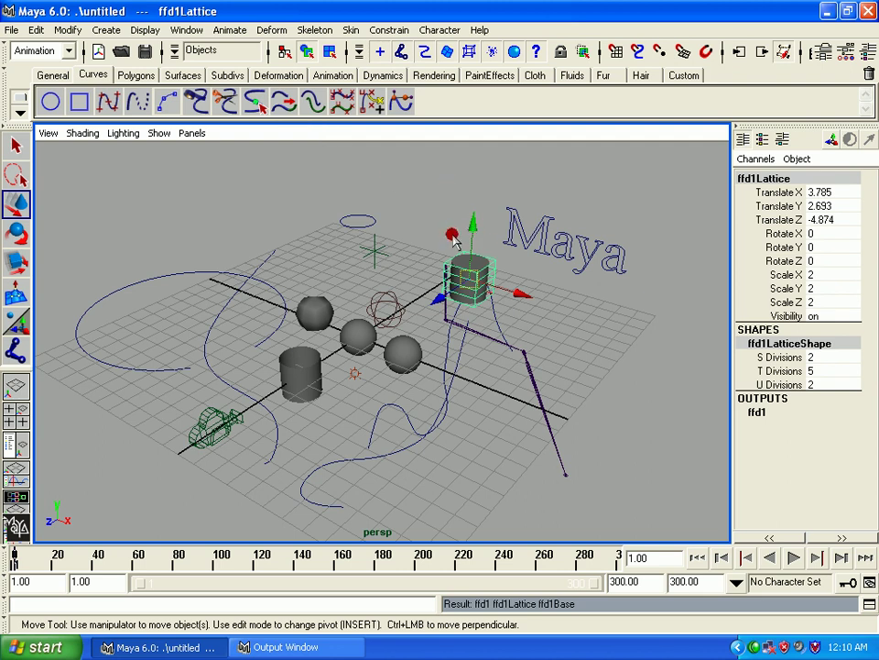
{"action": "left_click_drag", "start_coordinate": [471, 236], "coordinate": [472, 190]}
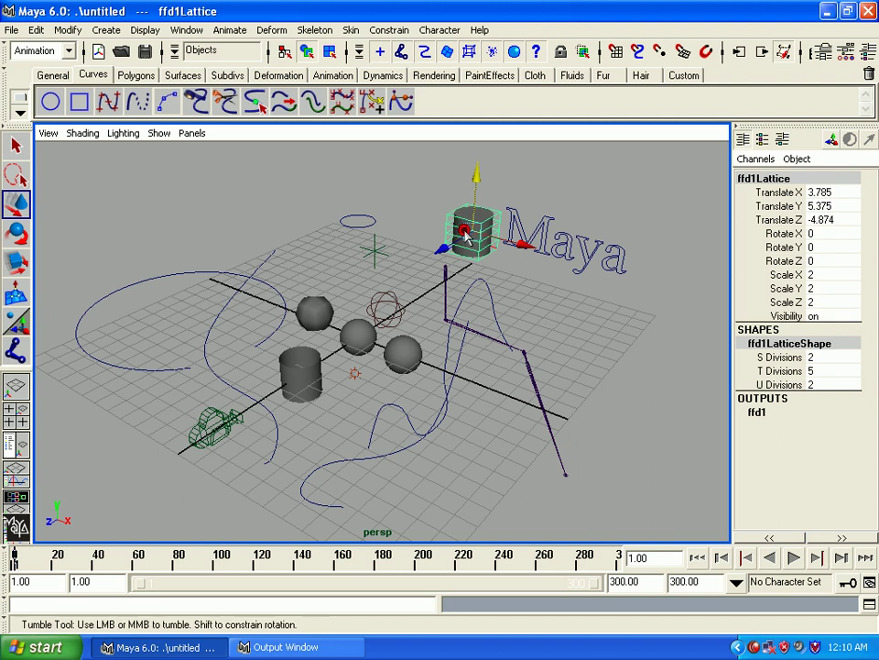
{"action": "left_click_drag", "start_coordinate": [467, 231], "coordinate": [472, 278], "text": "alt"}
{"action": "right_click_drag", "start_coordinate": [473, 279], "coordinate": [518, 201], "text": "alt"}
{"action": "middle_click_drag", "start_coordinate": [515, 201], "coordinate": [475, 236], "text": "alt"}
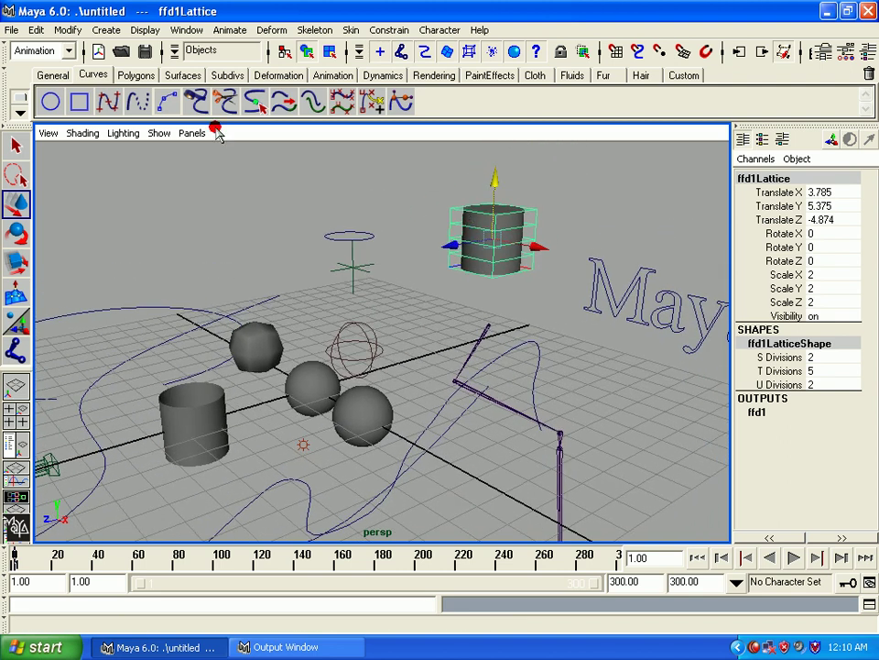
{"action": "mouse_move", "coordinate": [163, 220]}
{"action": "right_mouse_down", "text": "alt"}
{"action": "mouse_move", "coordinate": [229, 280]}
{"action": "mouse_move", "coordinate": [183, 229]}
{"action": "right_mouse_up", "text": "alt"}
Switch to the Dynamics menu set and add a particle emitter beside the Maya text.
{"action": "left_click", "coordinate": [41, 51]}
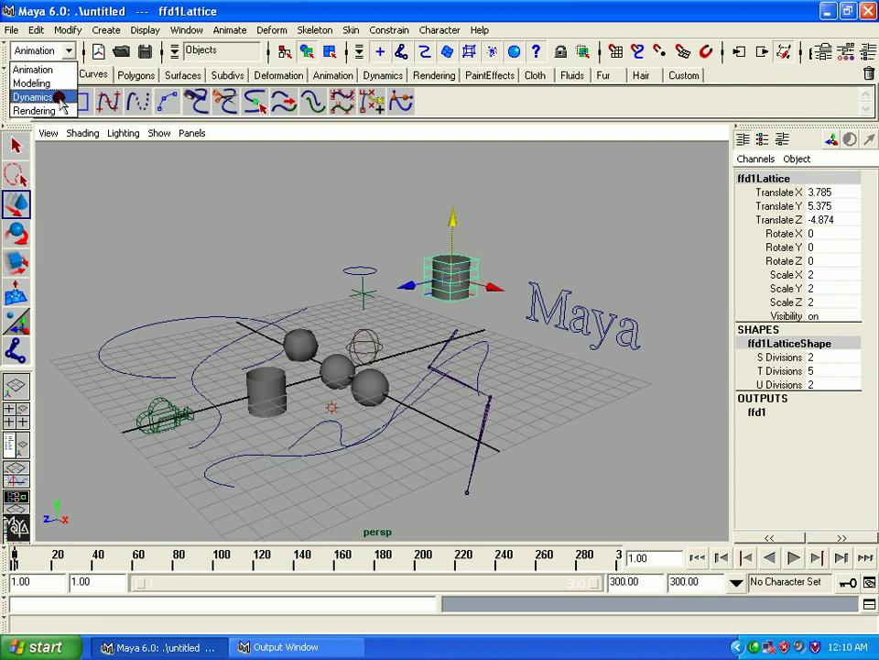
{"action": "left_click", "coordinate": [35, 94]}
{"action": "left_click", "coordinate": [249, 30]}
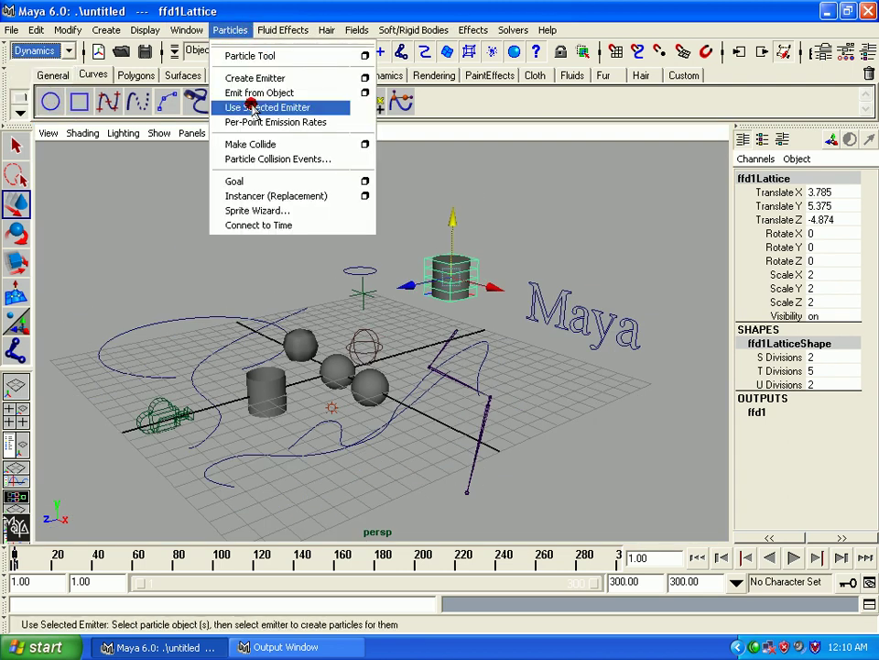
{"action": "left_click", "coordinate": [288, 81]}
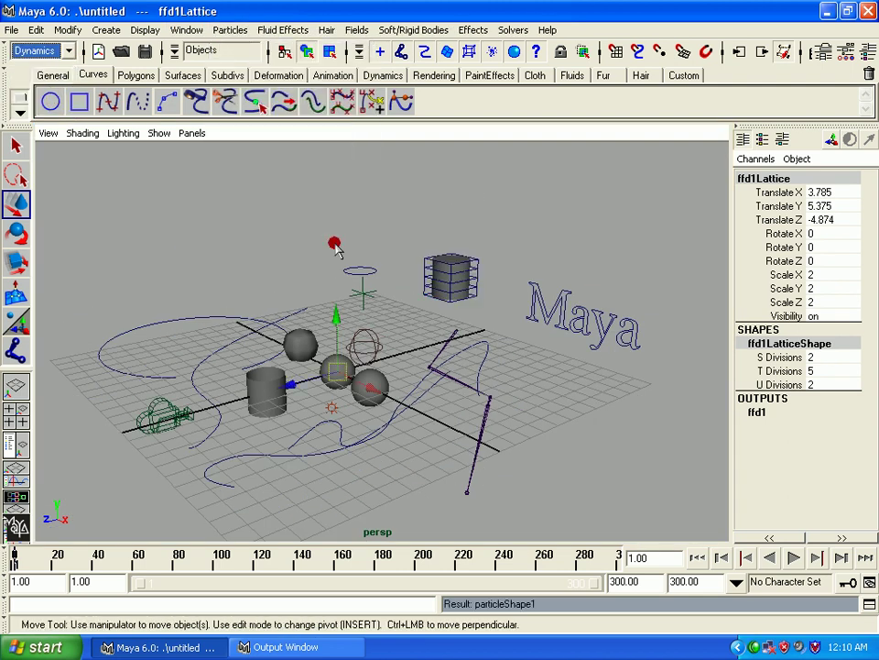
{"action": "left_click_drag", "start_coordinate": [335, 373], "coordinate": [520, 357]}
Play the particle spray through frame 100, then rewind to frame 1.
{"action": "left_click", "coordinate": [793, 557]}
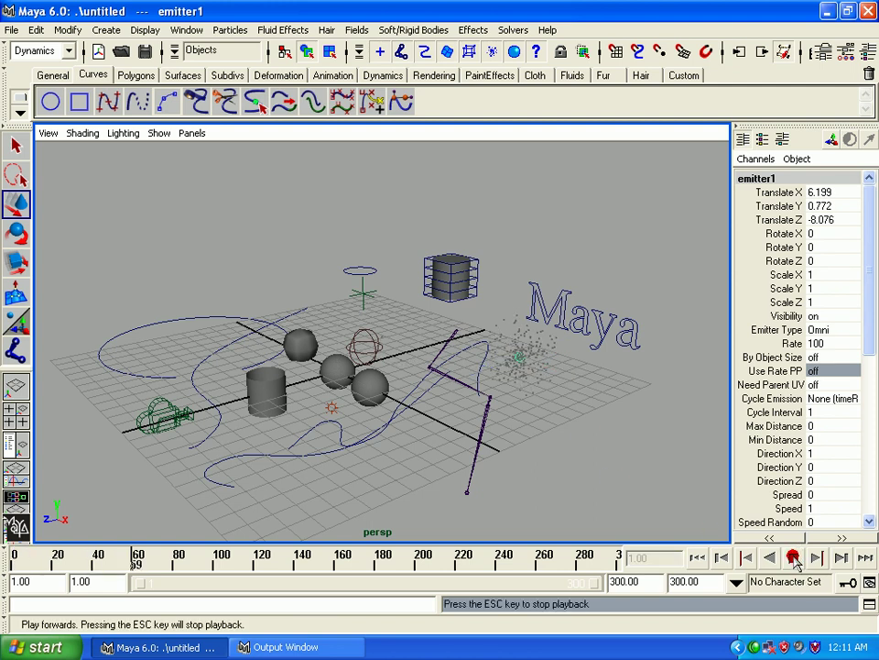
{"action": "left_click", "coordinate": [794, 556]}
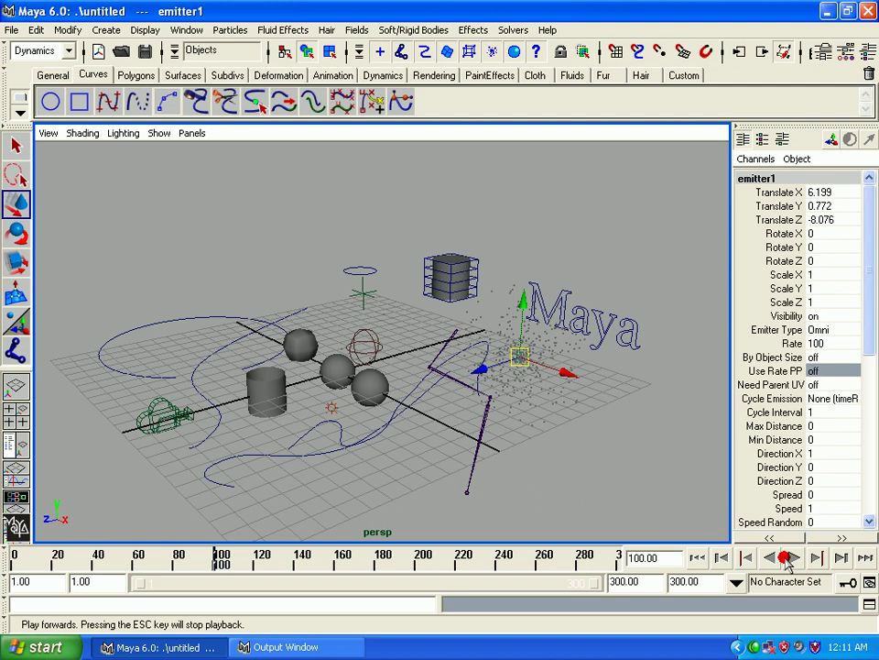
{"action": "left_click", "coordinate": [697, 557]}
Select the skeleton's root joint, joint1, and switch to the Animation menu set.
{"action": "left_click", "coordinate": [144, 76]}
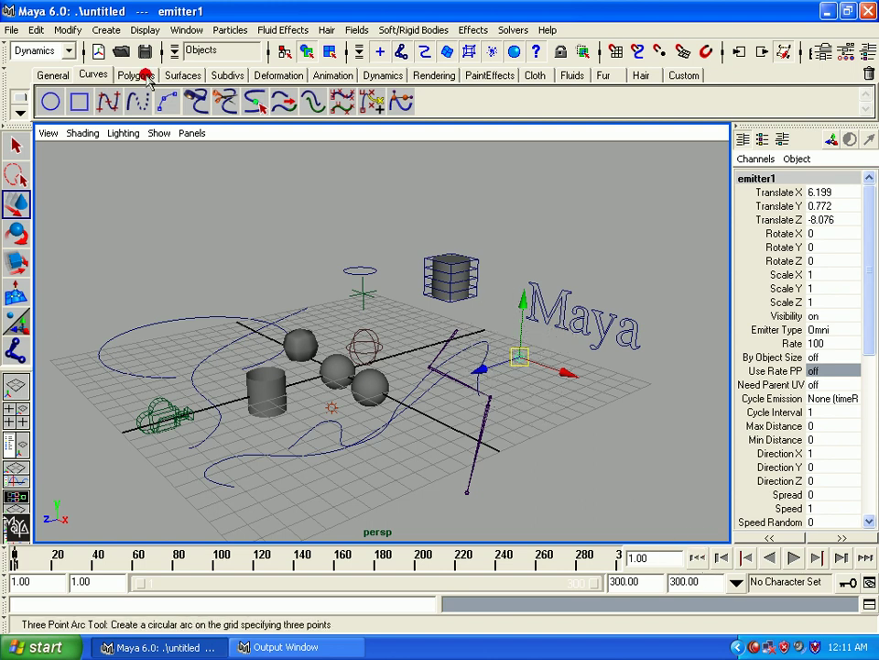
{"action": "left_click", "coordinate": [67, 52]}
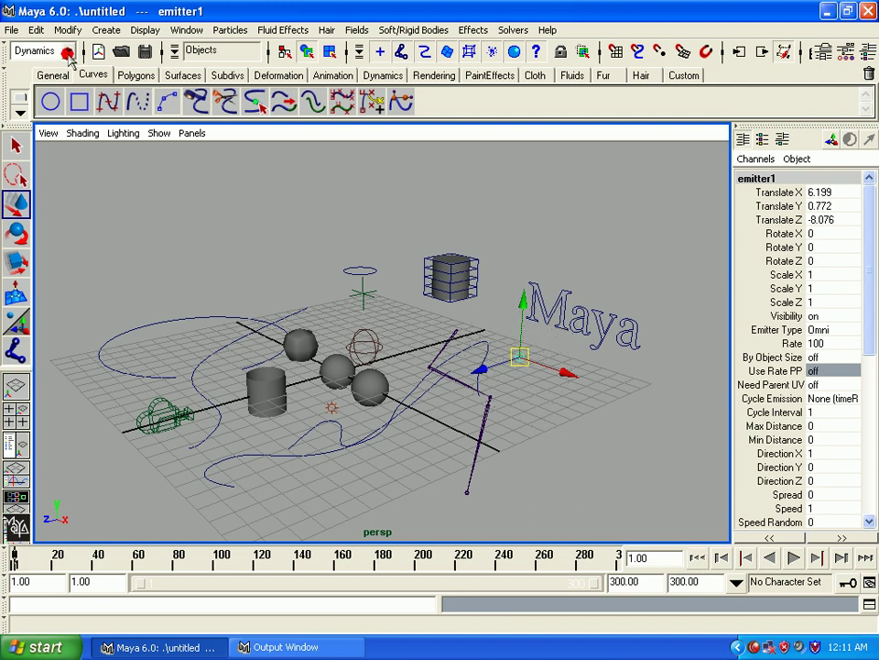
{"action": "left_click", "coordinate": [439, 291]}
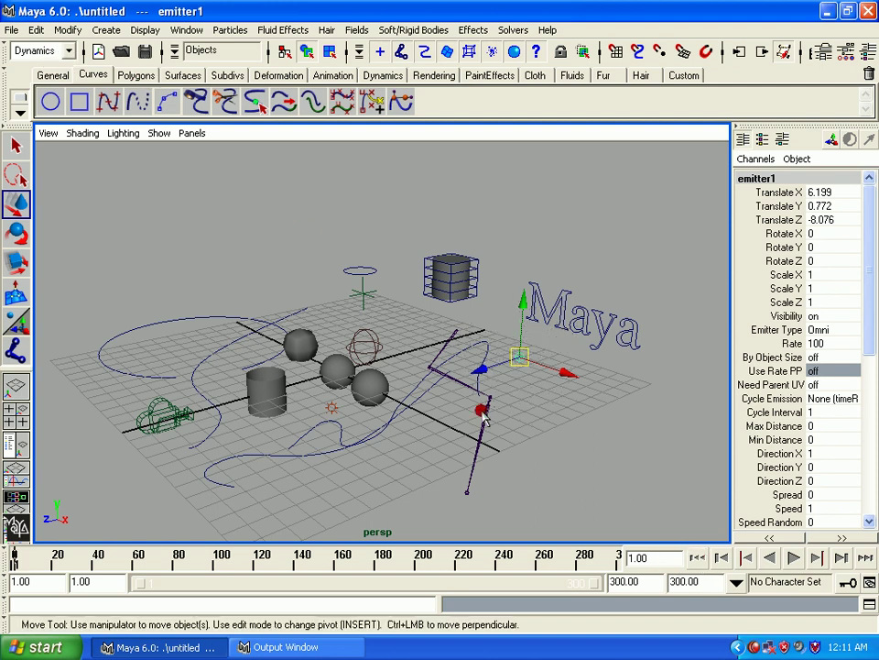
{"action": "left_click", "coordinate": [452, 336]}
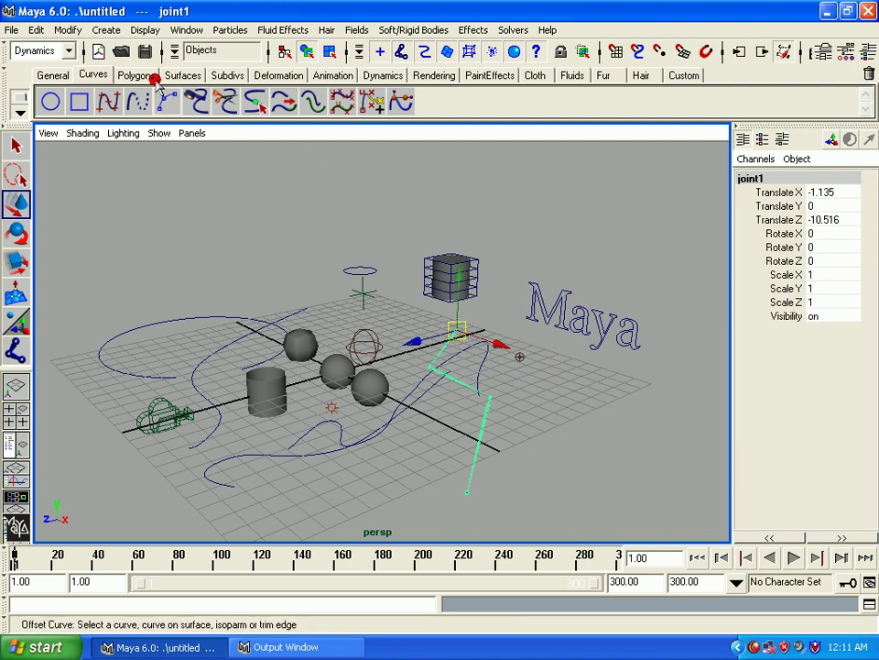
{"action": "left_click", "coordinate": [59, 52]}
{"action": "left_click", "coordinate": [44, 71]}
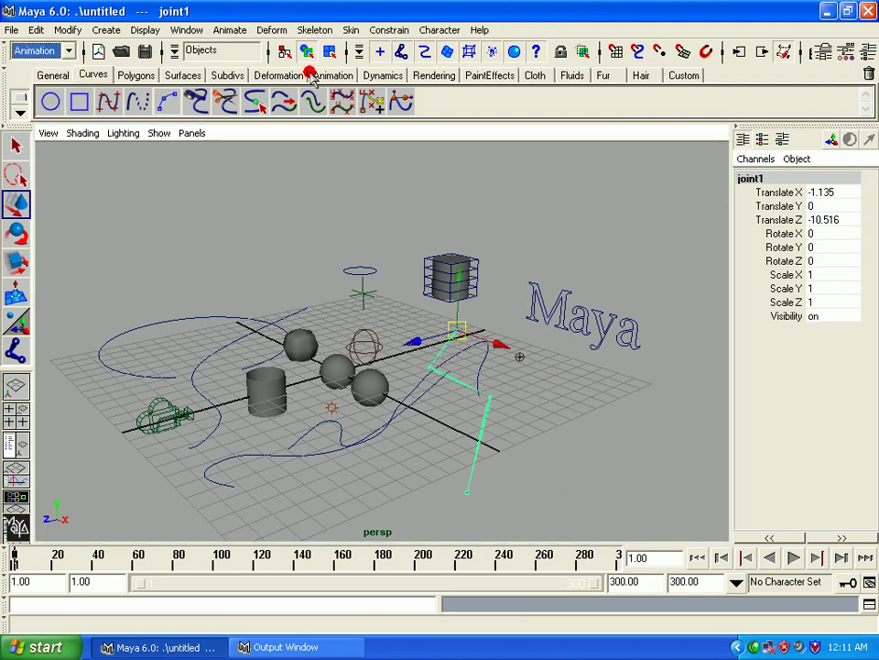
{"action": "left_click", "coordinate": [315, 30]}
Create ikHandle1 from the chain's start to end joint, drag it to bend the chain, then deselect.
{"action": "left_click", "coordinate": [319, 70]}
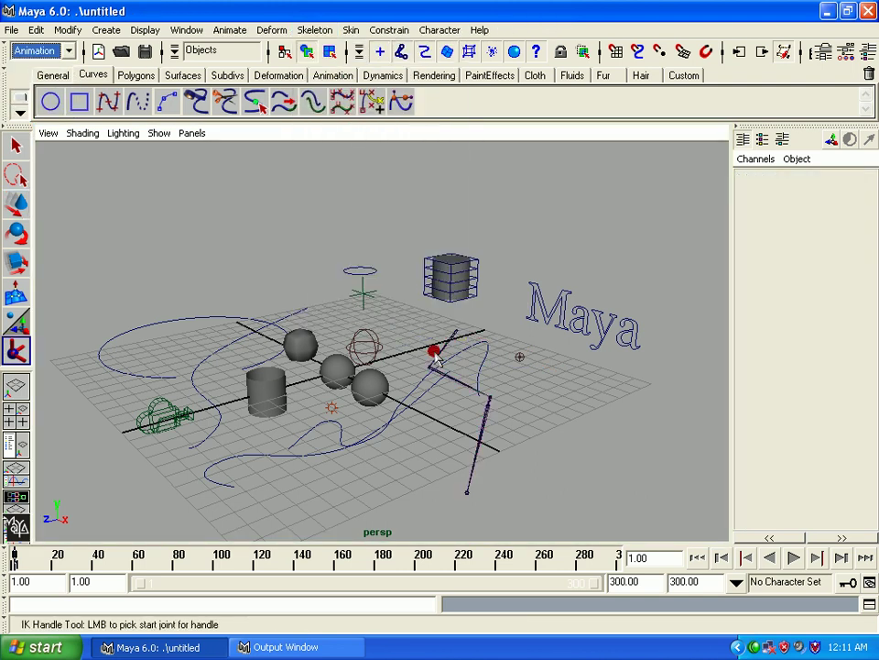
{"action": "left_click", "coordinate": [469, 337]}
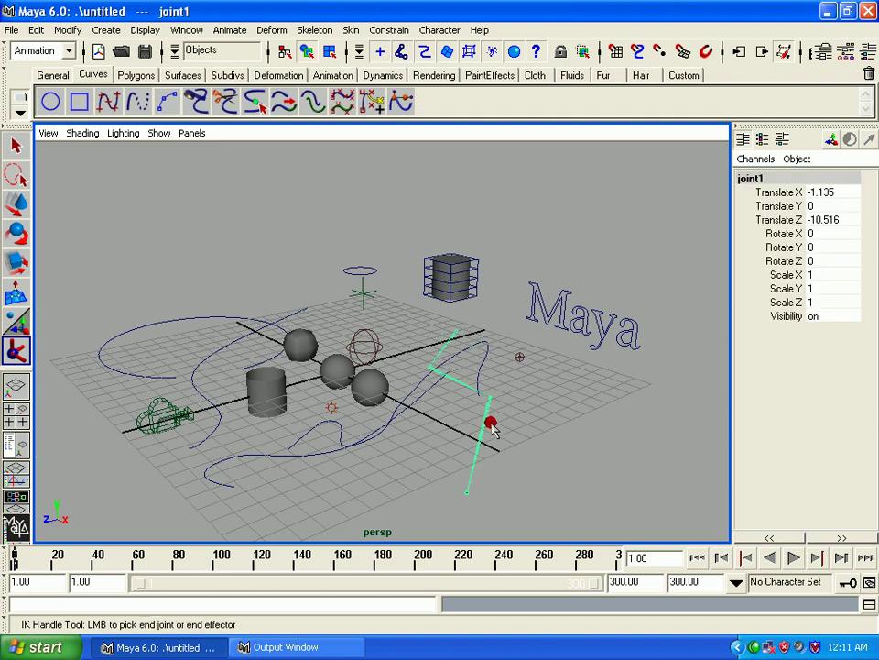
{"action": "left_click", "coordinate": [466, 492]}
{"action": "key", "text": "w"}
{"action": "mouse_move", "coordinate": [471, 494]}
{"action": "left_mouse_down"}
{"action": "mouse_move", "coordinate": [535, 406]}
{"action": "mouse_move", "coordinate": [513, 510]}
{"action": "mouse_move", "coordinate": [447, 461]}
{"action": "left_mouse_up"}
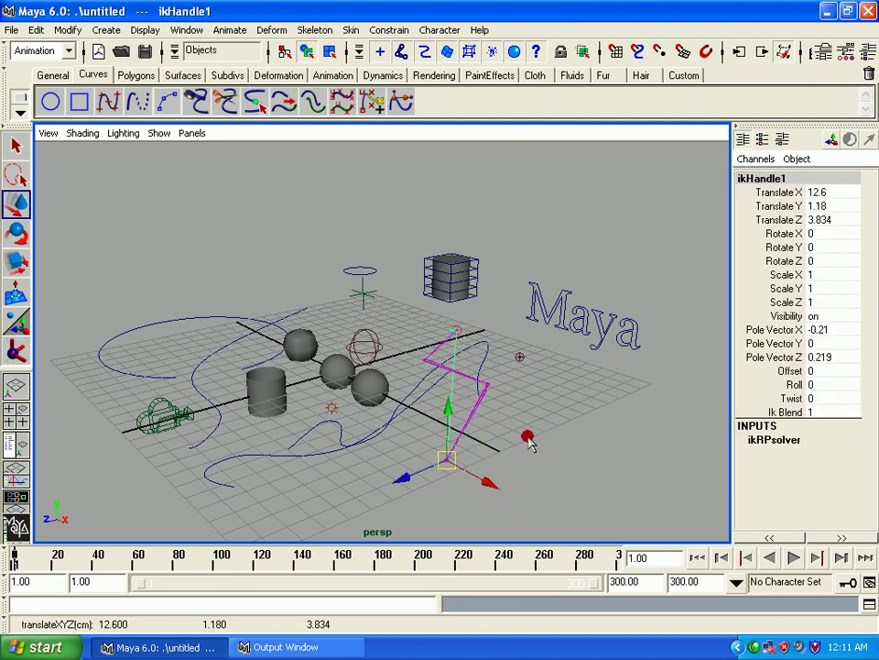
{"action": "left_click", "coordinate": [552, 420]}
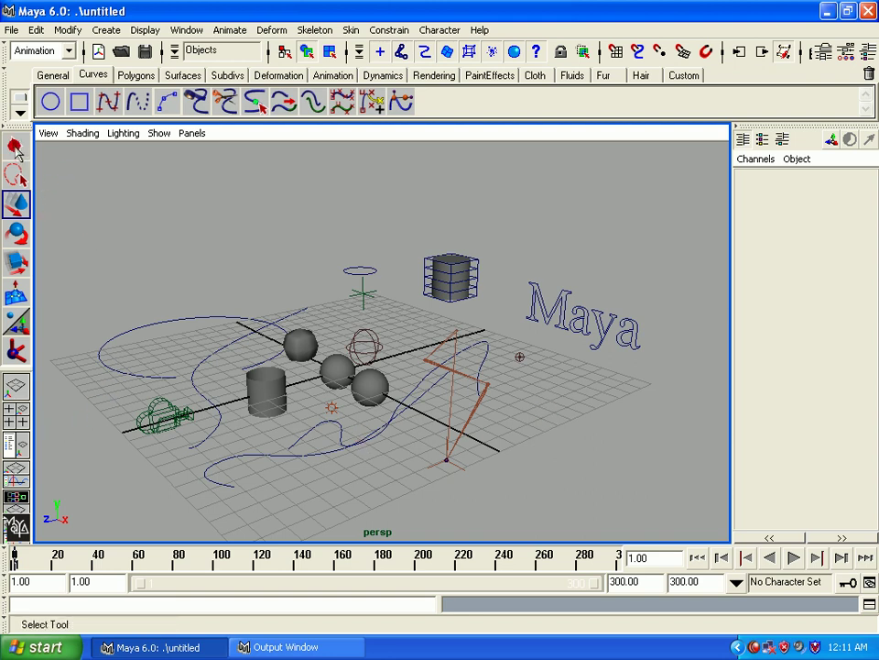
Select the cylinder, then marquee across the viewport until only the IK handle is selected.
{"action": "left_click", "coordinate": [15, 145]}
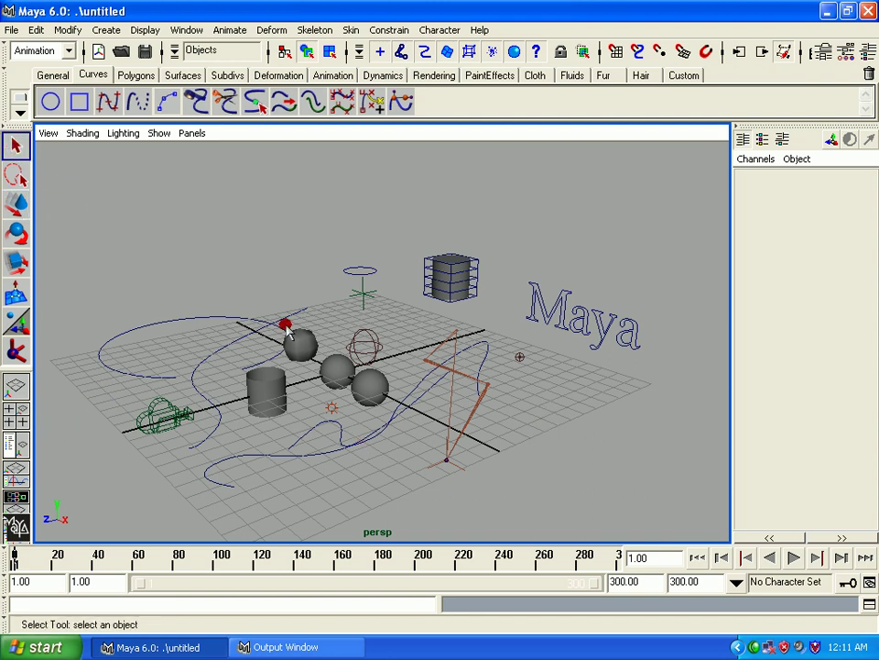
{"action": "left_click", "coordinate": [270, 394]}
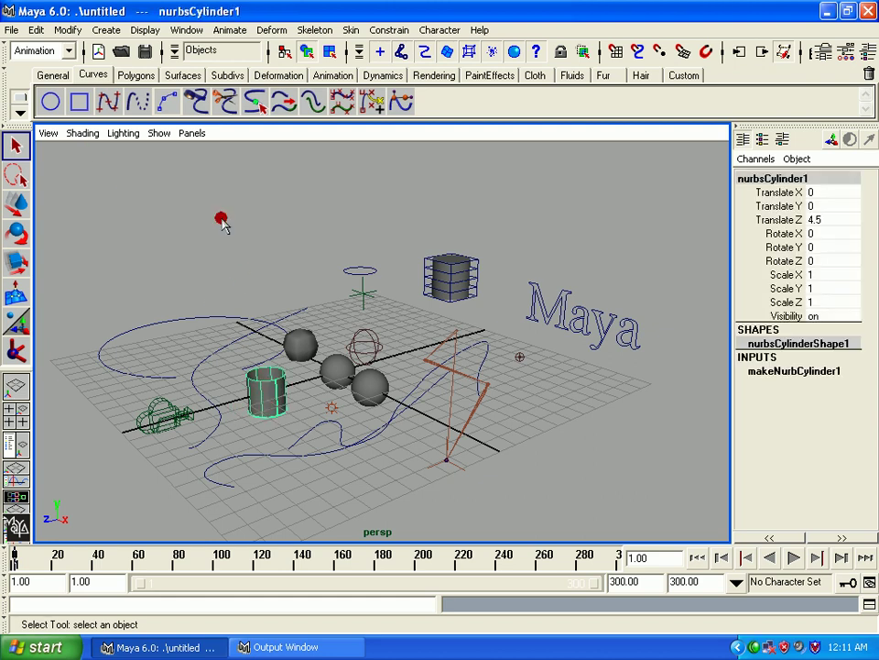
{"action": "mouse_move", "coordinate": [61, 163]}
{"action": "left_mouse_down"}
{"action": "mouse_move", "coordinate": [616, 476]}
{"action": "mouse_move", "coordinate": [703, 499]}
{"action": "left_mouse_up"}
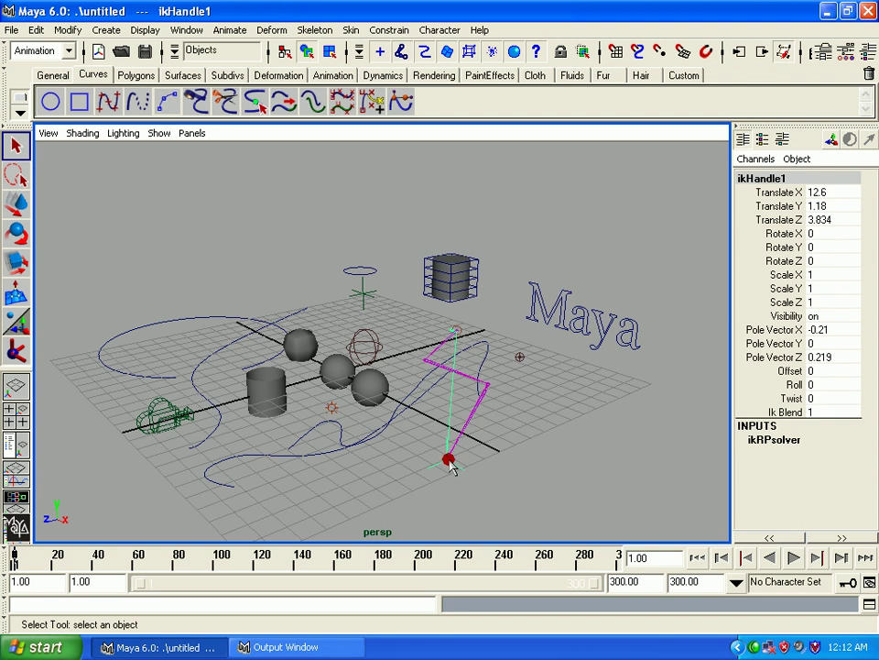
{"action": "left_click_drag", "start_coordinate": [87, 207], "coordinate": [678, 508]}
{"action": "left_click_drag", "start_coordinate": [96, 186], "coordinate": [644, 492]}
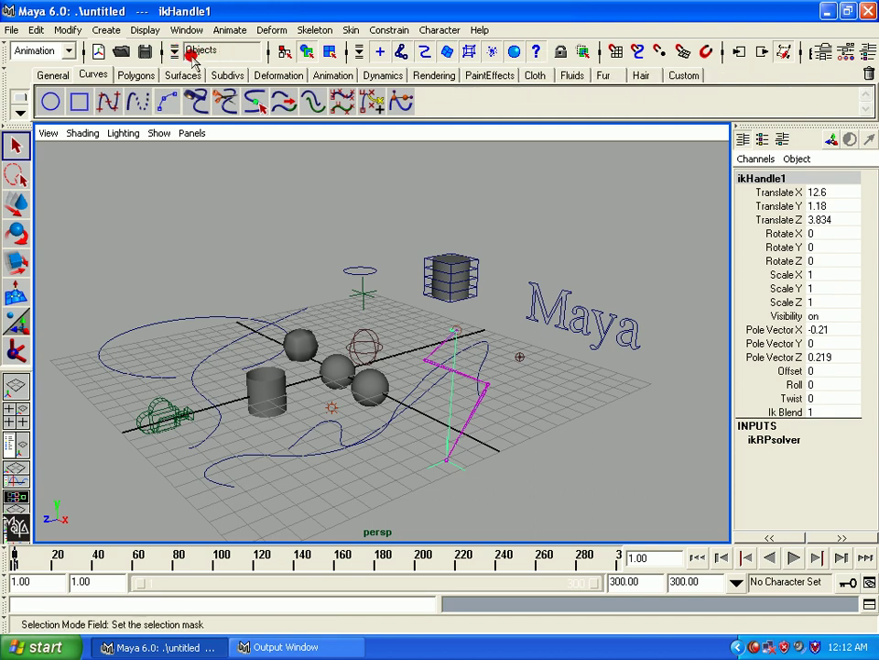
Marquee-select the scene under the All Objects mask, then under Animation, catching only the IK handle.
{"action": "left_click", "coordinate": [186, 57]}
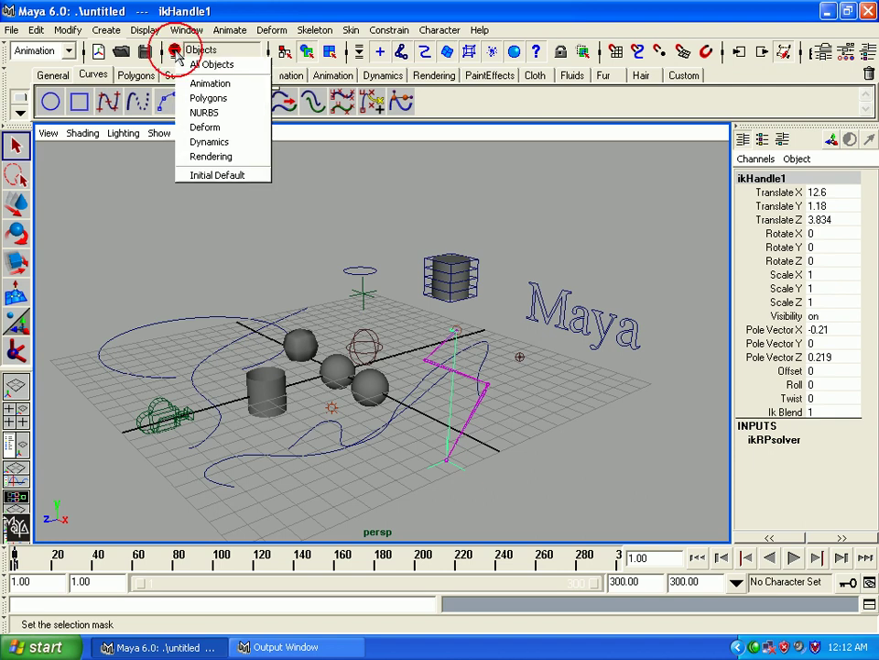
{"action": "left_click", "coordinate": [218, 64]}
{"action": "left_click_drag", "start_coordinate": [85, 192], "coordinate": [696, 510]}
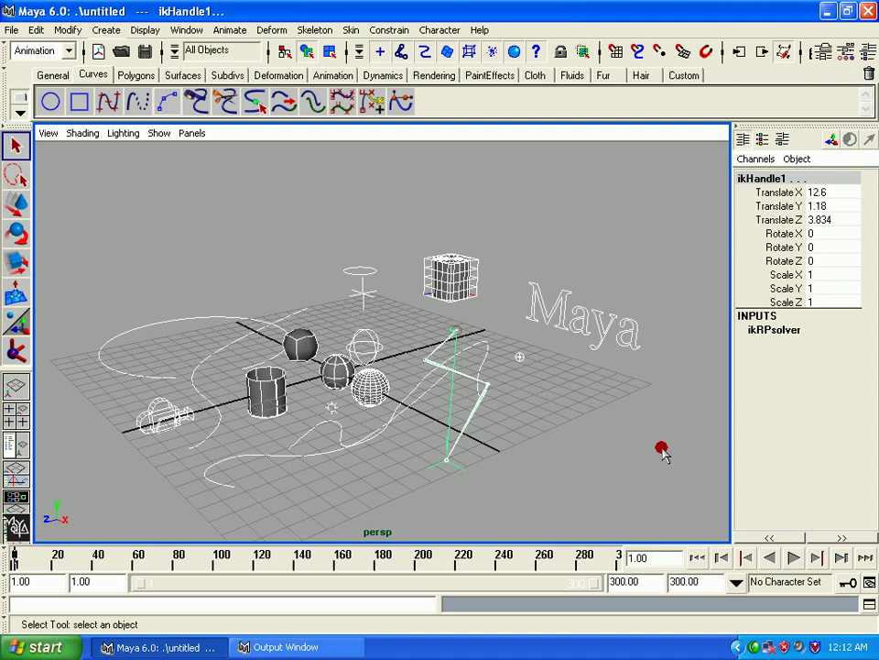
{"action": "left_click", "coordinate": [174, 52]}
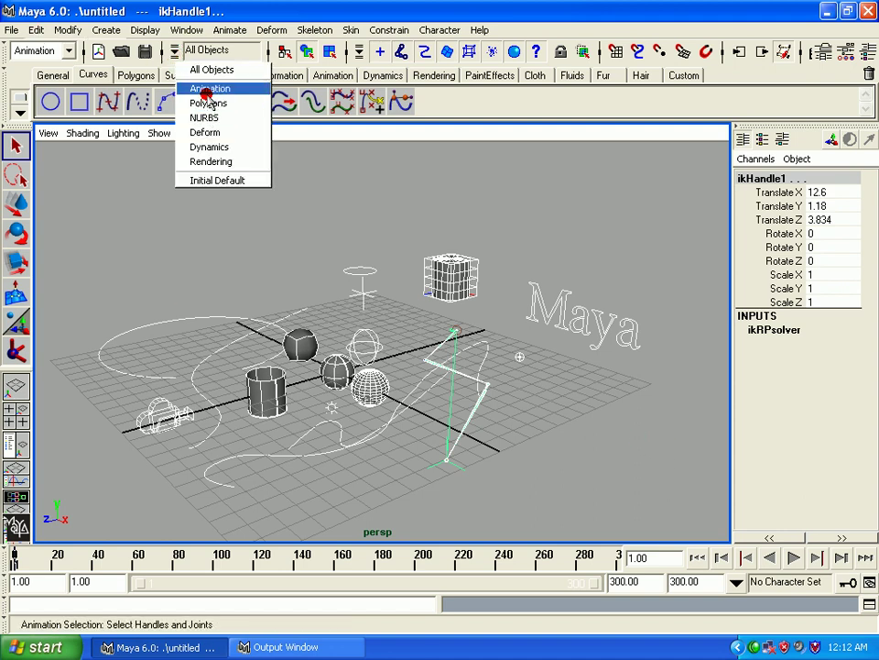
{"action": "left_click", "coordinate": [207, 94]}
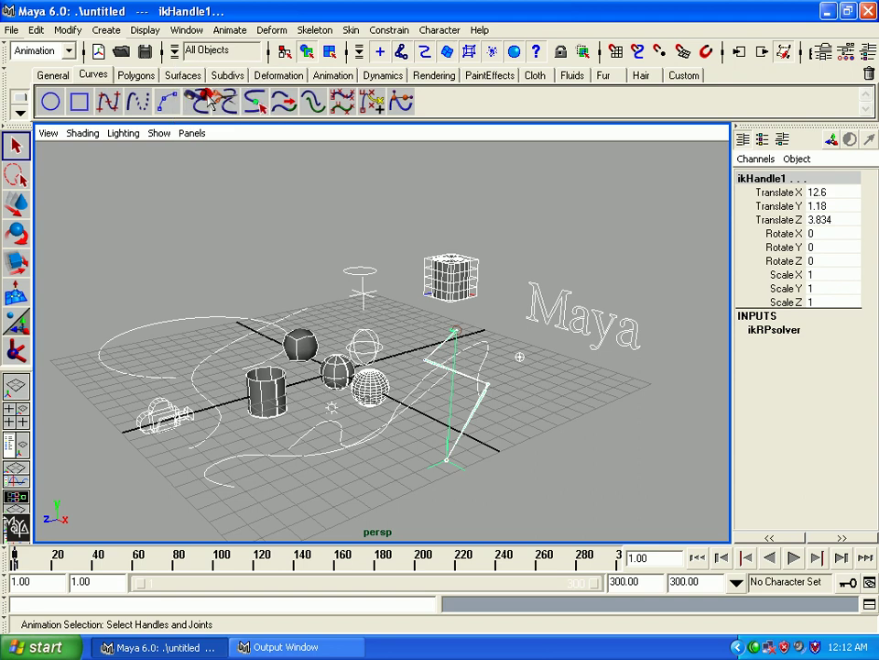
{"action": "mouse_move", "coordinate": [56, 175]}
{"action": "left_mouse_down"}
{"action": "mouse_move", "coordinate": [614, 540]}
{"action": "mouse_move", "coordinate": [677, 539]}
{"action": "left_mouse_up"}
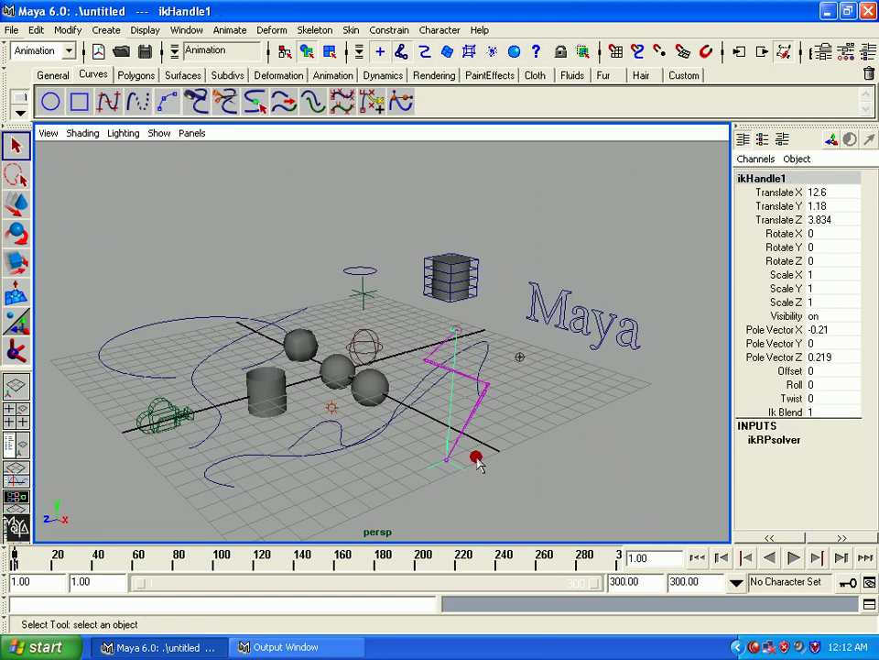
Marquee-select under the Polygons mask, then under Deform, catching only the lattice.
{"action": "left_click", "coordinate": [175, 50]}
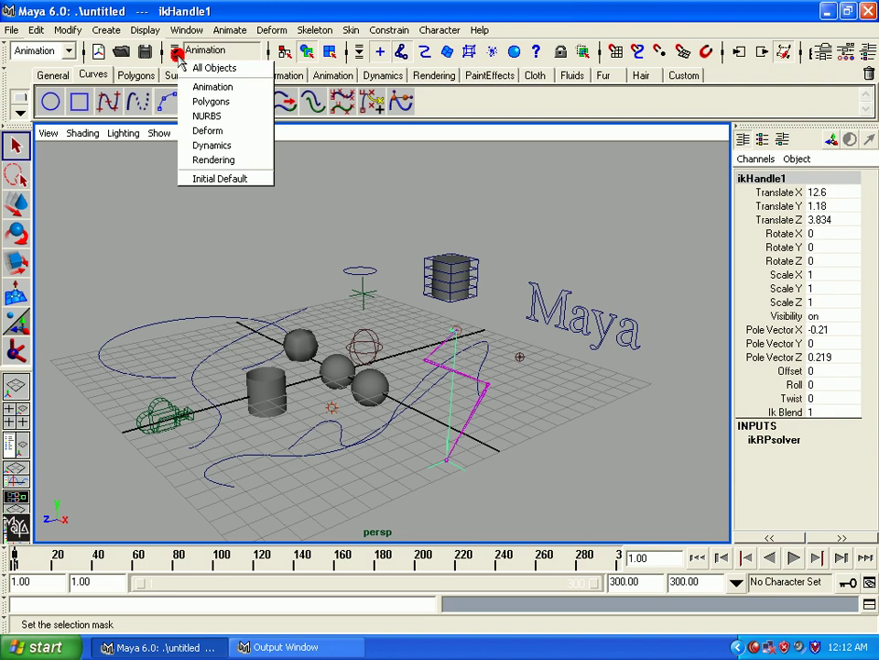
{"action": "left_click", "coordinate": [203, 101]}
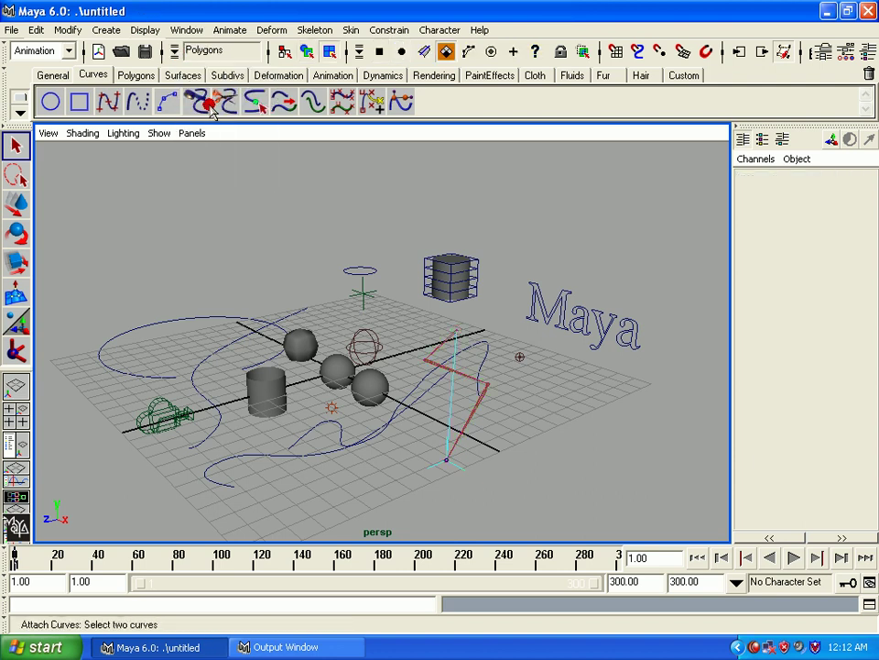
{"action": "left_click_drag", "start_coordinate": [83, 191], "coordinate": [741, 538]}
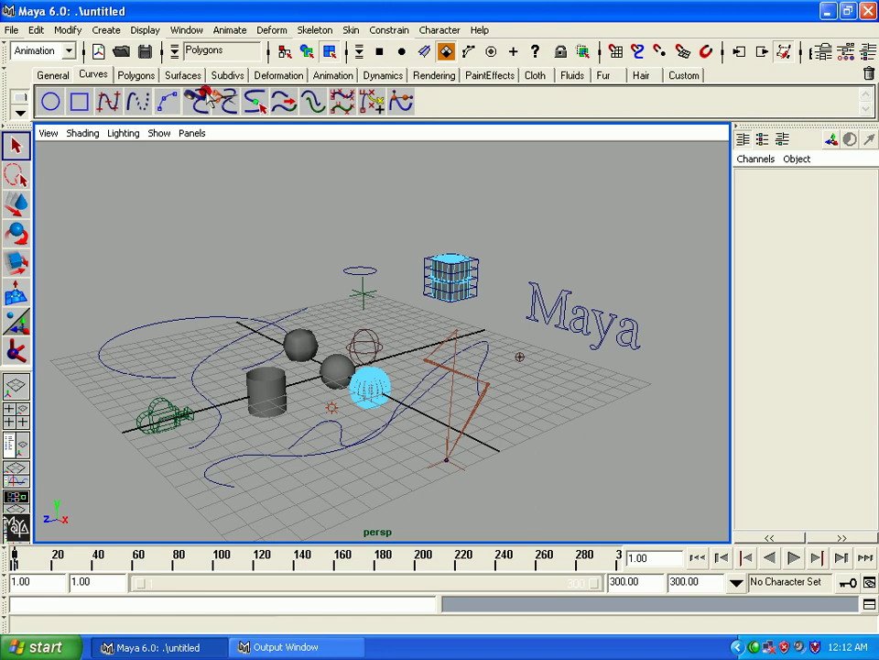
{"action": "left_click_drag", "start_coordinate": [174, 56], "coordinate": [197, 133]}
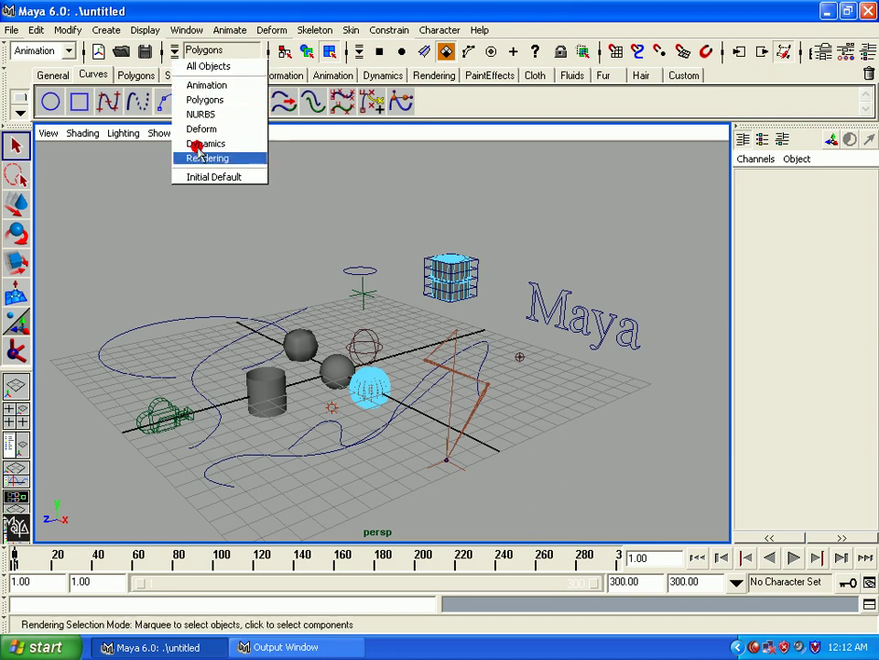
{"action": "left_click_drag", "start_coordinate": [136, 167], "coordinate": [476, 418]}
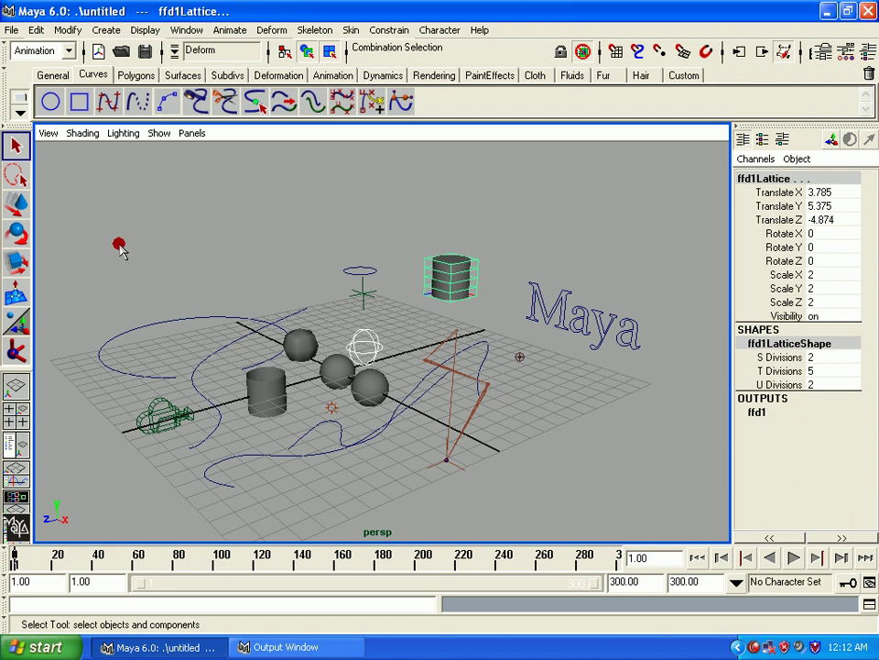
{"action": "left_click_drag", "start_coordinate": [82, 206], "coordinate": [536, 471]}
{"action": "mouse_move", "coordinate": [370, 346]}
{"action": "left_mouse_down"}
{"action": "mouse_move", "coordinate": [467, 279]}
{"action": "mouse_move", "coordinate": [472, 240]}
{"action": "left_mouse_up"}
{"action": "left_click_drag", "start_coordinate": [473, 337], "coordinate": [168, 269]}
Set the selection mask to Rendering and marquee-select so only the camera is picked.
{"action": "left_click", "coordinate": [160, 237]}
{"action": "left_click", "coordinate": [173, 52]}
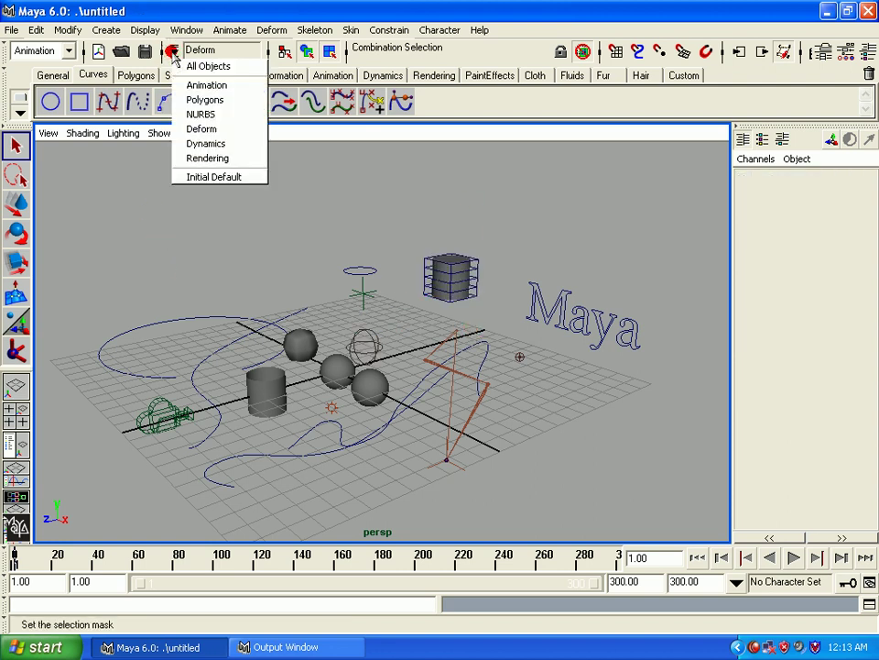
{"action": "left_click", "coordinate": [208, 157]}
{"action": "mouse_move", "coordinate": [151, 185]}
{"action": "left_mouse_down"}
{"action": "mouse_move", "coordinate": [738, 495]}
{"action": "mouse_move", "coordinate": [727, 495]}
{"action": "left_mouse_up"}
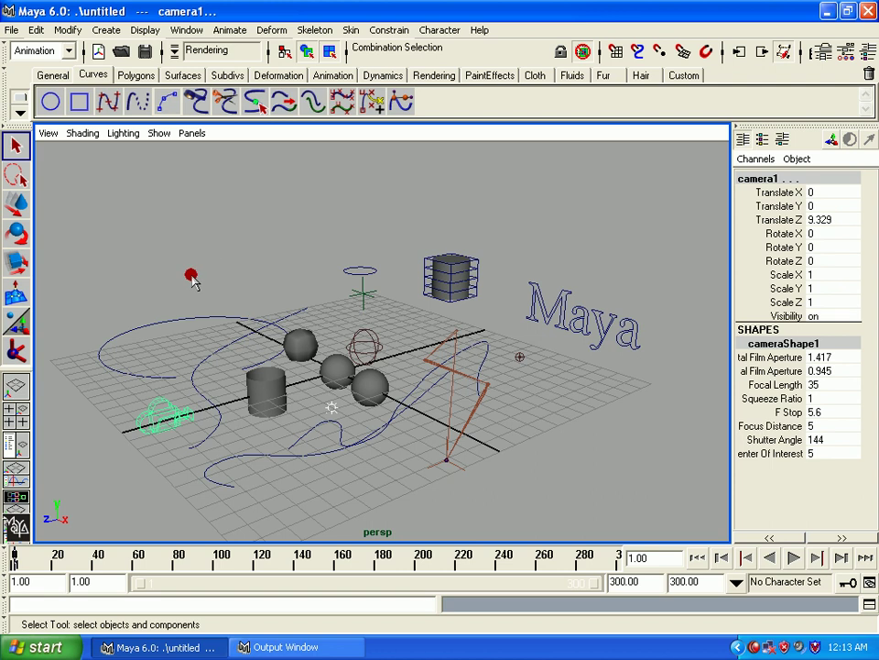
{"action": "left_click", "coordinate": [186, 261]}
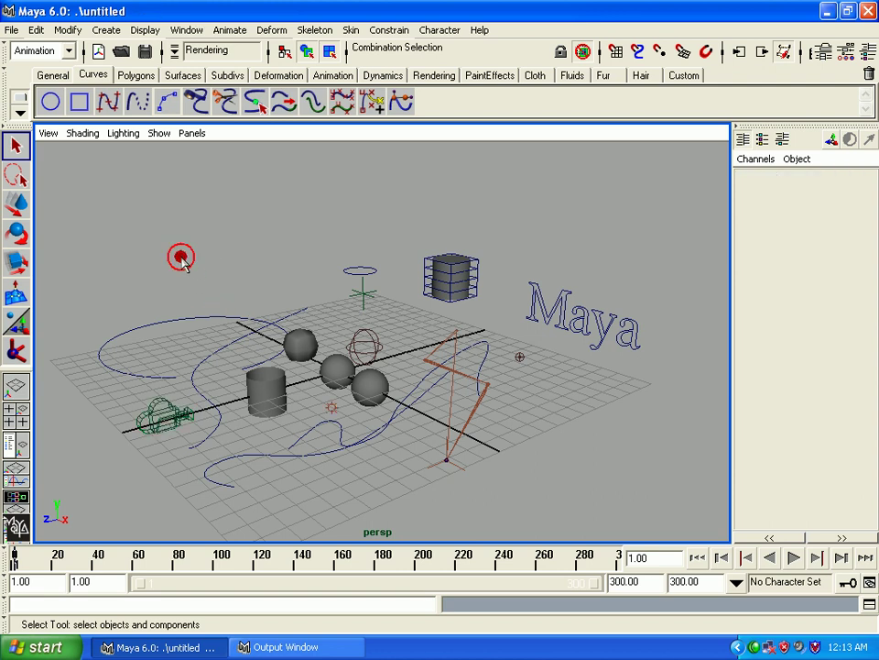
{"action": "left_click_drag", "start_coordinate": [708, 462], "coordinate": [621, 490]}
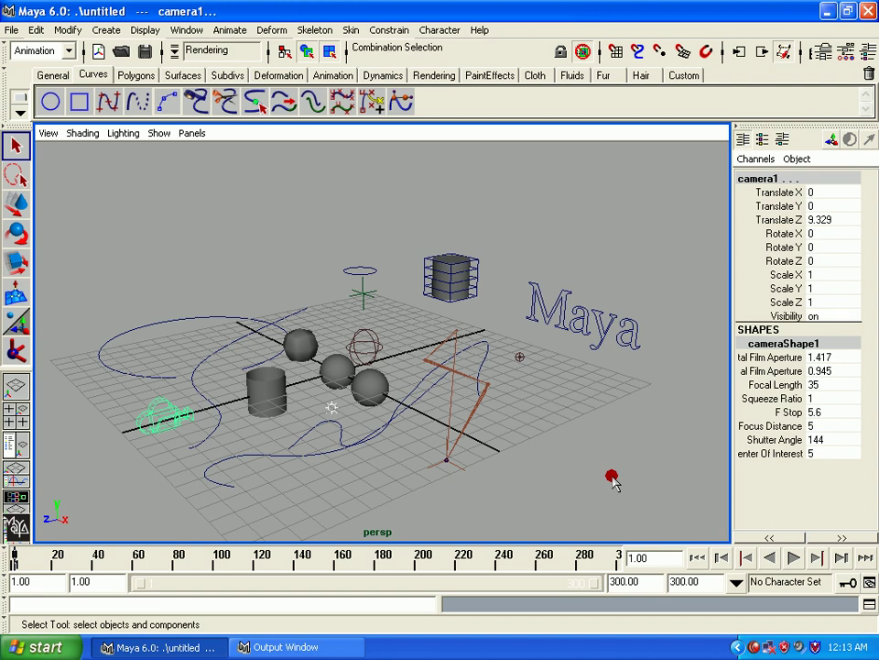
Restore the All Objects mask, marquee-select the whole scene, then deselect everything.
{"action": "left_click", "coordinate": [172, 53]}
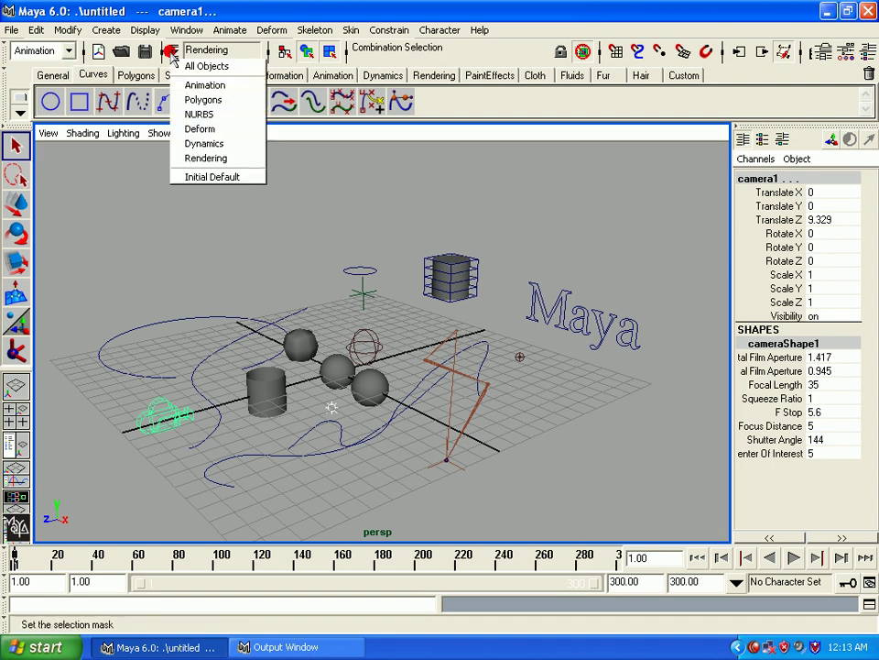
{"action": "left_click", "coordinate": [172, 53]}
{"action": "left_click", "coordinate": [171, 53]}
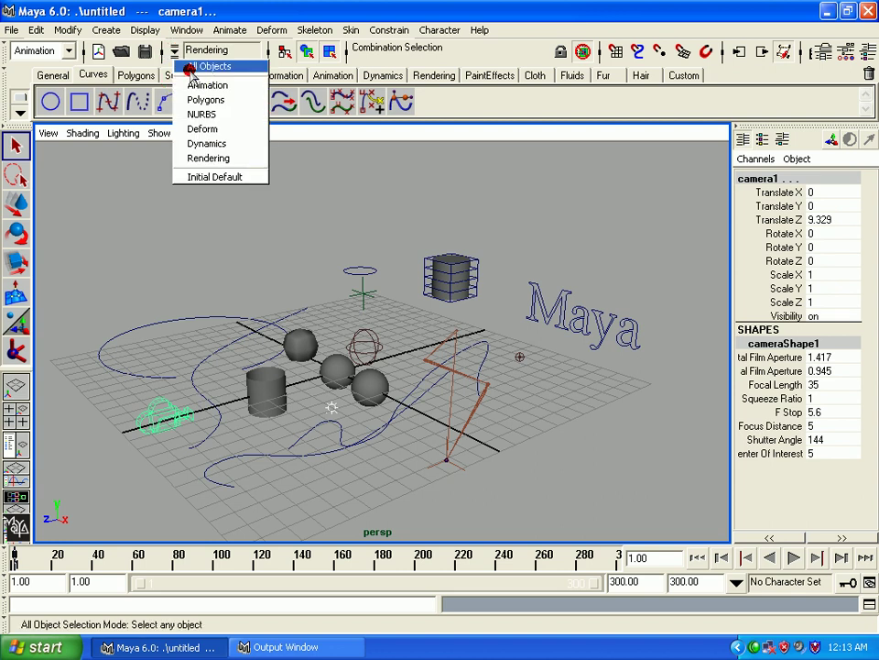
{"action": "left_click", "coordinate": [192, 69]}
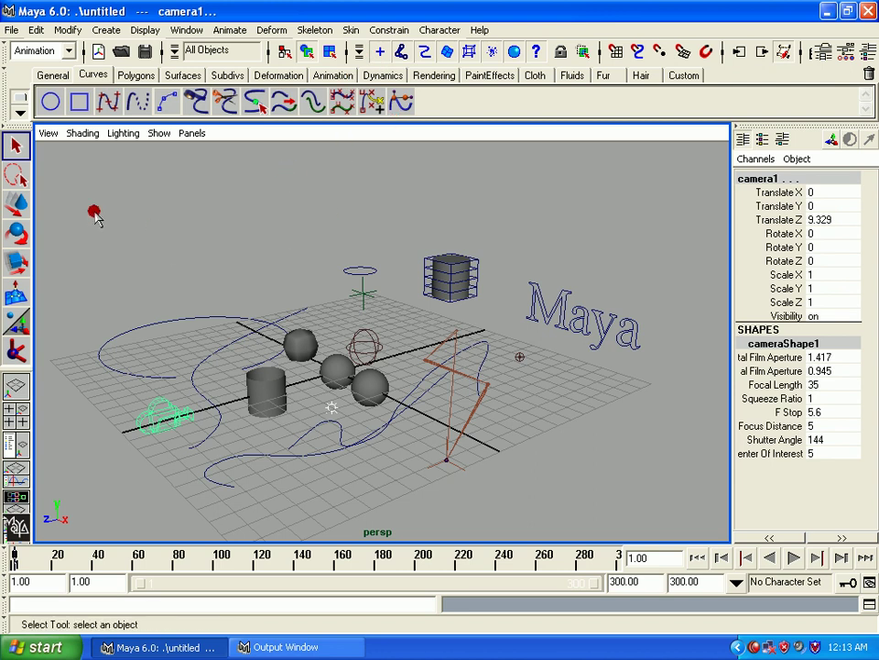
{"action": "left_click_drag", "start_coordinate": [95, 212], "coordinate": [698, 466]}
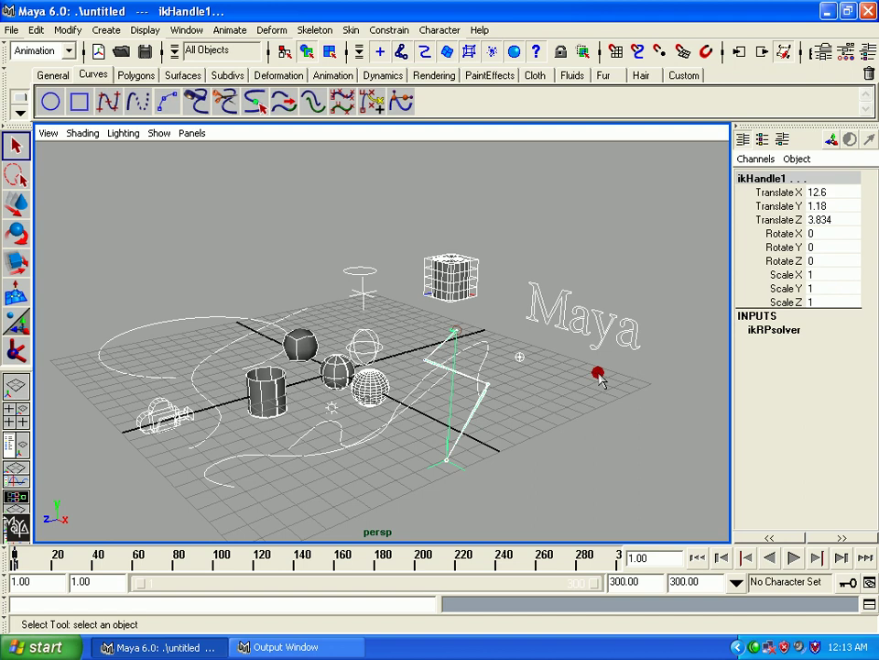
{"action": "left_click", "coordinate": [522, 209]}
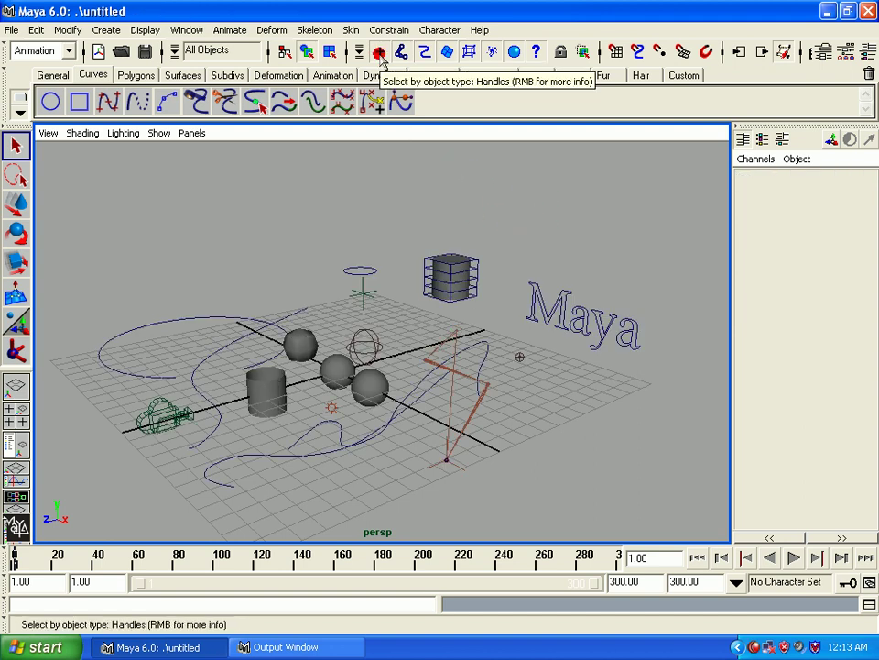
Exclude handles from selection, select and play the scene, then switch to smooth shading.
{"action": "left_click", "coordinate": [380, 54]}
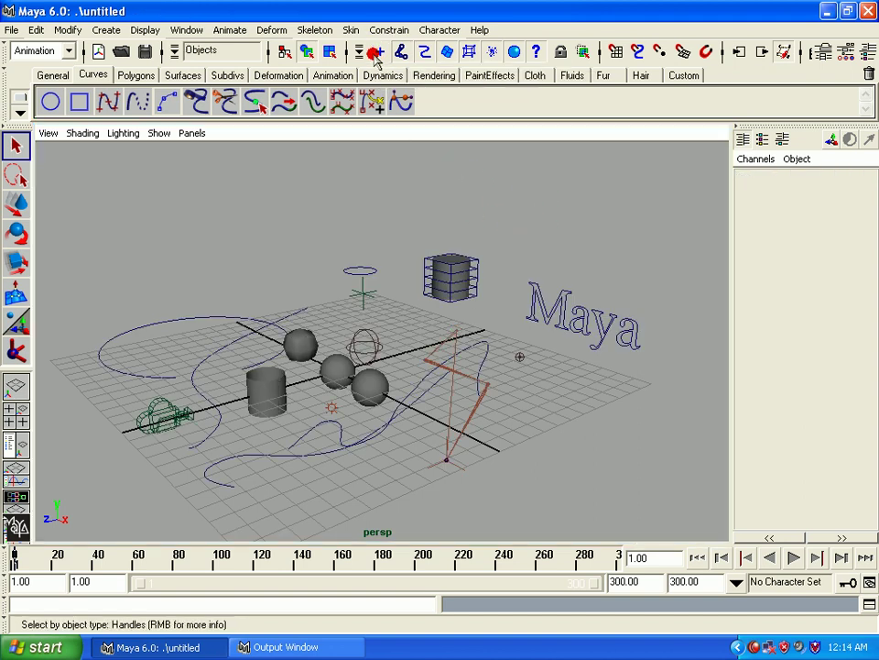
{"action": "left_click_drag", "start_coordinate": [124, 198], "coordinate": [587, 431]}
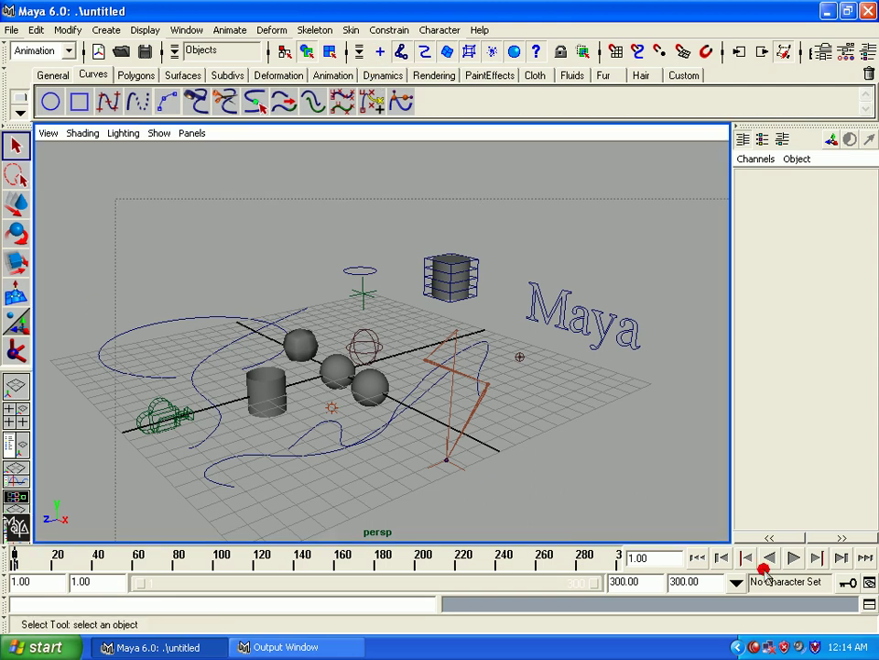
{"action": "left_click", "coordinate": [794, 558]}
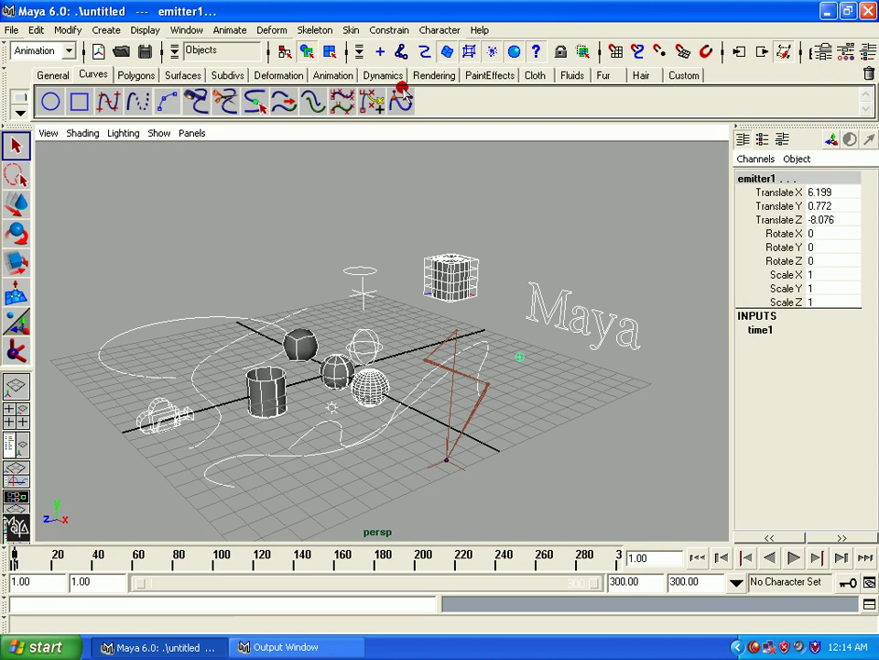
{"action": "mouse_move", "coordinate": [162, 245]}
{"action": "left_mouse_down"}
{"action": "mouse_move", "coordinate": [647, 574]}
{"action": "mouse_move", "coordinate": [648, 551]}
{"action": "left_mouse_up"}
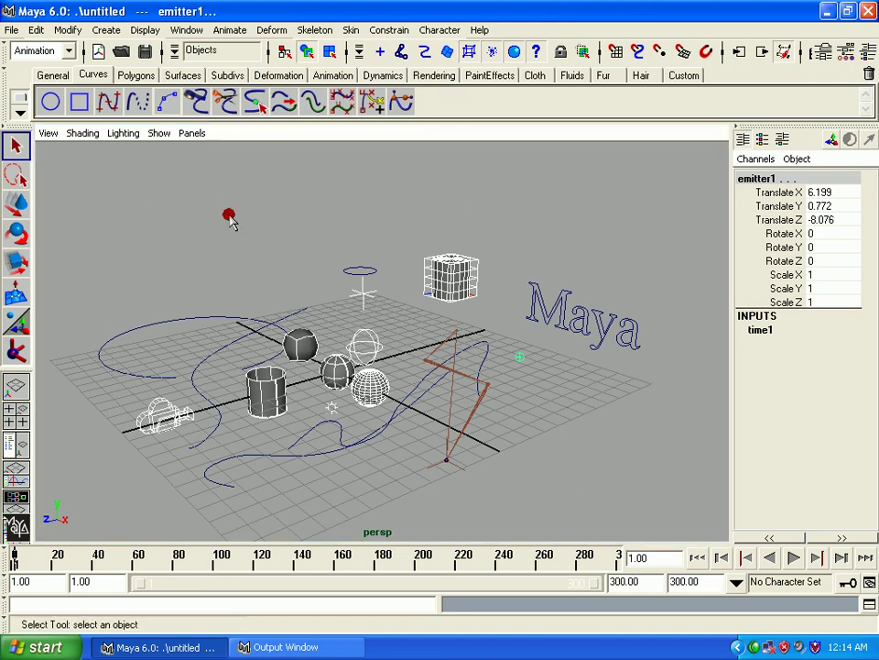
{"action": "left_click_drag", "start_coordinate": [72, 203], "coordinate": [159, 296]}
{"action": "key", "text": "5"}
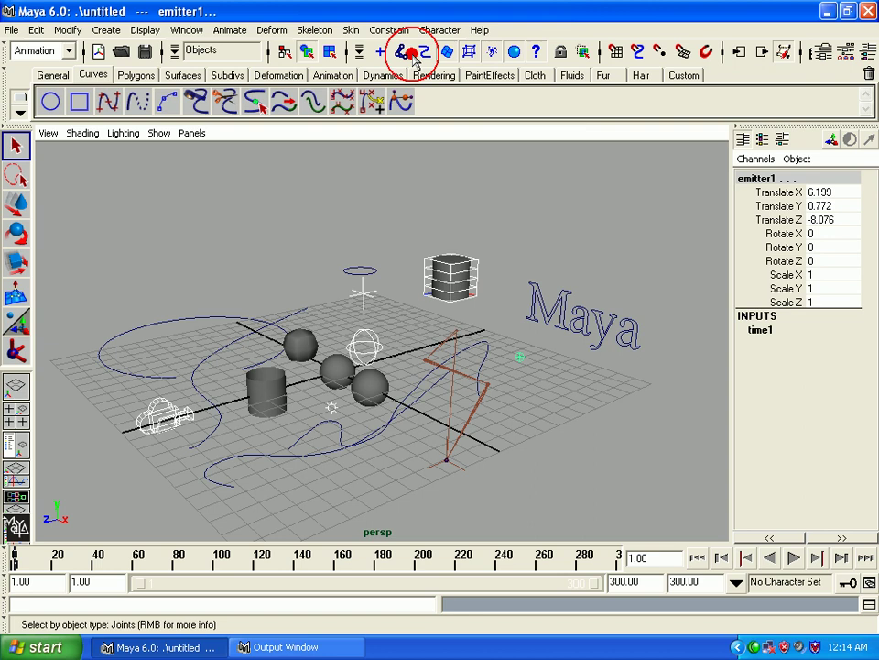
Make every object type selectable, select all scene objects, then clear the selection.
{"action": "left_click", "coordinate": [380, 53]}
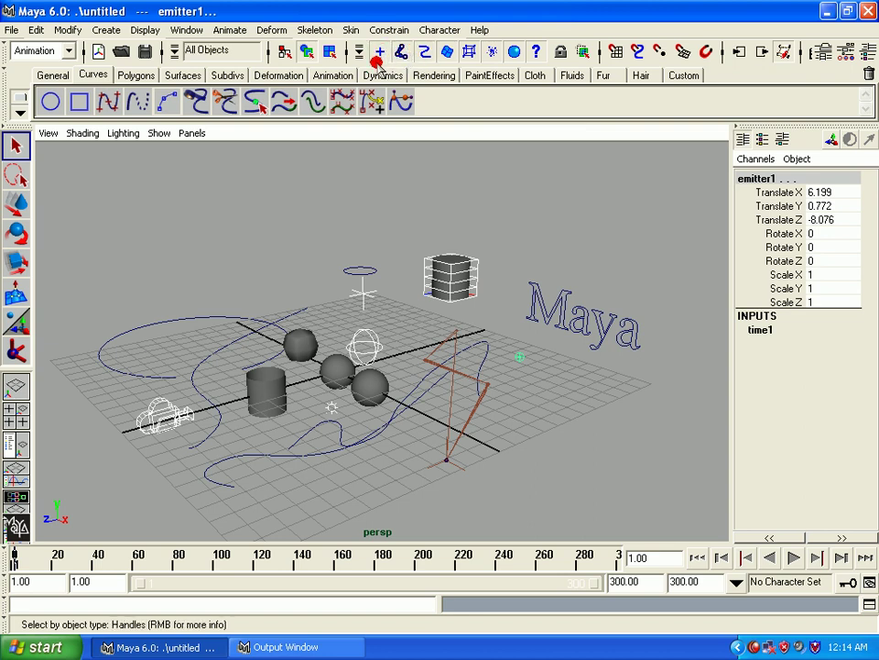
{"action": "left_click", "coordinate": [531, 204]}
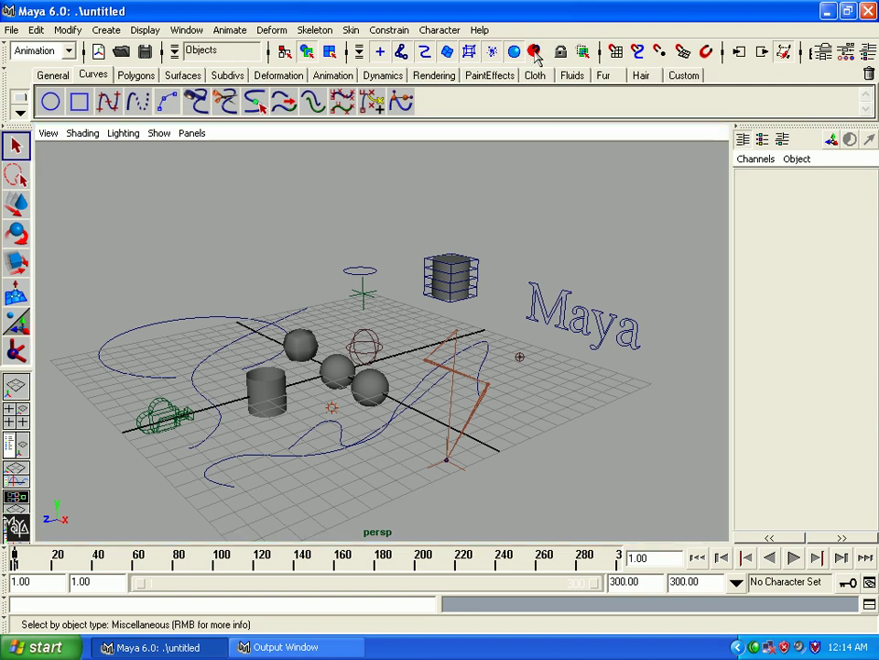
{"action": "left_click_drag", "start_coordinate": [256, 230], "coordinate": [698, 546]}
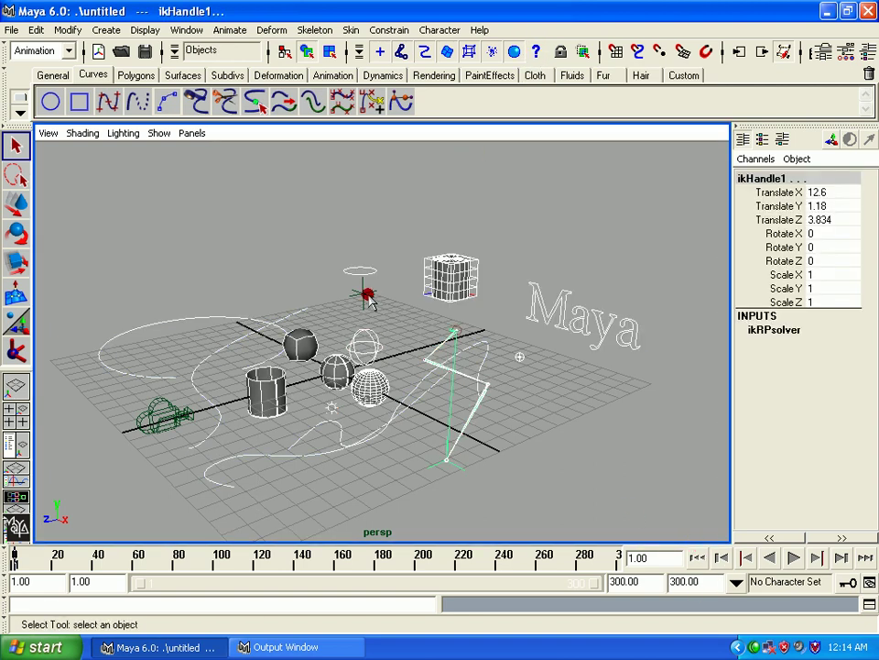
{"action": "left_click", "coordinate": [390, 341]}
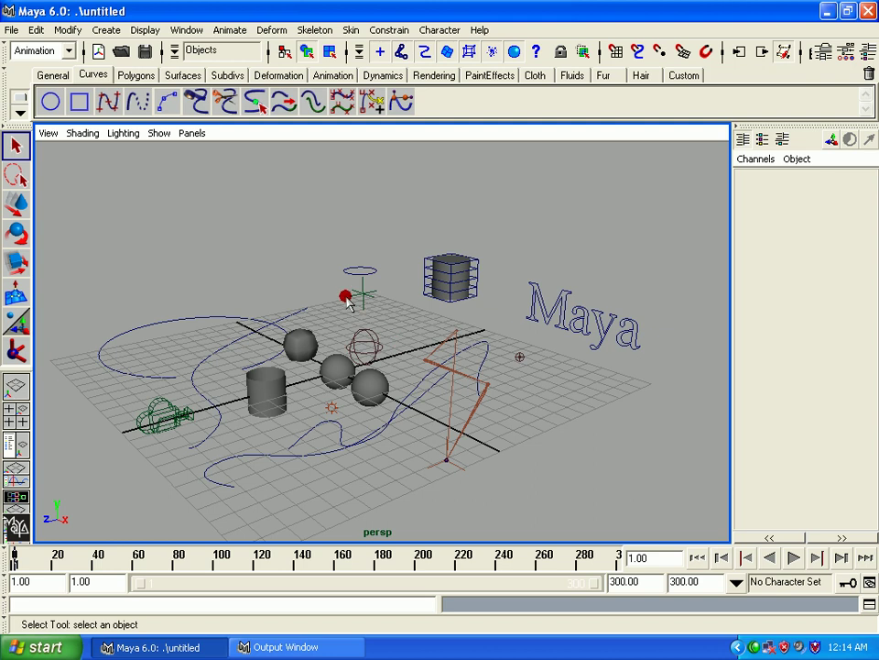
View the sub-types covered by the Handles, Joints, Curves and Surfaces mask buttons.
{"action": "left_click", "coordinate": [533, 52]}
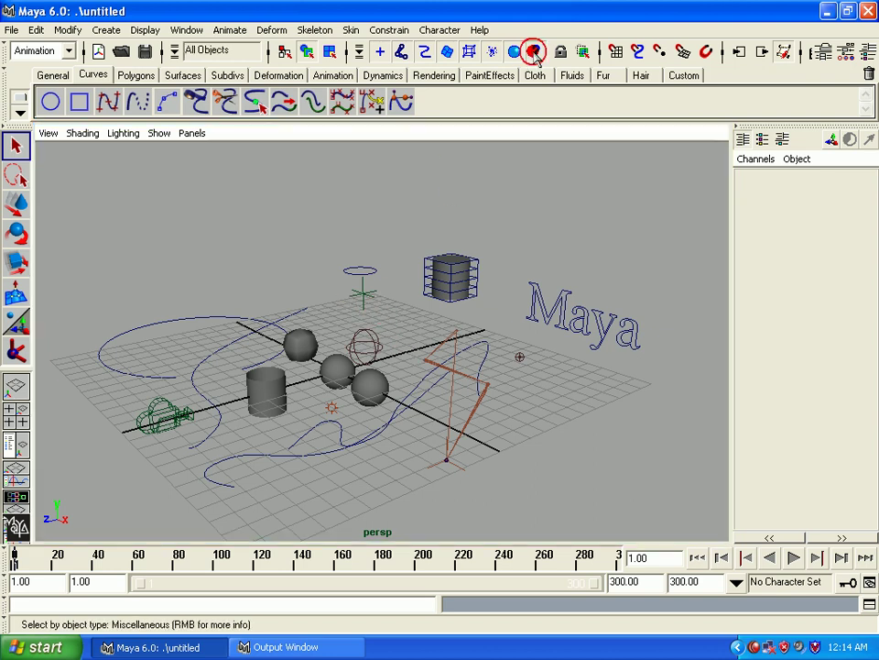
{"action": "right_click", "coordinate": [380, 51]}
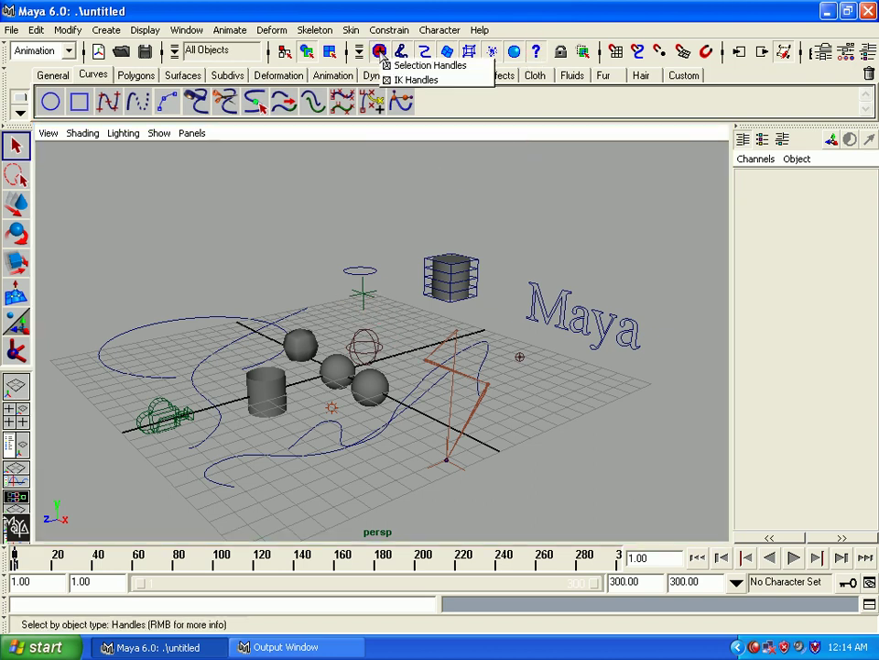
{"action": "right_click", "coordinate": [397, 48]}
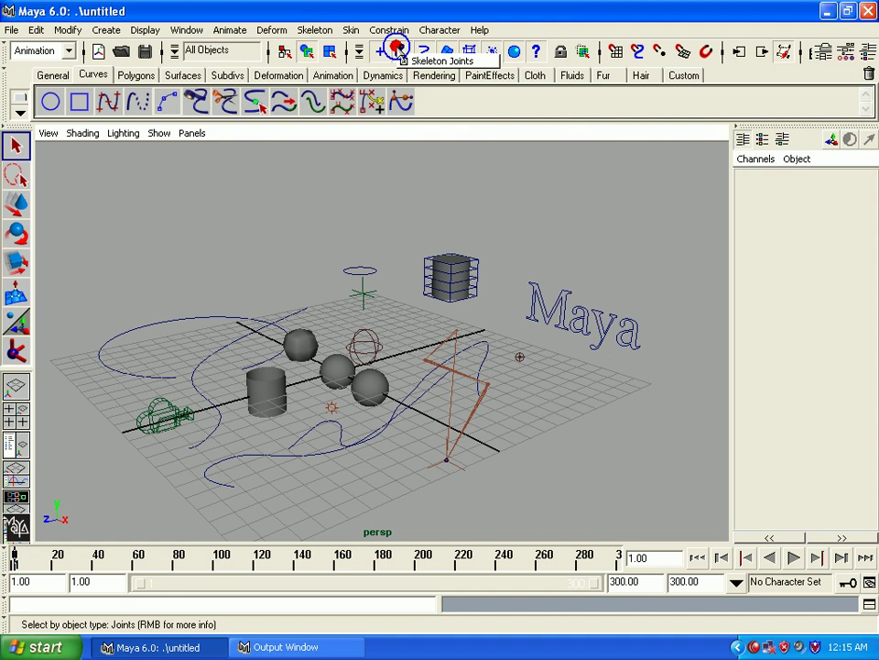
{"action": "right_click", "coordinate": [420, 49]}
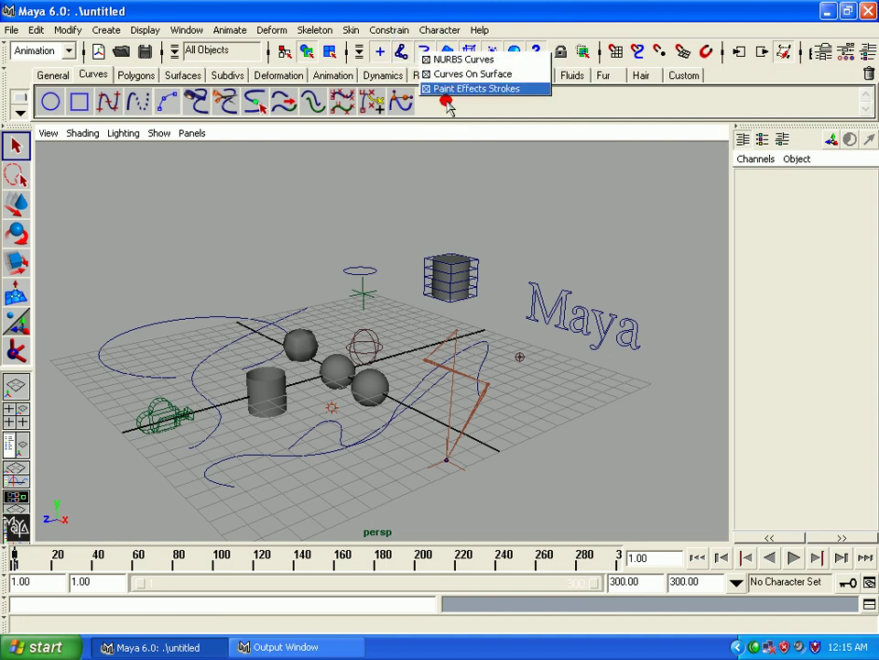
{"action": "left_click", "coordinate": [447, 89]}
{"action": "right_click", "coordinate": [445, 51]}
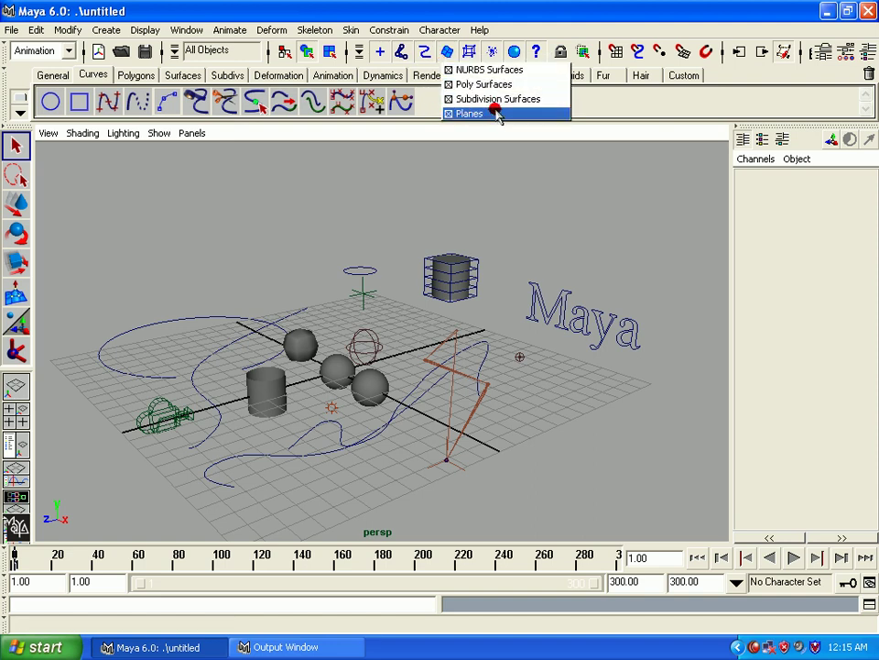
{"action": "left_click", "coordinate": [466, 69]}
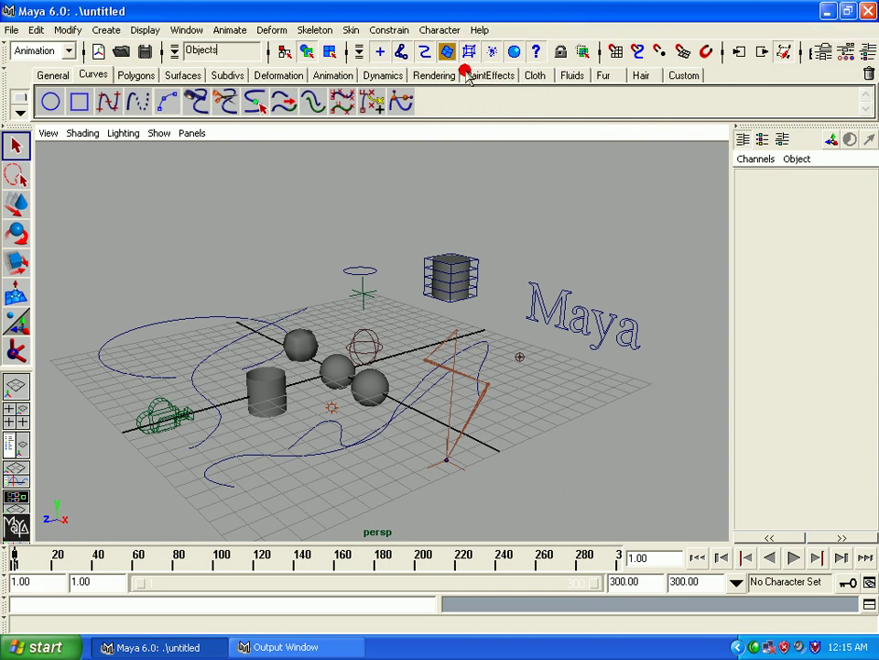
Marquee-select every object, then review the Surfaces and Deformations mask sub-types.
{"action": "left_click_drag", "start_coordinate": [116, 257], "coordinate": [701, 515]}
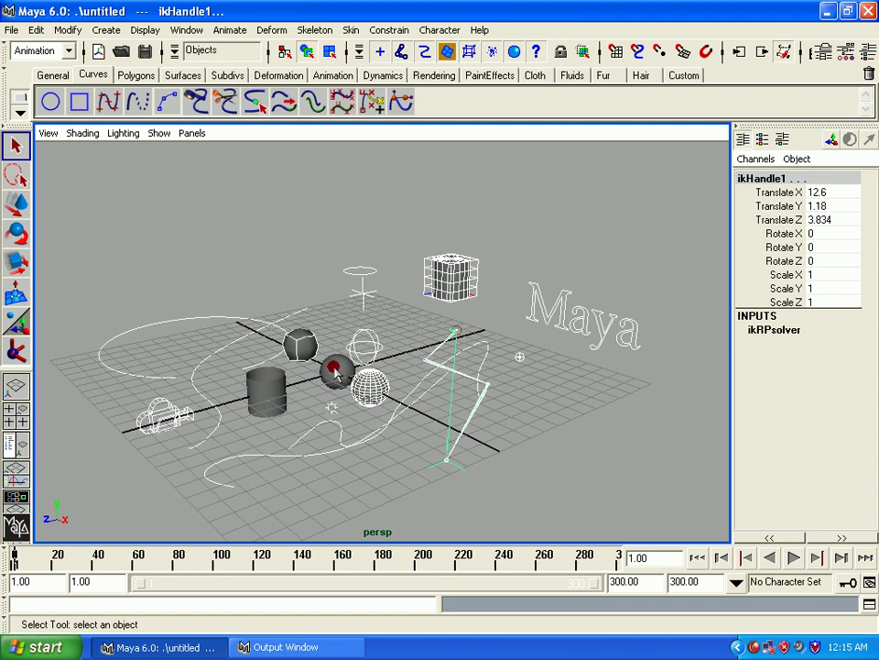
{"action": "right_click", "coordinate": [448, 53]}
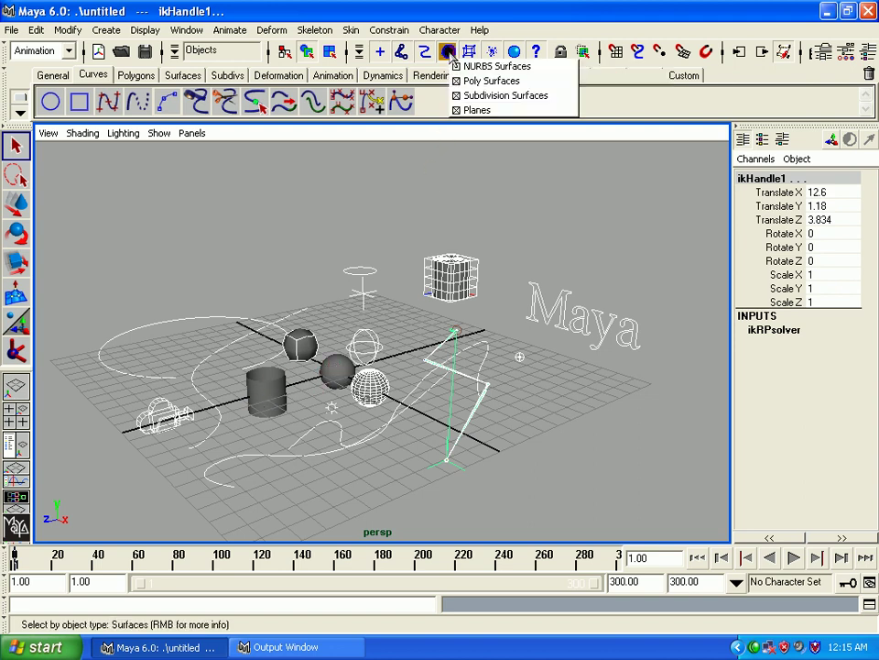
{"action": "left_click", "coordinate": [455, 67]}
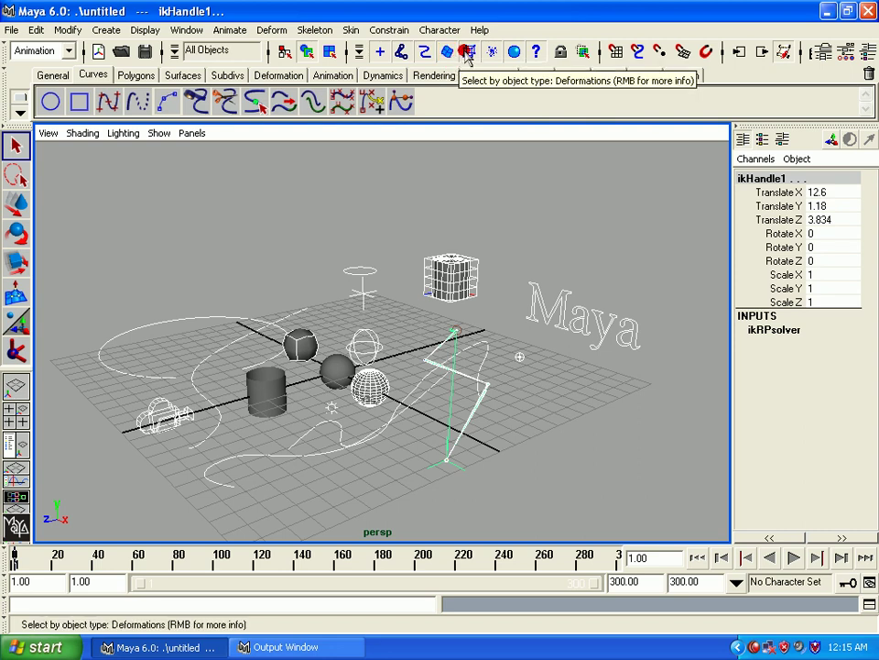
{"action": "right_click", "coordinate": [466, 53]}
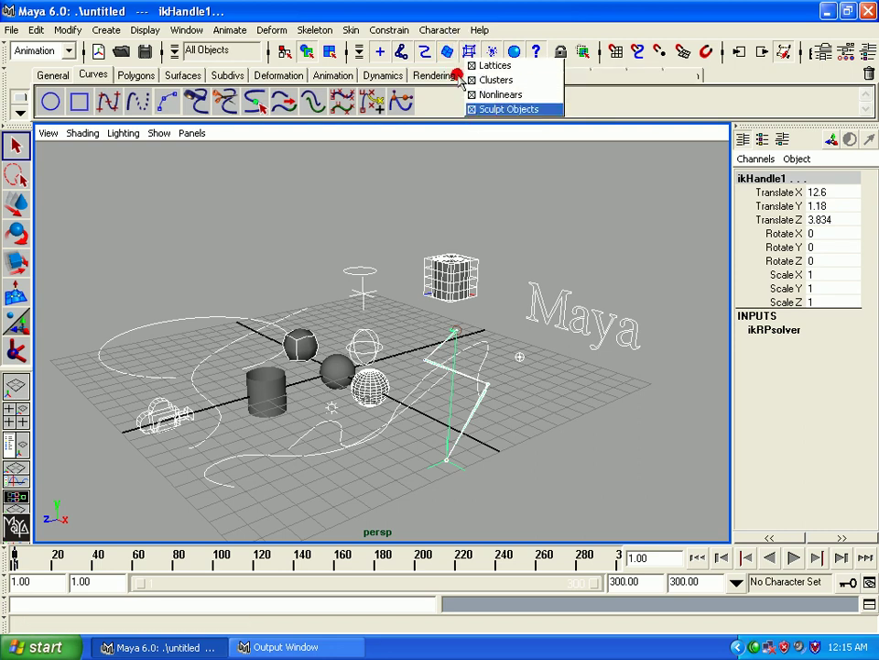
{"action": "left_click", "coordinate": [452, 60]}
{"action": "right_click", "coordinate": [449, 55]}
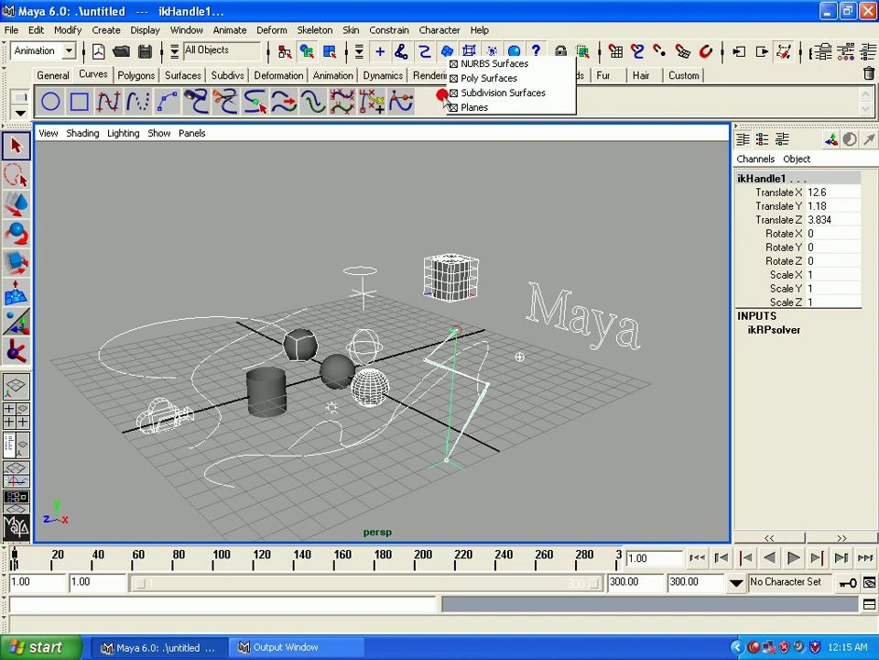
{"action": "left_click", "coordinate": [451, 79]}
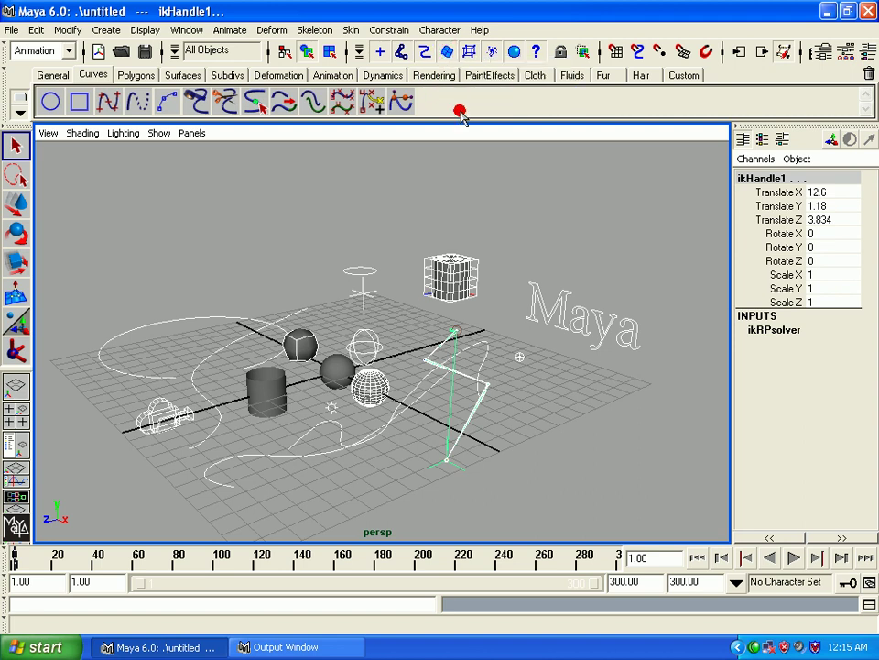
Deselect all, set selection to hierarchy mode at Root level, and marquee the whole scene.
{"action": "left_click", "coordinate": [407, 167]}
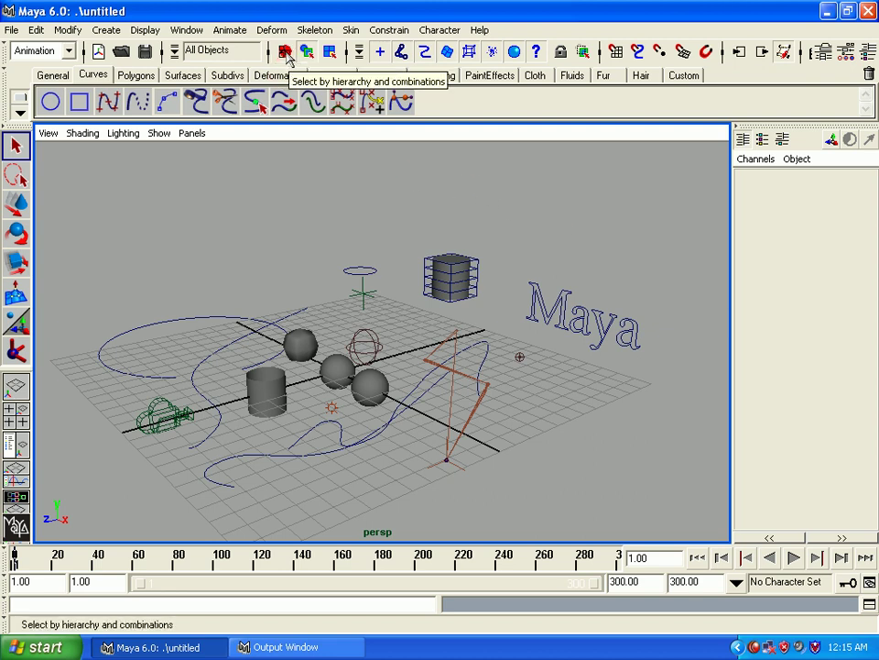
{"action": "left_click", "coordinate": [286, 52]}
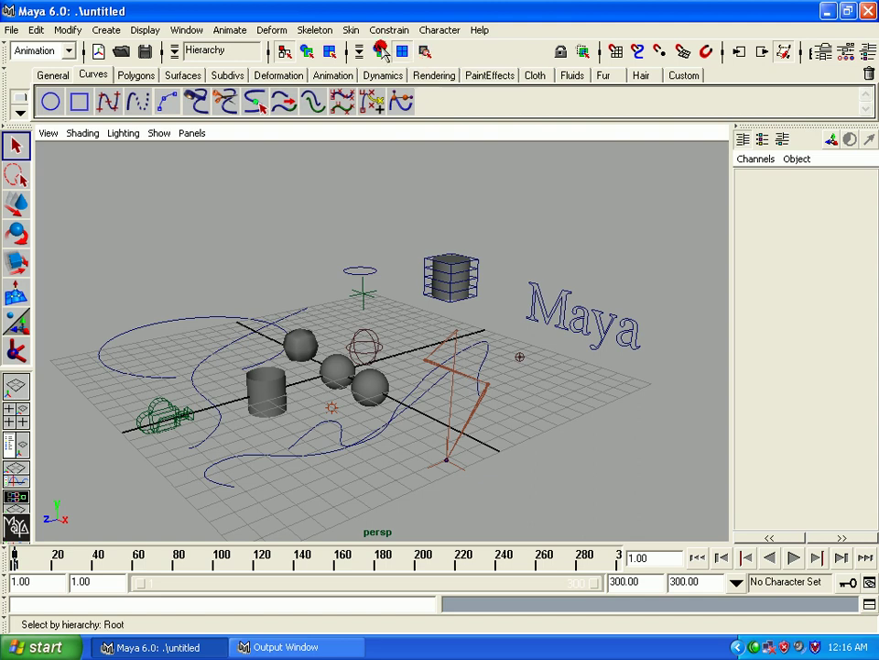
{"action": "left_click", "coordinate": [380, 51]}
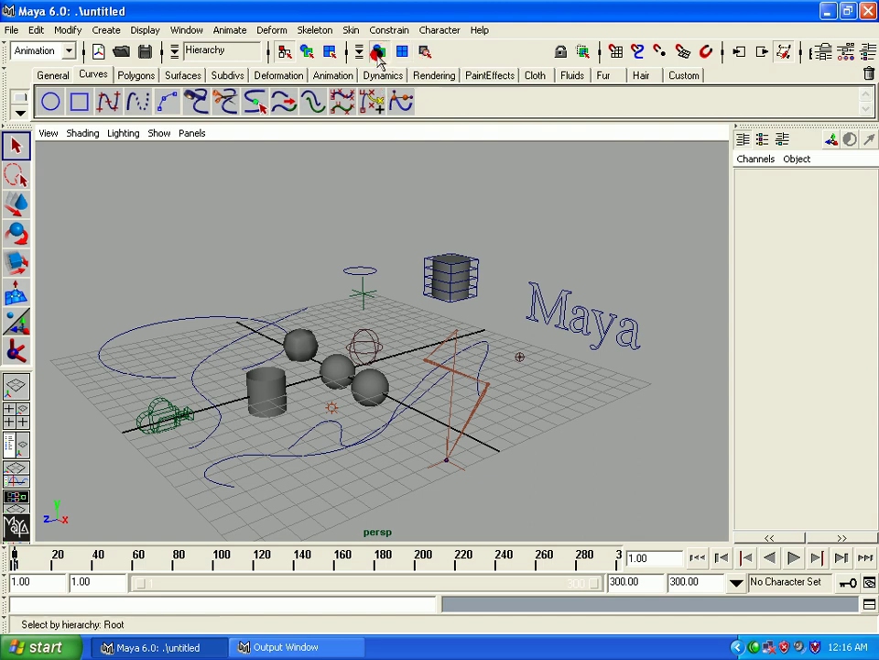
{"action": "mouse_move", "coordinate": [128, 205]}
{"action": "left_mouse_down"}
{"action": "mouse_move", "coordinate": [553, 531]}
{"action": "mouse_move", "coordinate": [663, 523]}
{"action": "left_mouse_up"}
Delete everything, create a NURBS sphere at the origin and a cylinder moved to its left.
{"action": "key", "text": "Delete"}
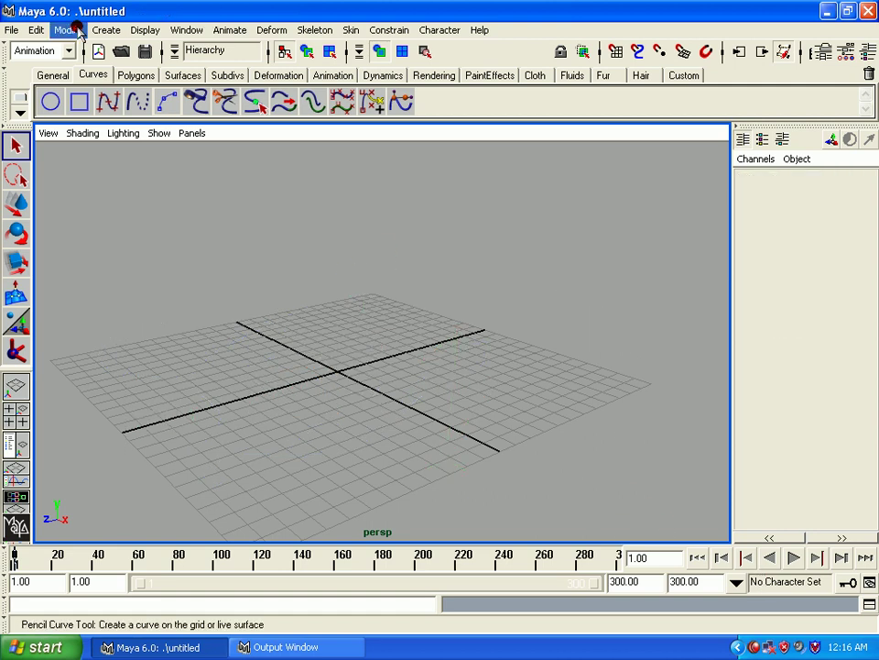
{"action": "left_click", "coordinate": [108, 30]}
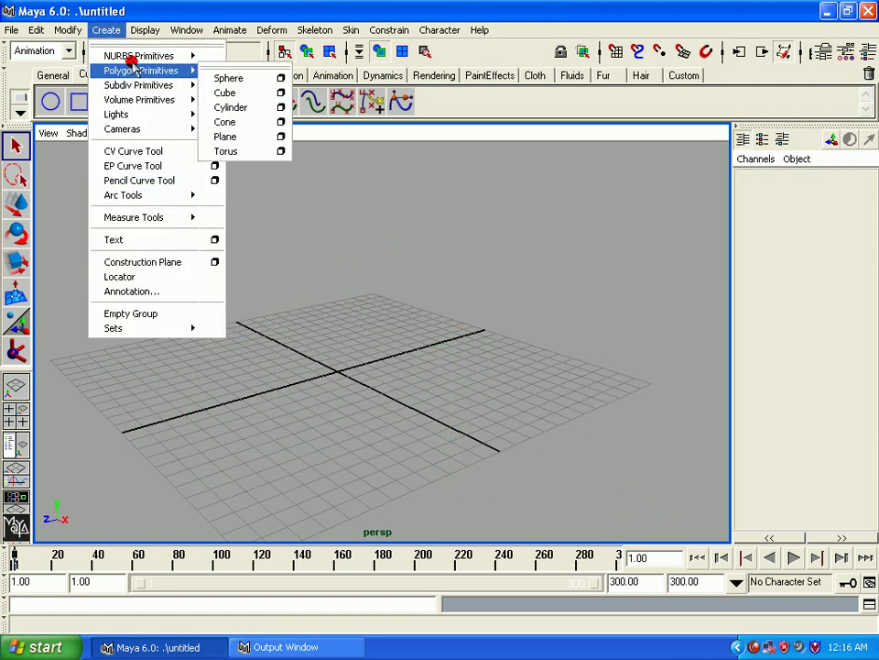
{"action": "mouse_move", "coordinate": [138, 56]}
{"action": "left_click", "coordinate": [229, 64]}
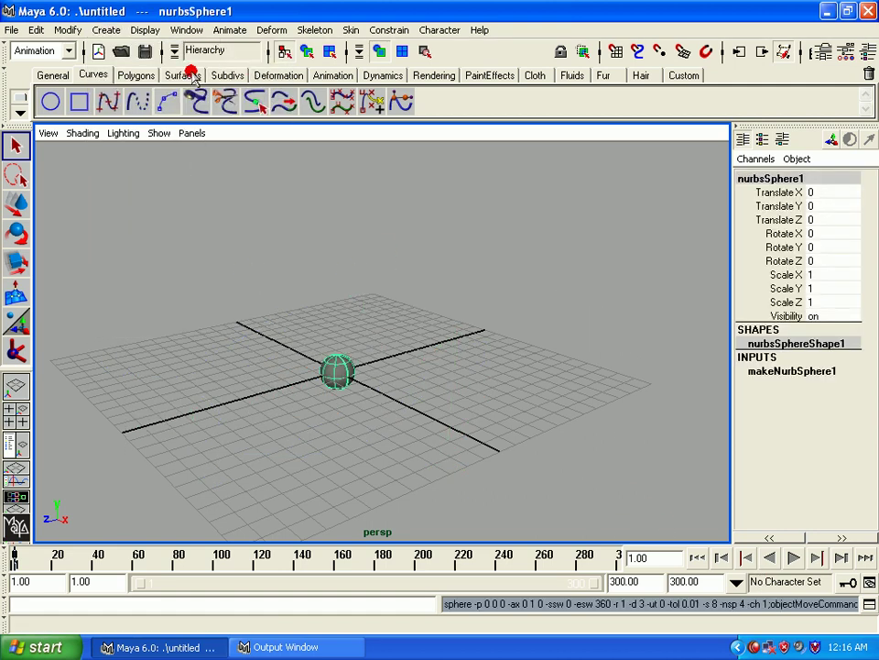
{"action": "left_click", "coordinate": [145, 29]}
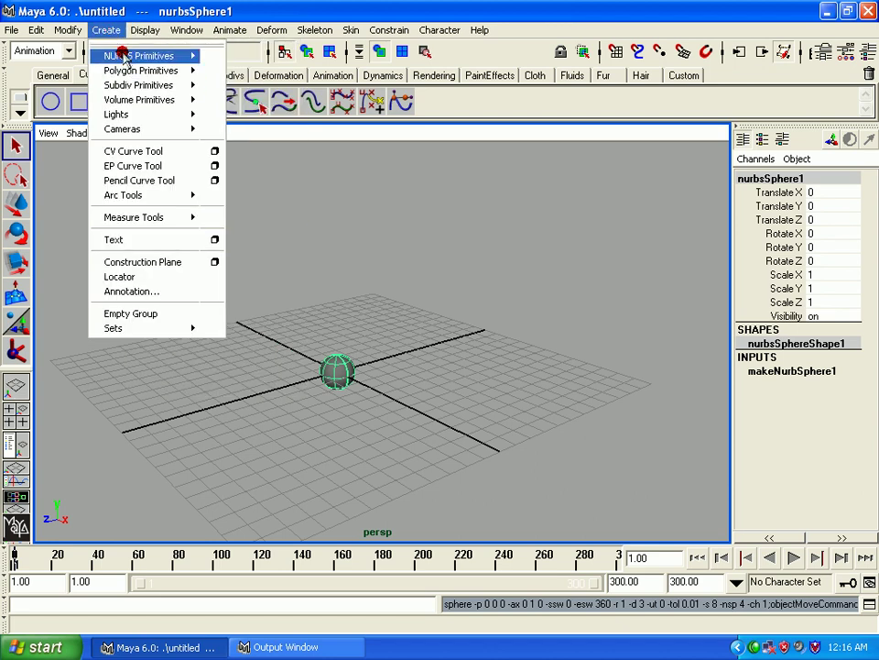
{"action": "left_click", "coordinate": [253, 94]}
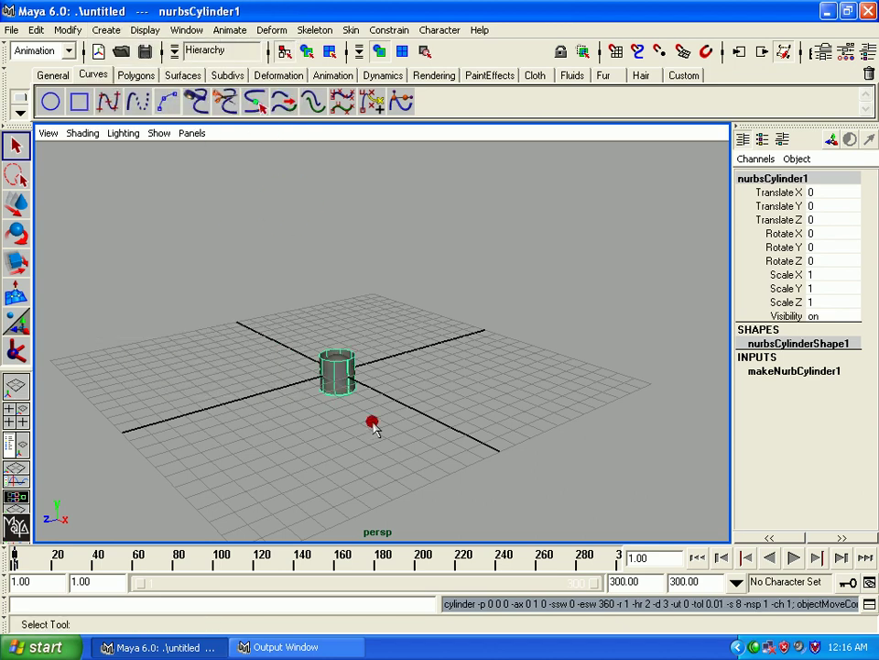
{"action": "key", "text": "w"}
{"action": "mouse_move", "coordinate": [338, 359]}
{"action": "left_mouse_down"}
{"action": "mouse_move", "coordinate": [152, 316]}
{"action": "mouse_move", "coordinate": [208, 311]}
{"action": "left_mouse_up"}
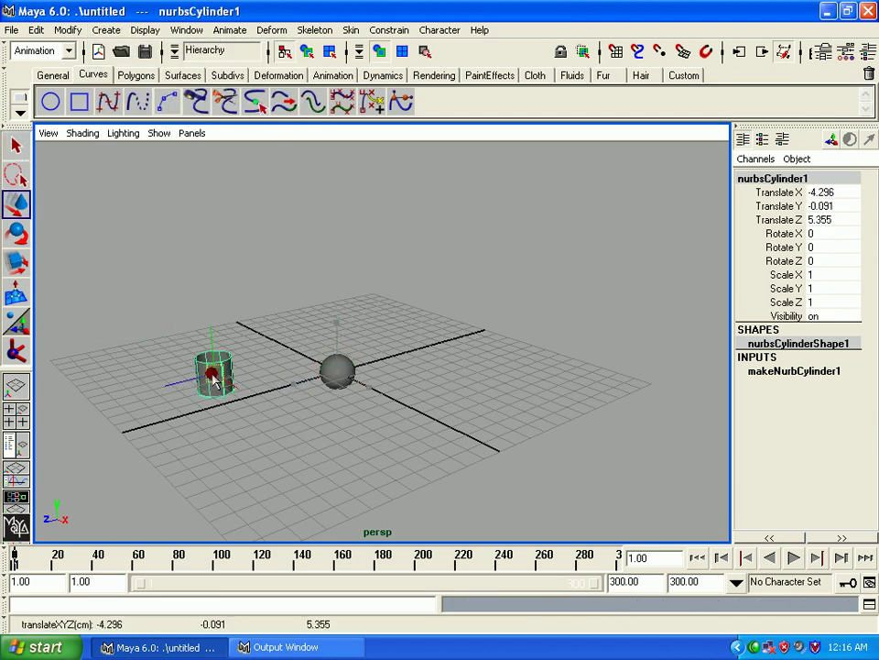
{"action": "mouse_move", "coordinate": [251, 407]}
{"action": "left_mouse_down", "text": "alt"}
{"action": "mouse_move", "coordinate": [373, 416]}
{"action": "mouse_move", "coordinate": [335, 428]}
{"action": "mouse_move", "coordinate": [280, 393]}
{"action": "left_mouse_up", "text": "alt"}
Add a NURBS cone positioned to the right of the sphere, then deselect it.
{"action": "left_click", "coordinate": [359, 389]}
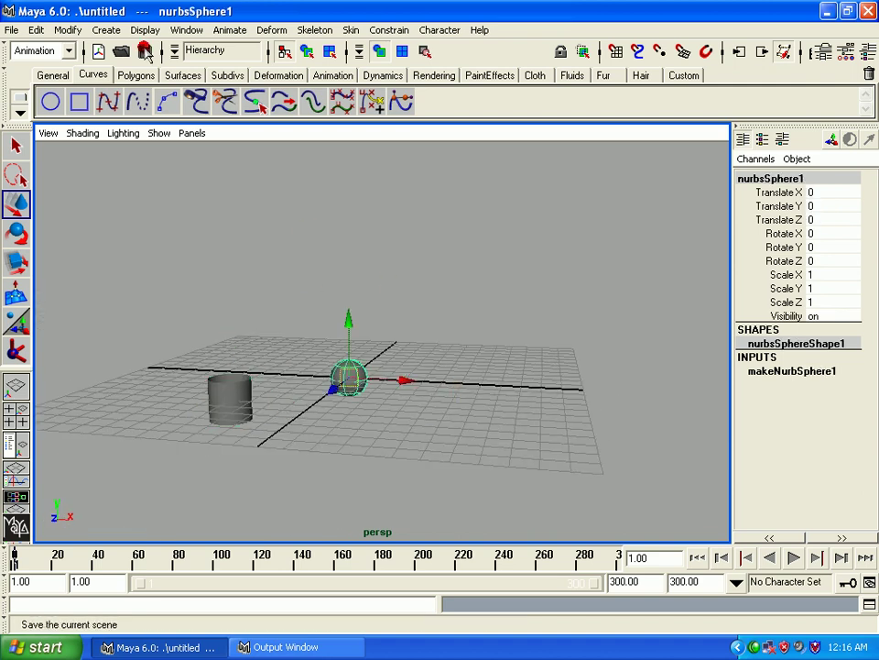
{"action": "left_click", "coordinate": [108, 29]}
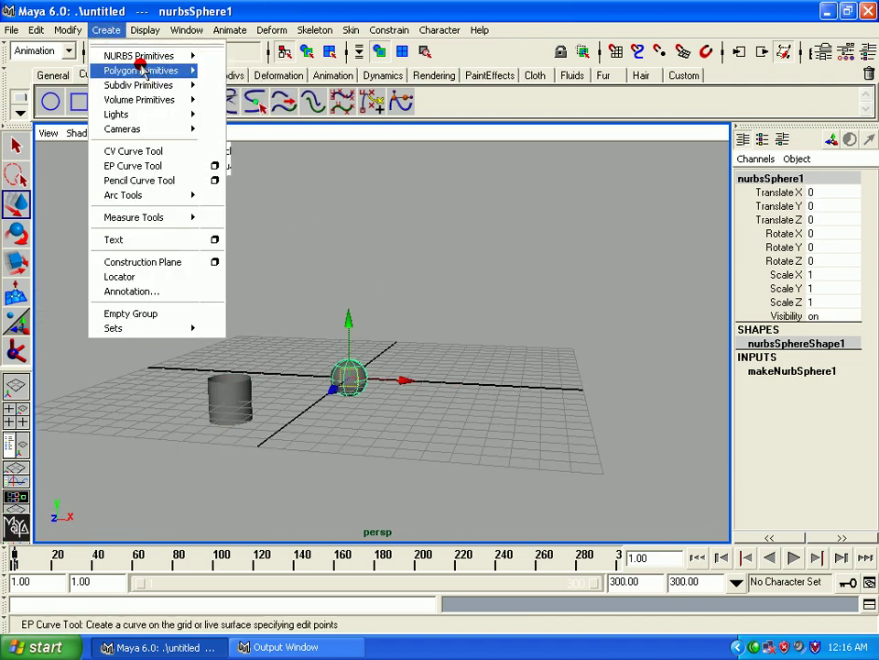
{"action": "mouse_move", "coordinate": [139, 56]}
{"action": "left_click", "coordinate": [246, 110]}
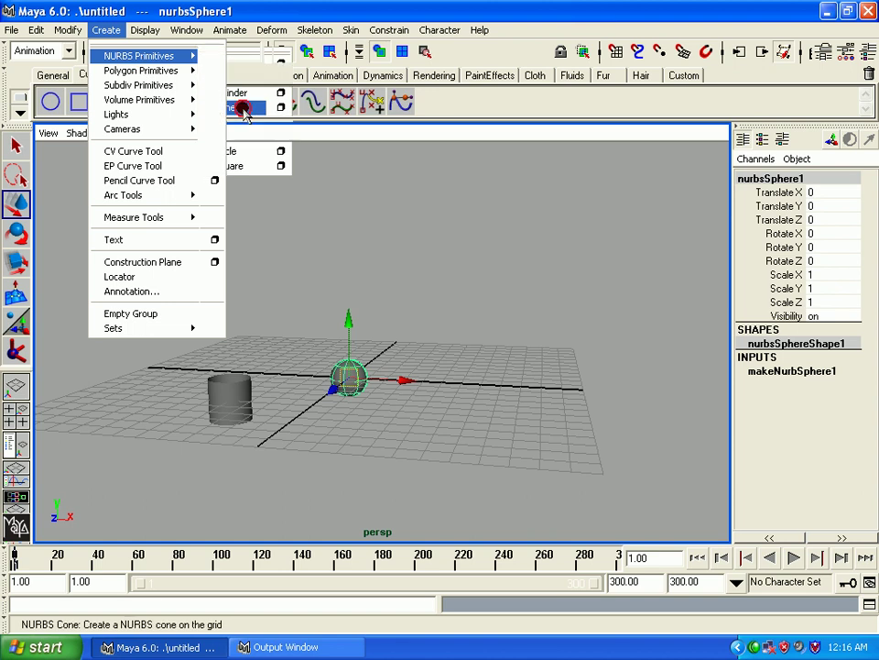
{"action": "mouse_move", "coordinate": [349, 366]}
{"action": "left_mouse_down"}
{"action": "mouse_move", "coordinate": [526, 371]}
{"action": "mouse_move", "coordinate": [373, 432]}
{"action": "mouse_move", "coordinate": [333, 413]}
{"action": "mouse_move", "coordinate": [422, 406]}
{"action": "mouse_move", "coordinate": [486, 293]}
{"action": "mouse_move", "coordinate": [388, 375]}
{"action": "mouse_move", "coordinate": [426, 381]}
{"action": "mouse_move", "coordinate": [536, 305]}
{"action": "left_mouse_up"}
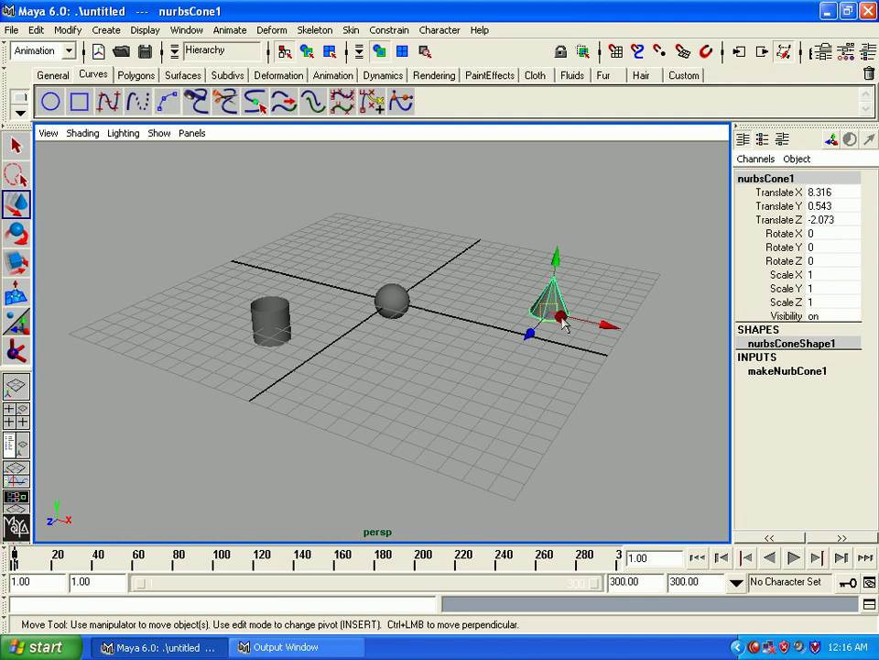
{"action": "left_click_drag", "start_coordinate": [561, 320], "coordinate": [508, 286]}
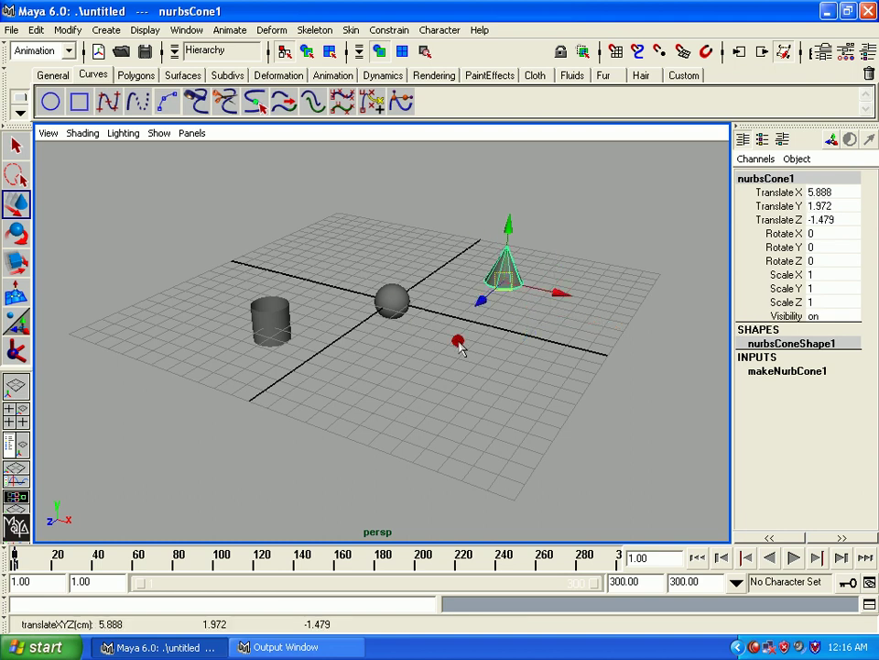
{"action": "left_click", "coordinate": [348, 367]}
Reframe the view, try selecting the cone and sphere, then nudge the sphere slightly lower.
{"action": "right_click_drag", "start_coordinate": [359, 349], "coordinate": [398, 290], "text": "alt"}
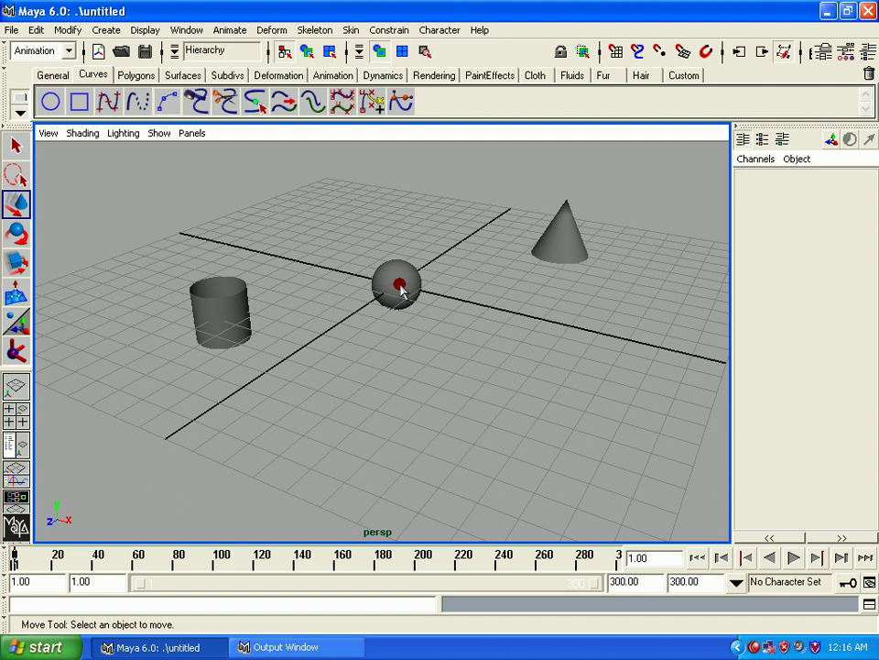
{"action": "middle_click_drag", "start_coordinate": [398, 290], "coordinate": [398, 360], "text": "alt"}
{"action": "right_click_drag", "start_coordinate": [399, 359], "coordinate": [426, 396], "text": "alt"}
{"action": "middle_click_drag", "start_coordinate": [426, 395], "coordinate": [426, 338], "text": "alt"}
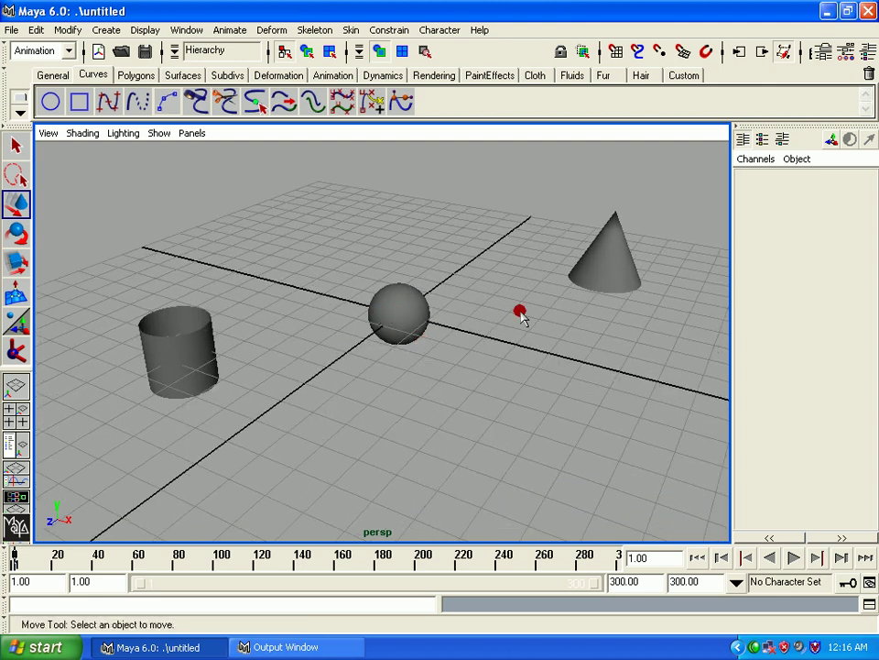
{"action": "left_click", "coordinate": [610, 239]}
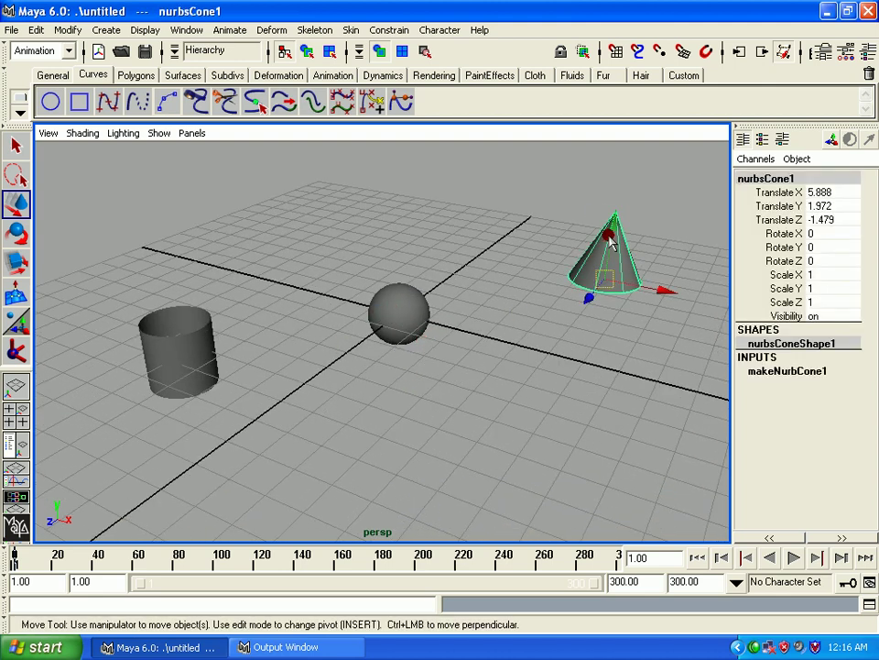
{"action": "left_click", "coordinate": [383, 292]}
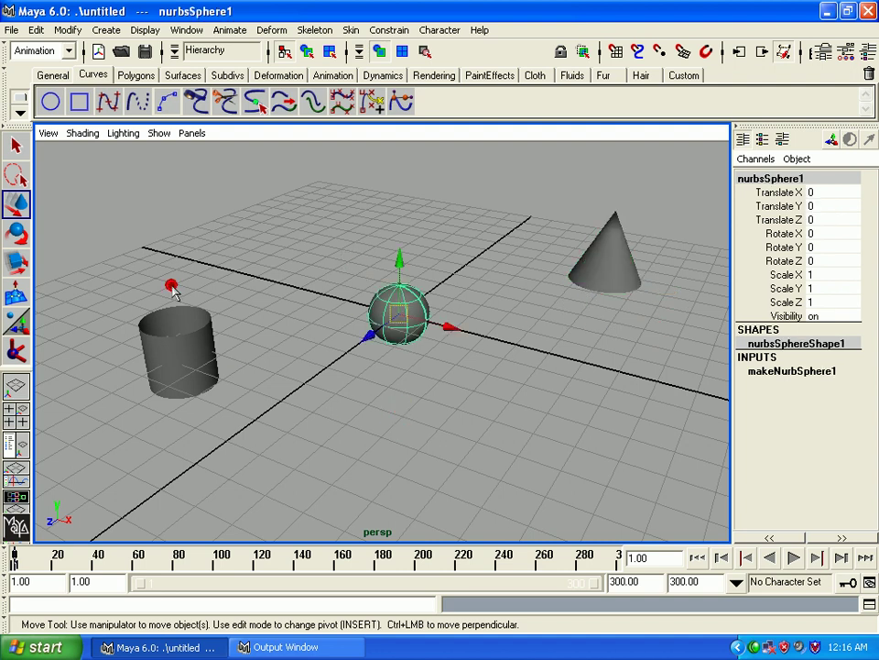
{"action": "left_click", "coordinate": [548, 415]}
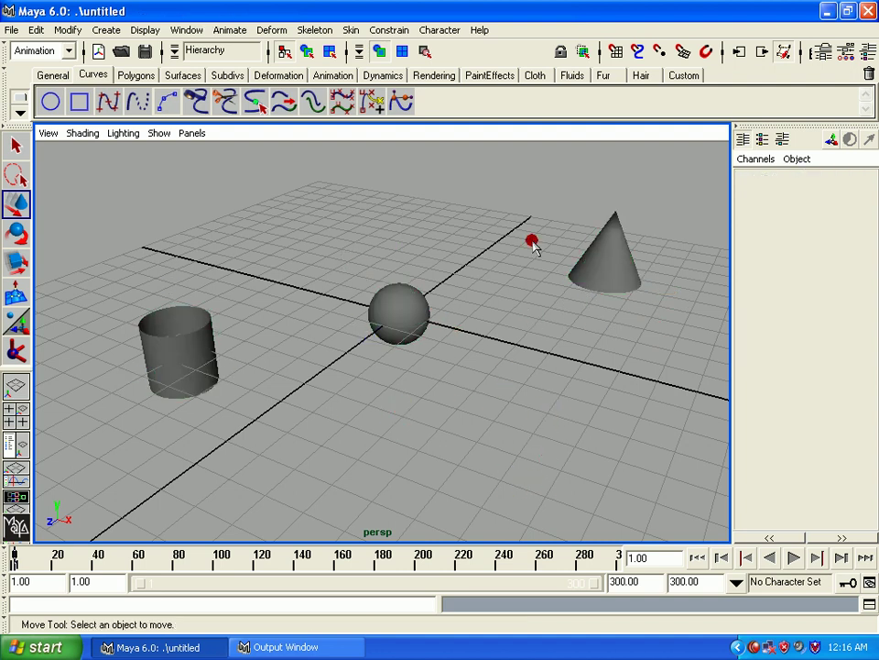
{"action": "left_click_drag", "start_coordinate": [656, 373], "coordinate": [542, 258]}
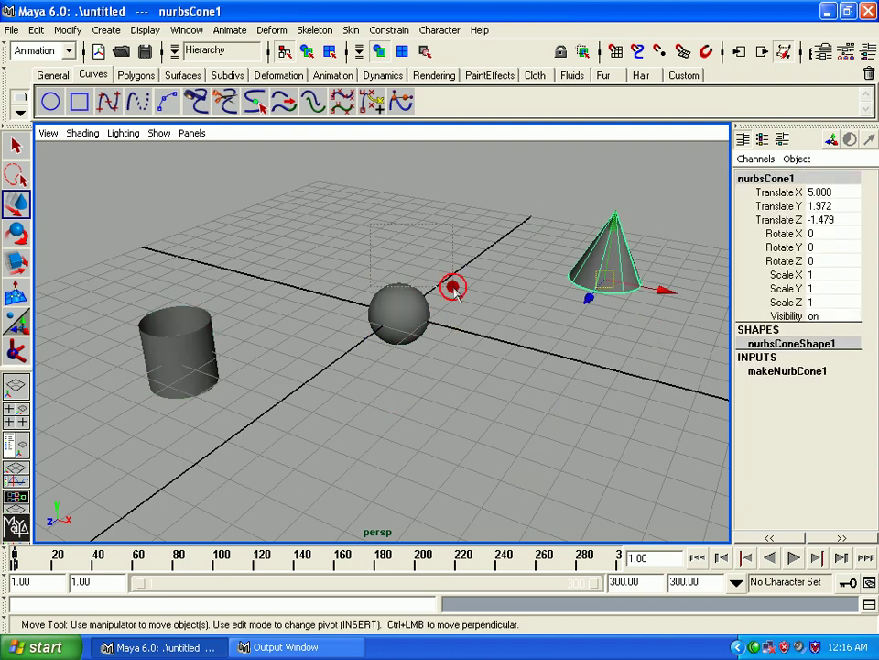
{"action": "left_click", "coordinate": [407, 312]}
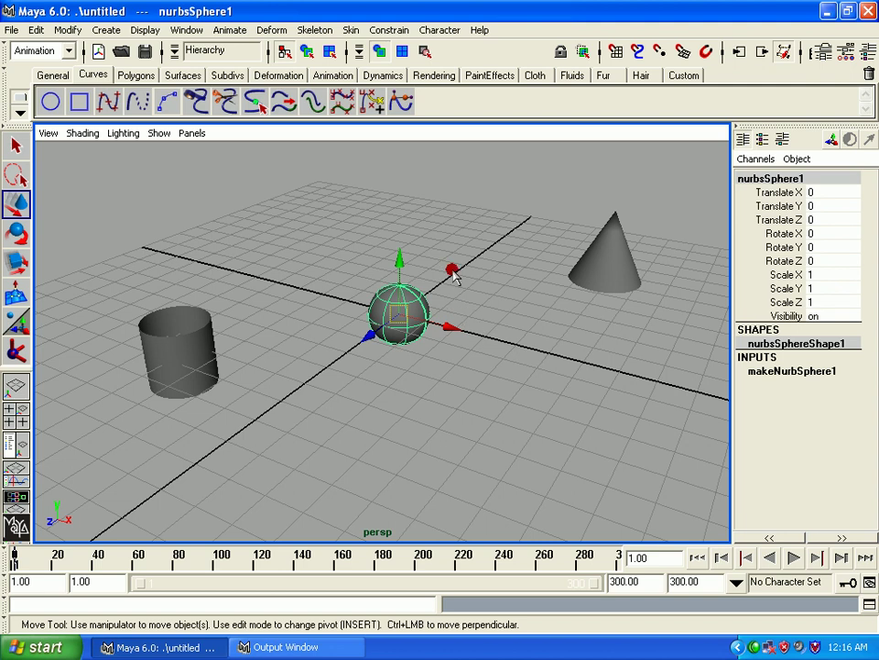
{"action": "left_click", "coordinate": [477, 302]}
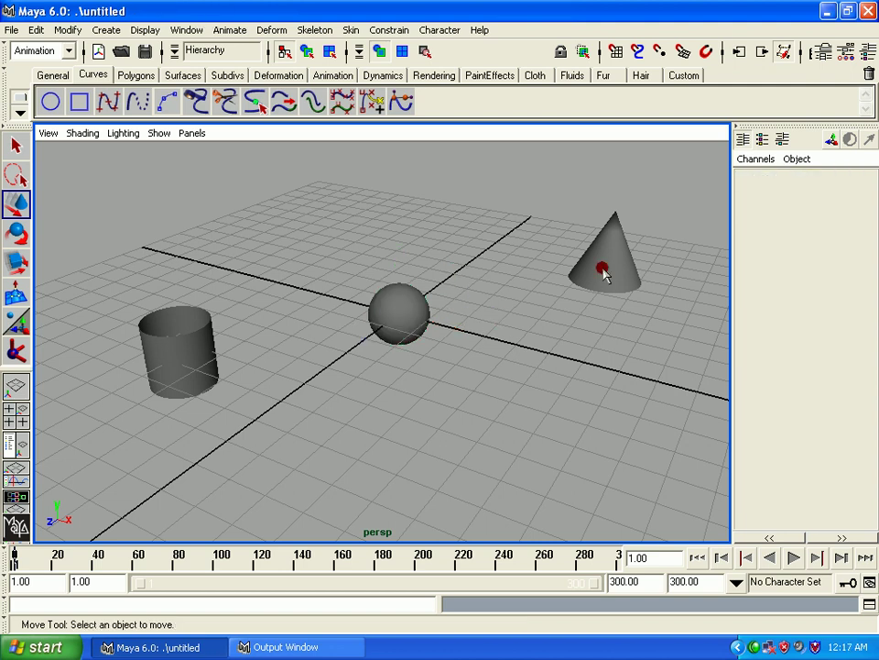
{"action": "left_click", "coordinate": [398, 310]}
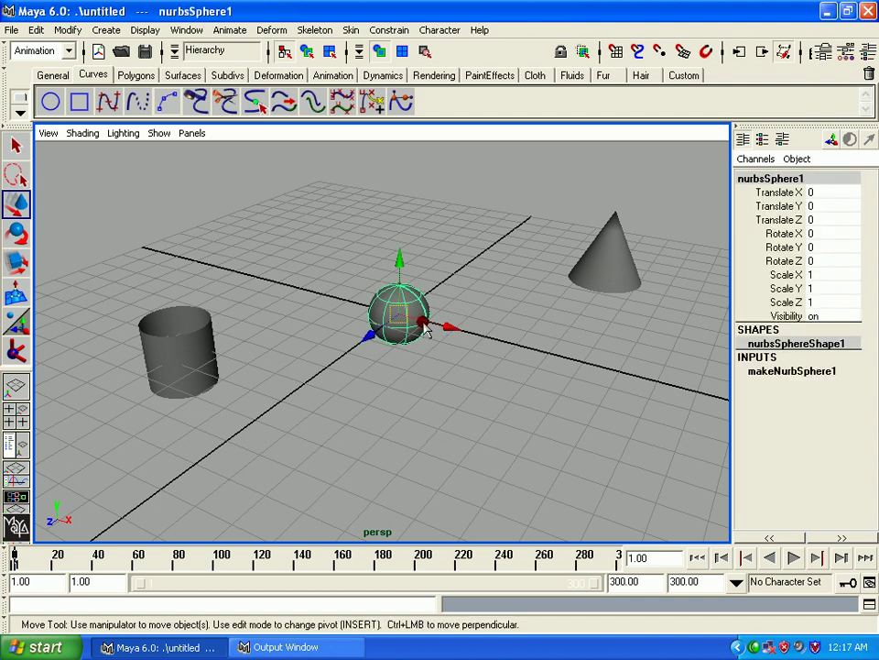
{"action": "left_click_drag", "start_coordinate": [398, 314], "coordinate": [402, 315]}
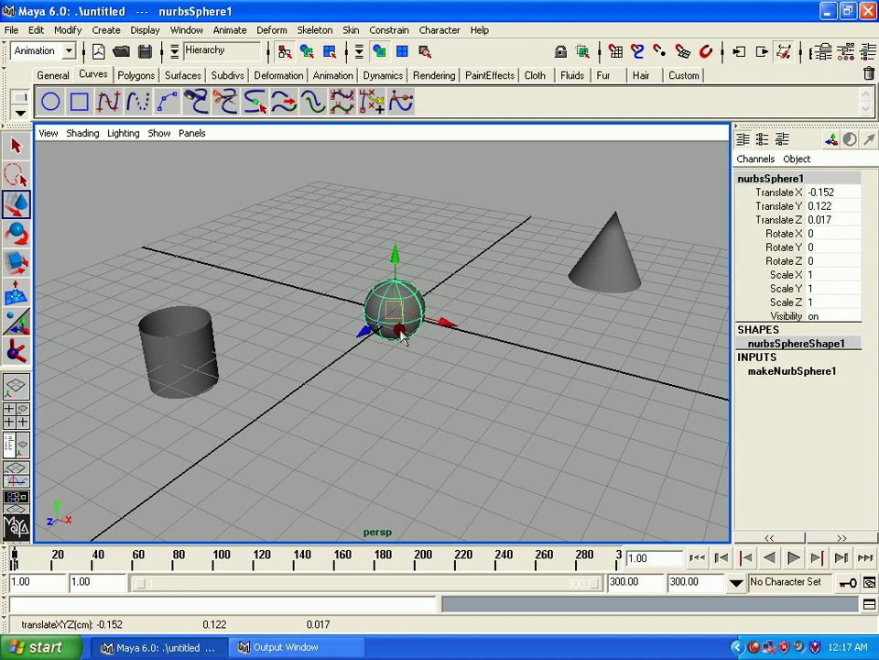
{"action": "left_click_drag", "start_coordinate": [392, 313], "coordinate": [390, 325]}
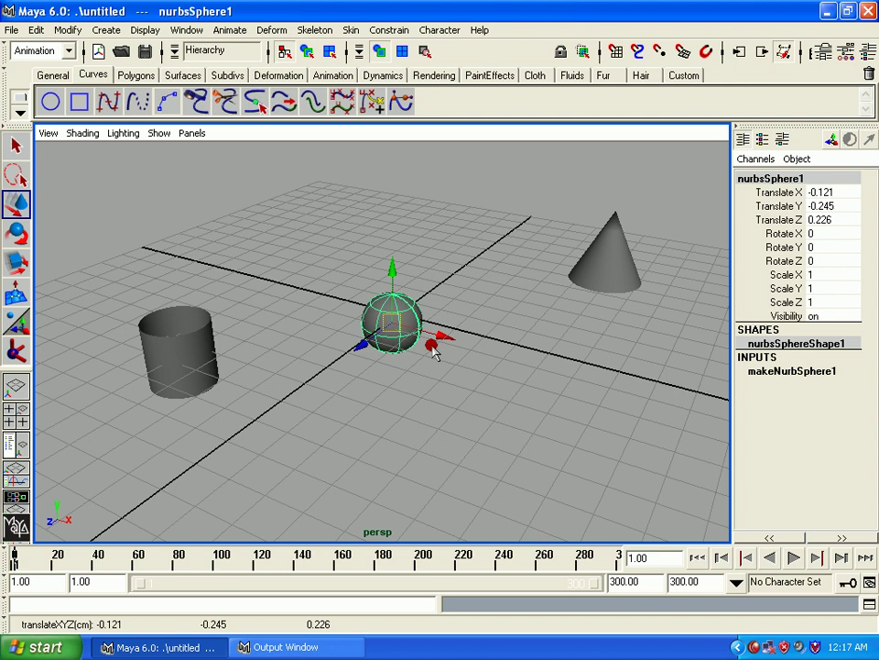
Practise selecting the cone, sphere and cylinder individually, clearing the selection between tries.
{"action": "left_click_drag", "start_coordinate": [587, 177], "coordinate": [698, 335]}
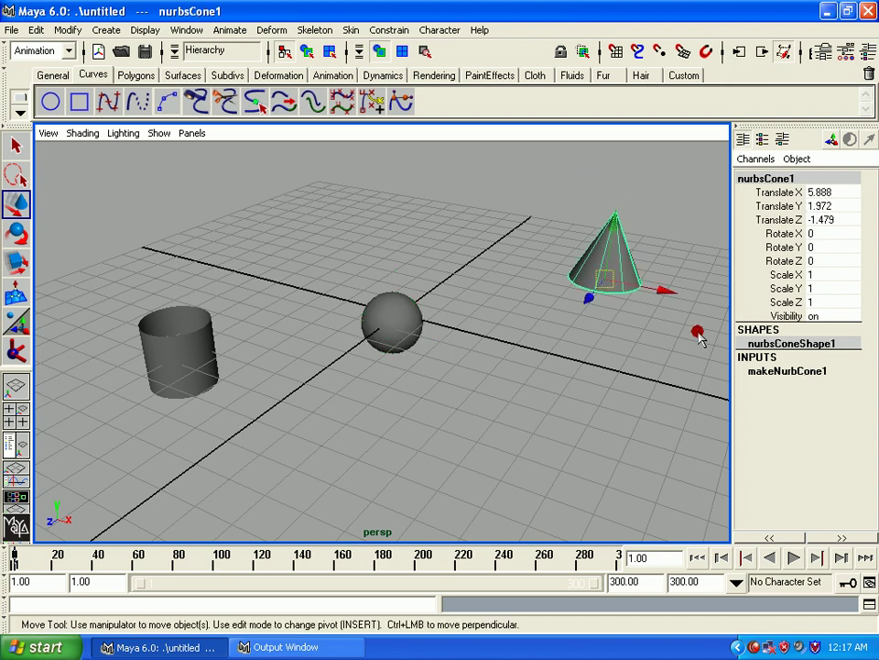
{"action": "left_click", "coordinate": [613, 360]}
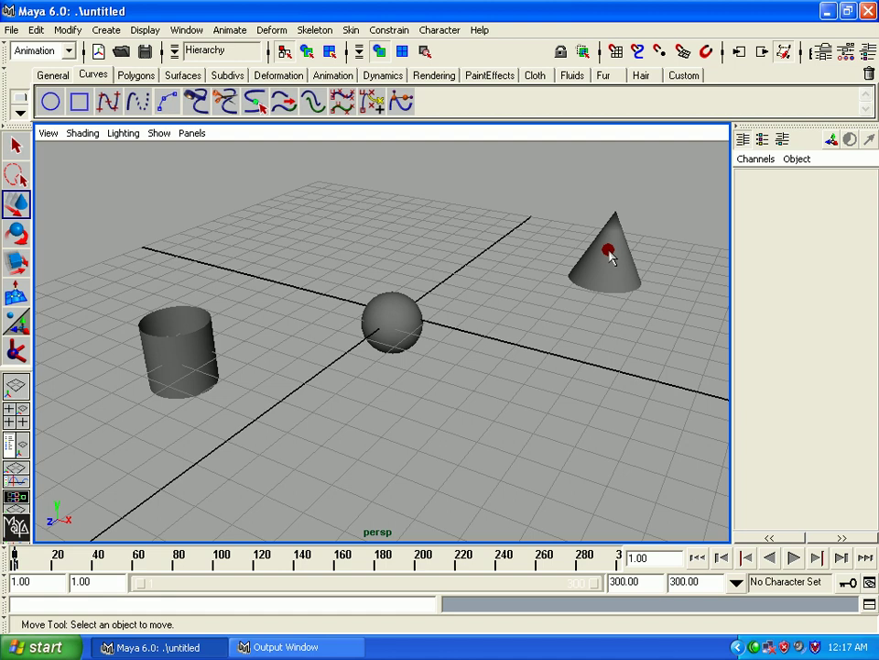
{"action": "left_click", "coordinate": [611, 257]}
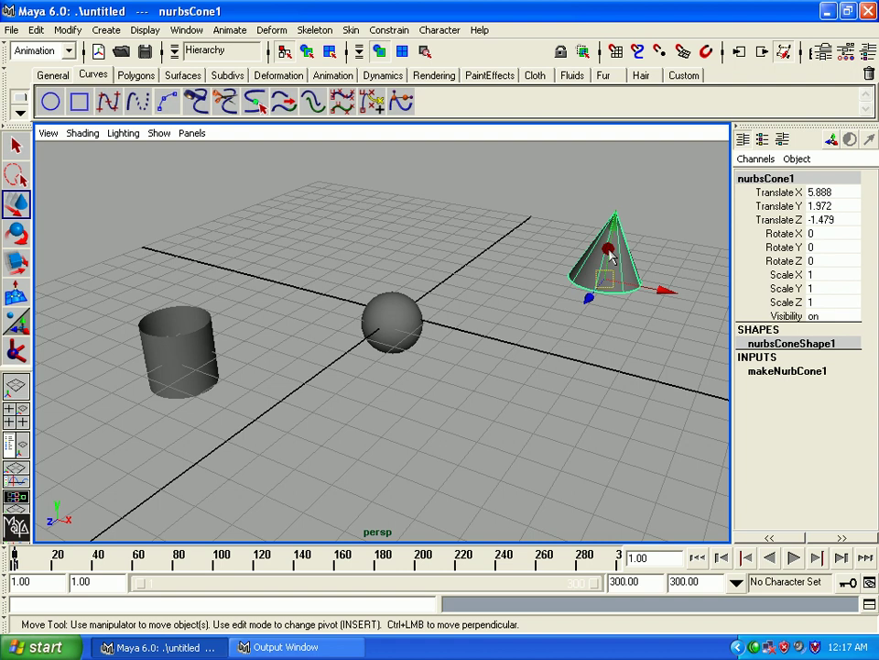
{"action": "left_click", "coordinate": [385, 320]}
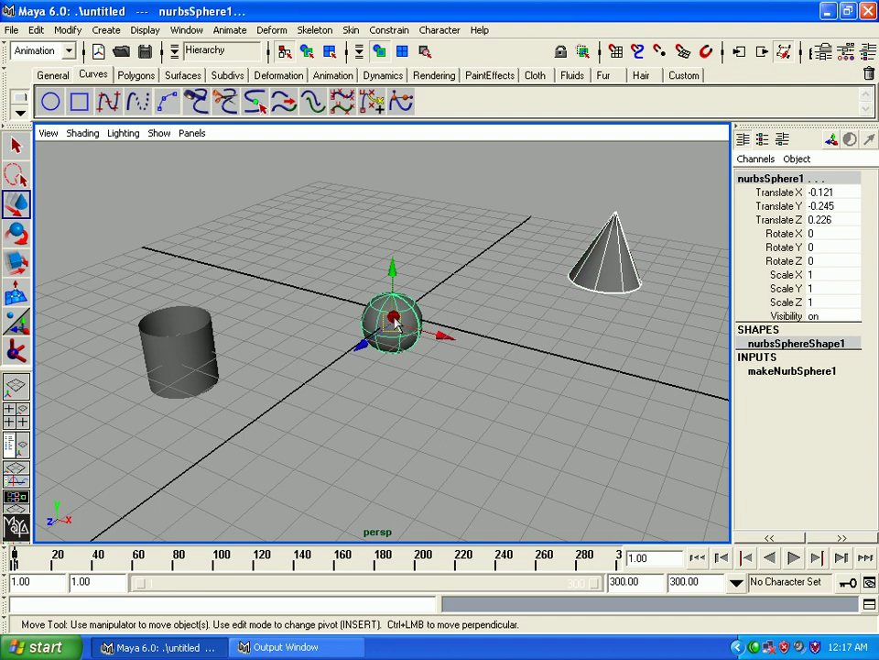
{"action": "left_click", "coordinate": [518, 331]}
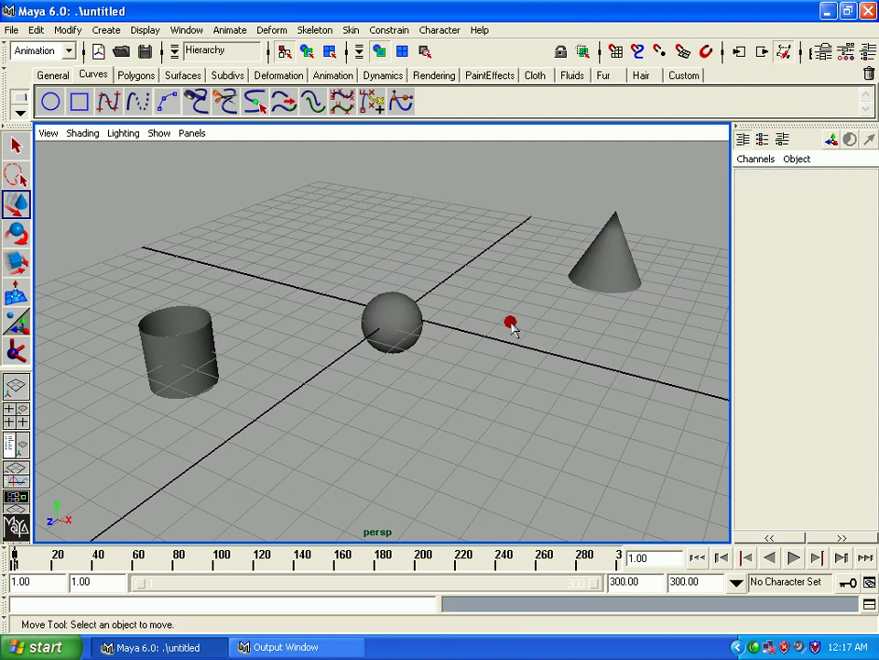
{"action": "left_click", "coordinate": [608, 262]}
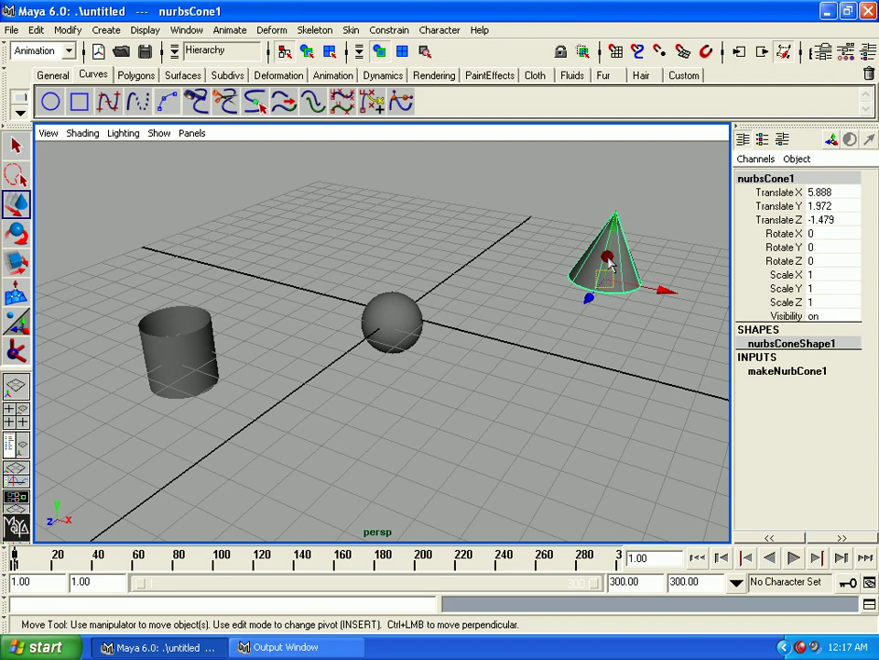
{"action": "left_click", "coordinate": [410, 312]}
{"action": "left_click", "coordinate": [177, 357]}
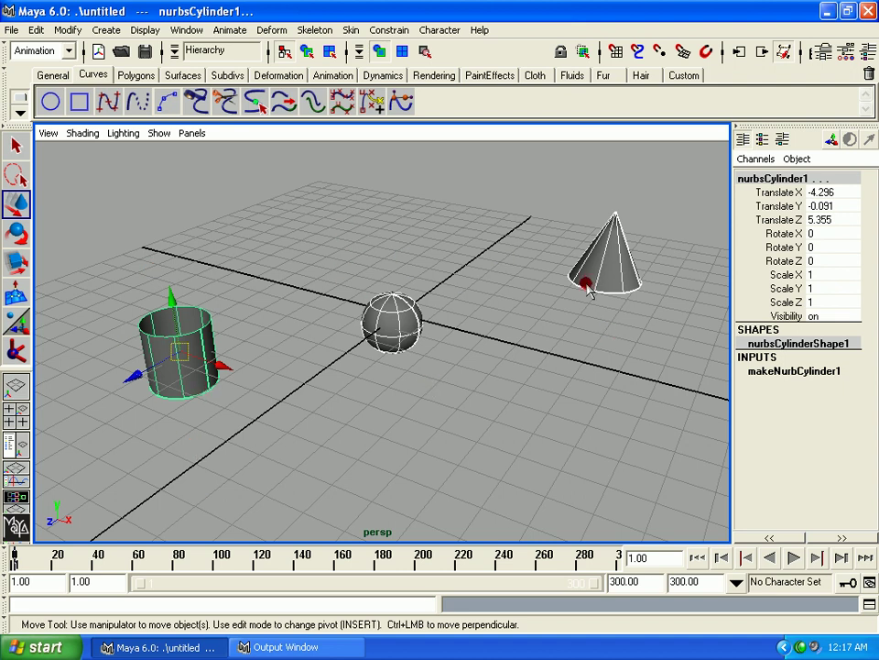
{"action": "left_click", "coordinate": [482, 362]}
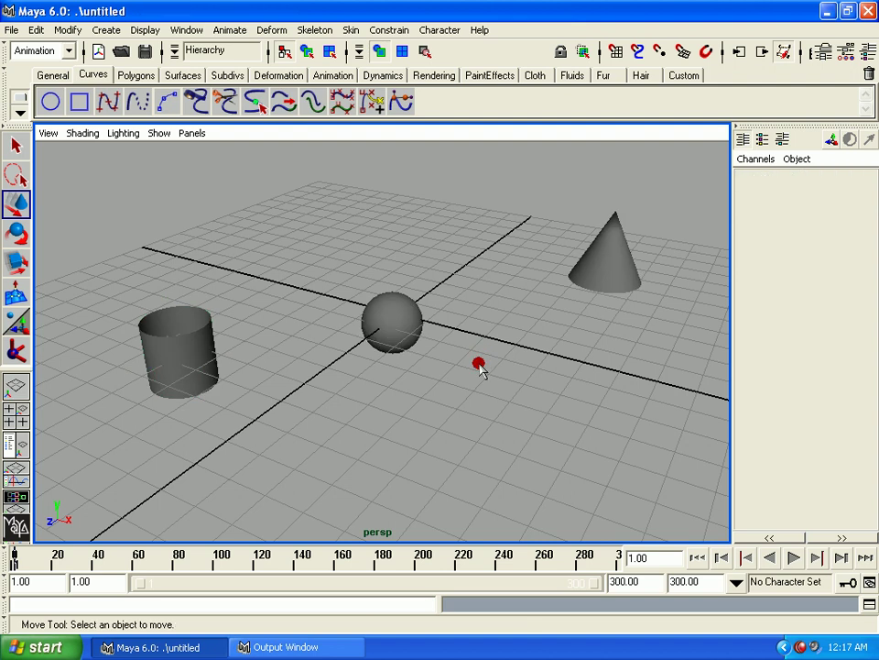
Move the cone to Translate 5.817, 1.929, -1.408, then select cone and sphere, sphere last.
{"action": "left_click", "coordinate": [588, 269]}
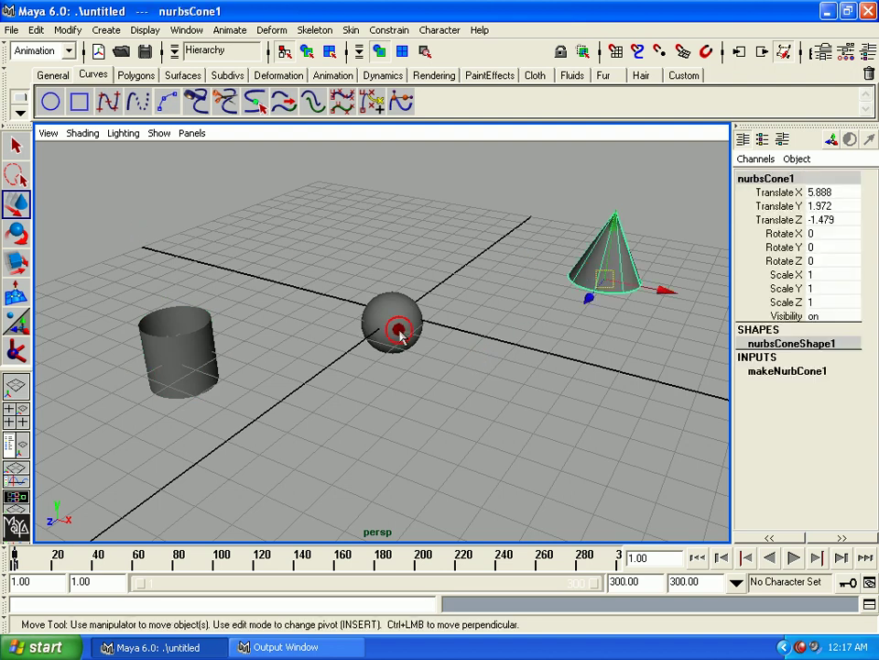
{"action": "left_click", "coordinate": [397, 324], "text": "shift"}
{"action": "left_click", "coordinate": [181, 348], "text": "shift"}
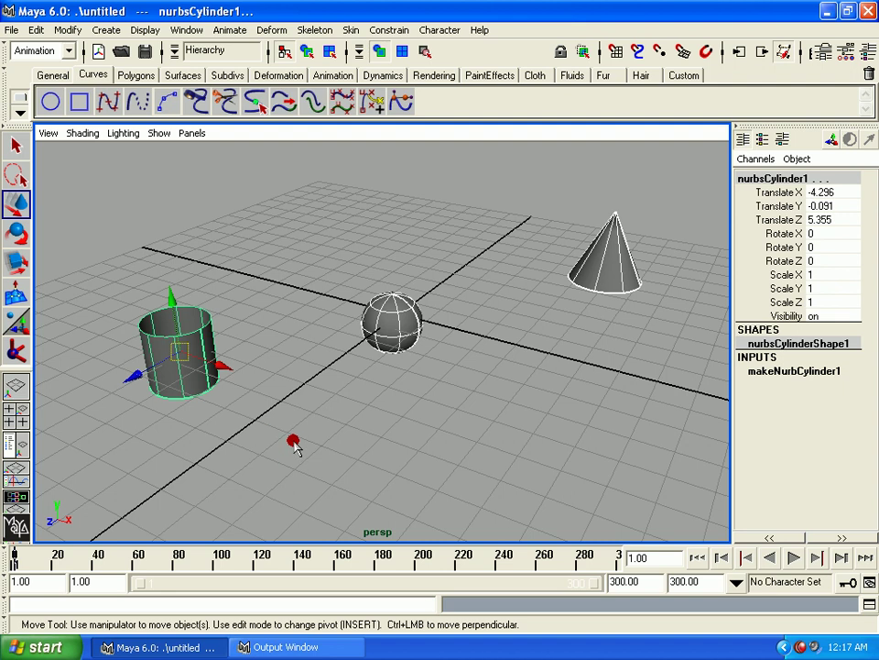
{"action": "left_click", "coordinate": [192, 334], "text": "shift"}
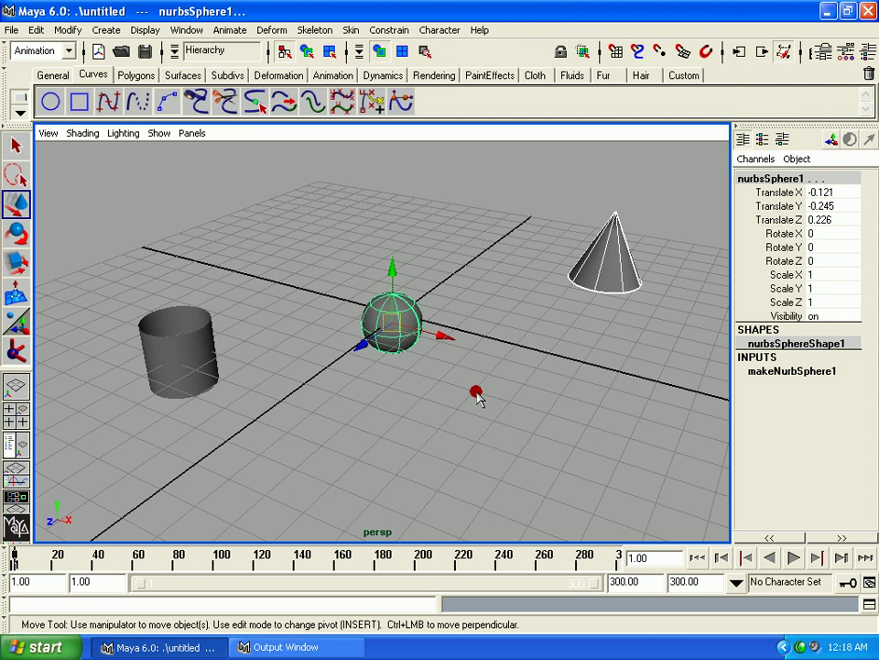
{"action": "left_click", "coordinate": [447, 419]}
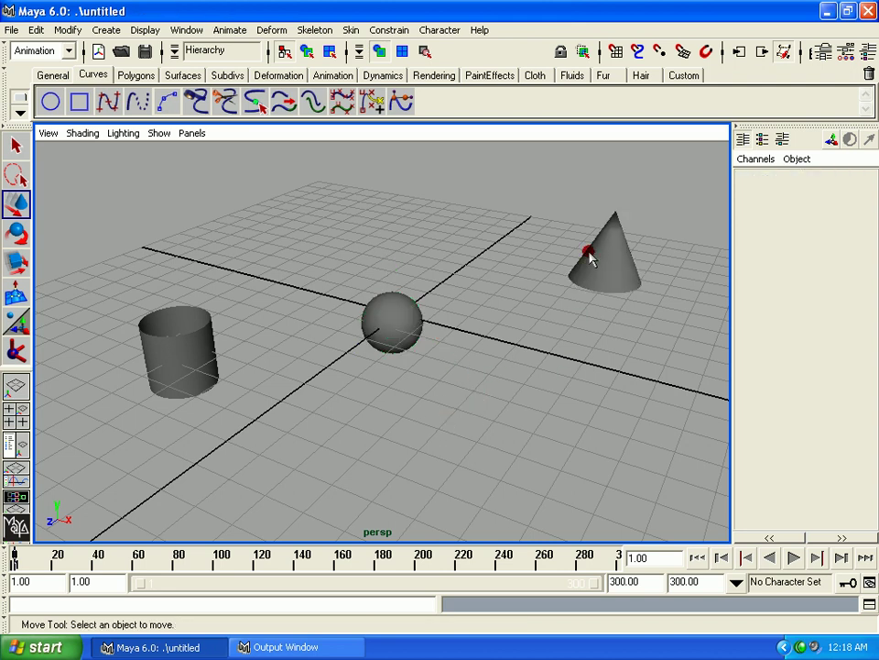
{"action": "left_click_drag", "start_coordinate": [555, 180], "coordinate": [685, 363]}
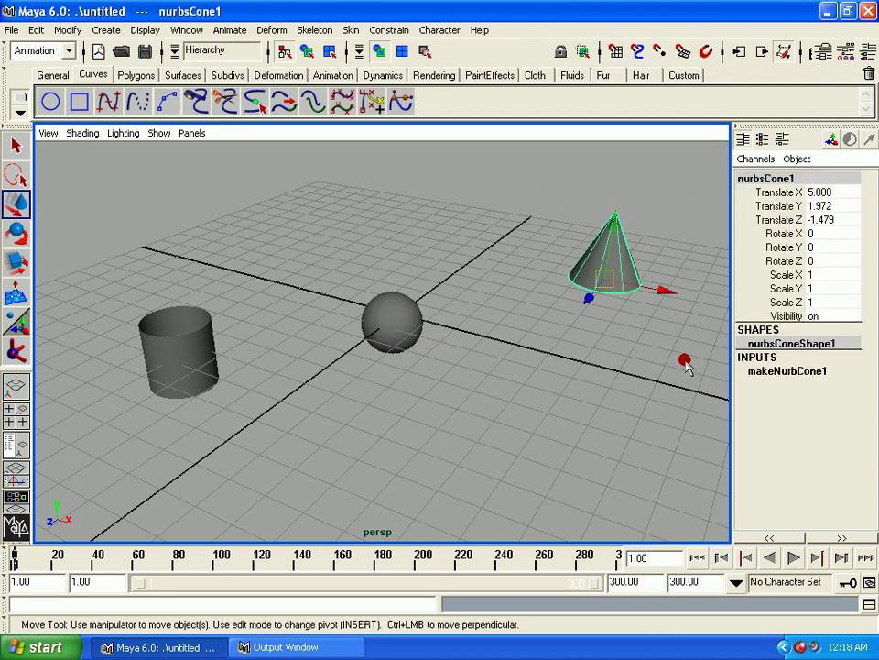
{"action": "left_click_drag", "start_coordinate": [598, 277], "coordinate": [591, 290]}
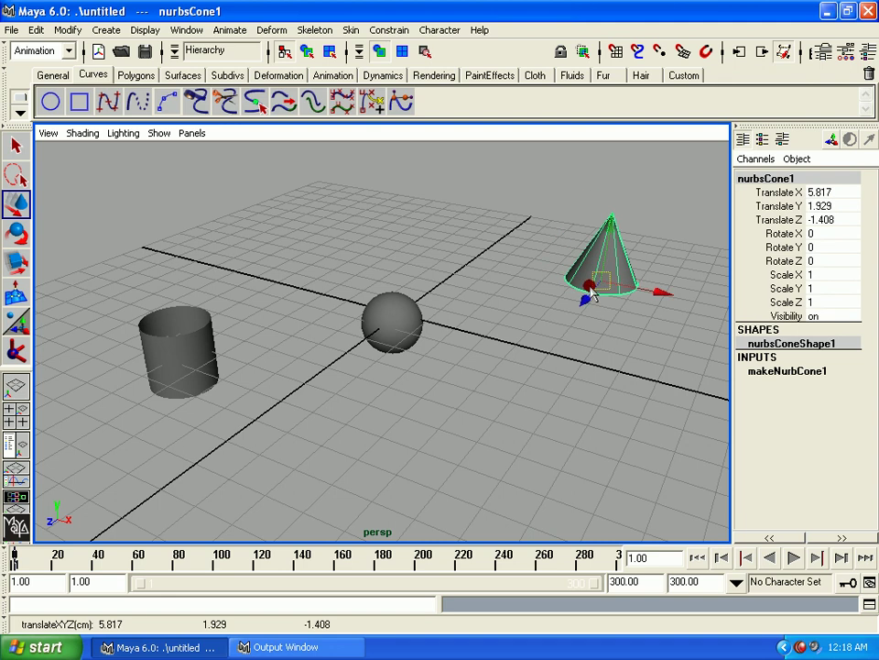
{"action": "left_click_drag", "start_coordinate": [379, 228], "coordinate": [414, 370]}
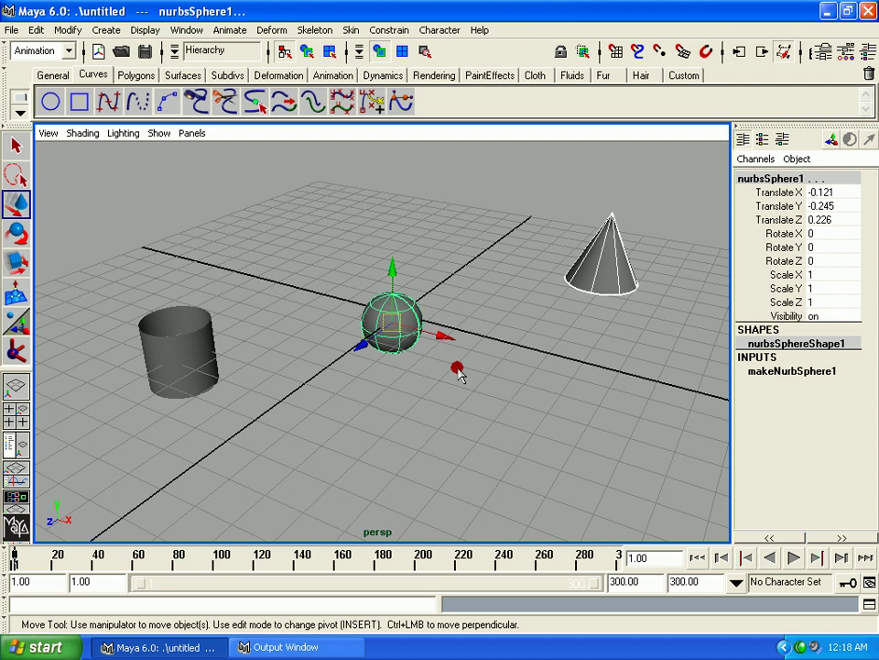
Parent the NURBS cone under the sphere with Edit > Parent and pickwalk to confirm the hierarchy.
{"action": "left_click", "coordinate": [36, 29]}
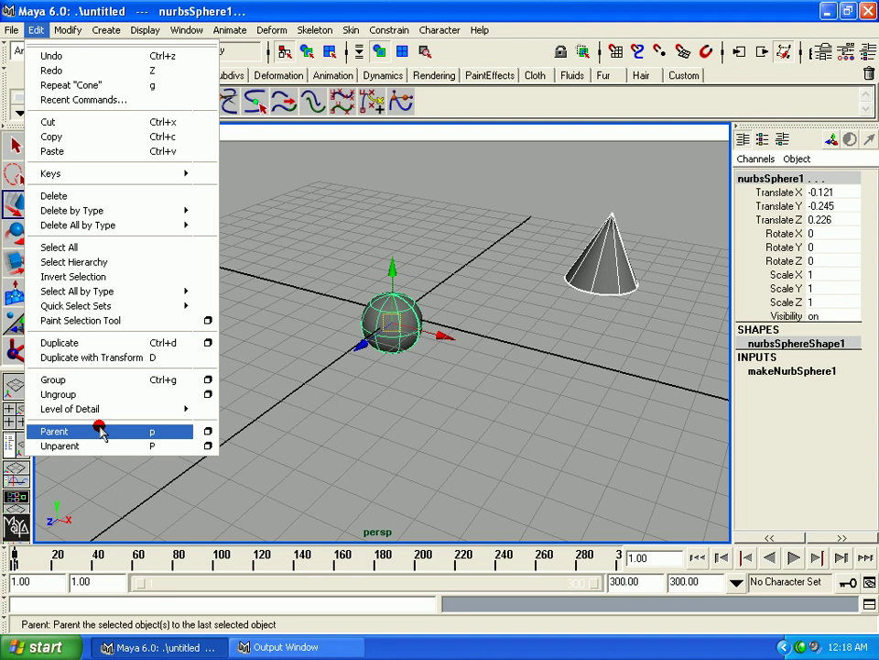
{"action": "left_click", "coordinate": [385, 321]}
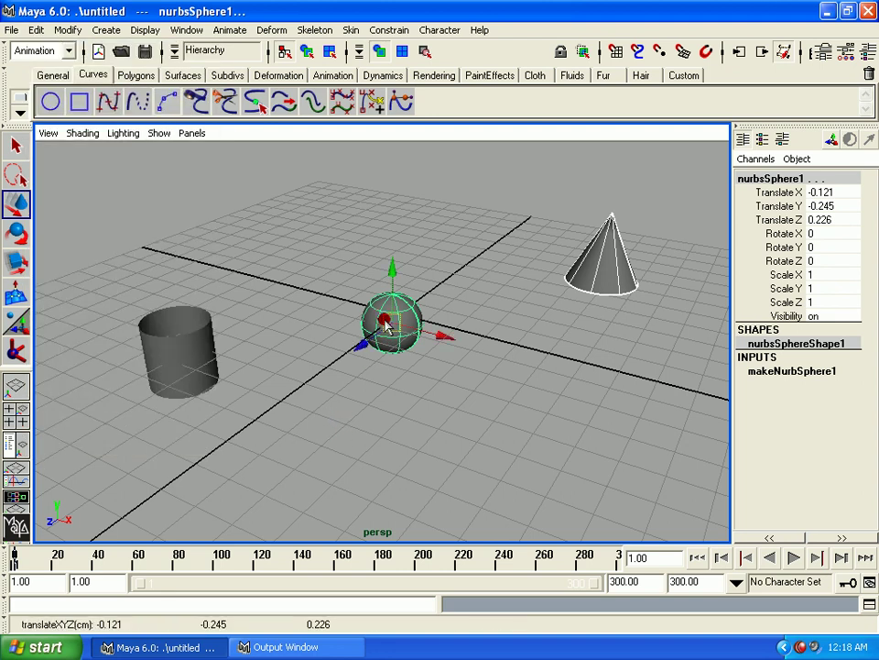
{"action": "key", "text": "Right"}
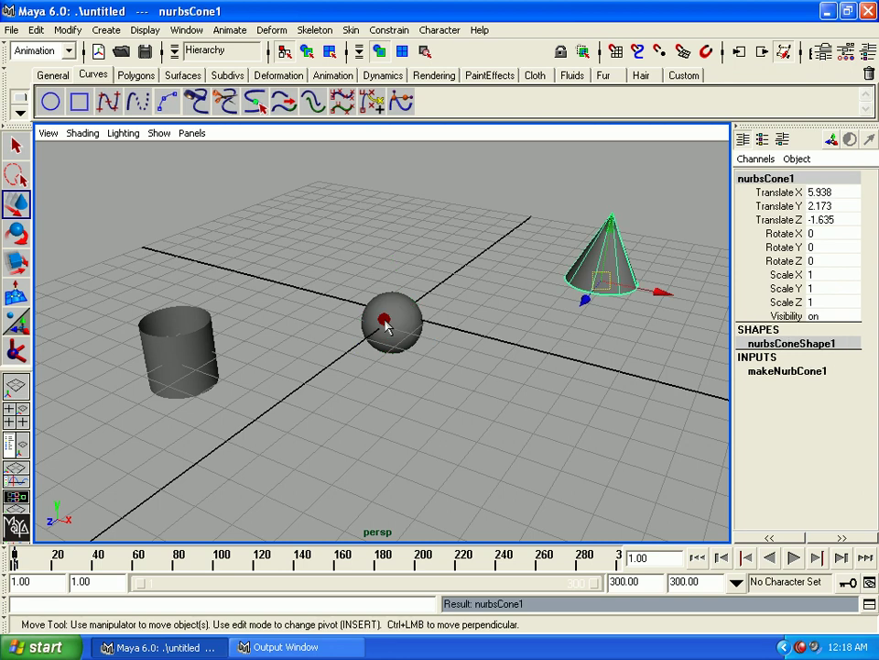
{"action": "left_click", "coordinate": [388, 319]}
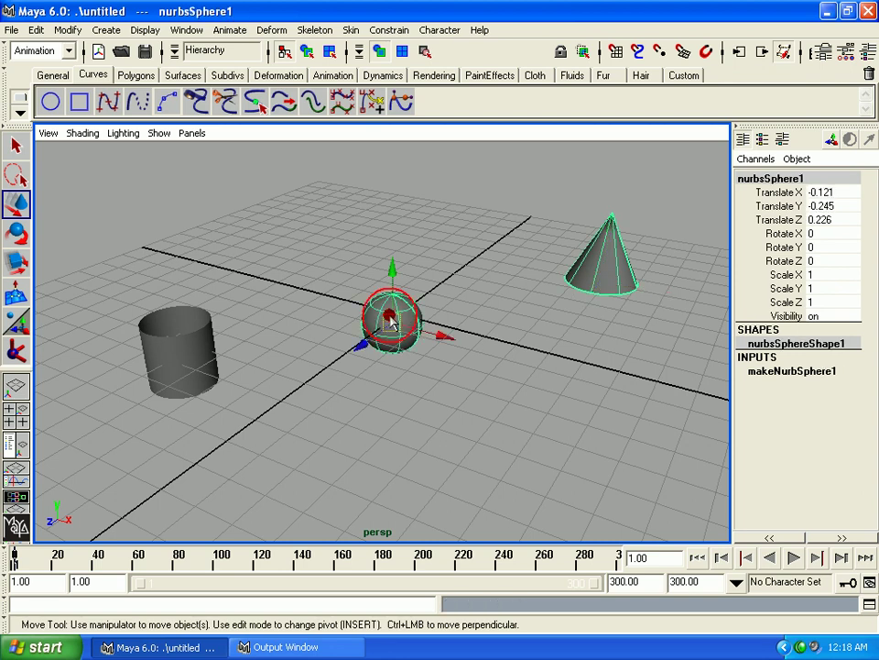
Select the sphere with its child cone and drag both a short distance together.
{"action": "left_click", "coordinate": [431, 368]}
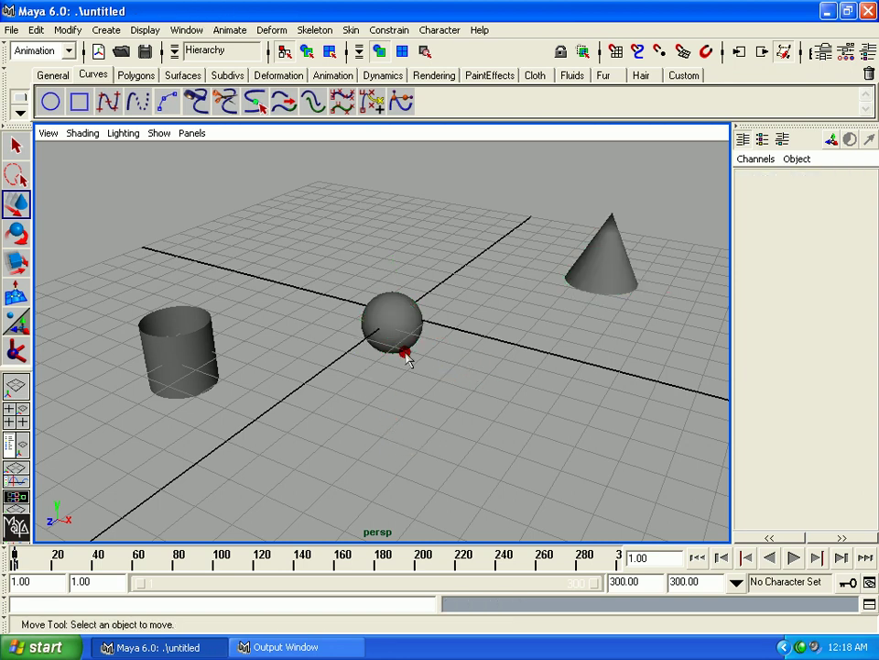
{"action": "left_click", "coordinate": [385, 322]}
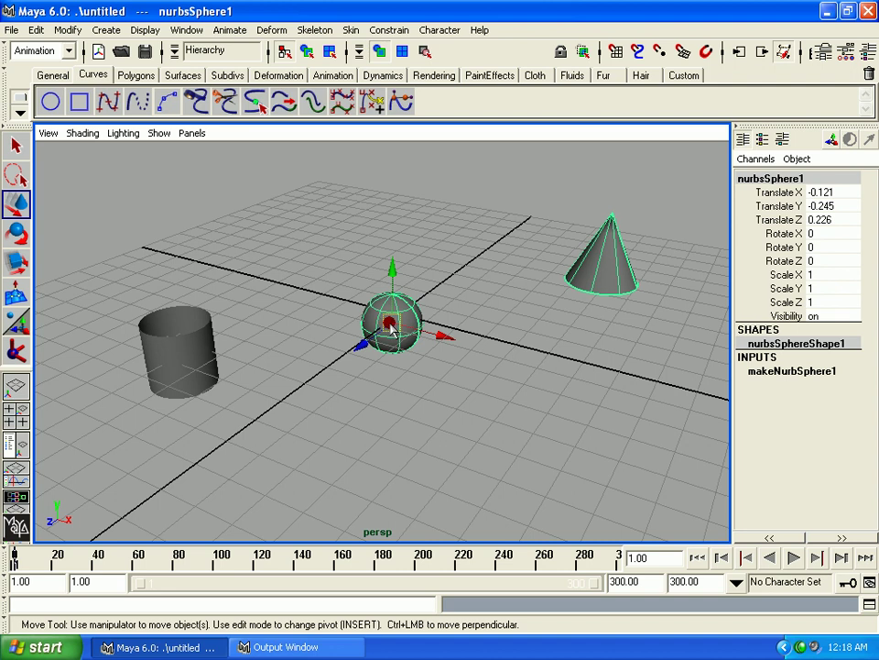
{"action": "left_click", "coordinate": [400, 349]}
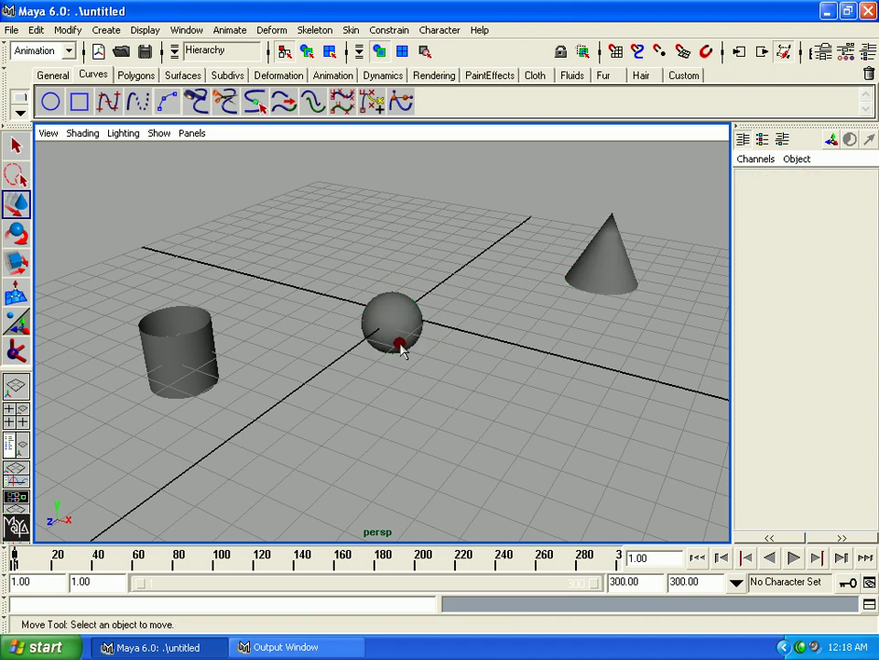
{"action": "left_click", "coordinate": [387, 321]}
{"action": "mouse_move", "coordinate": [387, 321]}
{"action": "left_mouse_down"}
{"action": "mouse_move", "coordinate": [336, 278]}
{"action": "mouse_move", "coordinate": [348, 365]}
{"action": "mouse_move", "coordinate": [367, 302]}
{"action": "mouse_move", "coordinate": [448, 301]}
{"action": "mouse_move", "coordinate": [406, 330]}
{"action": "mouse_move", "coordinate": [379, 302]}
{"action": "mouse_move", "coordinate": [407, 318]}
{"action": "mouse_move", "coordinate": [392, 321]}
{"action": "left_mouse_up"}
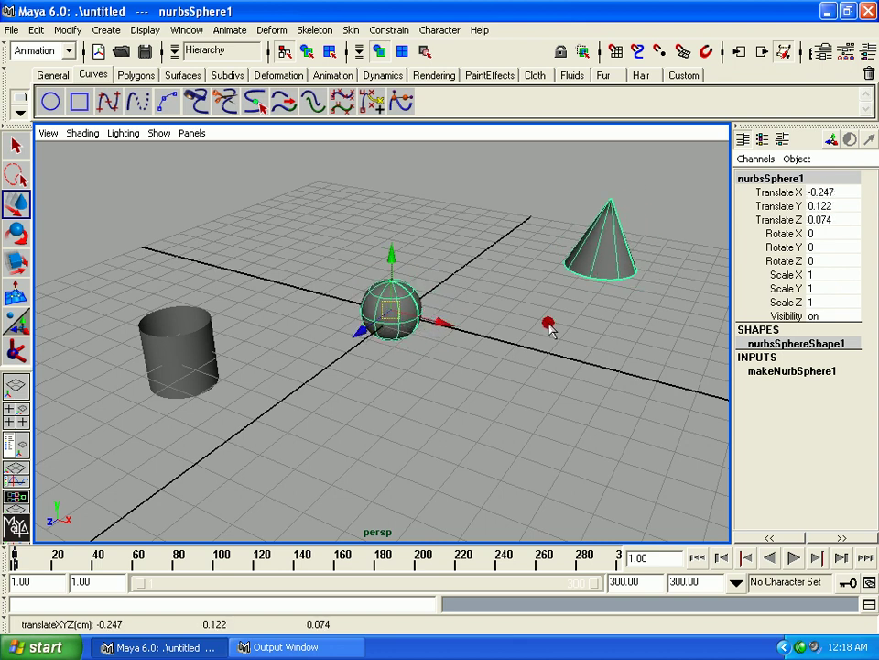
{"action": "left_click", "coordinate": [585, 240]}
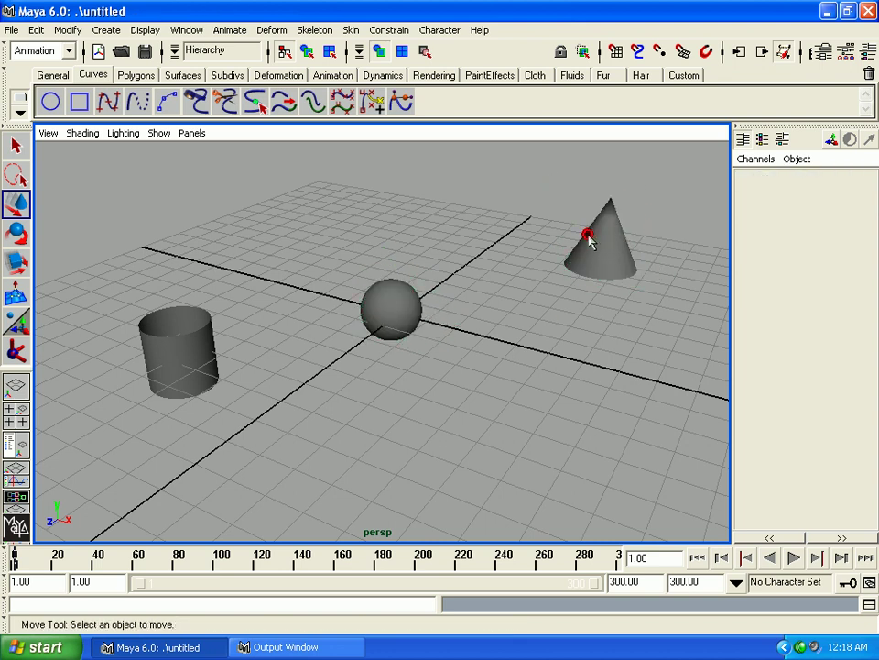
{"action": "key", "text": "ctrl+z"}
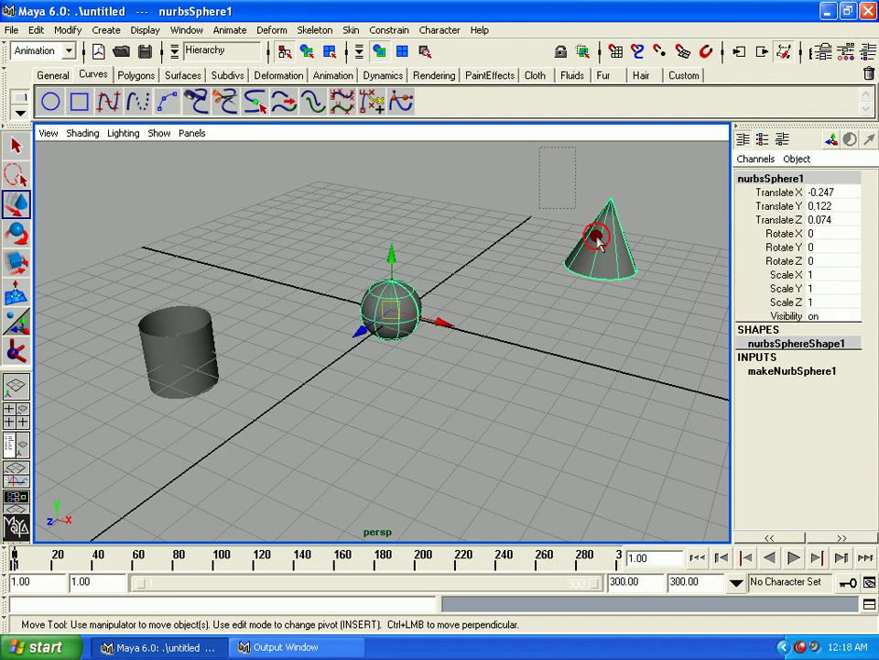
{"action": "left_click_drag", "start_coordinate": [539, 147], "coordinate": [676, 349]}
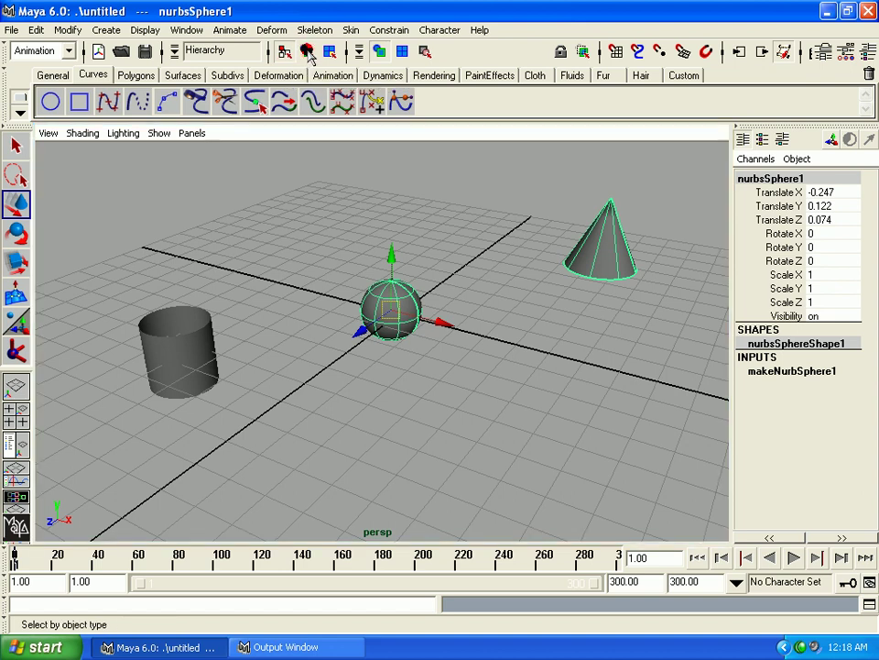
Switch to object-type selection, move the cone toward the sphere, then shift the sphere left.
{"action": "left_click", "coordinate": [309, 55]}
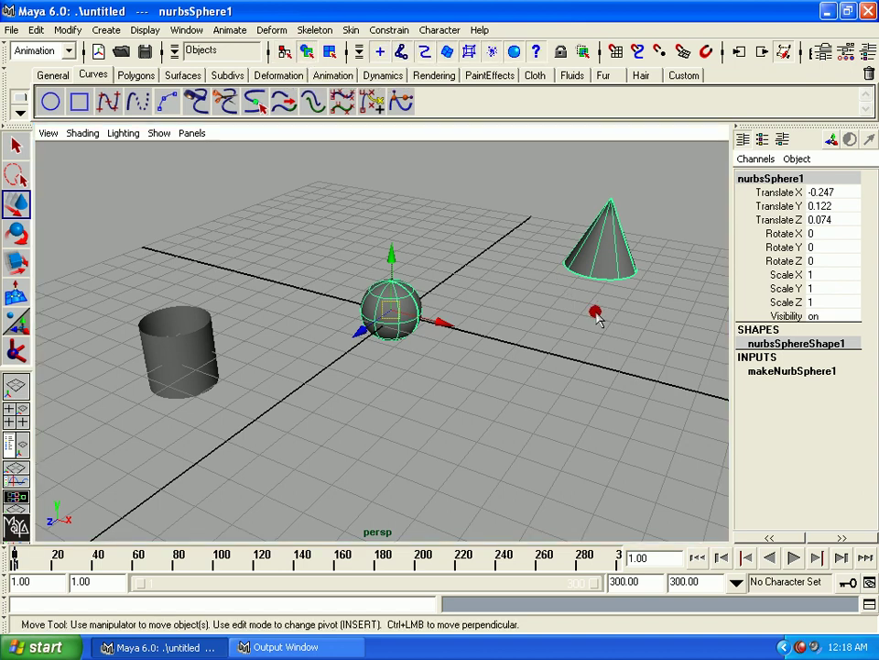
{"action": "left_click", "coordinate": [593, 318]}
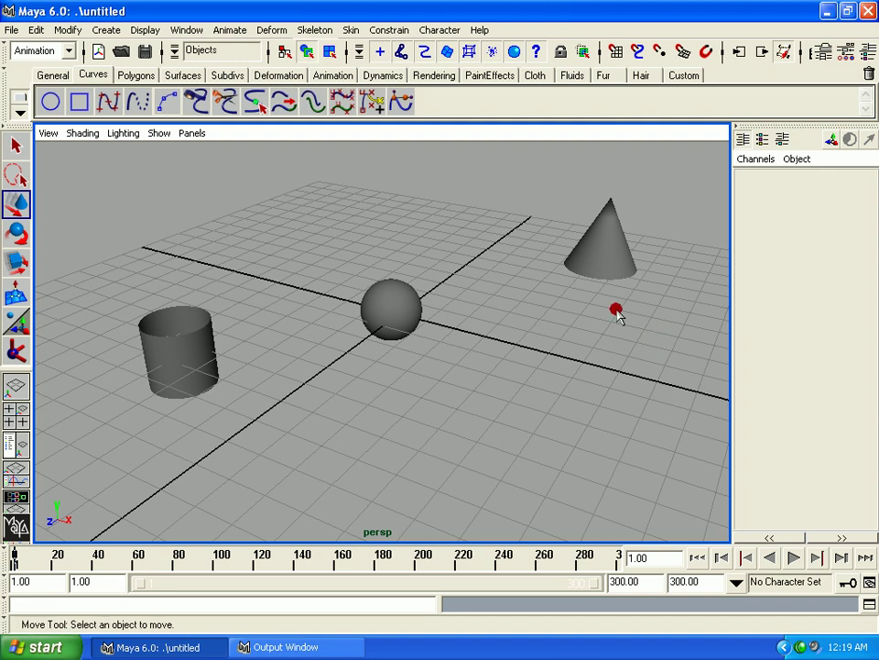
{"action": "left_click", "coordinate": [586, 270]}
{"action": "left_click_drag", "start_coordinate": [583, 279], "coordinate": [476, 312]}
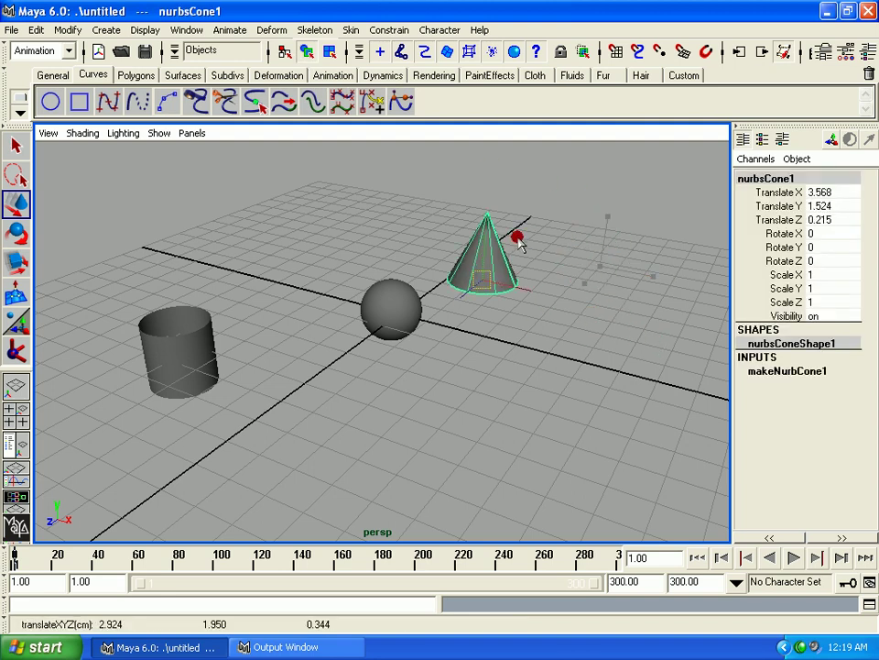
{"action": "left_click", "coordinate": [389, 309], "text": "shift"}
{"action": "mouse_move", "coordinate": [386, 310]}
{"action": "left_mouse_down"}
{"action": "mouse_move", "coordinate": [268, 429]}
{"action": "mouse_move", "coordinate": [337, 337]}
{"action": "left_mouse_up"}
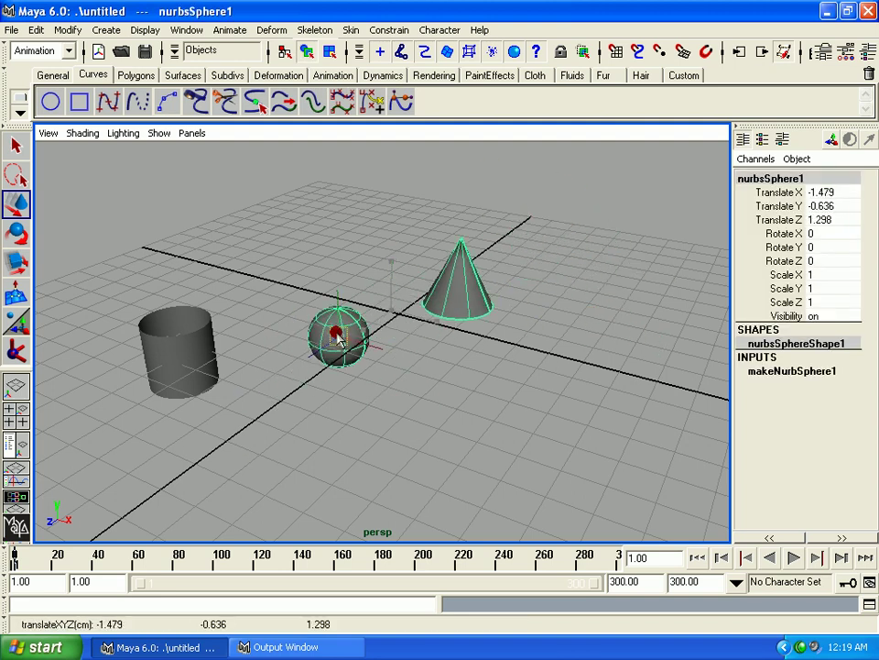
Move the cone right on its own, then shift the sphere and cone right together.
{"action": "left_click", "coordinate": [492, 316]}
{"action": "left_click", "coordinate": [450, 294]}
{"action": "mouse_move", "coordinate": [450, 294]}
{"action": "left_mouse_down"}
{"action": "mouse_move", "coordinate": [507, 330]}
{"action": "mouse_move", "coordinate": [513, 295]}
{"action": "left_mouse_up"}
{"action": "left_click", "coordinate": [342, 332], "text": "shift"}
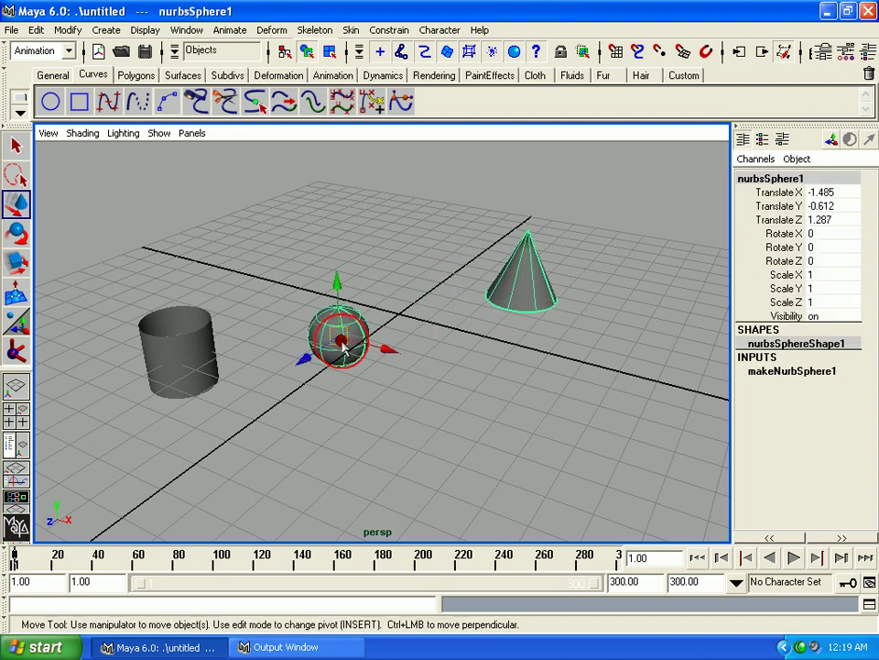
{"action": "mouse_move", "coordinate": [342, 336]}
{"action": "left_mouse_down"}
{"action": "mouse_move", "coordinate": [410, 311]}
{"action": "mouse_move", "coordinate": [457, 330]}
{"action": "left_mouse_up"}
{"action": "left_click", "coordinate": [375, 204]}
{"action": "key", "text": "ctrl+z"}
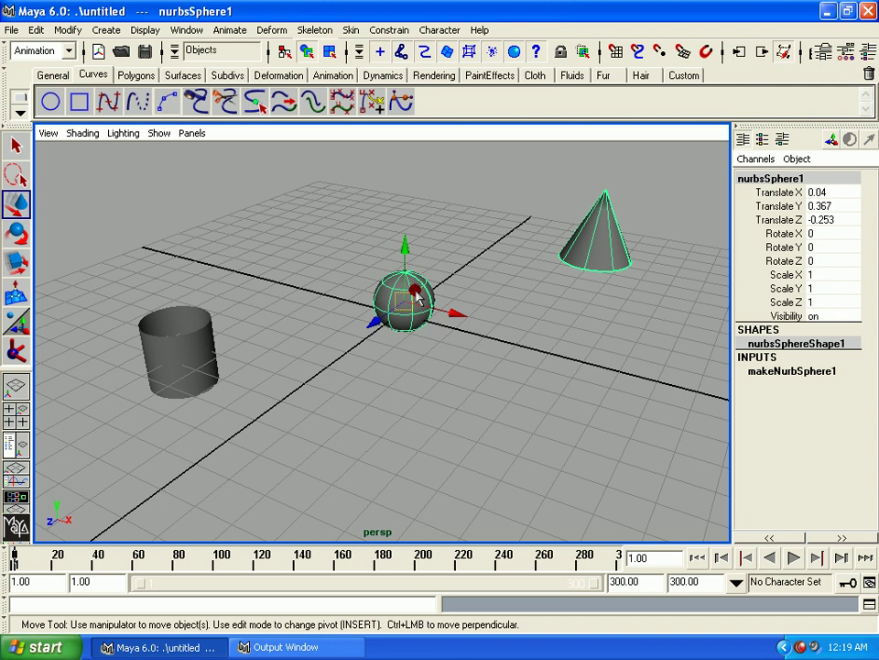
Nudge the cylinder right and up, then move the sphere and cone up-left.
{"action": "left_click", "coordinate": [172, 340]}
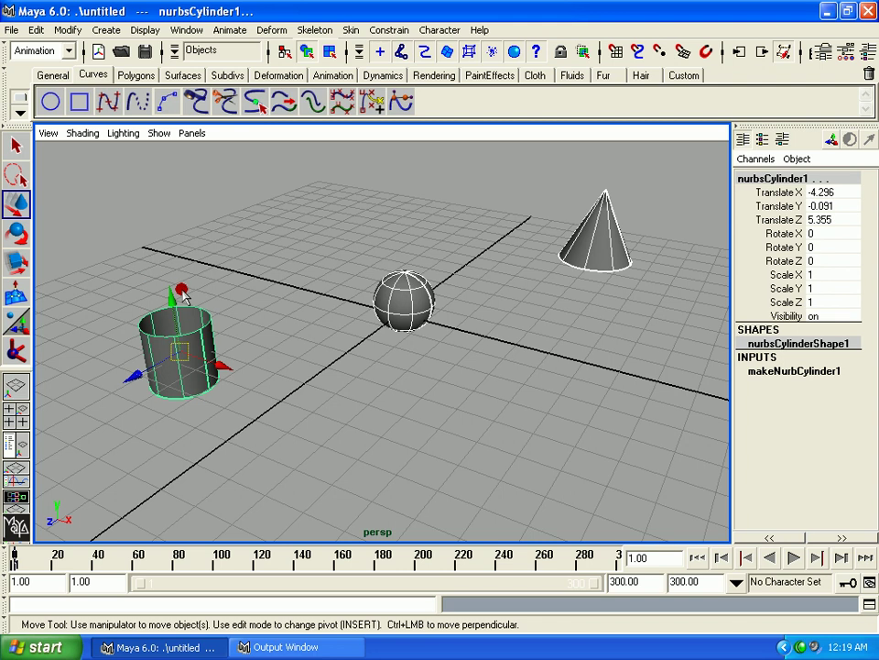
{"action": "key", "text": "ctrl+z"}
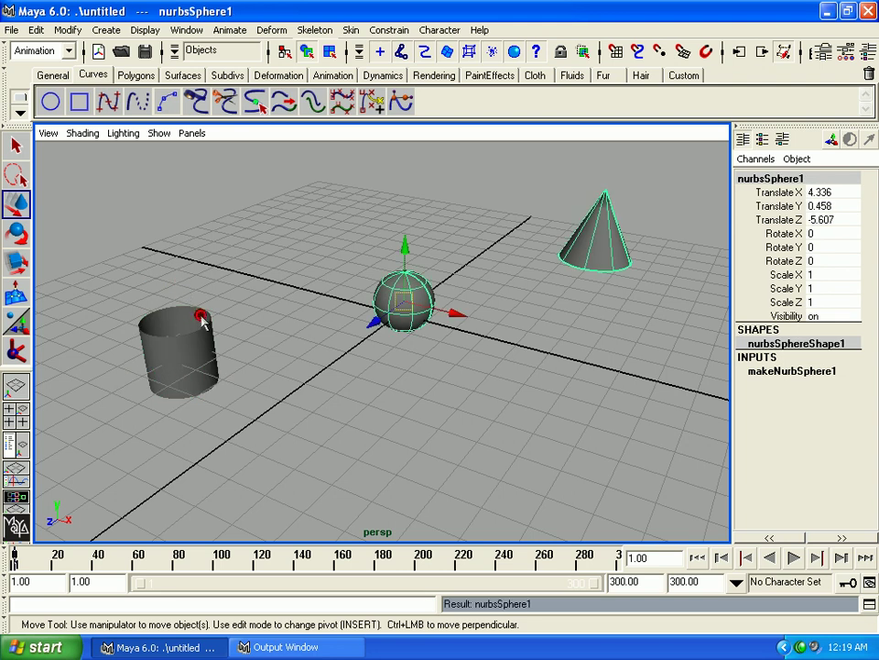
{"action": "left_click", "coordinate": [203, 335], "text": "shift"}
{"action": "mouse_move", "coordinate": [188, 346]}
{"action": "left_mouse_down"}
{"action": "mouse_move", "coordinate": [272, 372]}
{"action": "mouse_move", "coordinate": [170, 315]}
{"action": "mouse_move", "coordinate": [197, 323]}
{"action": "mouse_move", "coordinate": [141, 332]}
{"action": "mouse_move", "coordinate": [216, 367]}
{"action": "left_mouse_up"}
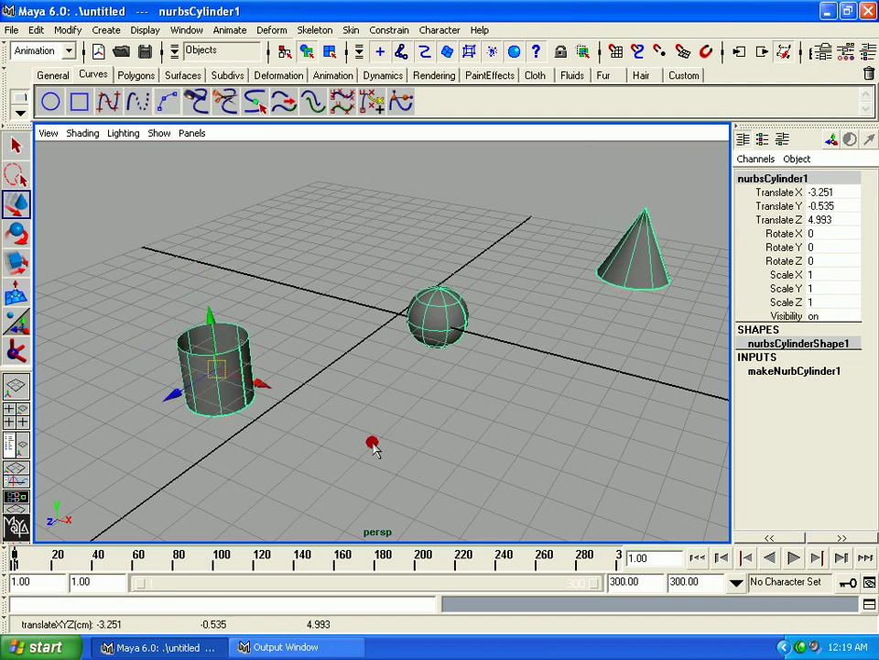
{"action": "left_click", "coordinate": [455, 318]}
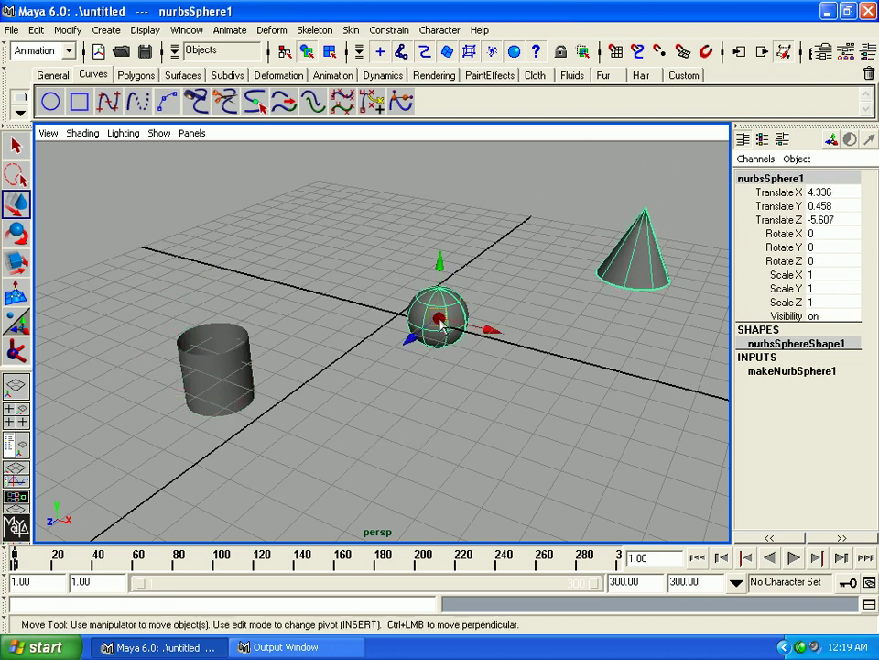
{"action": "mouse_move", "coordinate": [440, 323]}
{"action": "left_mouse_down"}
{"action": "mouse_move", "coordinate": [414, 306]}
{"action": "mouse_move", "coordinate": [402, 196]}
{"action": "mouse_move", "coordinate": [390, 274]}
{"action": "left_mouse_up"}
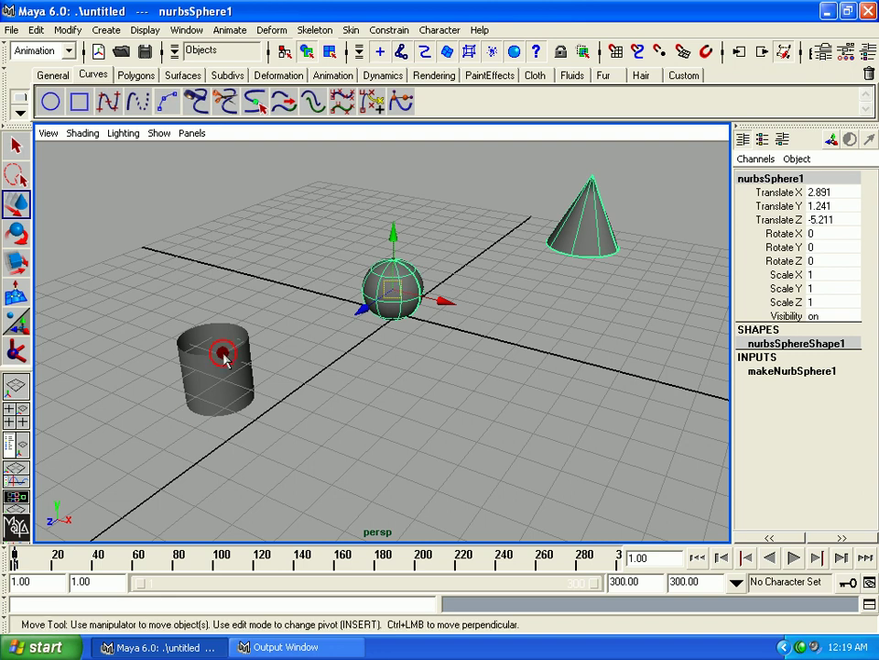
Reposition the sphere down-left then up-right, and end with nothing selected.
{"action": "left_click", "coordinate": [221, 354]}
{"action": "left_click", "coordinate": [395, 288]}
{"action": "mouse_move", "coordinate": [392, 291]}
{"action": "left_mouse_down"}
{"action": "mouse_move", "coordinate": [412, 372]}
{"action": "mouse_move", "coordinate": [359, 330]}
{"action": "left_mouse_up"}
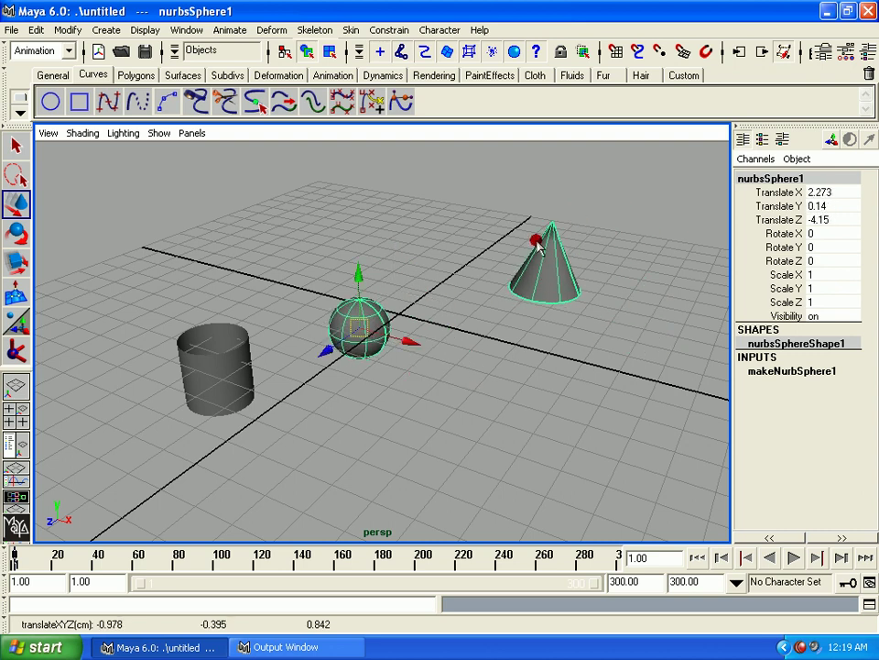
{"action": "mouse_move", "coordinate": [360, 325]}
{"action": "left_mouse_down"}
{"action": "mouse_move", "coordinate": [359, 312]}
{"action": "mouse_move", "coordinate": [401, 308]}
{"action": "left_mouse_up"}
{"action": "left_click", "coordinate": [212, 369]}
{"action": "left_click", "coordinate": [354, 300]}
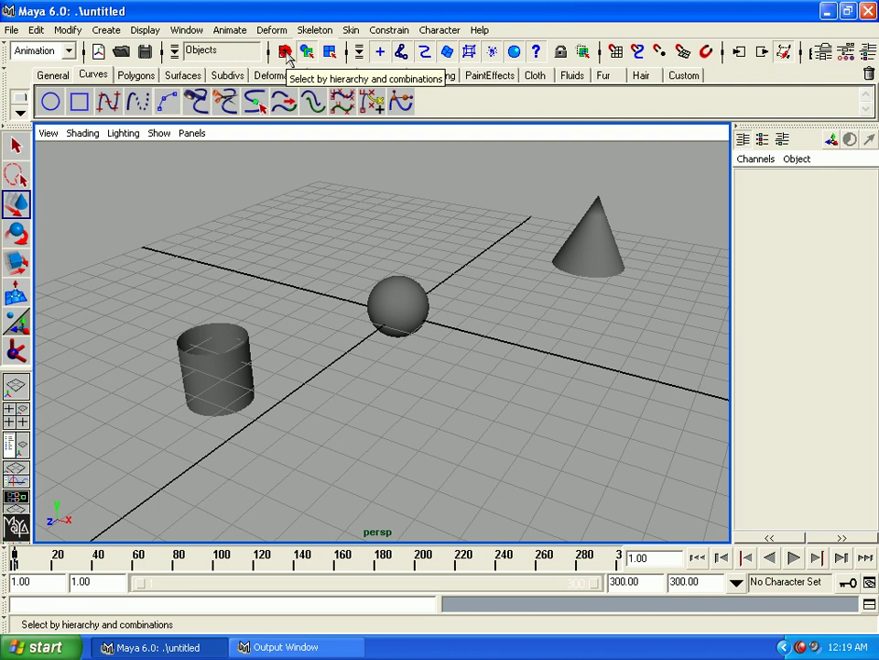
Return to hierarchy selection and nudge the linked cylinder, sphere and cone together slightly.
{"action": "left_click", "coordinate": [286, 52]}
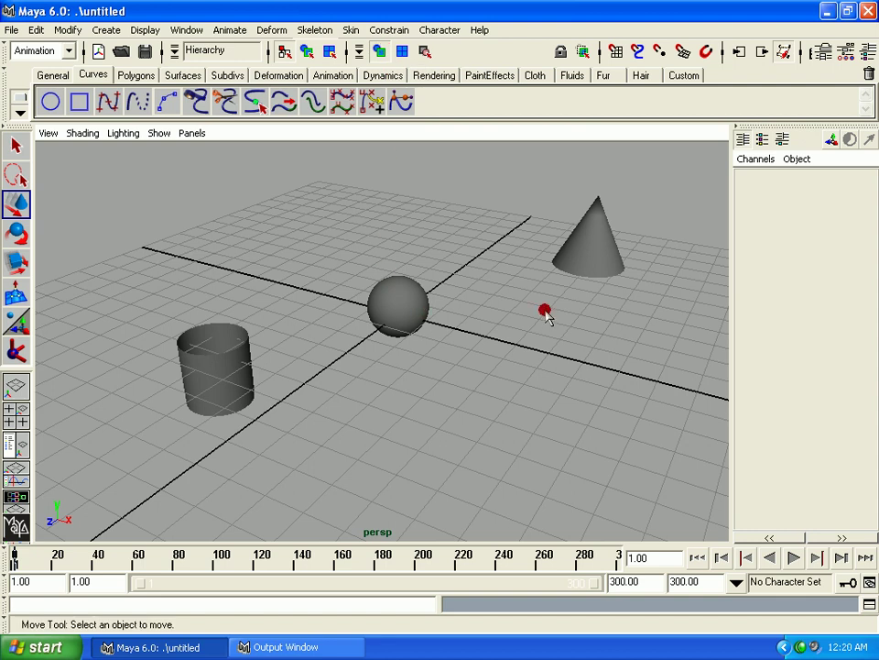
{"action": "left_click", "coordinate": [596, 239]}
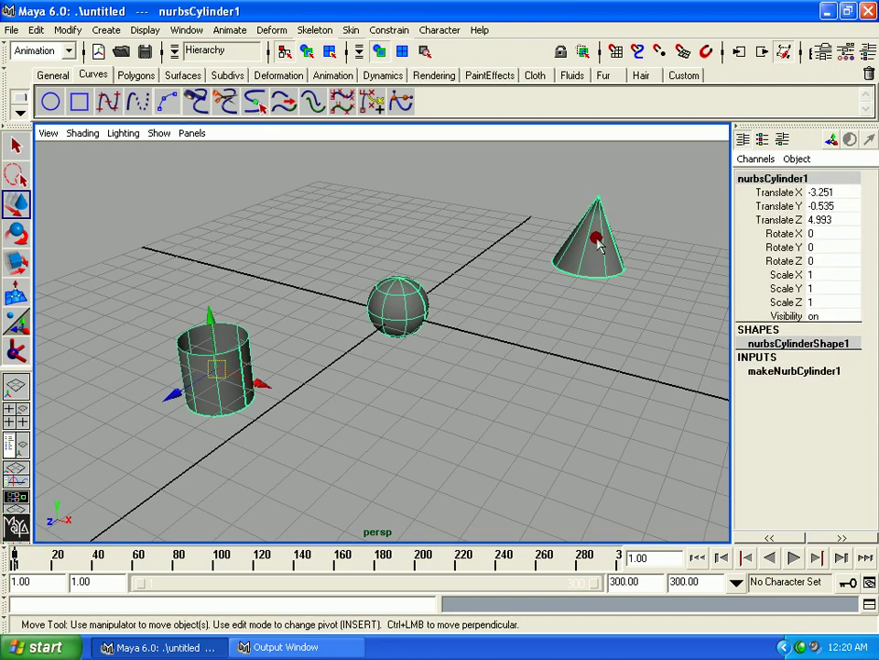
{"action": "left_click", "coordinate": [542, 196]}
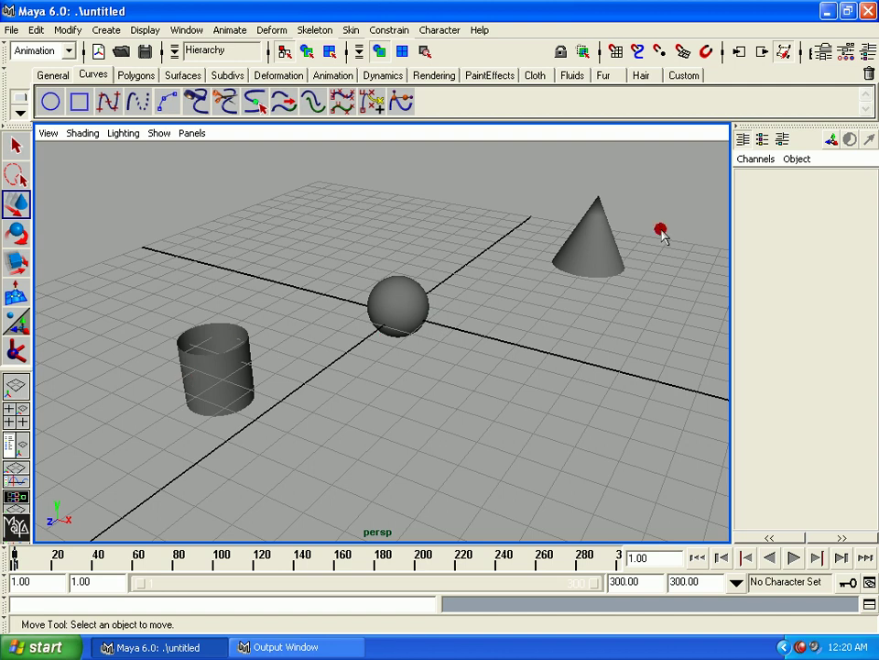
{"action": "left_click", "coordinate": [600, 262]}
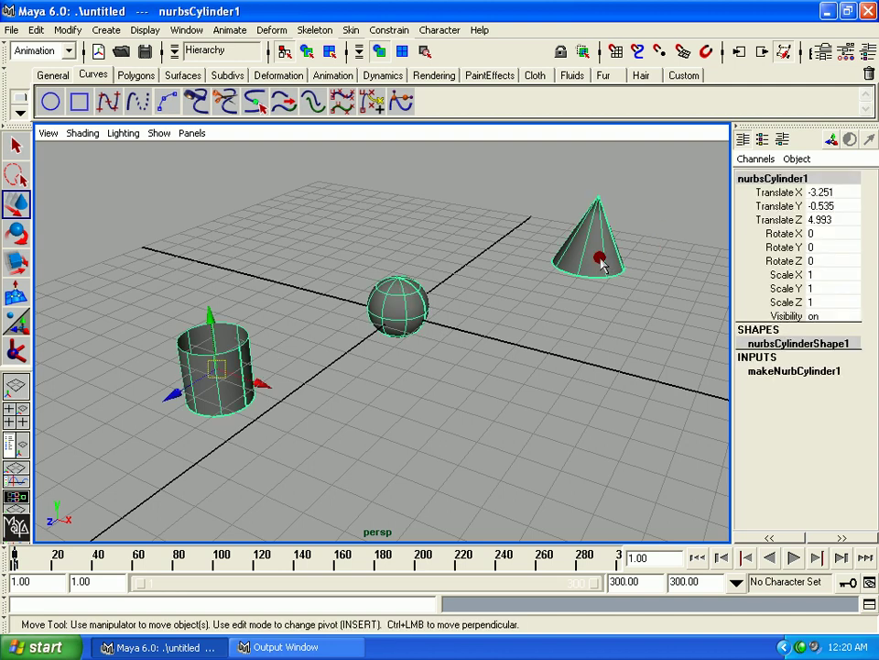
{"action": "mouse_move", "coordinate": [216, 368]}
{"action": "left_mouse_down"}
{"action": "mouse_move", "coordinate": [225, 362]}
{"action": "mouse_move", "coordinate": [220, 354]}
{"action": "left_mouse_up"}
Deselect and reselect the three-object group several times, restoring it with undo.
{"action": "left_click", "coordinate": [491, 322]}
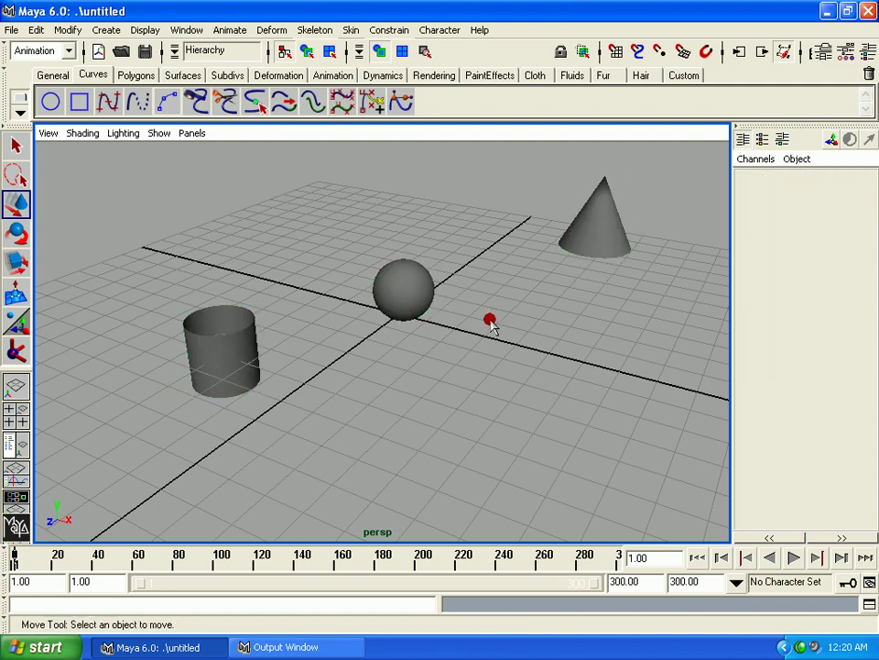
{"action": "left_click", "coordinate": [251, 360]}
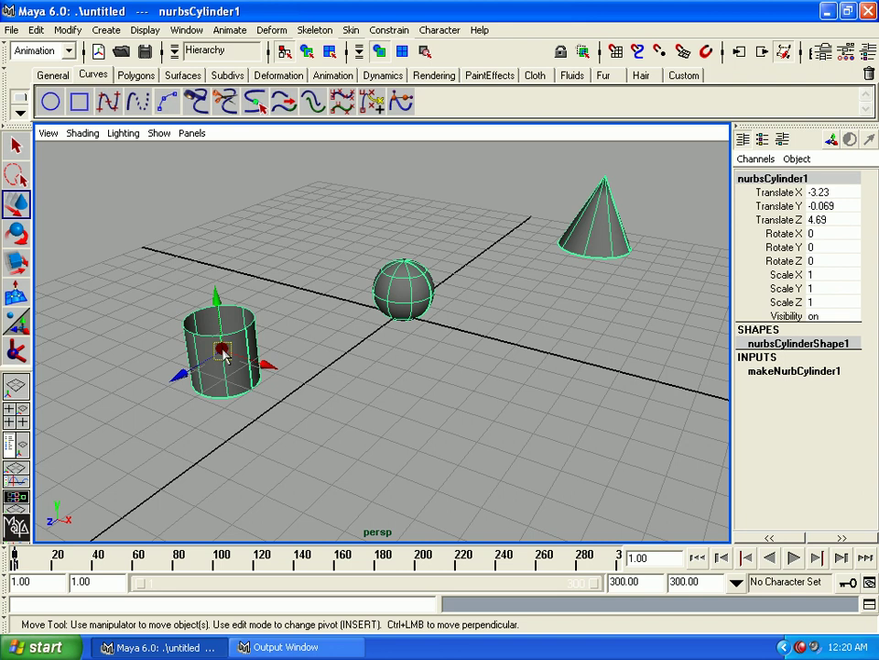
{"action": "left_click", "coordinate": [575, 311]}
{"action": "left_click", "coordinate": [274, 355]}
{"action": "left_click", "coordinate": [220, 348]}
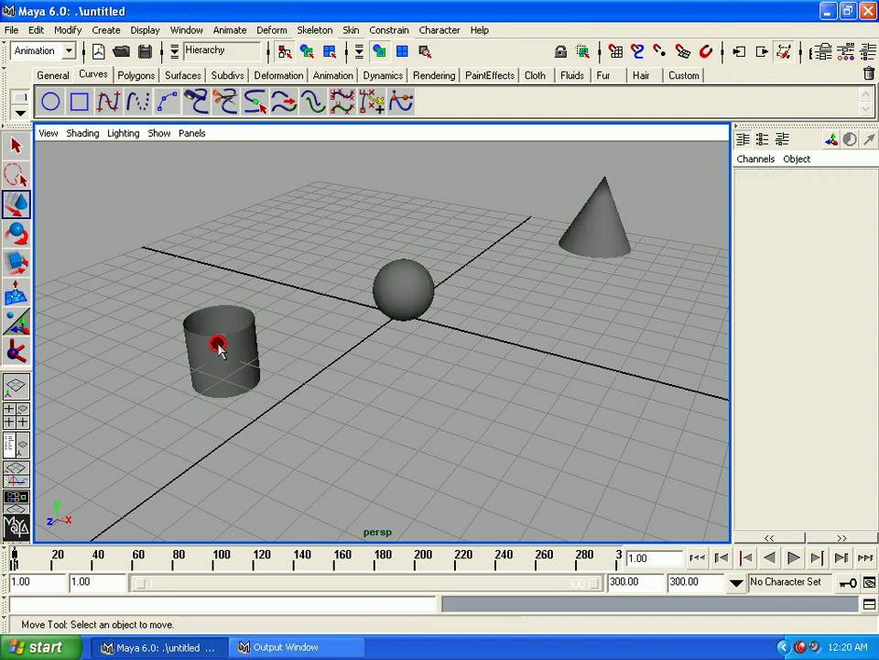
{"action": "key", "text": "z"}
{"action": "left_click", "coordinate": [438, 287]}
{"action": "key", "text": "z"}
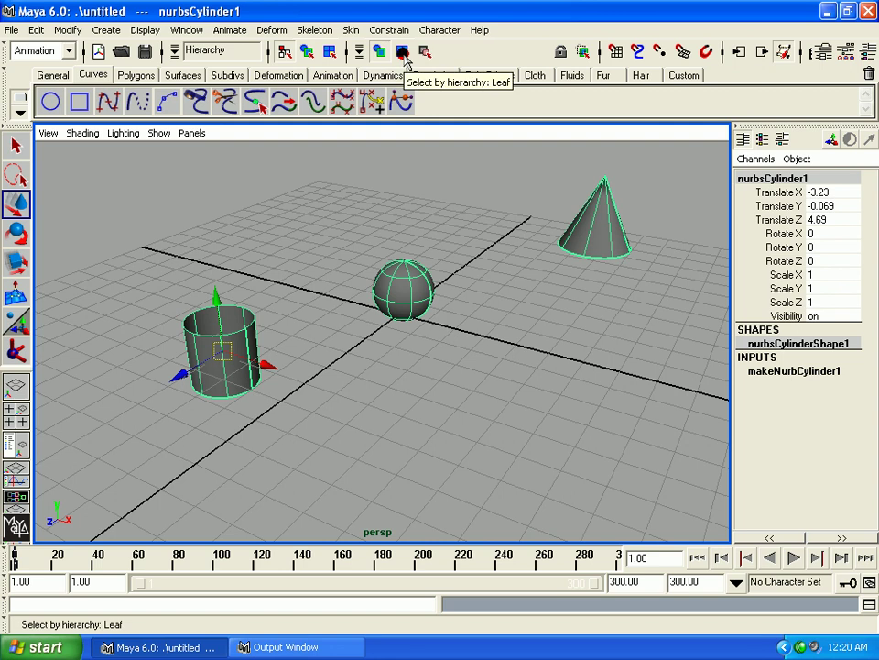
Set hierarchy selection to leaf level and select the sphere alone, then add the cylinder.
{"action": "left_click", "coordinate": [402, 52]}
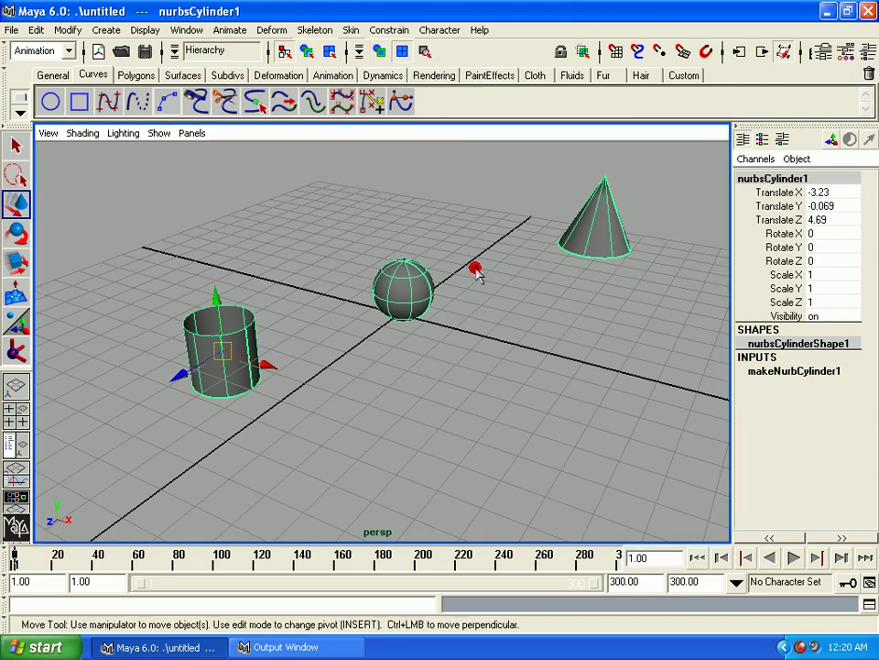
{"action": "left_click", "coordinate": [469, 316]}
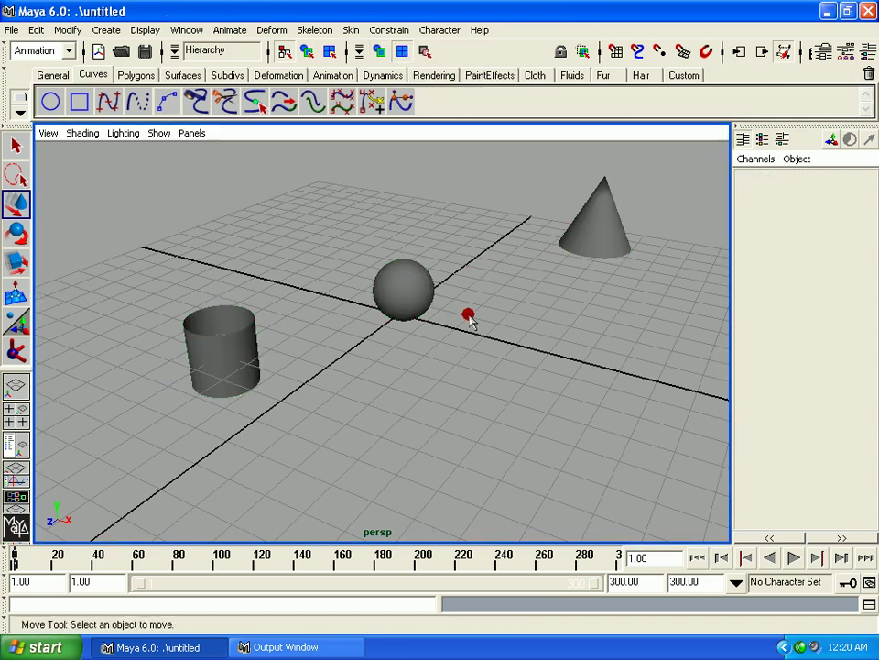
{"action": "left_click", "coordinate": [409, 293]}
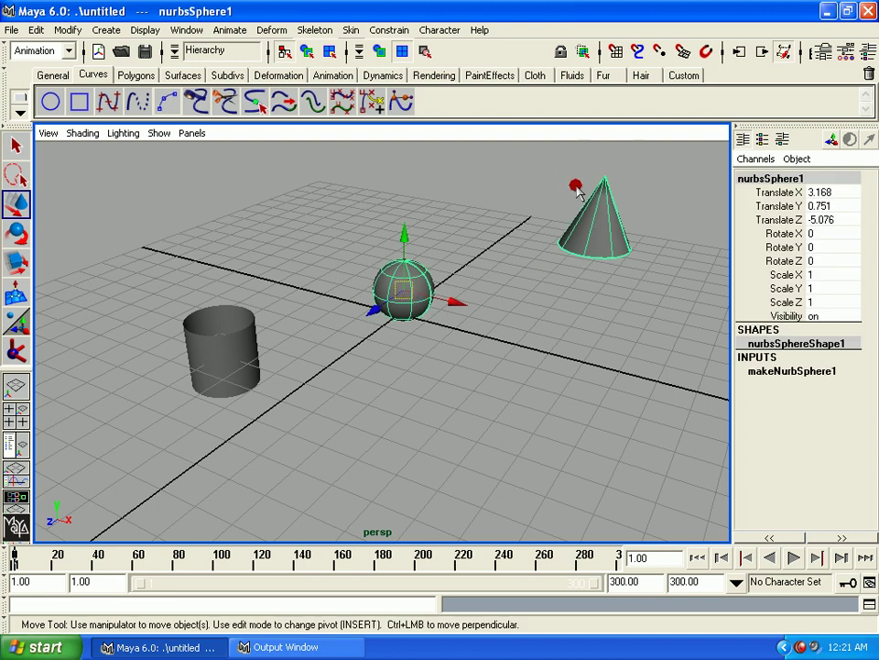
{"action": "left_click", "coordinate": [654, 285]}
{"action": "left_click", "coordinate": [411, 298]}
{"action": "left_click", "coordinate": [239, 347], "text": "shift"}
Pick the cone, sphere and cylinder one by one at leaf level, then deselect them all.
{"action": "left_click", "coordinate": [674, 179]}
{"action": "left_click", "coordinate": [609, 194]}
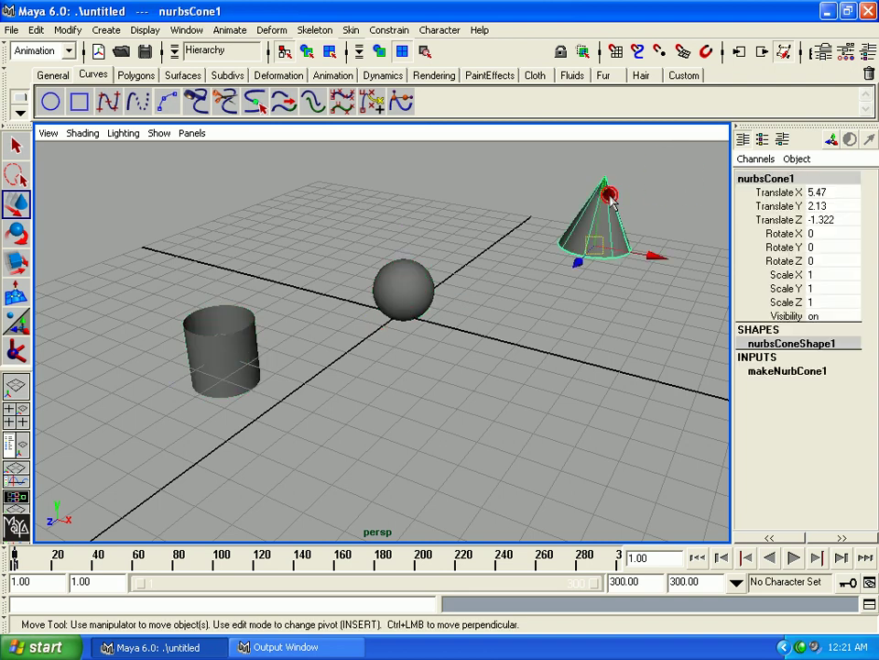
{"action": "left_click", "coordinate": [398, 298], "text": "shift"}
{"action": "left_click", "coordinate": [237, 337], "text": "shift"}
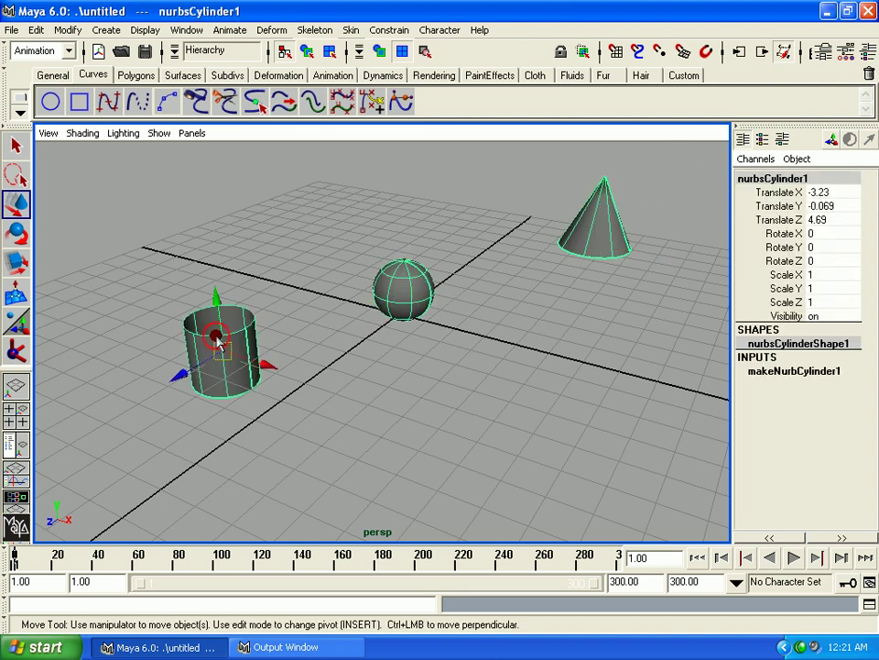
{"action": "left_click", "coordinate": [412, 147]}
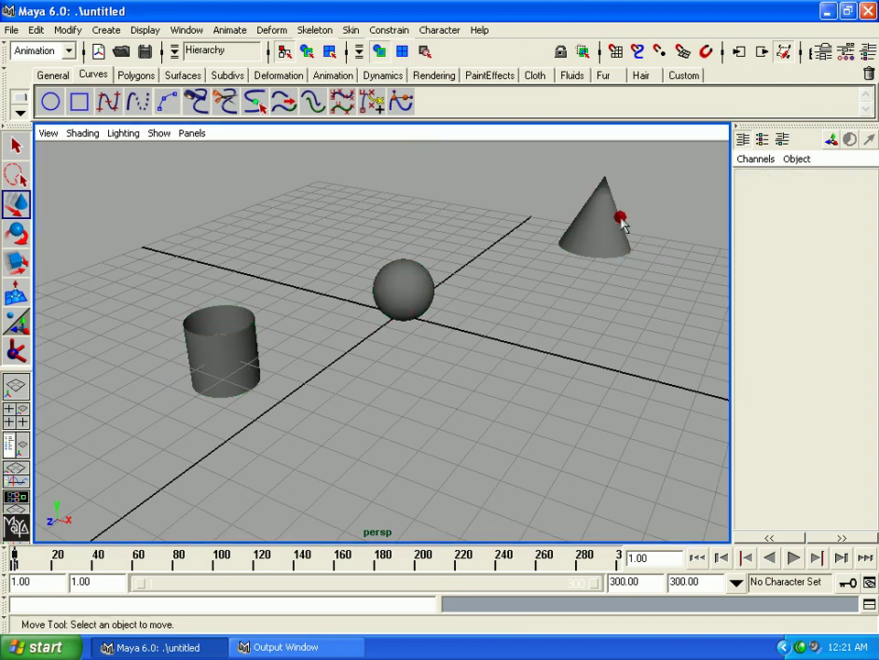
{"action": "key", "text": "z"}
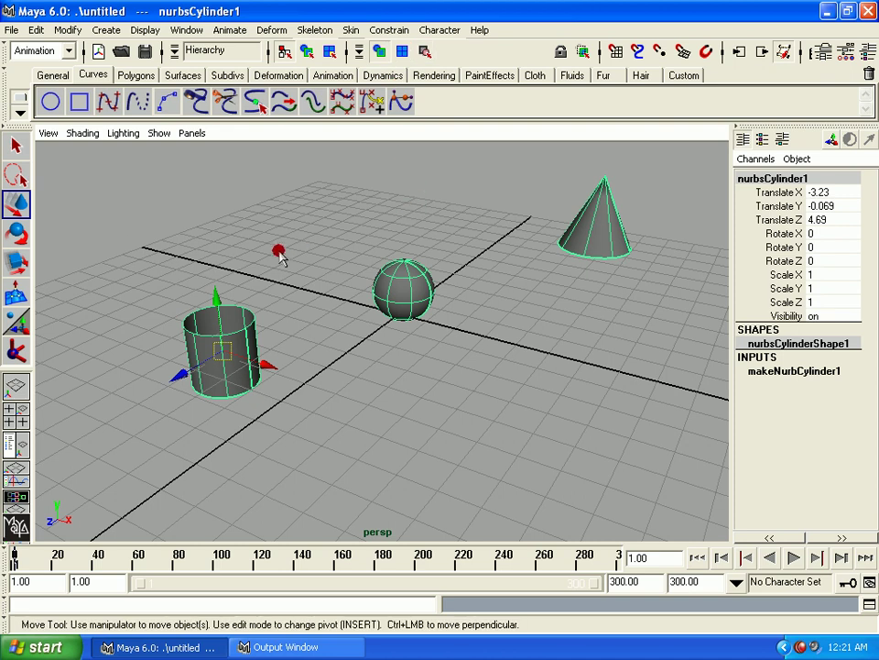
Start a new empty scene with Ctrl+N, removing the cylinder, sphere and cone.
{"action": "key", "text": "ctrl+n"}
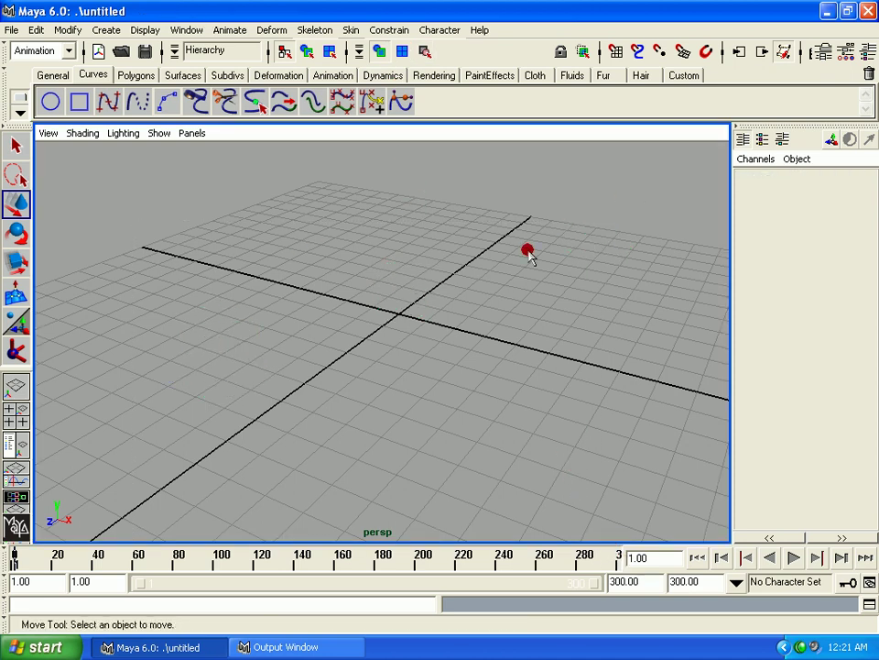
Create a polygon sphere at the origin and scale it uniformly to 4.
{"action": "left_click", "coordinate": [107, 29]}
{"action": "mouse_move", "coordinate": [141, 71]}
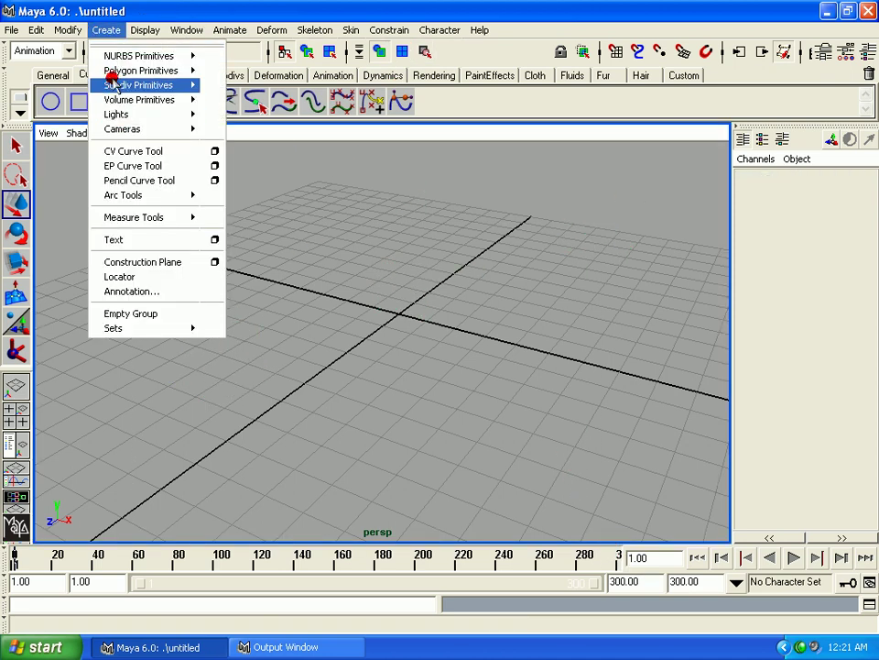
{"action": "left_click", "coordinate": [229, 79]}
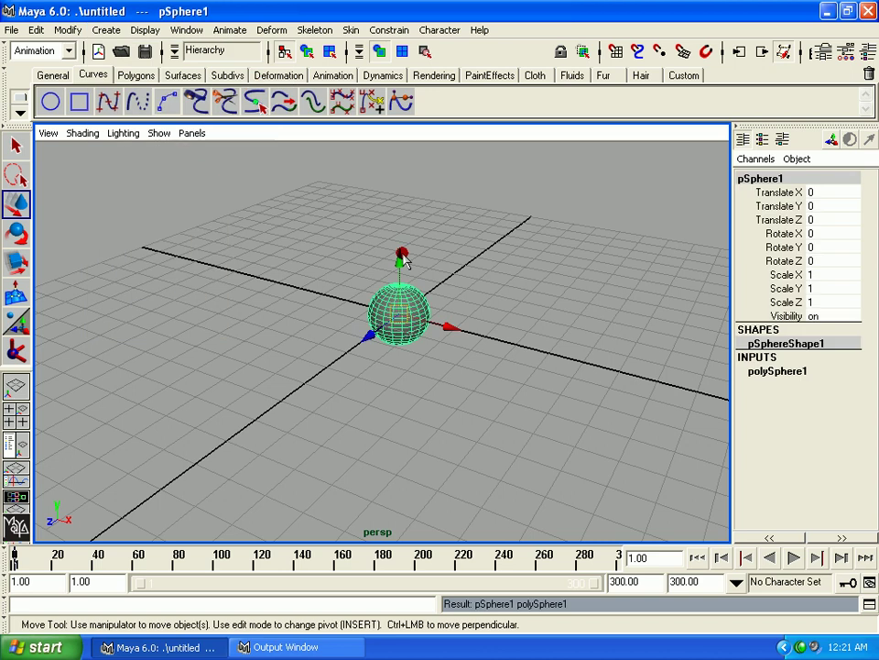
{"action": "key", "text": "r"}
{"action": "left_click_drag", "start_coordinate": [397, 314], "coordinate": [422, 285]}
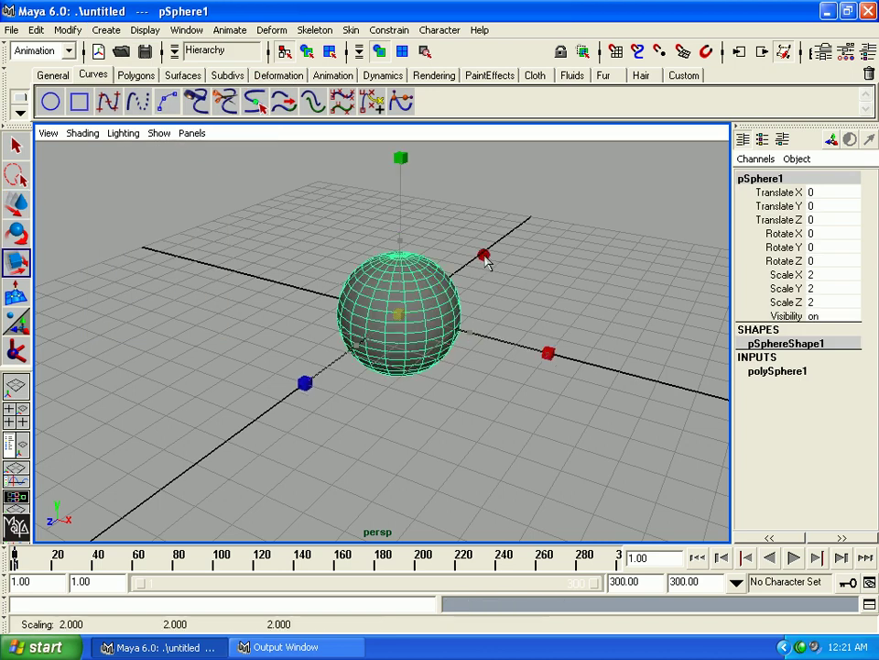
{"action": "middle_click_drag", "start_coordinate": [486, 261], "coordinate": [507, 198]}
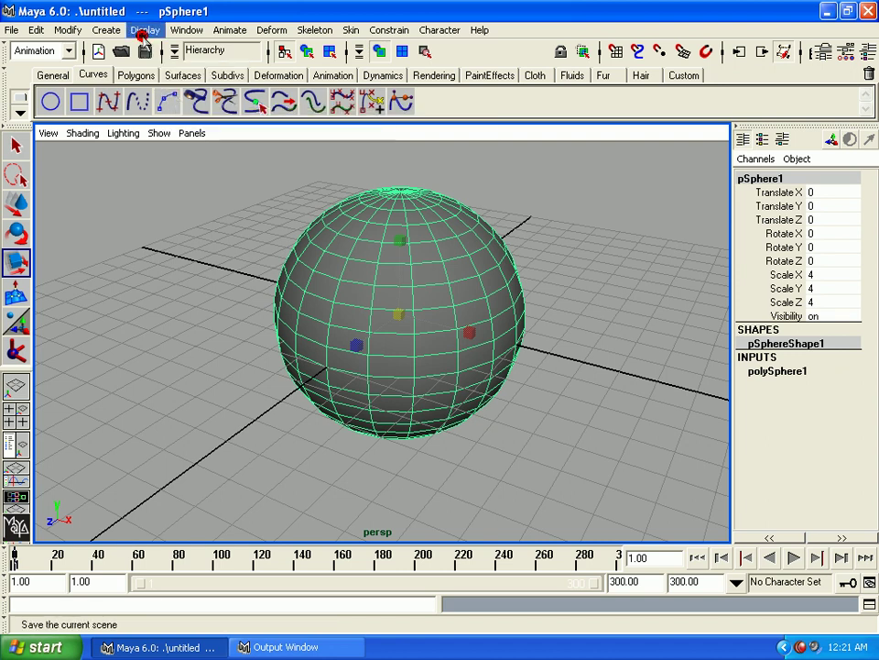
Template the sphere via Display > Object Display and set selection to object mode.
{"action": "left_click", "coordinate": [144, 30]}
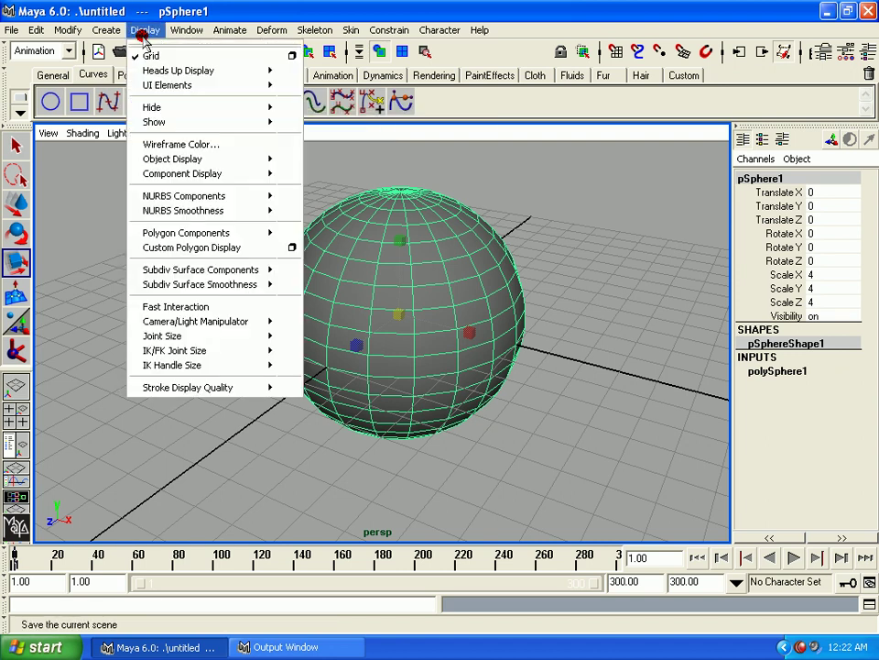
{"action": "left_click", "coordinate": [224, 158]}
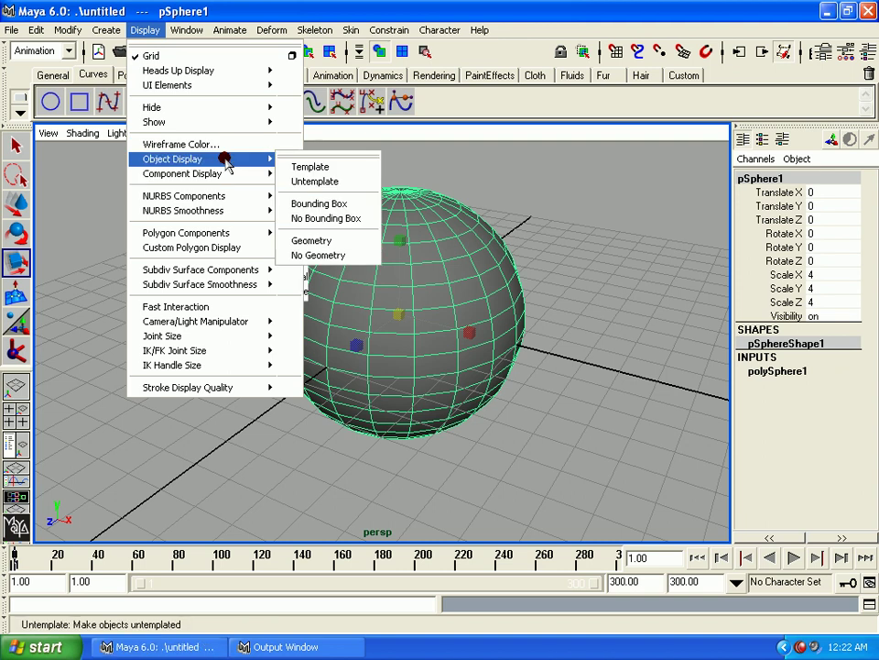
{"action": "left_click", "coordinate": [293, 169]}
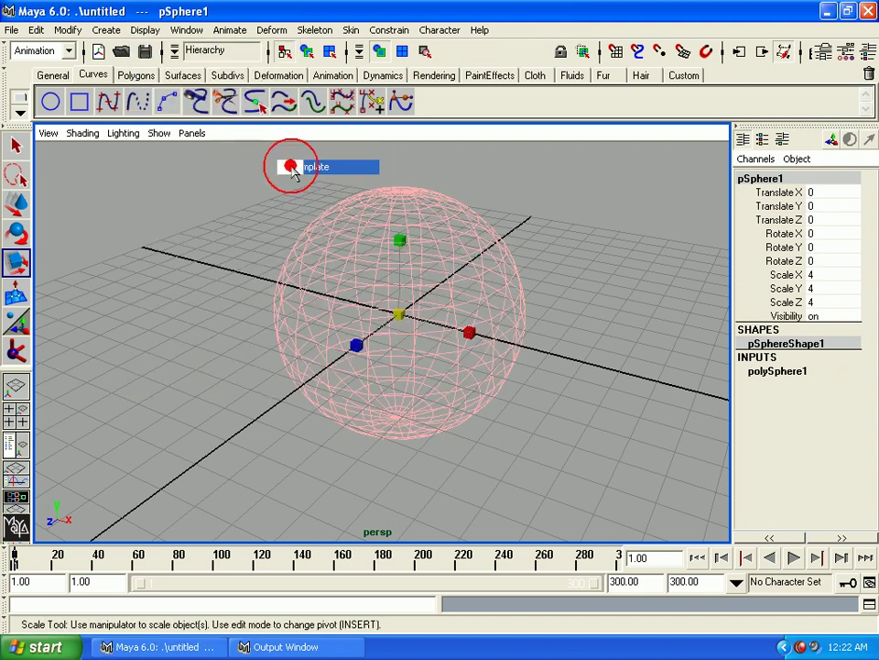
{"action": "left_click", "coordinate": [594, 314]}
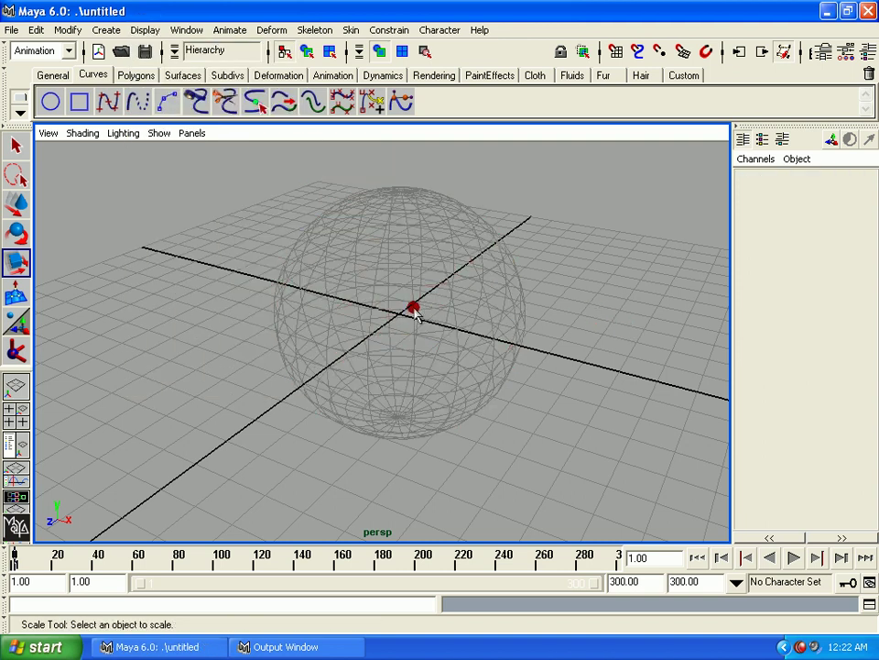
{"action": "right_click_drag", "start_coordinate": [408, 355], "coordinate": [323, 191], "text": "alt"}
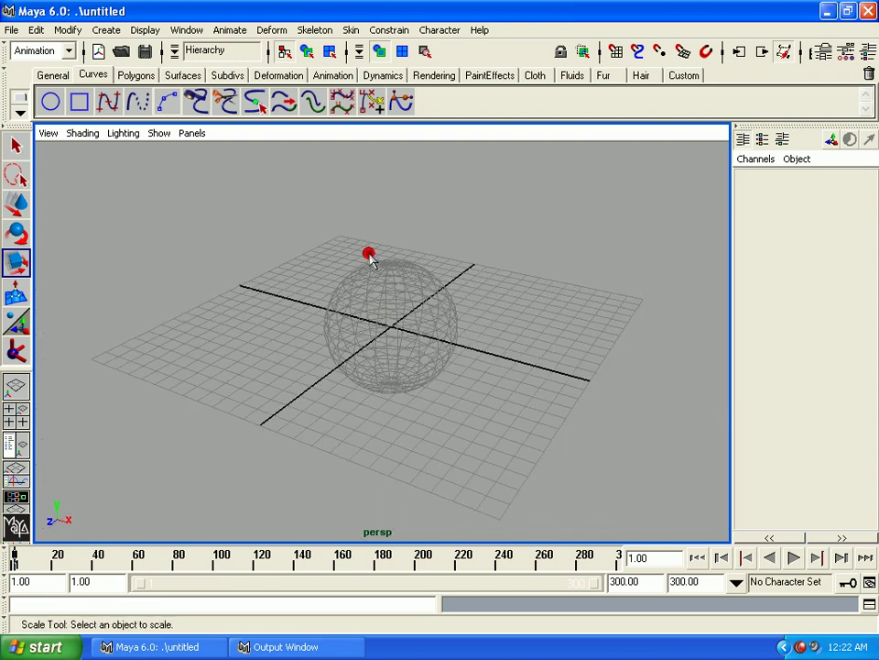
{"action": "left_click_drag", "start_coordinate": [239, 198], "coordinate": [587, 495]}
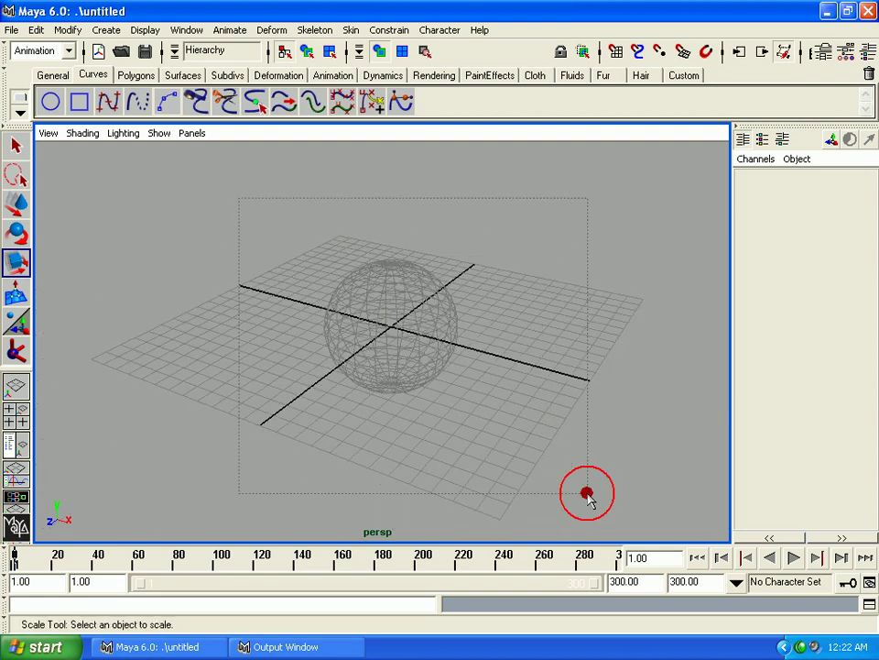
{"action": "left_click", "coordinate": [308, 52]}
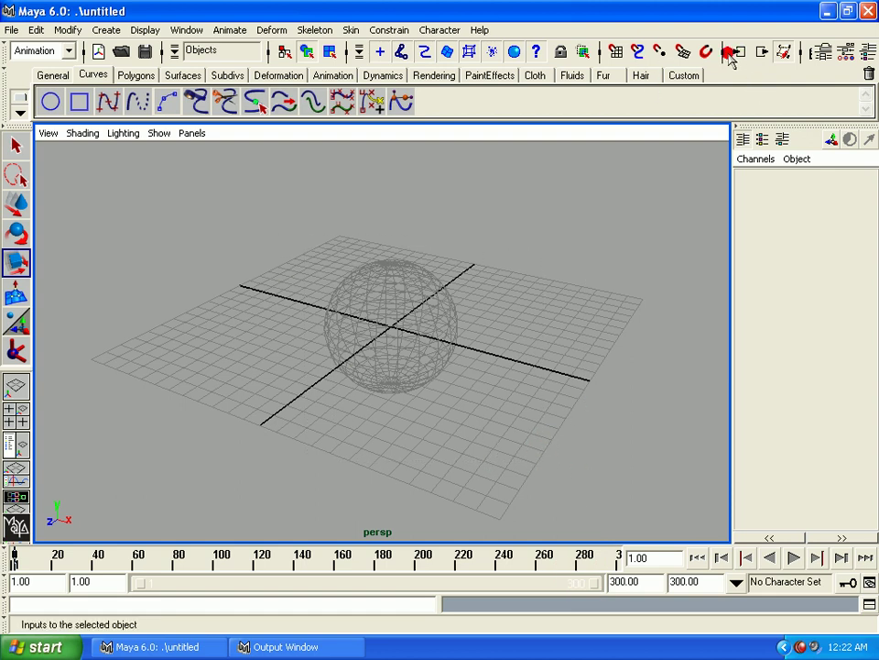
Render the current frame, confirming the templated sphere is absent, and close the Render View.
{"action": "left_click", "coordinate": [797, 51]}
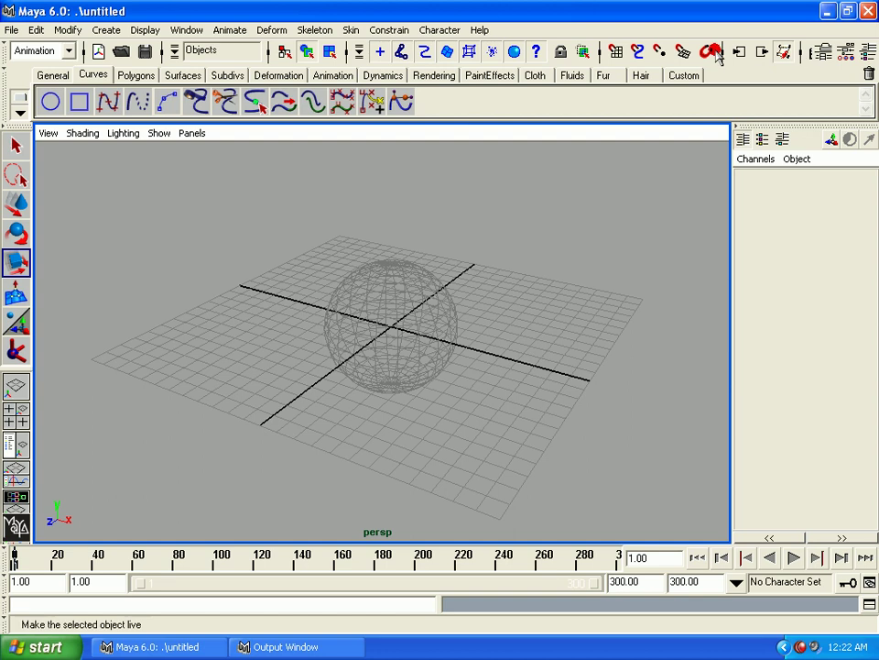
{"action": "left_click", "coordinate": [730, 51]}
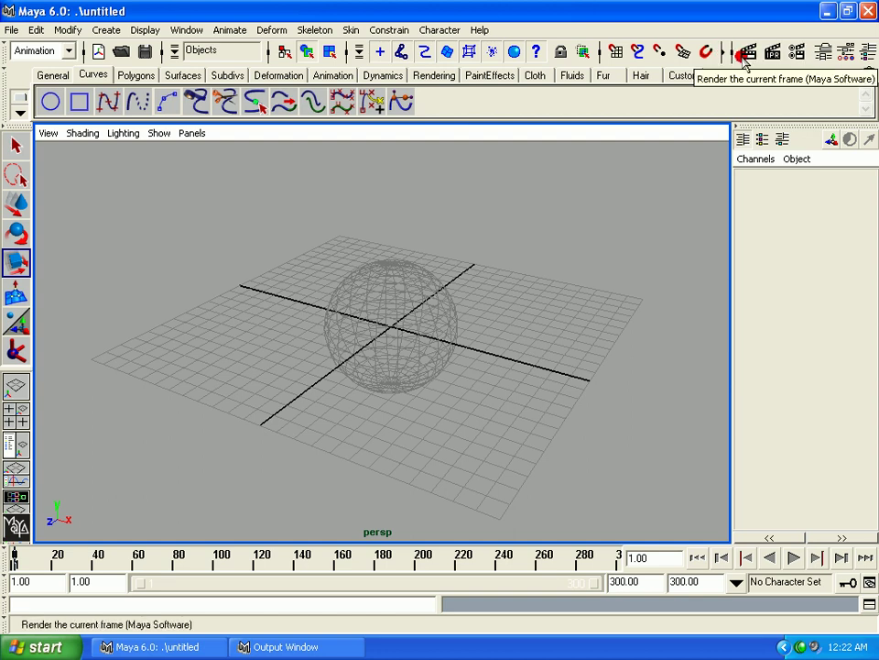
{"action": "left_click", "coordinate": [743, 57]}
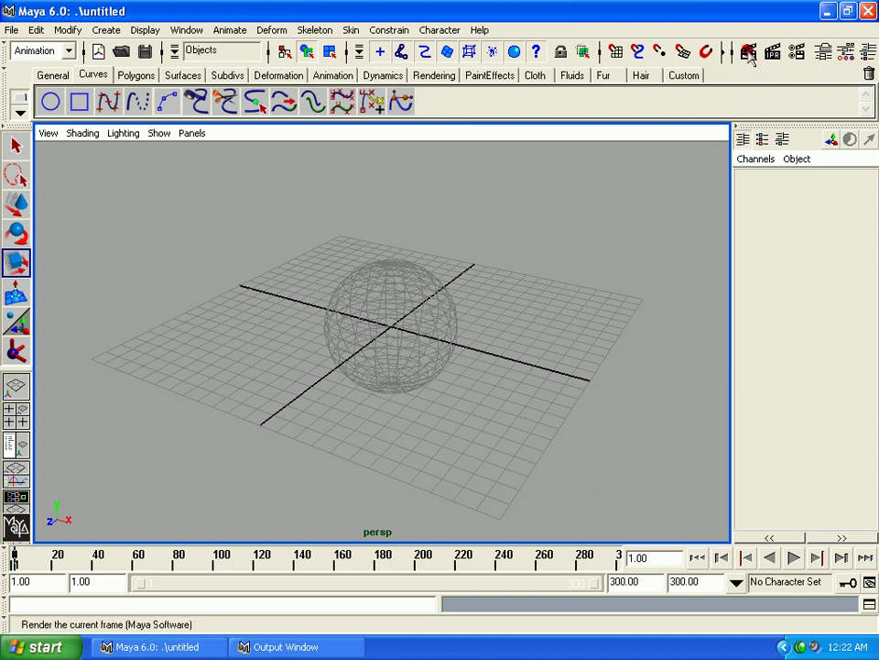
{"action": "left_click", "coordinate": [747, 52]}
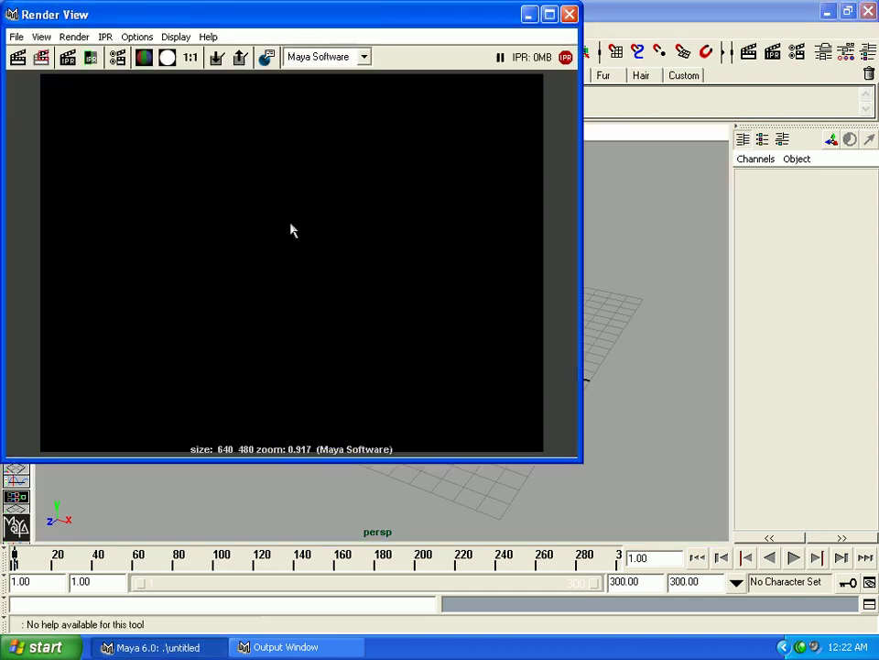
{"action": "mouse_move", "coordinate": [340, 19]}
{"action": "left_mouse_down"}
{"action": "mouse_move", "coordinate": [731, 78]}
{"action": "mouse_move", "coordinate": [398, 115]}
{"action": "left_mouse_up"}
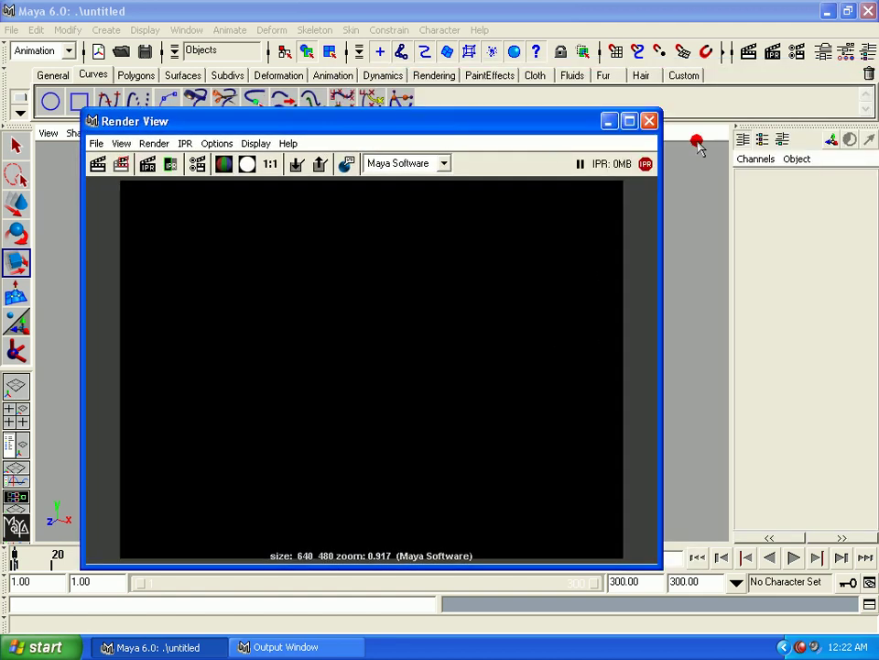
{"action": "left_click", "coordinate": [649, 122]}
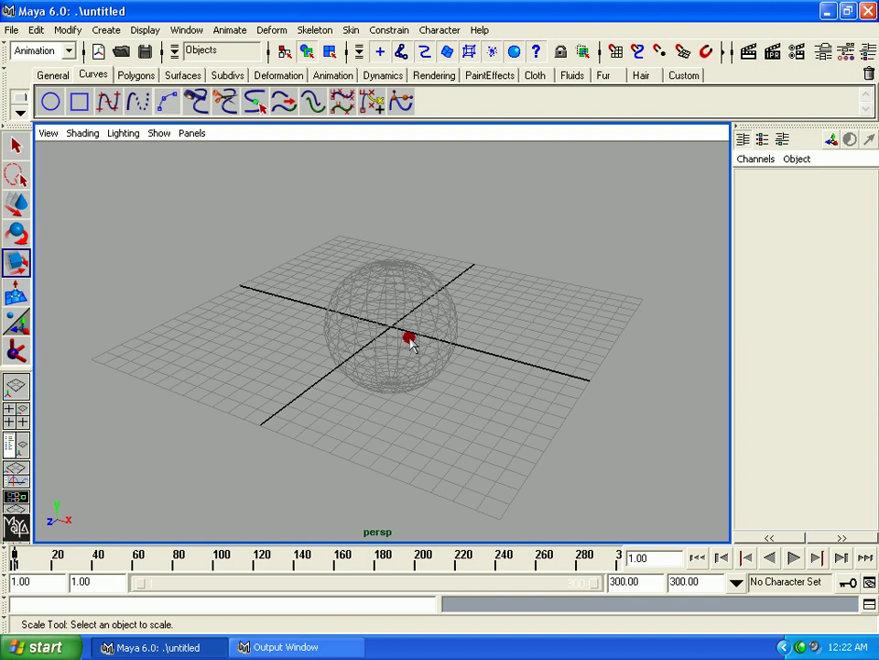
Choose the Move tool, set Hierarchy selection mode, and marquee-select the templated sphere.
{"action": "left_click", "coordinate": [535, 505]}
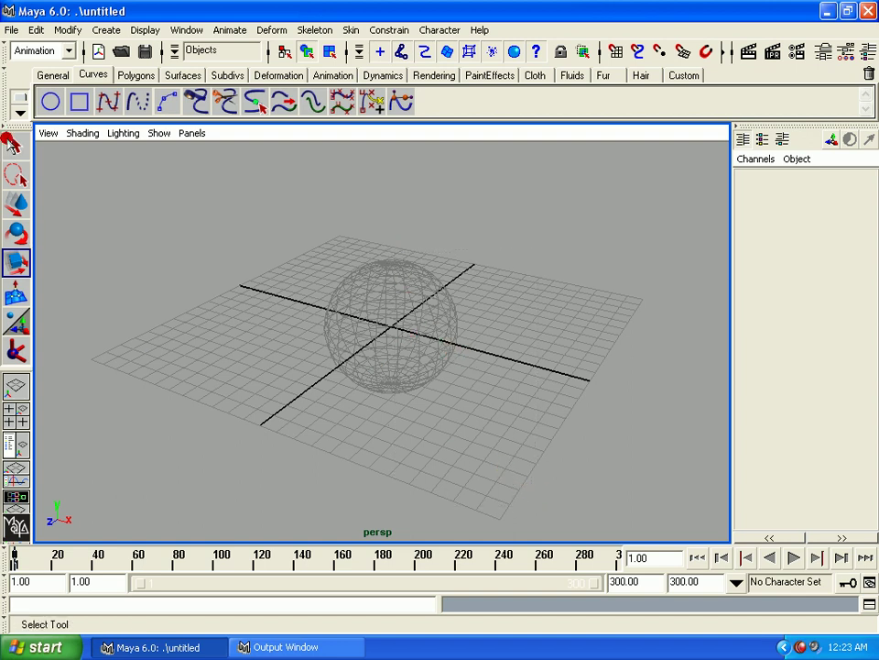
{"action": "left_click", "coordinate": [16, 174]}
{"action": "left_click", "coordinate": [623, 385]}
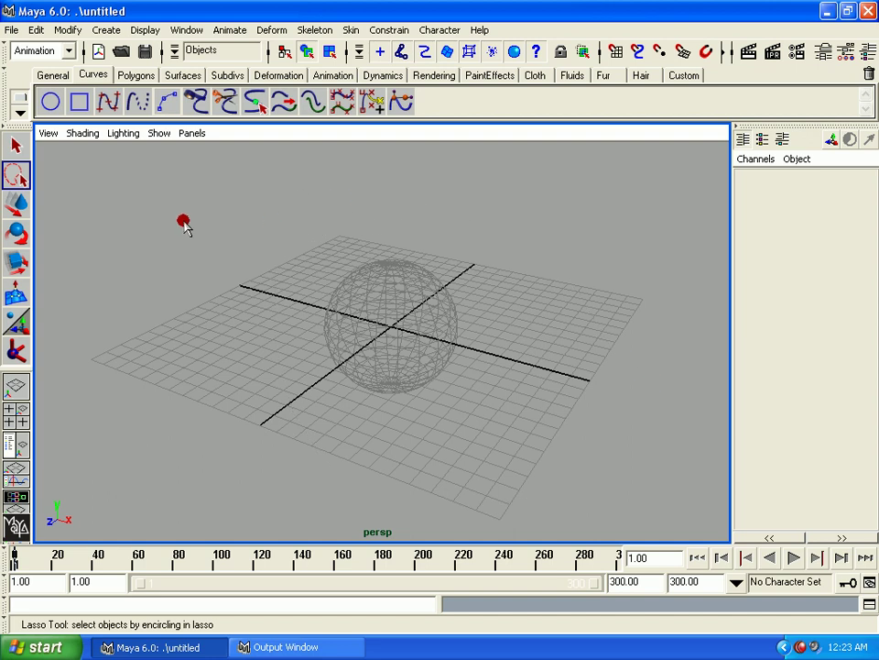
{"action": "left_click", "coordinate": [18, 205]}
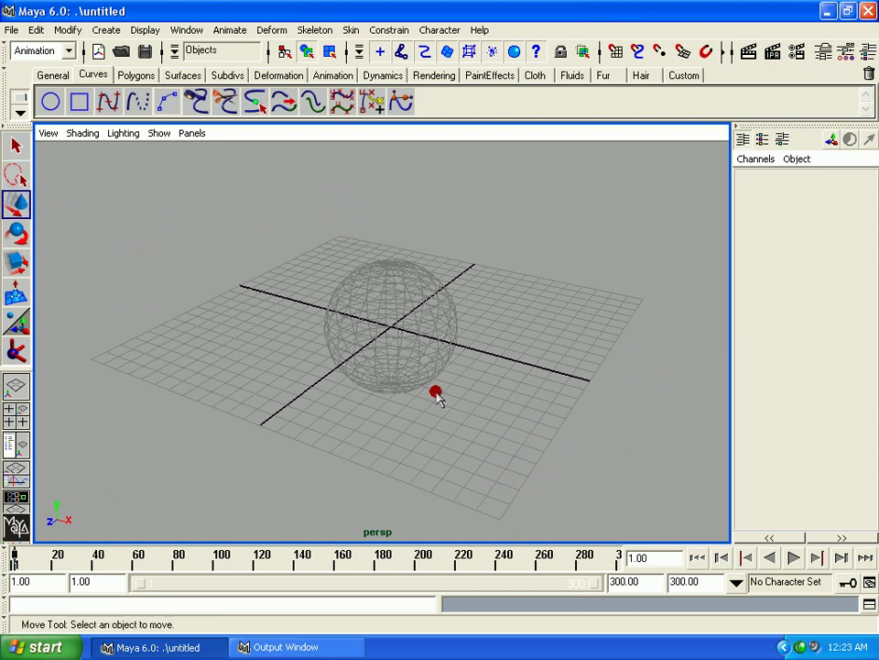
{"action": "left_click", "coordinate": [282, 53]}
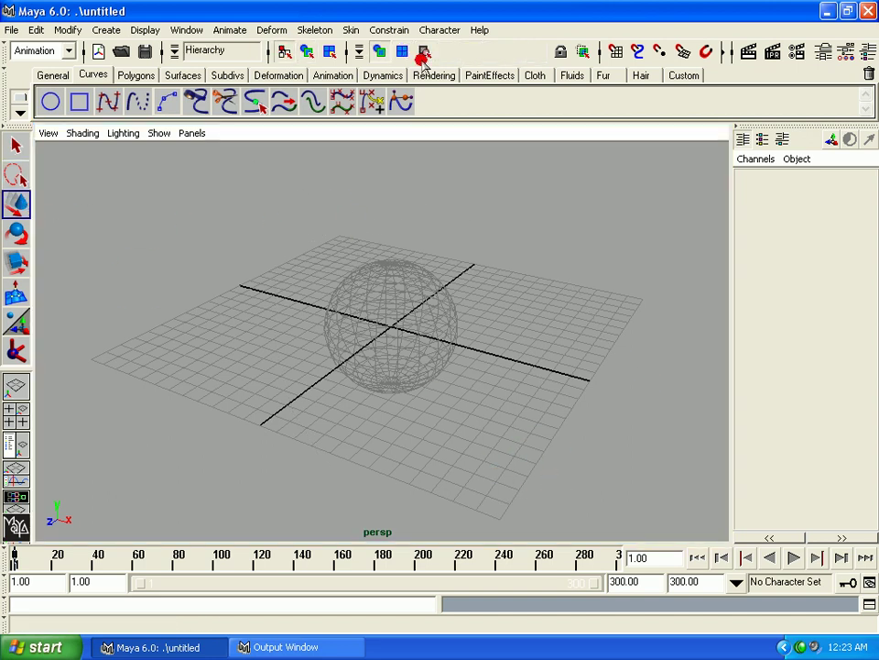
{"action": "left_click_drag", "start_coordinate": [287, 163], "coordinate": [579, 446]}
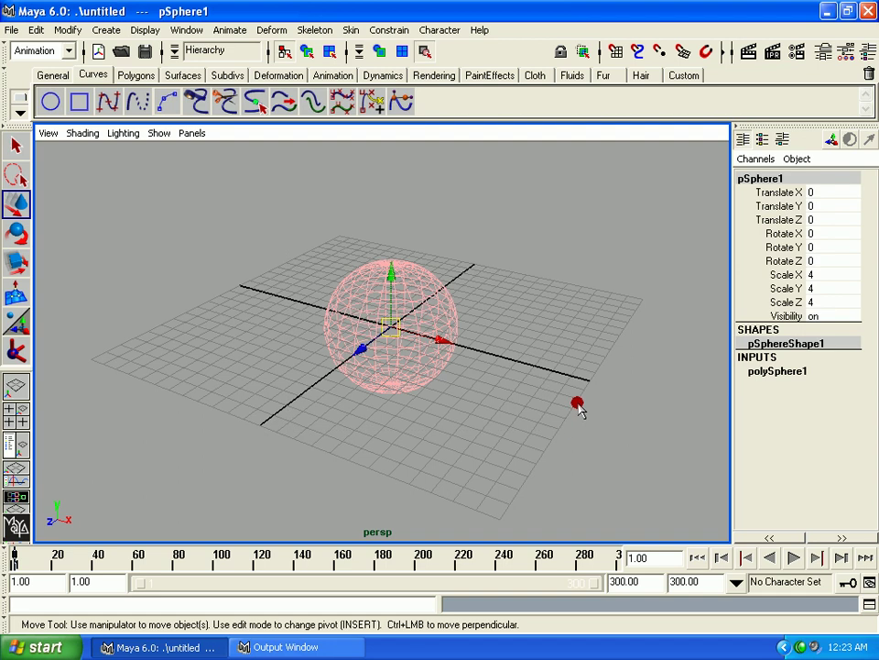
Untemplate the sphere, render the frame to confirm it appears, and close the Render View.
{"action": "left_click", "coordinate": [147, 30]}
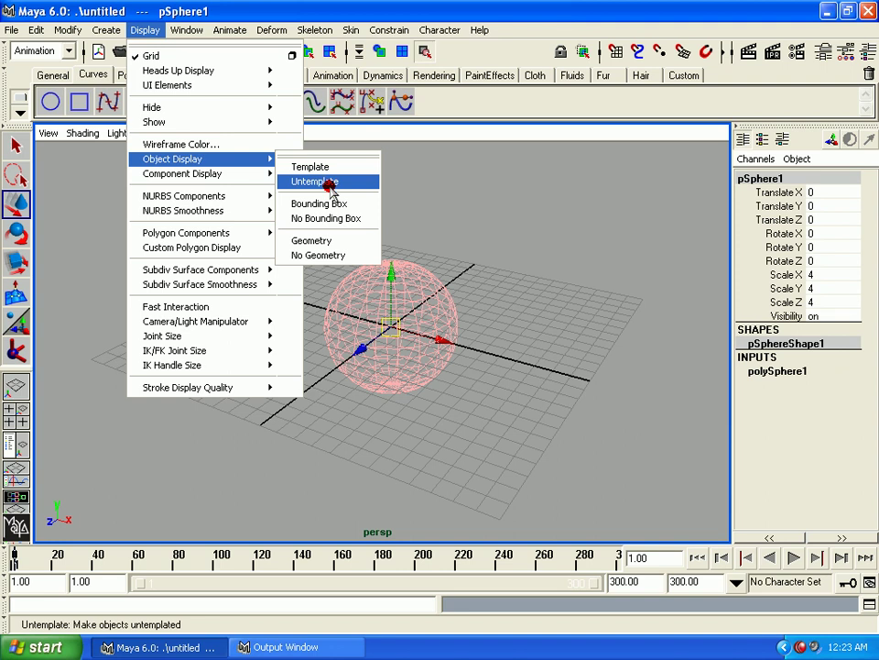
{"action": "left_click", "coordinate": [332, 183]}
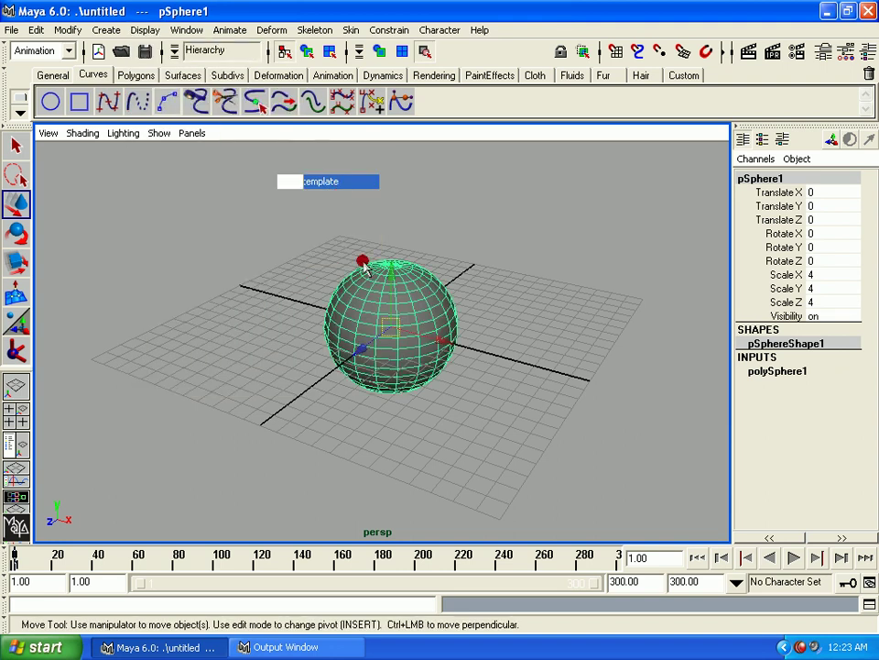
{"action": "left_click", "coordinate": [496, 285]}
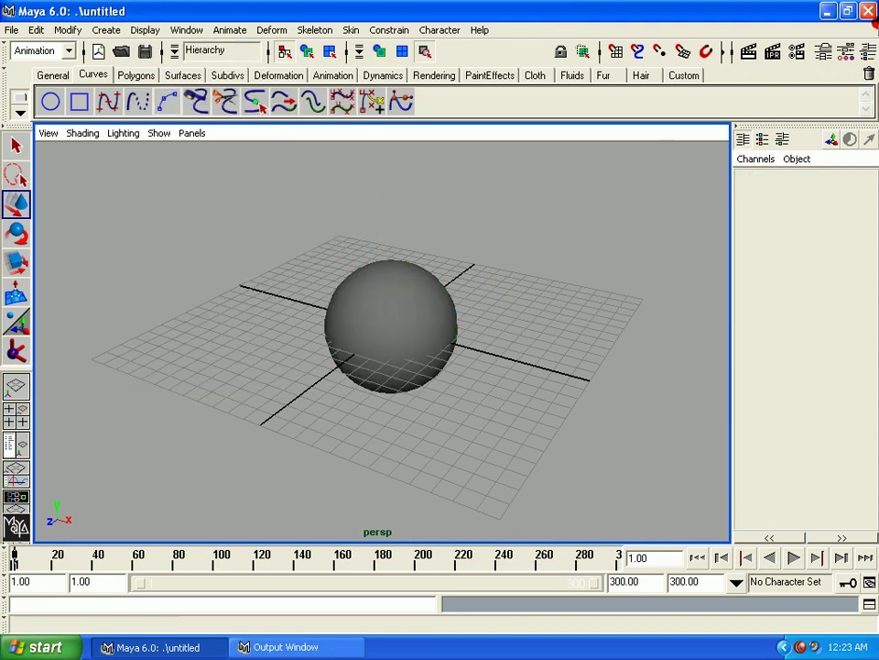
{"action": "left_click", "coordinate": [747, 52]}
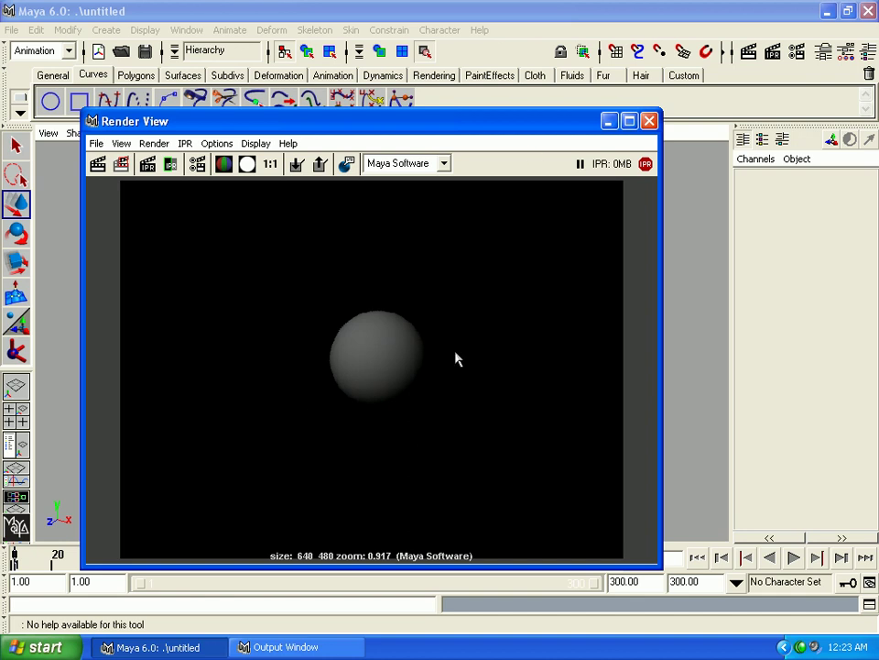
{"action": "left_click", "coordinate": [648, 122]}
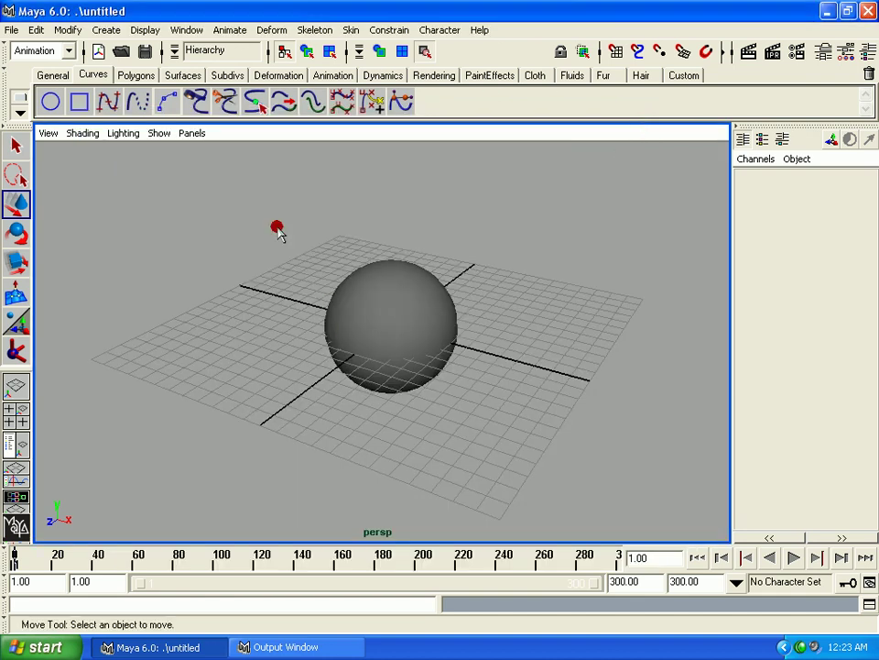
{"action": "left_click_drag", "start_coordinate": [269, 223], "coordinate": [530, 403]}
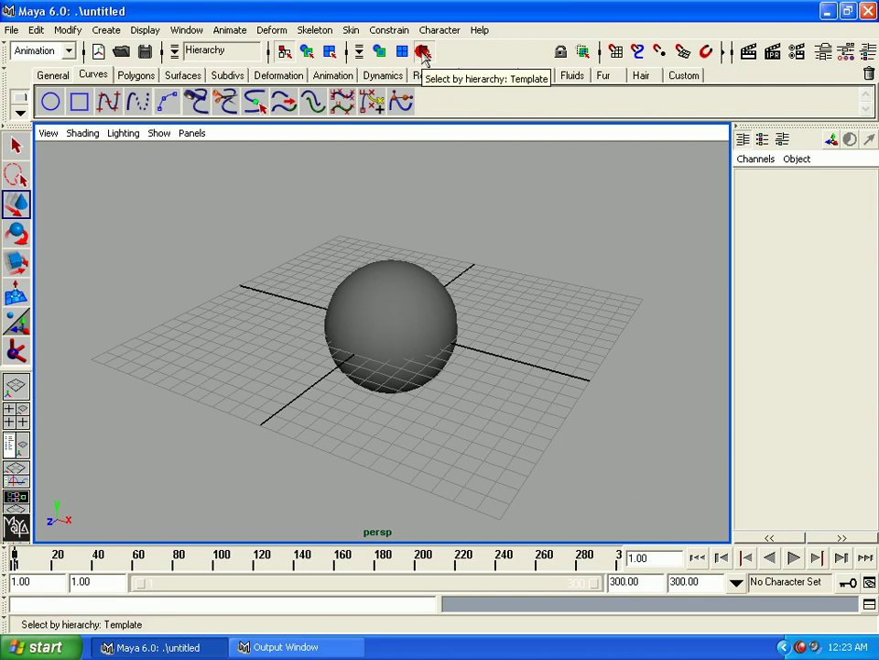
Switch to point component mode and marquee-select a small group of top-cap vertices.
{"action": "left_click", "coordinate": [329, 52]}
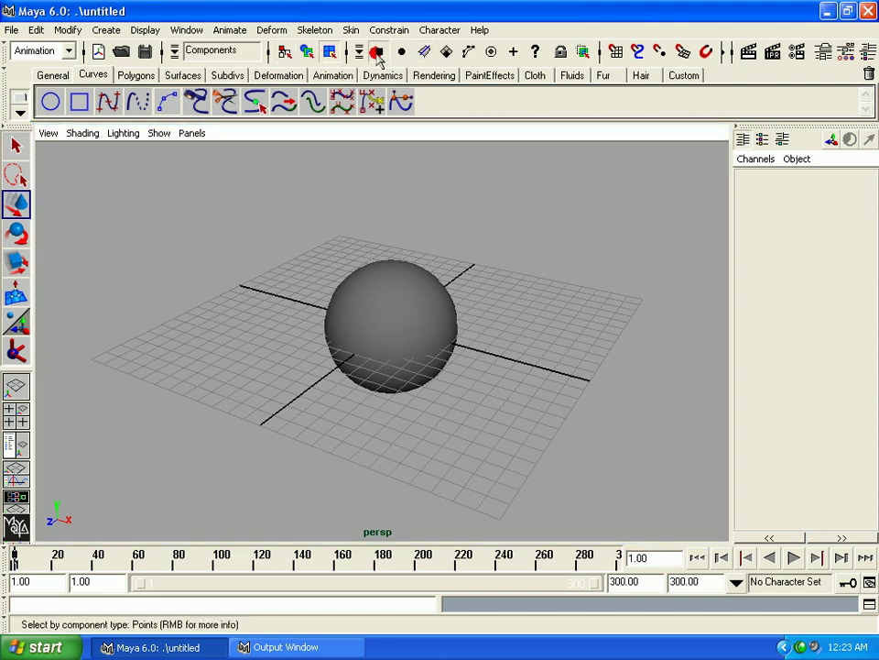
{"action": "left_click", "coordinate": [409, 306]}
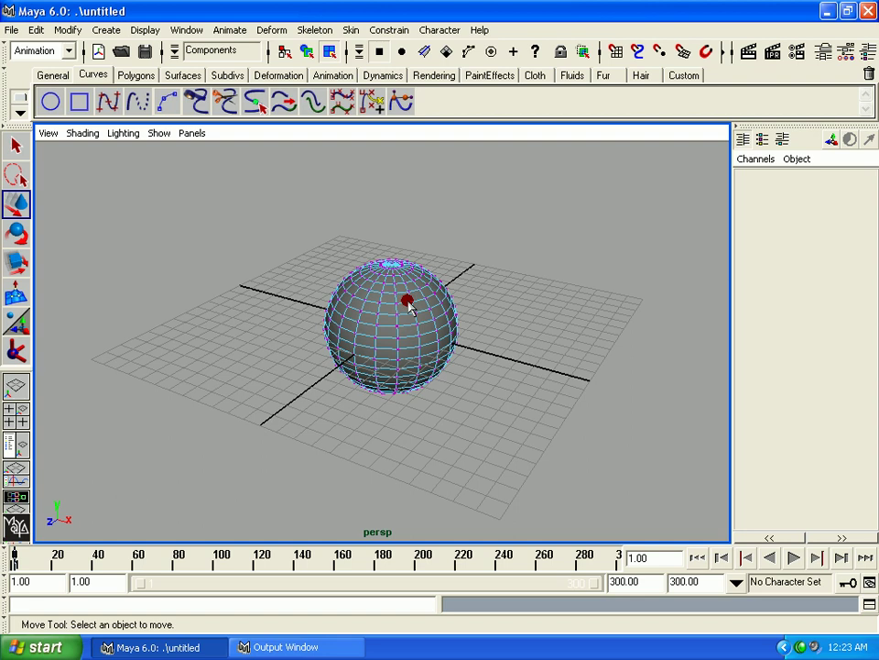
{"action": "left_click_drag", "start_coordinate": [230, 165], "coordinate": [555, 324]}
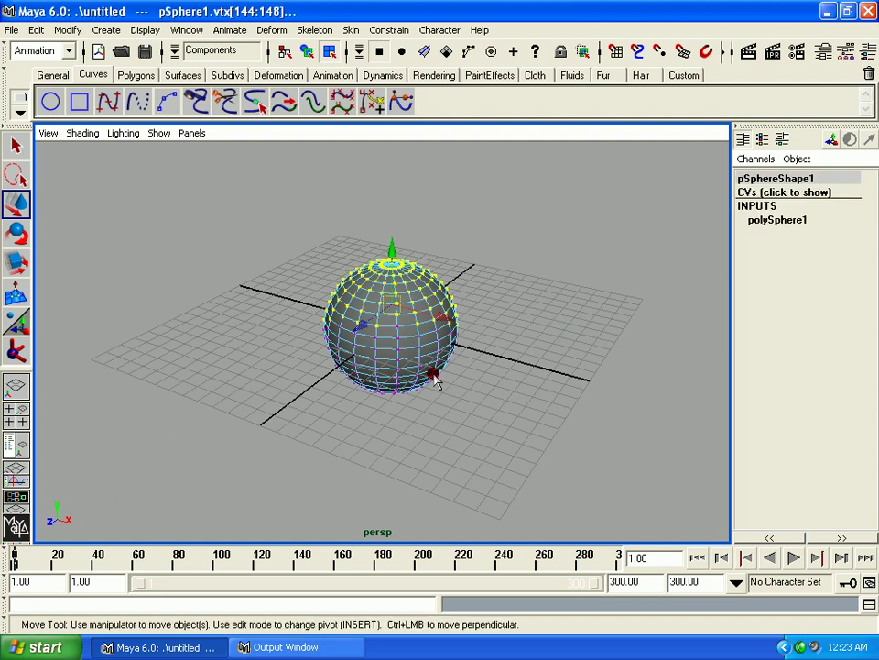
{"action": "key", "text": "z"}
{"action": "key", "text": "z"}
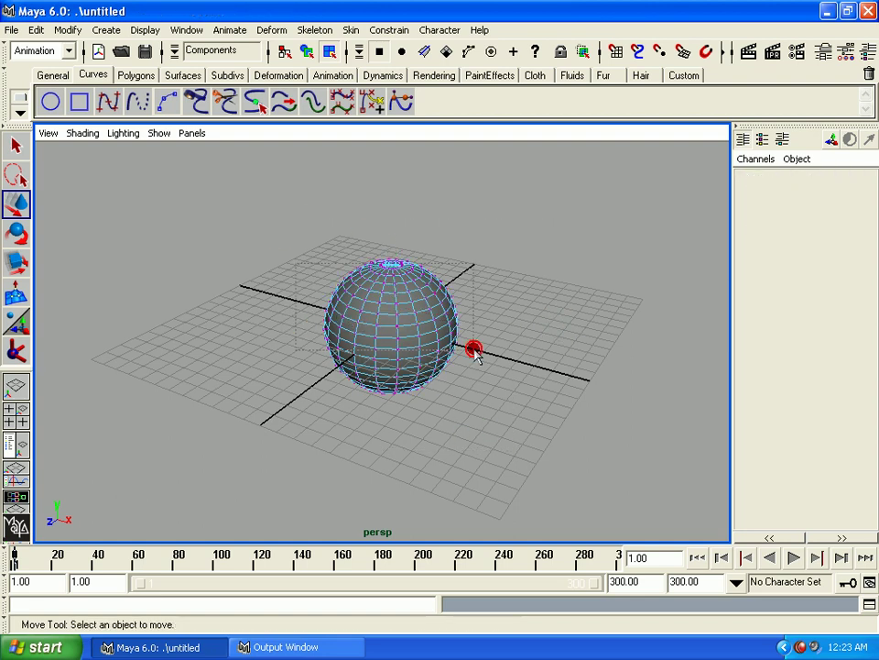
{"action": "key", "text": "shift+z"}
{"action": "key", "text": "shift+z"}
{"action": "left_click_drag", "start_coordinate": [334, 239], "coordinate": [451, 311]}
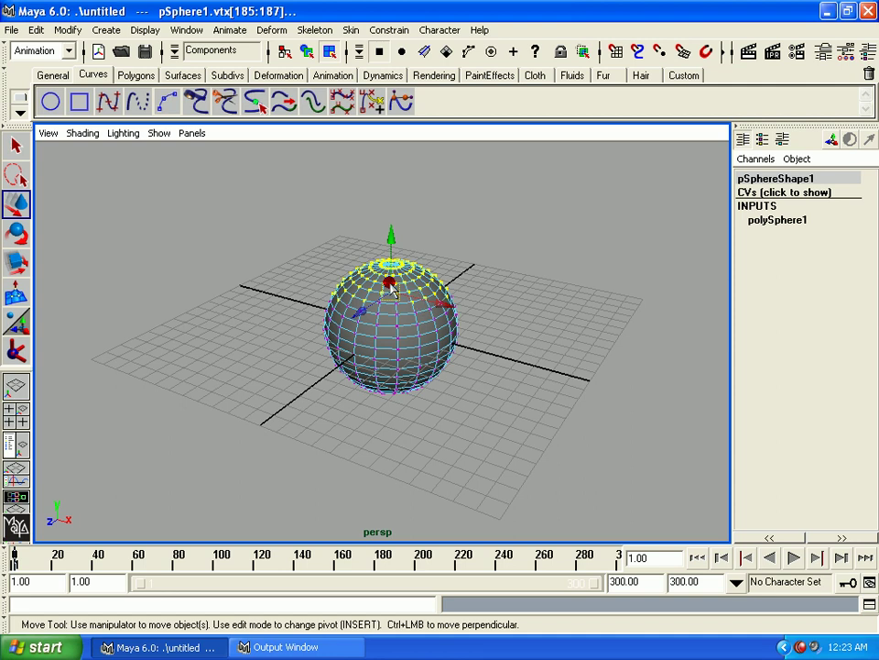
{"action": "left_click", "coordinate": [408, 307]}
Turn on parameter point, line and face selection masks for the sphere.
{"action": "right_click", "coordinate": [409, 309]}
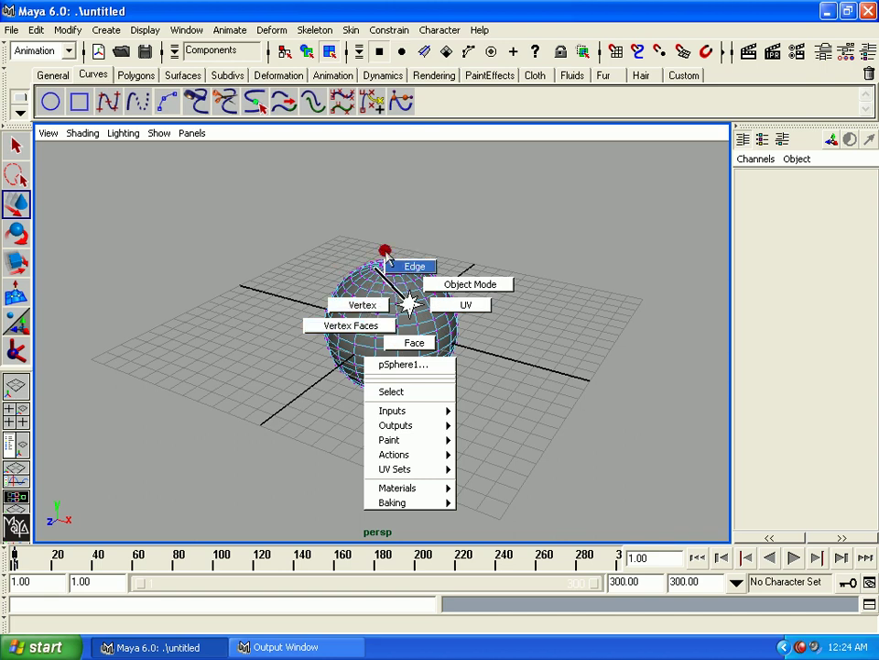
{"action": "left_click", "coordinate": [408, 308]}
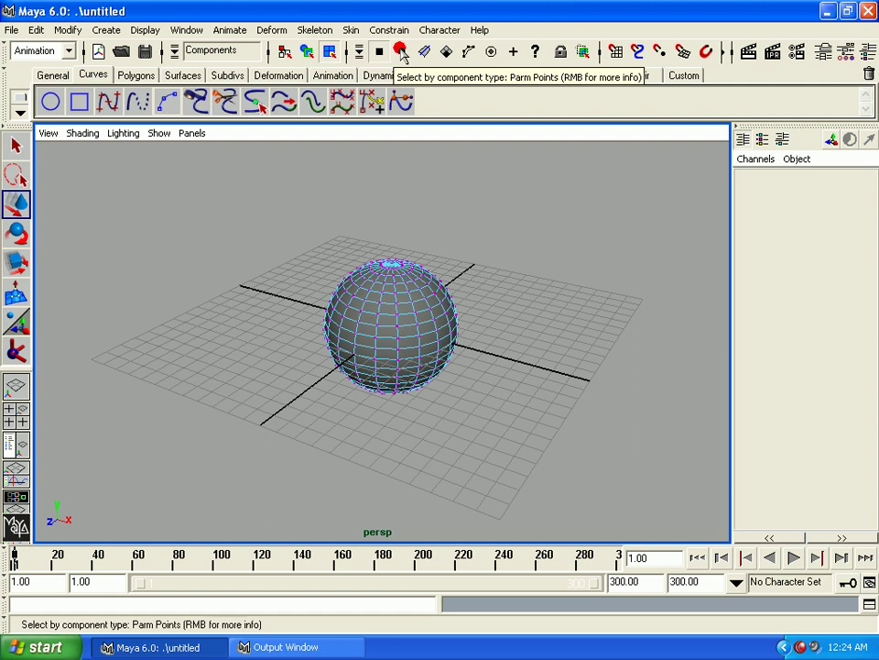
{"action": "left_click", "coordinate": [402, 53]}
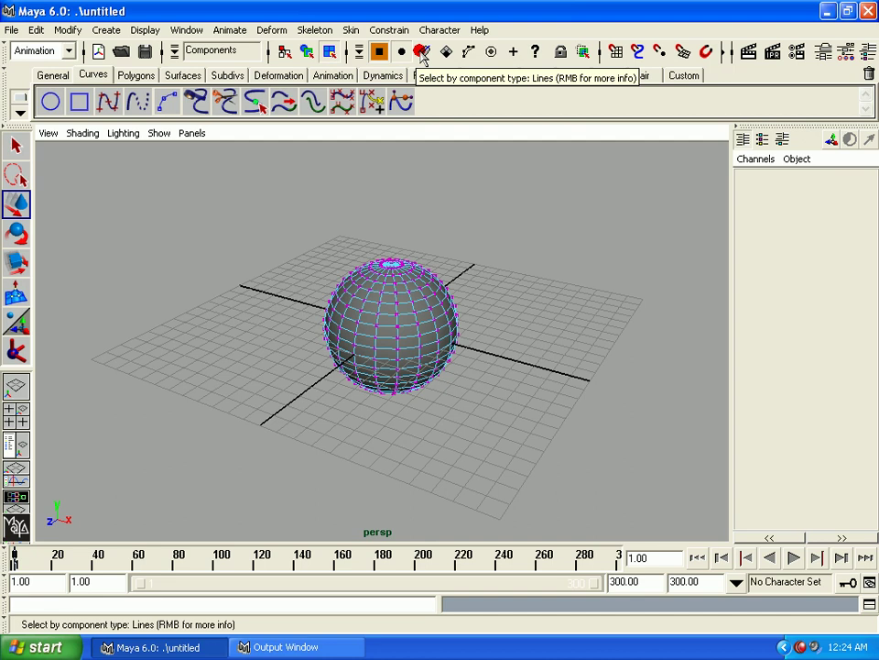
{"action": "left_click", "coordinate": [422, 53]}
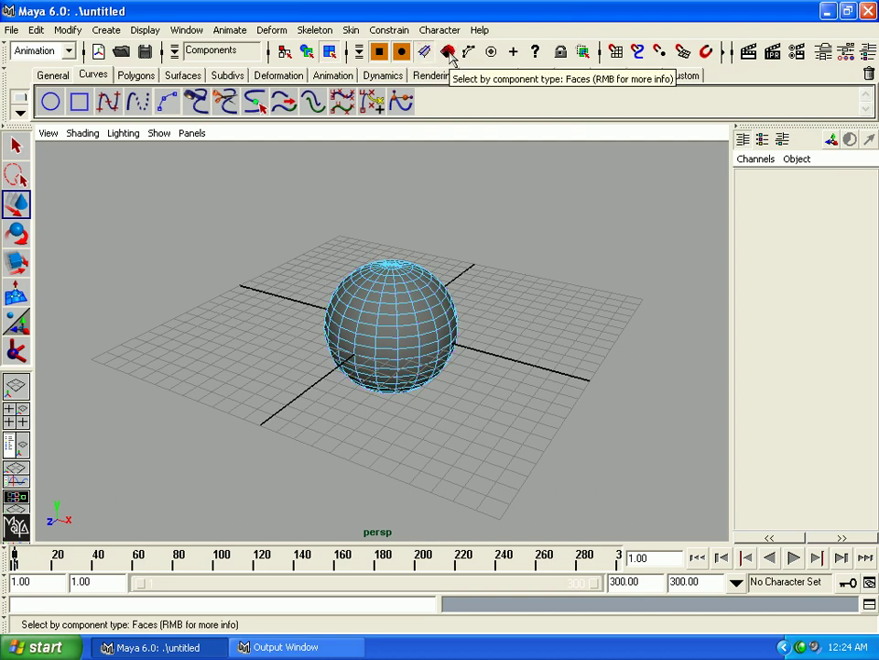
{"action": "left_click", "coordinate": [449, 52]}
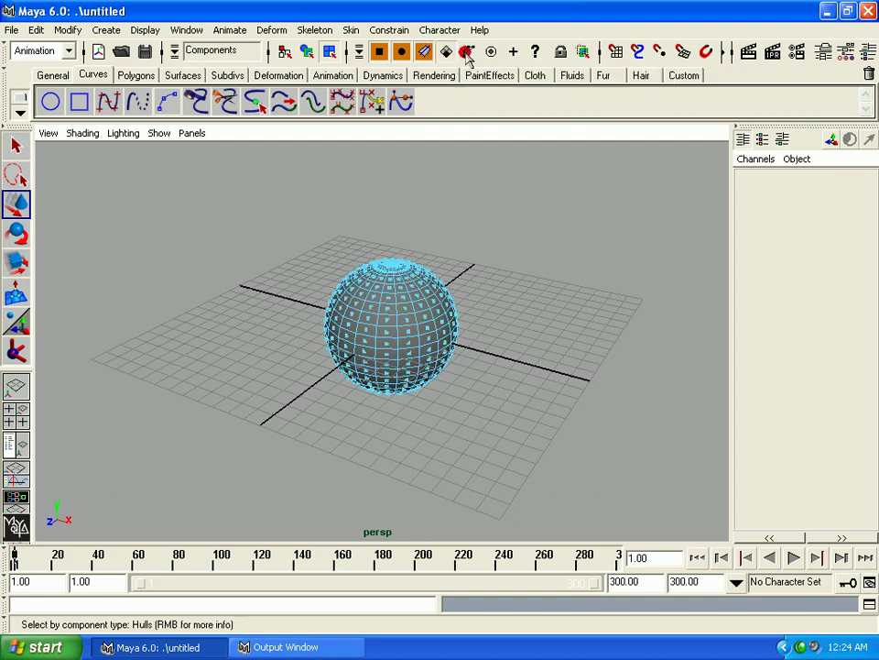
Switch those component masks back off and reselect the sphere in Object Mode.
{"action": "left_click", "coordinate": [465, 52]}
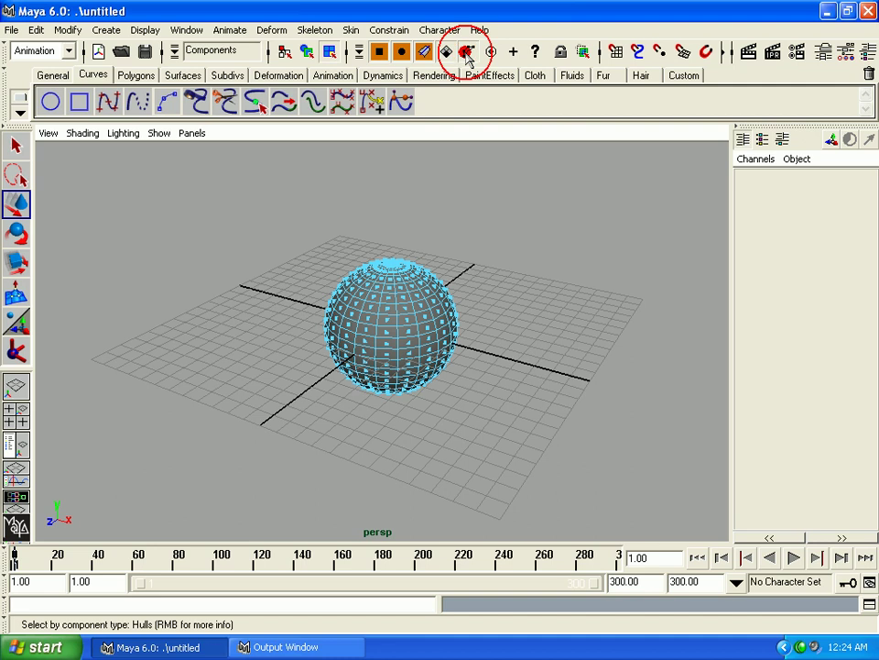
{"action": "left_click", "coordinate": [465, 52]}
{"action": "left_click", "coordinate": [424, 52]}
{"action": "left_click", "coordinate": [401, 52]}
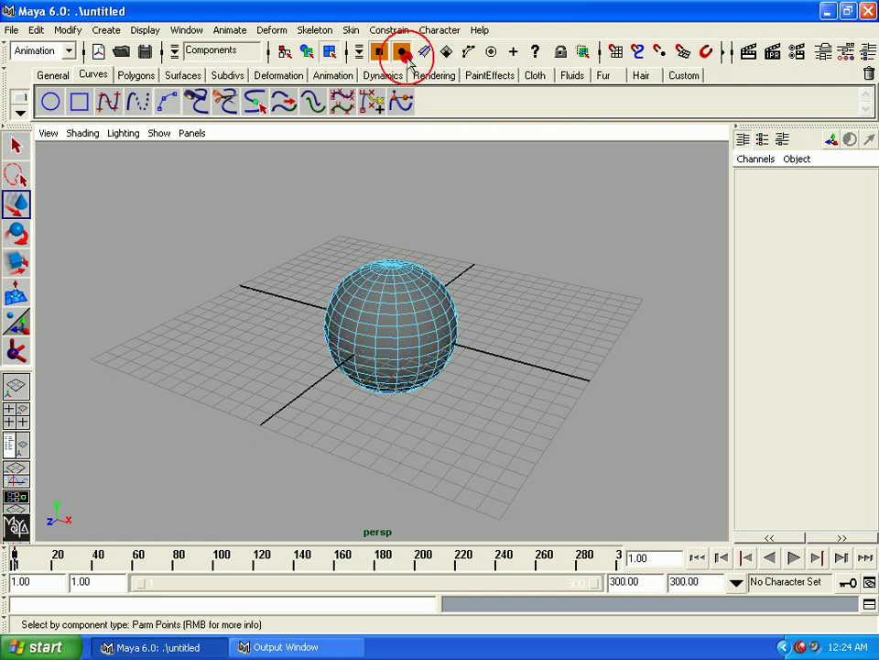
{"action": "left_click", "coordinate": [380, 52]}
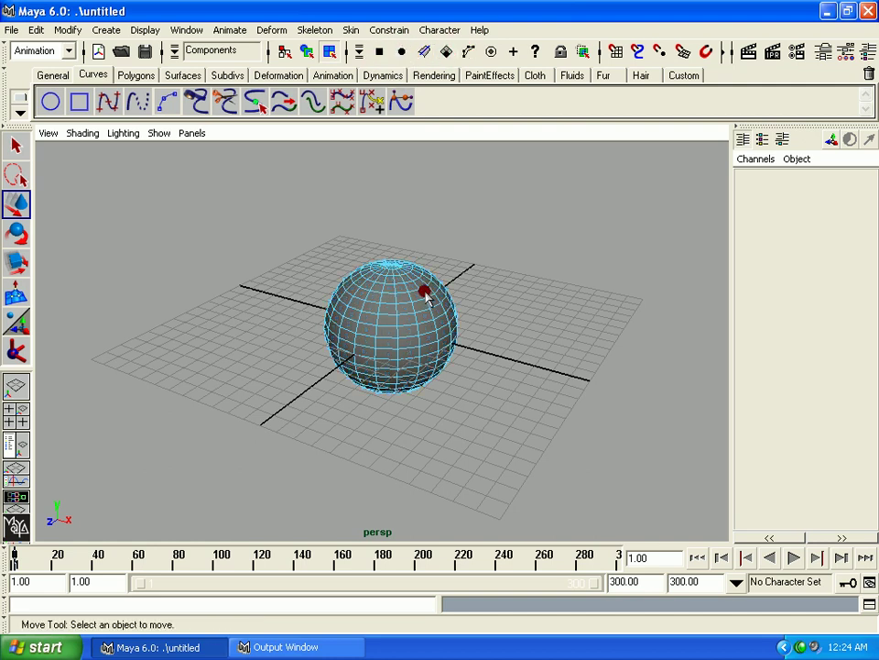
{"action": "right_click_drag", "start_coordinate": [411, 299], "coordinate": [450, 283]}
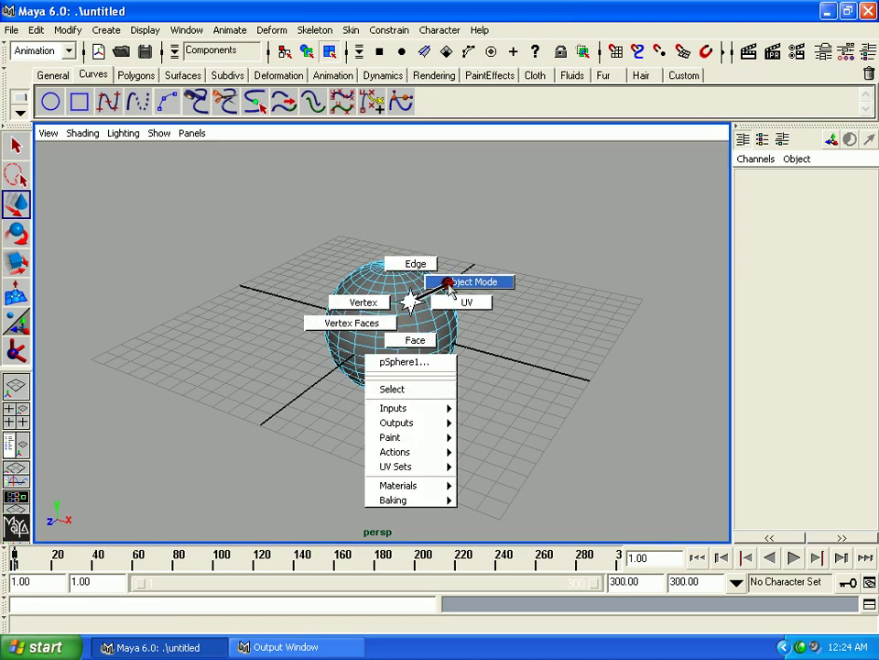
{"action": "left_click", "coordinate": [405, 303]}
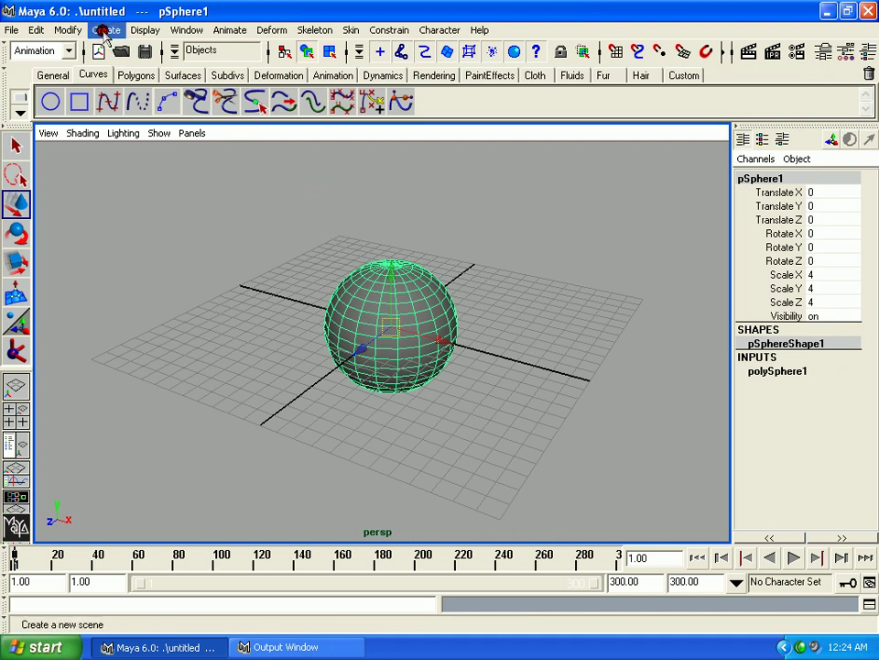
Create a NURBS sphere and move it to the left of pSphere1.
{"action": "left_click", "coordinate": [105, 31]}
{"action": "mouse_move", "coordinate": [138, 56]}
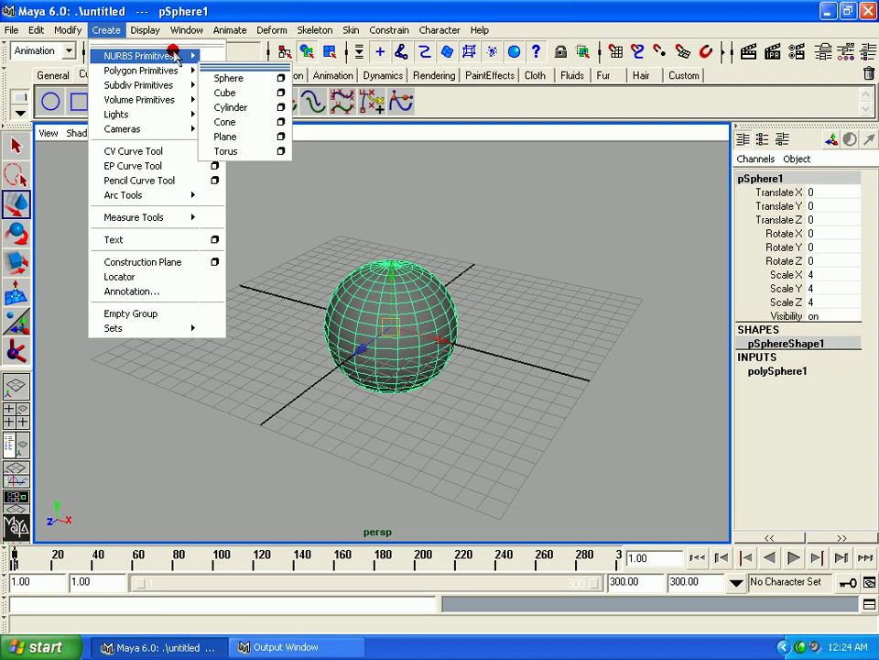
{"action": "left_click", "coordinate": [224, 62]}
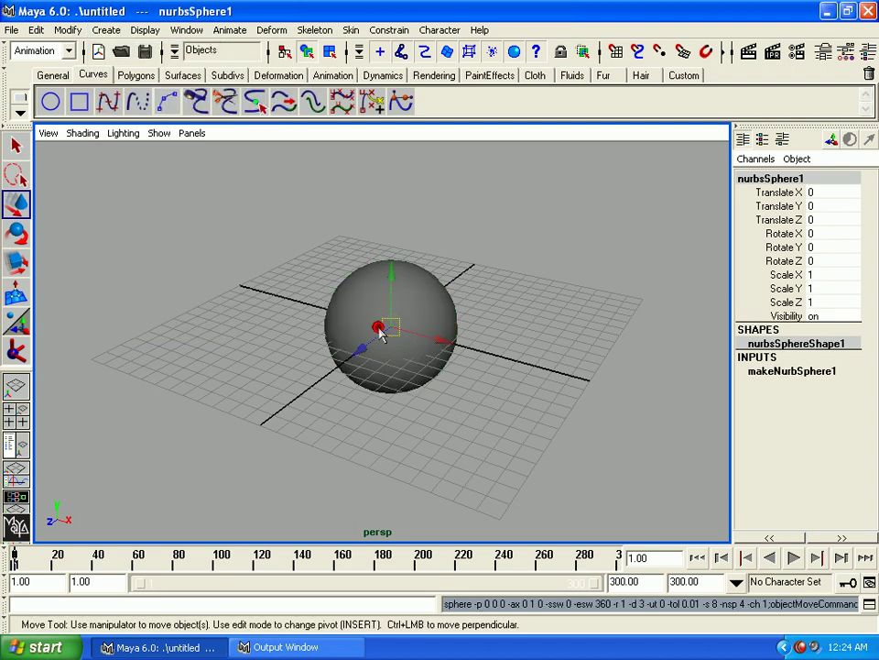
{"action": "mouse_move", "coordinate": [381, 334]}
{"action": "left_mouse_down"}
{"action": "mouse_move", "coordinate": [206, 333]}
{"action": "mouse_move", "coordinate": [204, 324]}
{"action": "left_mouse_up"}
Create a volume sphere and move it to the right, near 7.804, 1.230, -5.528.
{"action": "left_click", "coordinate": [144, 29]}
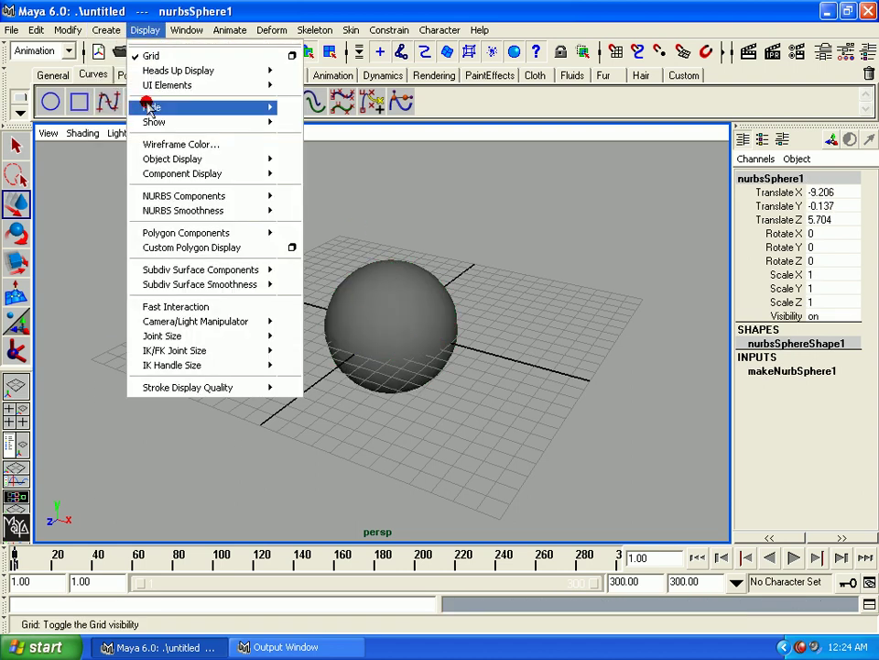
{"action": "left_click", "coordinate": [106, 30]}
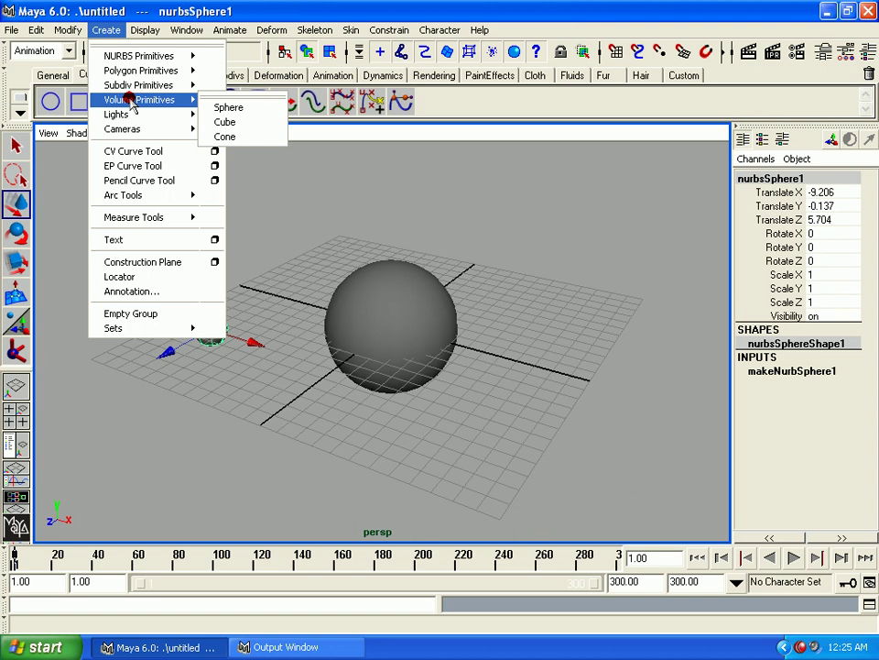
{"action": "left_click", "coordinate": [221, 107]}
{"action": "left_click_drag", "start_coordinate": [388, 328], "coordinate": [553, 314]}
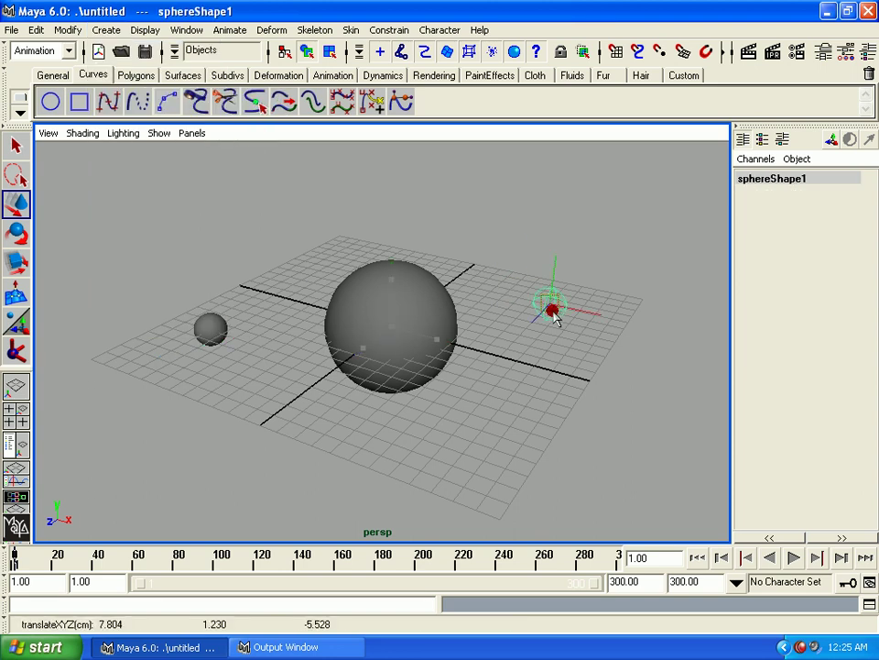
Deselect the volume sphere, select the large pSphere1, and bring up Display > Hide.
{"action": "left_click", "coordinate": [145, 29]}
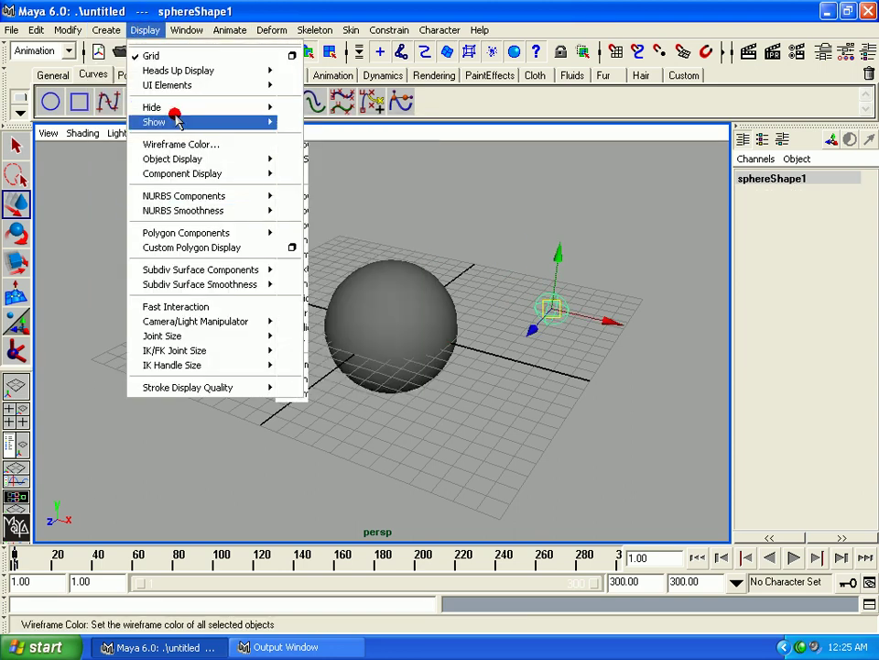
{"action": "left_click", "coordinate": [548, 234]}
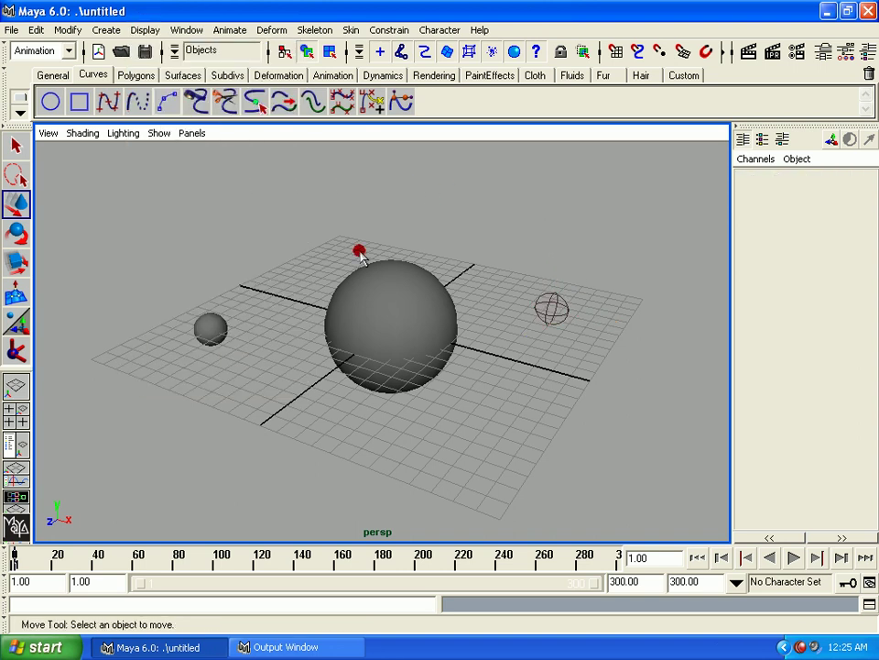
{"action": "left_click", "coordinate": [392, 383]}
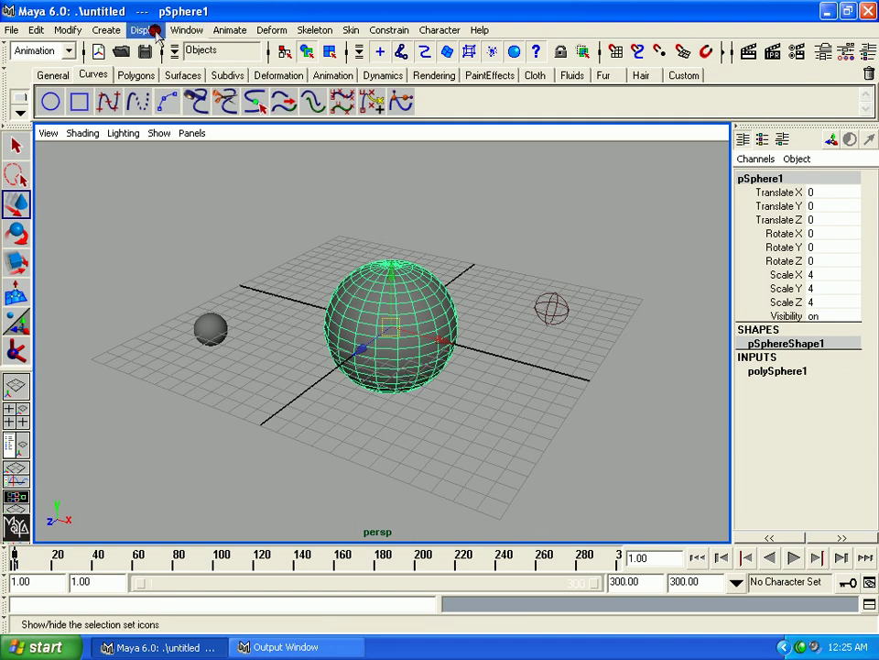
{"action": "left_click", "coordinate": [155, 30]}
{"action": "mouse_move", "coordinate": [152, 107]}
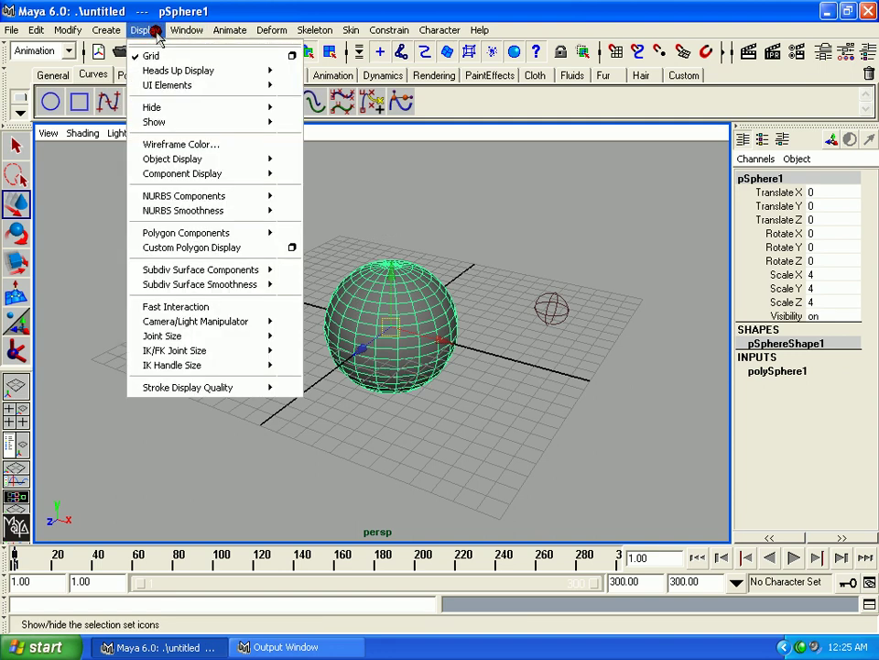
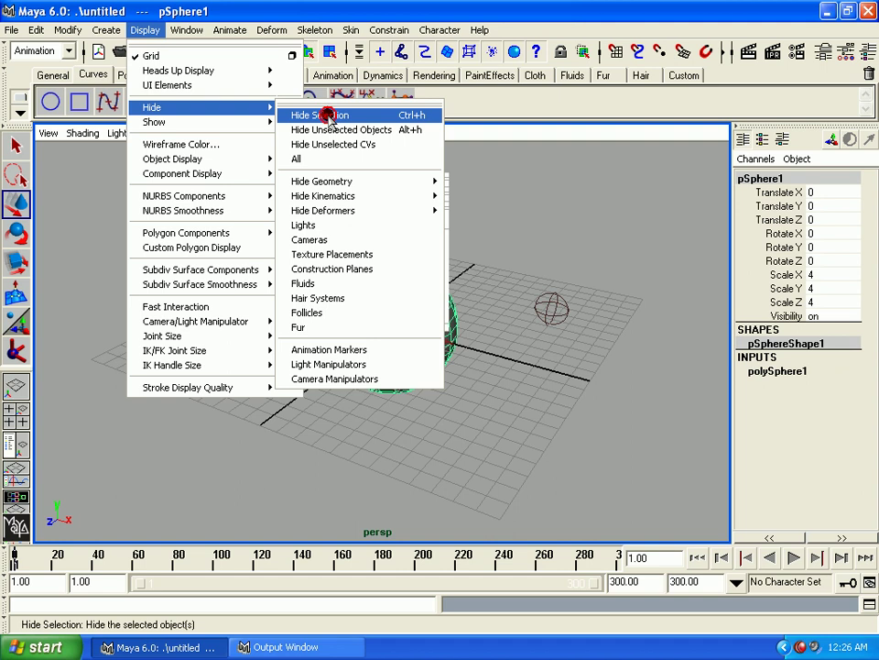
Hide the selected large sphere, then show all hidden geometry again.
{"action": "left_click", "coordinate": [330, 116]}
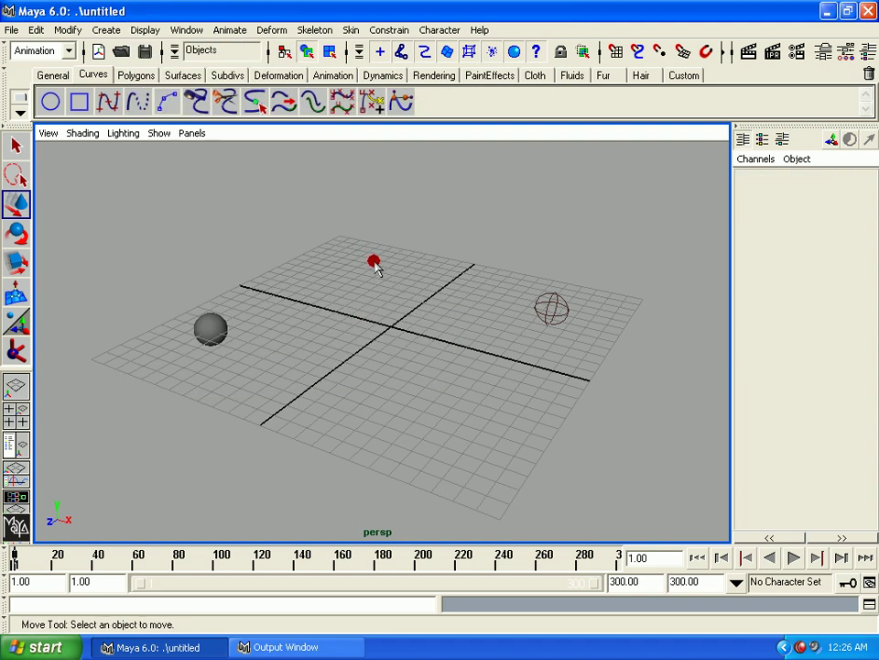
{"action": "left_click", "coordinate": [185, 30]}
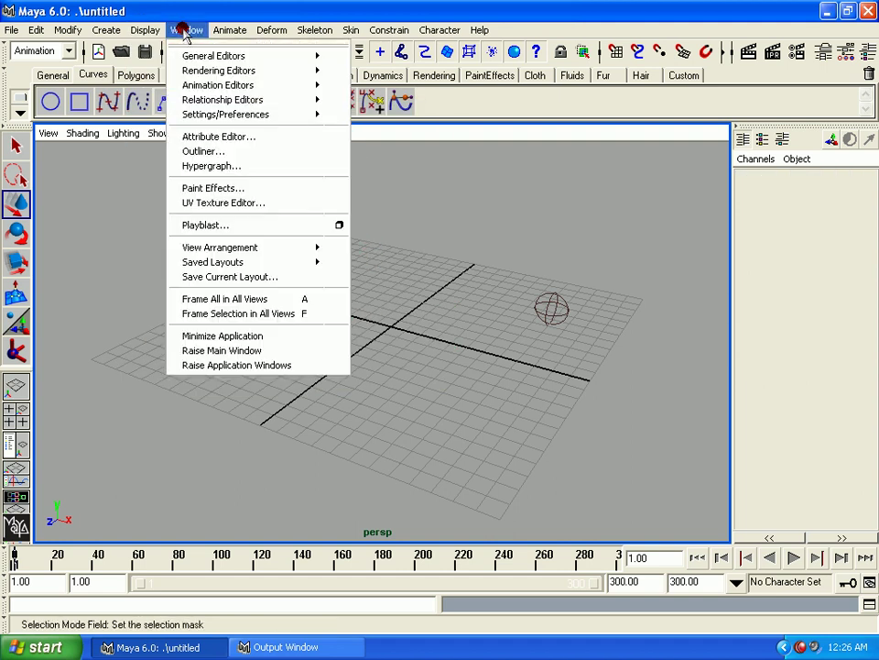
{"action": "mouse_move", "coordinate": [170, 122]}
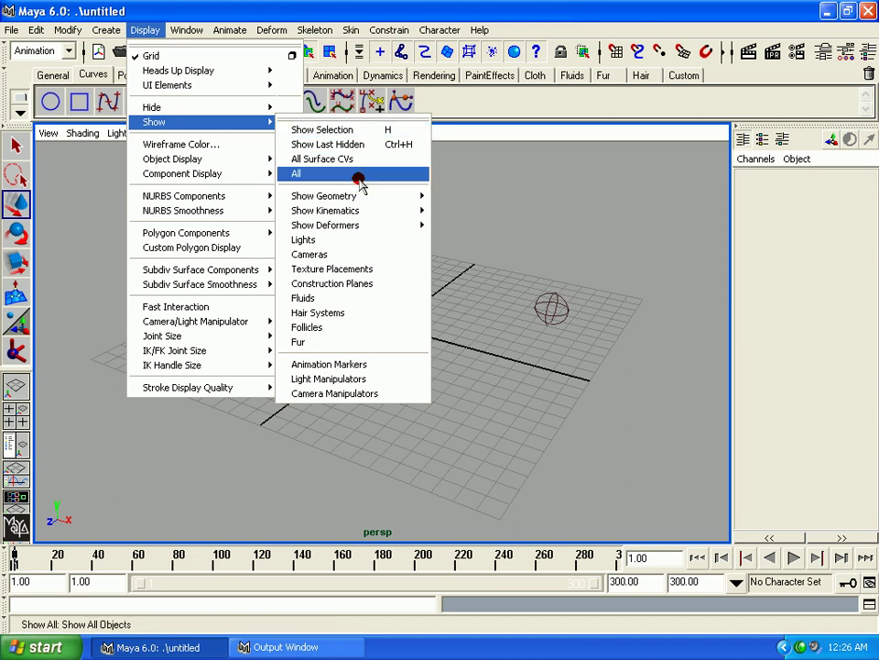
{"action": "mouse_move", "coordinate": [323, 196]}
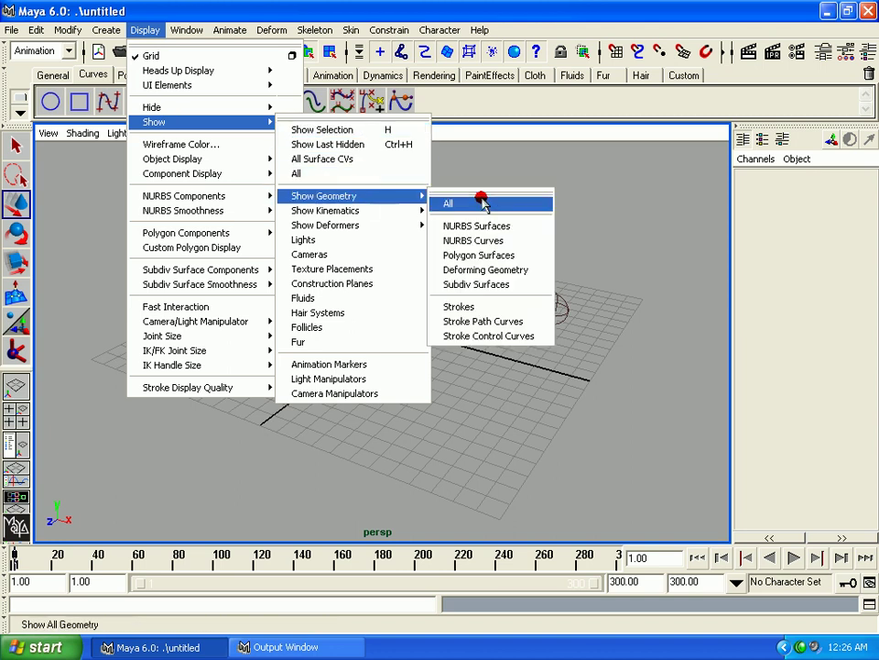
{"action": "left_click", "coordinate": [482, 200]}
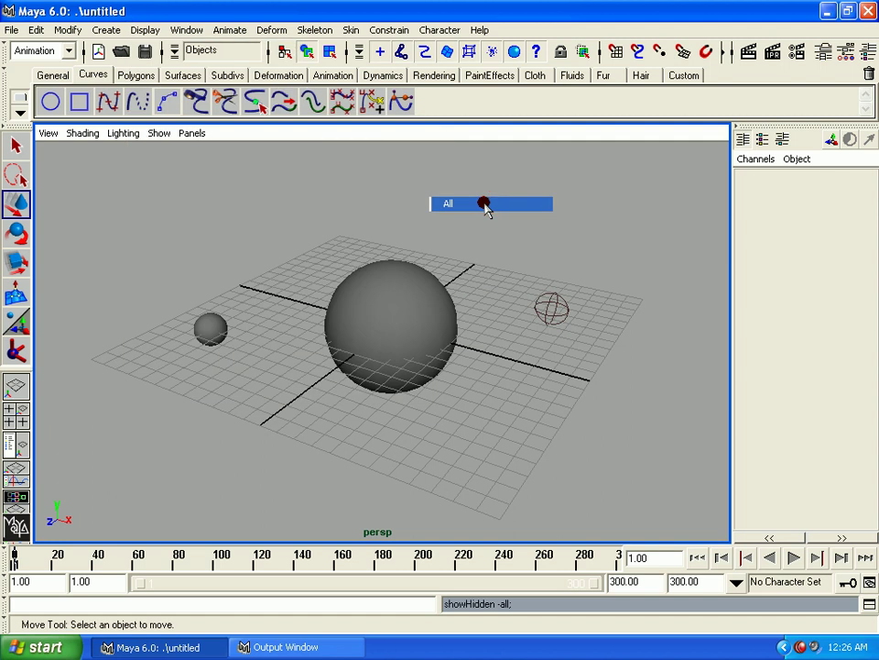
Show the last hidden object and reselect the large sphere.
{"action": "left_click", "coordinate": [170, 33]}
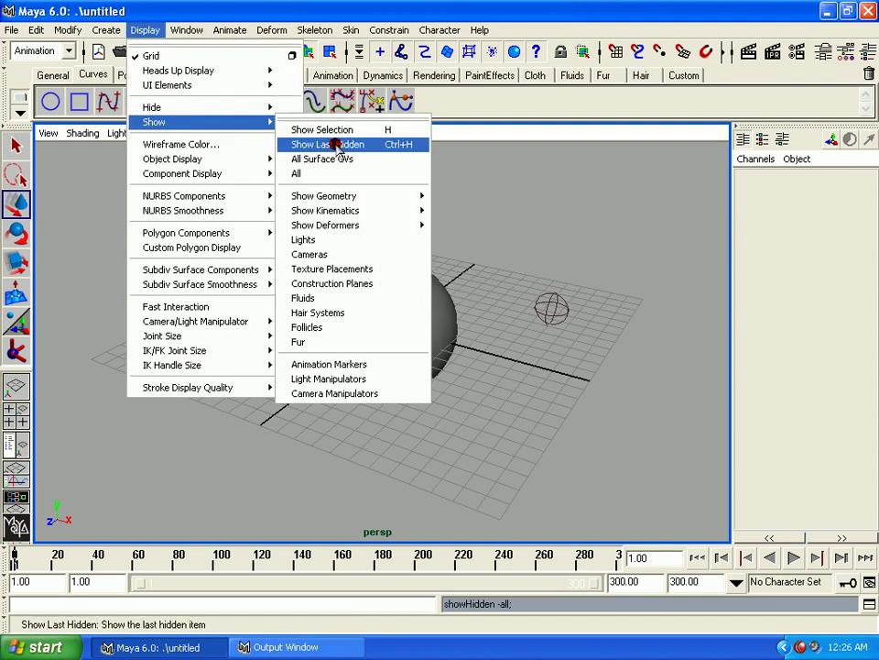
{"action": "left_click", "coordinate": [328, 174]}
{"action": "left_click", "coordinate": [413, 264]}
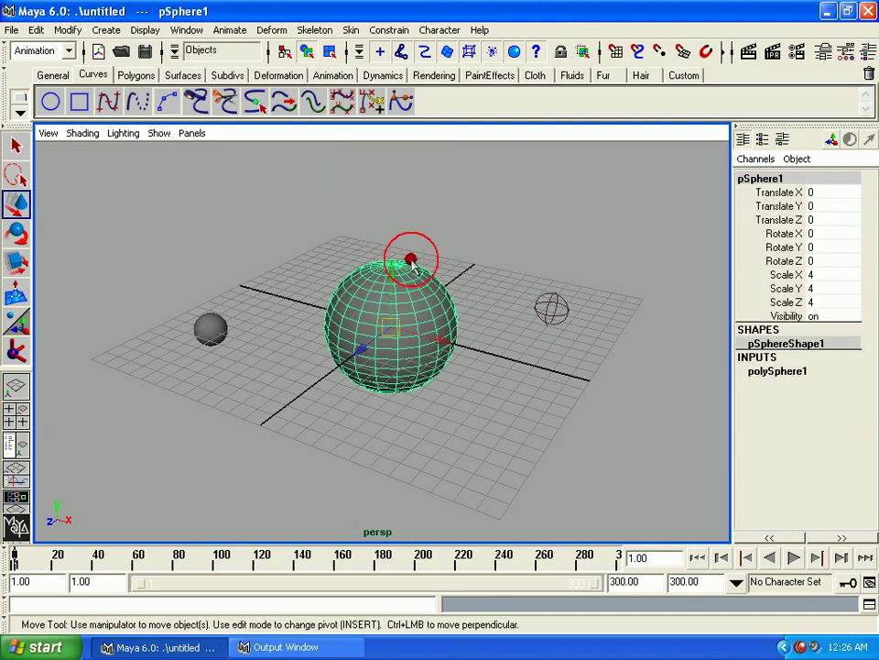
{"action": "mouse_move", "coordinate": [418, 330]}
{"action": "right_mouse_down", "text": "alt"}
{"action": "mouse_move", "coordinate": [347, 152]}
{"action": "mouse_move", "coordinate": [403, 338]}
{"action": "right_mouse_up", "text": "alt"}
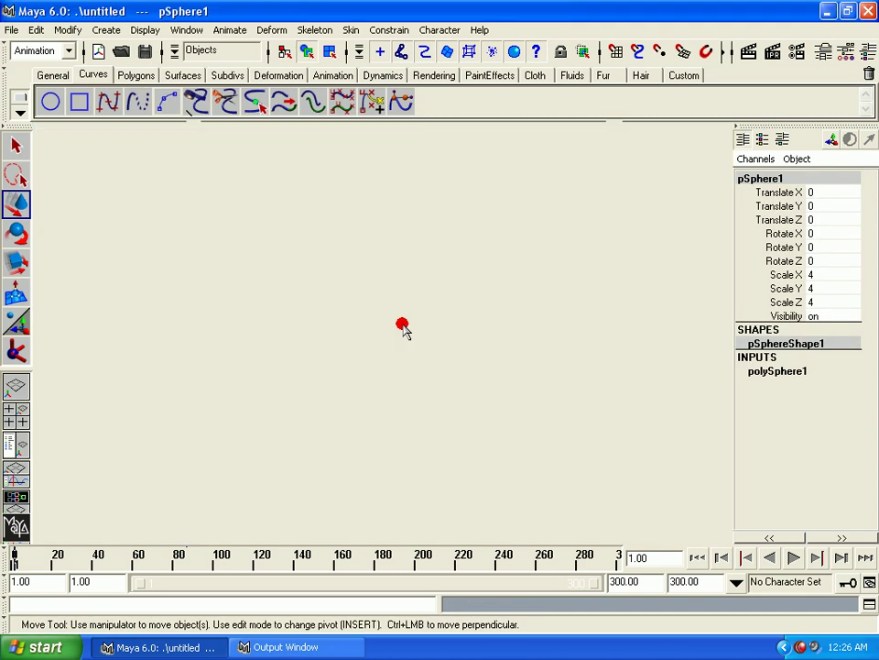
View the scene in the four-panel layout, zoom the top and persp panels, then maximize persp.
{"action": "key", "text": "space"}
{"action": "right_click_drag", "start_coordinate": [304, 314], "coordinate": [355, 250], "text": "alt"}
{"action": "right_click_drag", "start_coordinate": [458, 266], "coordinate": [488, 280], "text": "alt"}
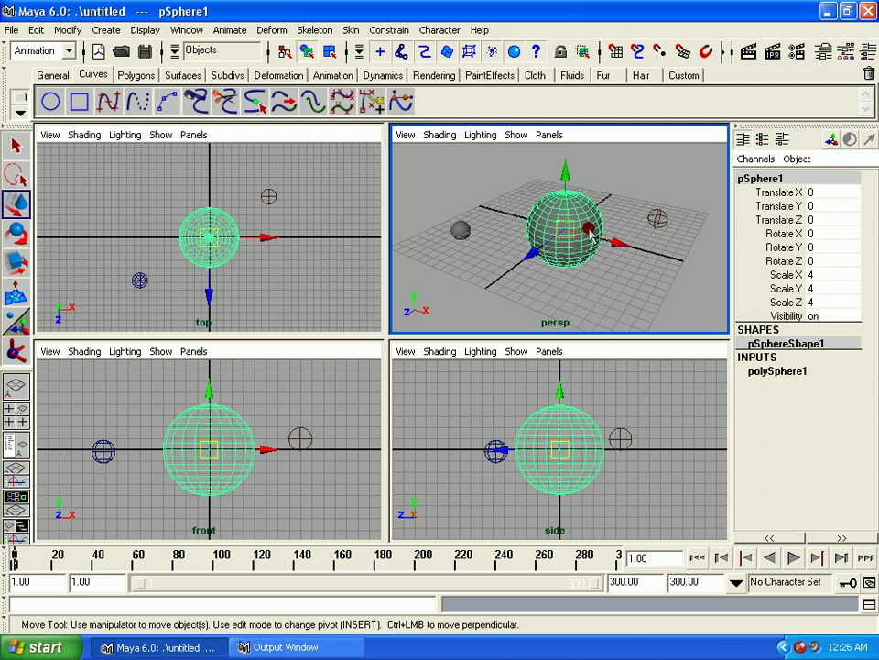
{"action": "key", "text": "space"}
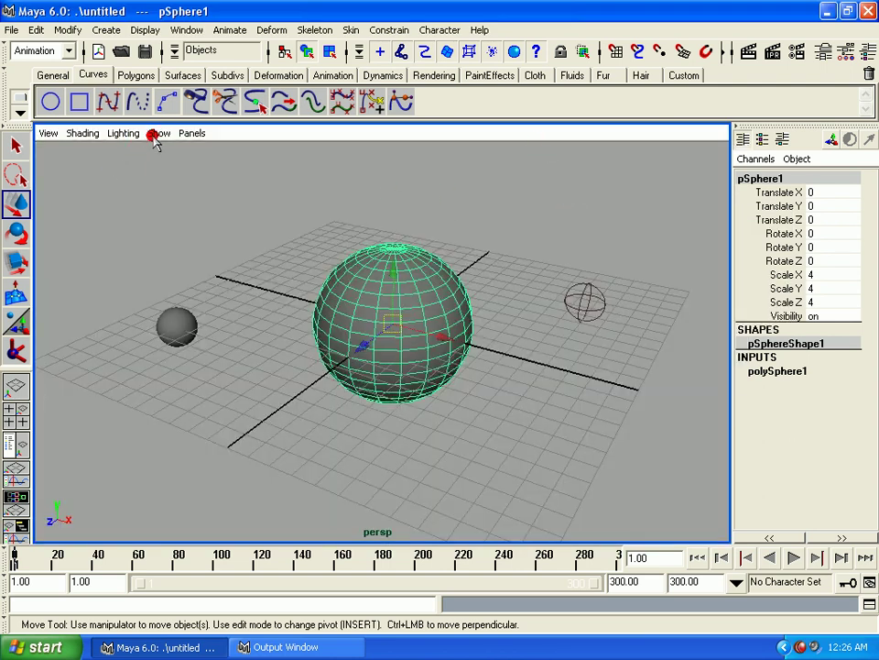
Uncheck Polygons in the perspective view's Show menu to hide polygon objects.
{"action": "left_click", "coordinate": [157, 133]}
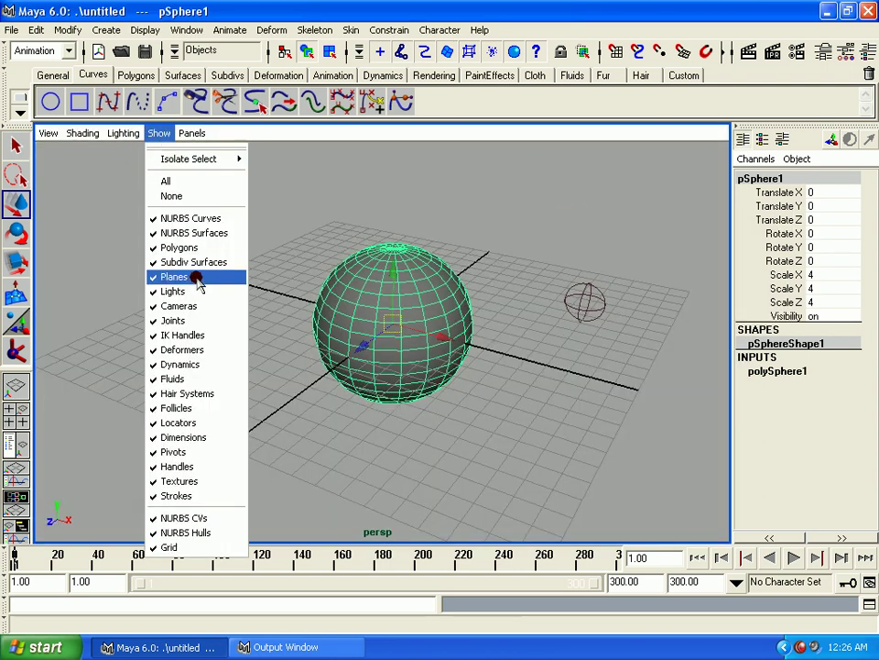
{"action": "left_click", "coordinate": [216, 343]}
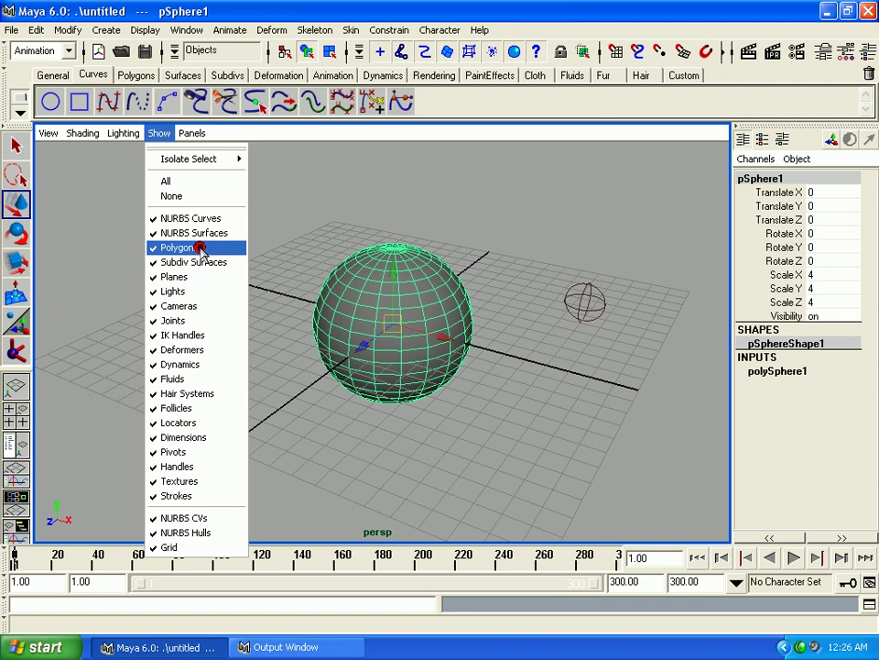
{"action": "left_click", "coordinate": [200, 248]}
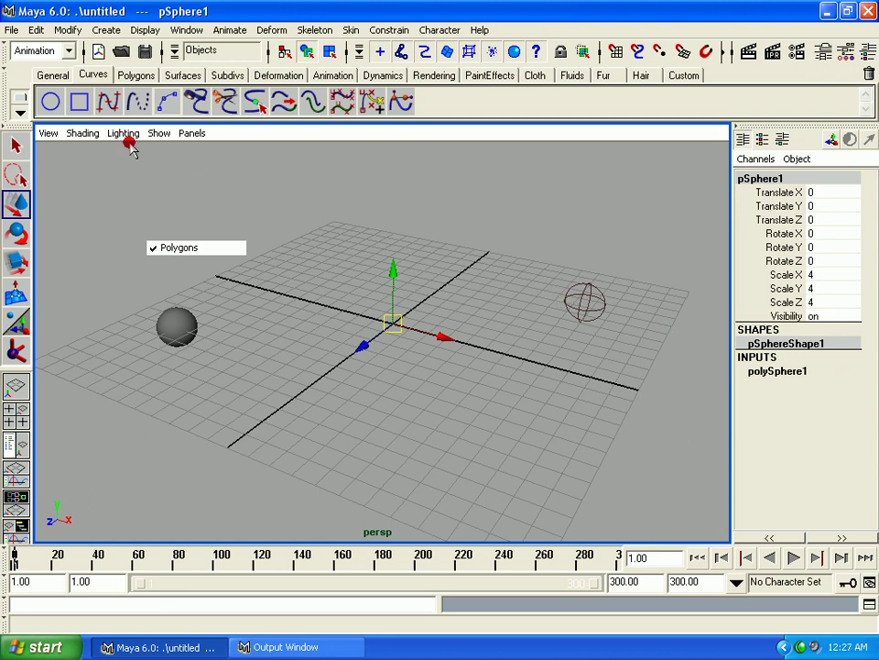
Check Polygons again so the large polygon sphere reappears.
{"action": "left_click", "coordinate": [158, 133]}
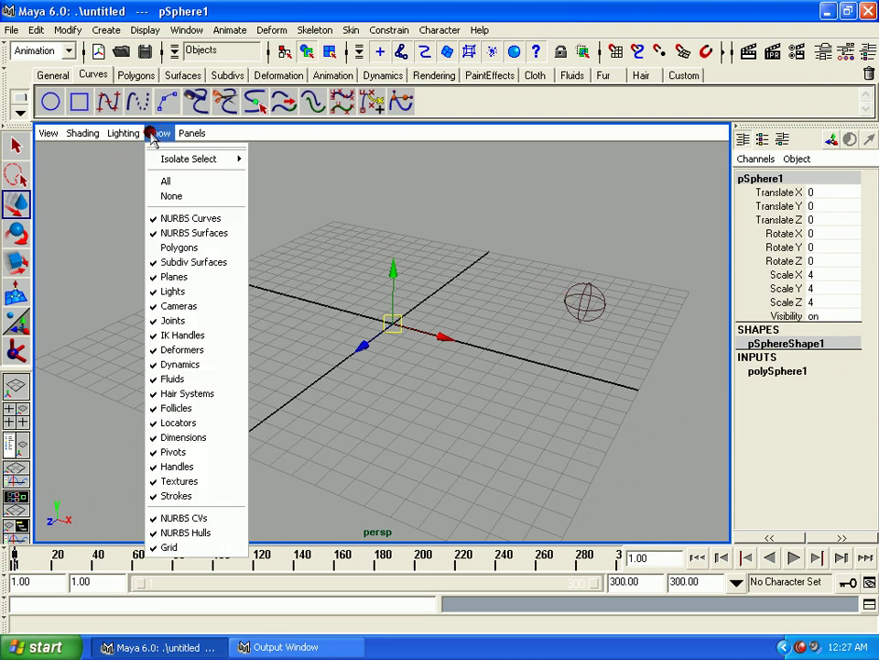
{"action": "left_click", "coordinate": [165, 249]}
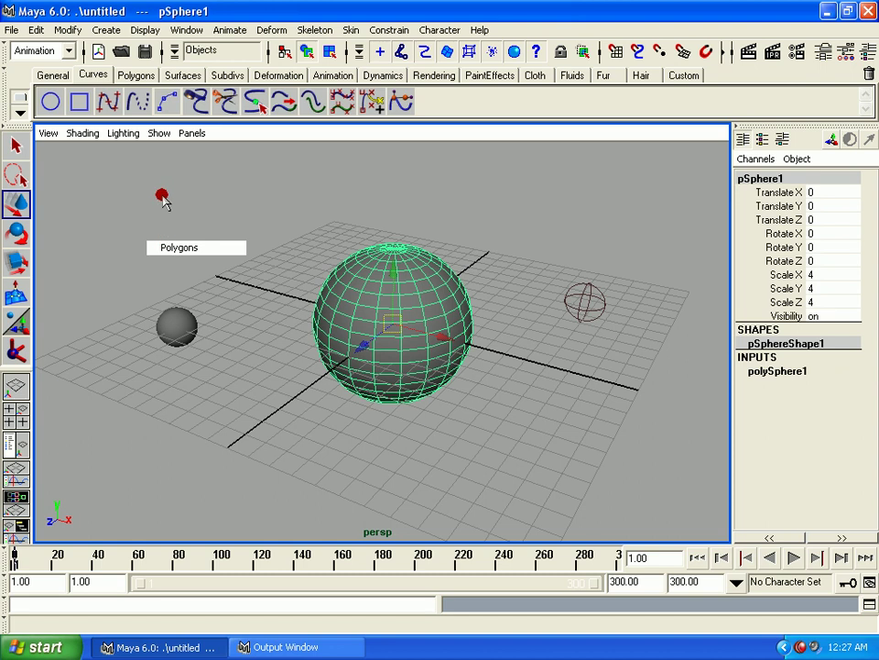
{"action": "left_click", "coordinate": [156, 133]}
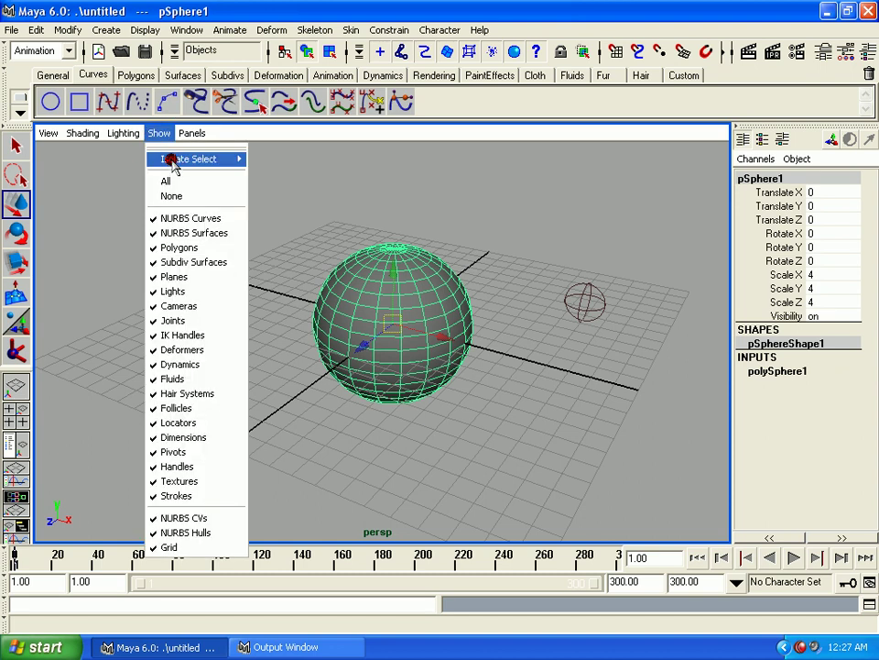
Isolate the large sphere with Isolate Select > View Selected, then uncheck View Selected.
{"action": "left_click", "coordinate": [171, 159]}
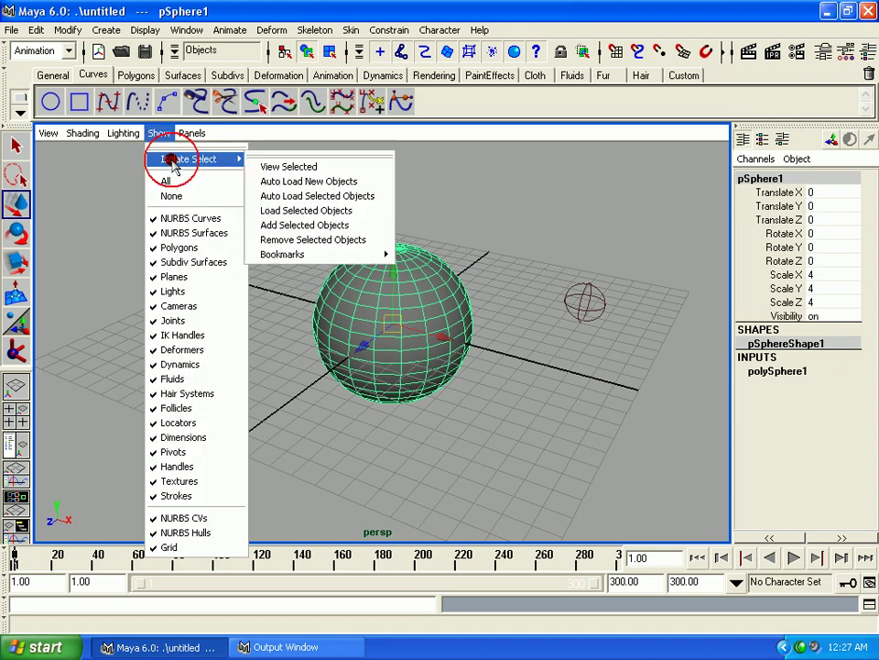
{"action": "left_click", "coordinate": [335, 170]}
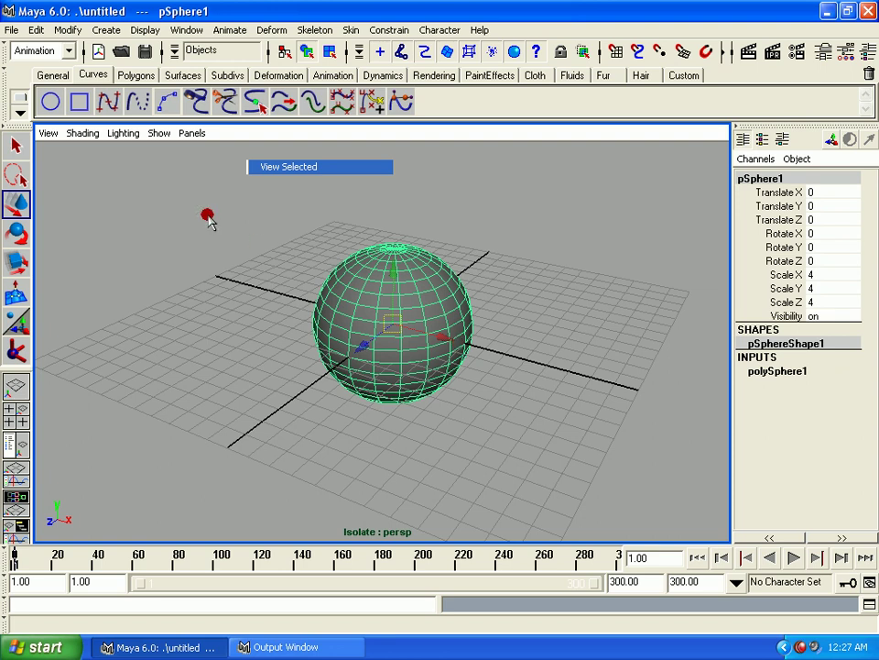
{"action": "left_click", "coordinate": [157, 134]}
{"action": "mouse_move", "coordinate": [188, 160]}
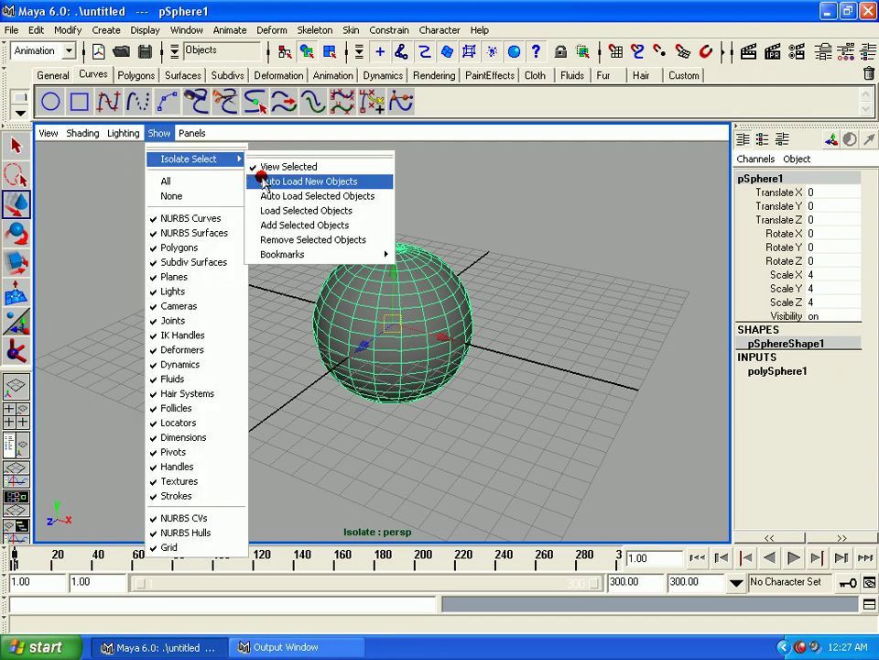
{"action": "left_click", "coordinate": [271, 167]}
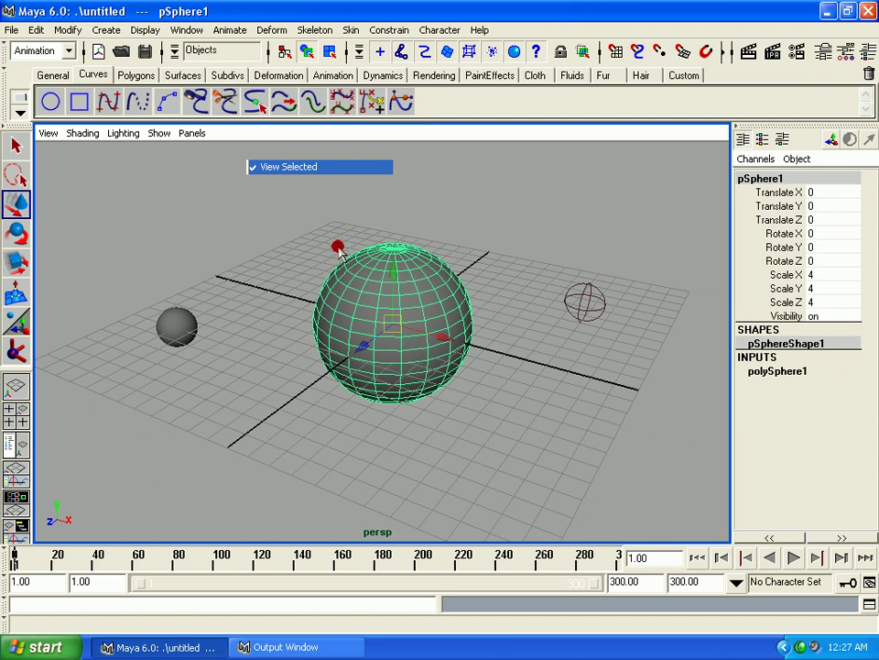
Open the viewport Show menu and the main Display menu.
{"action": "left_click", "coordinate": [159, 133]}
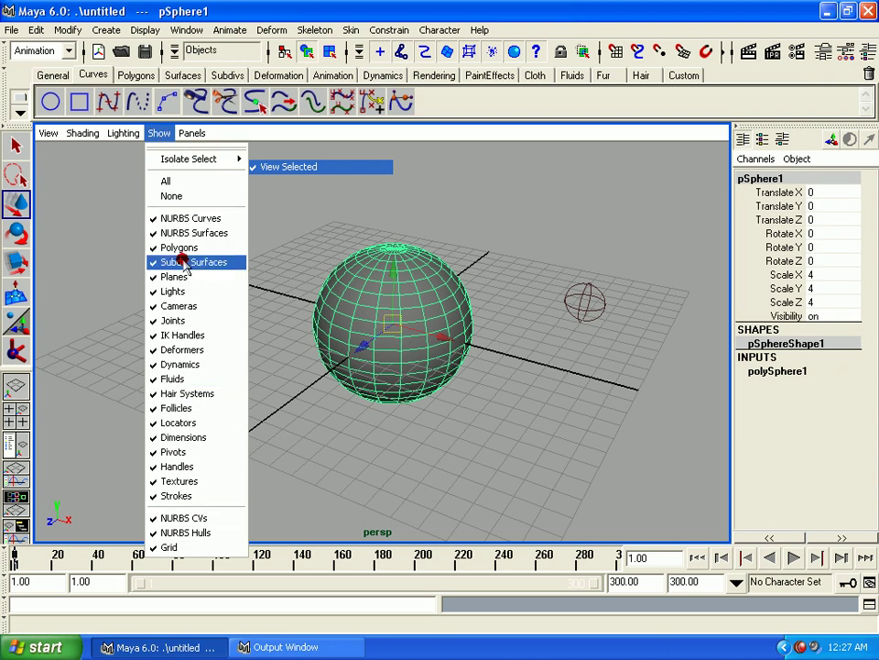
{"action": "left_click", "coordinate": [149, 28]}
{"action": "left_click", "coordinate": [146, 29]}
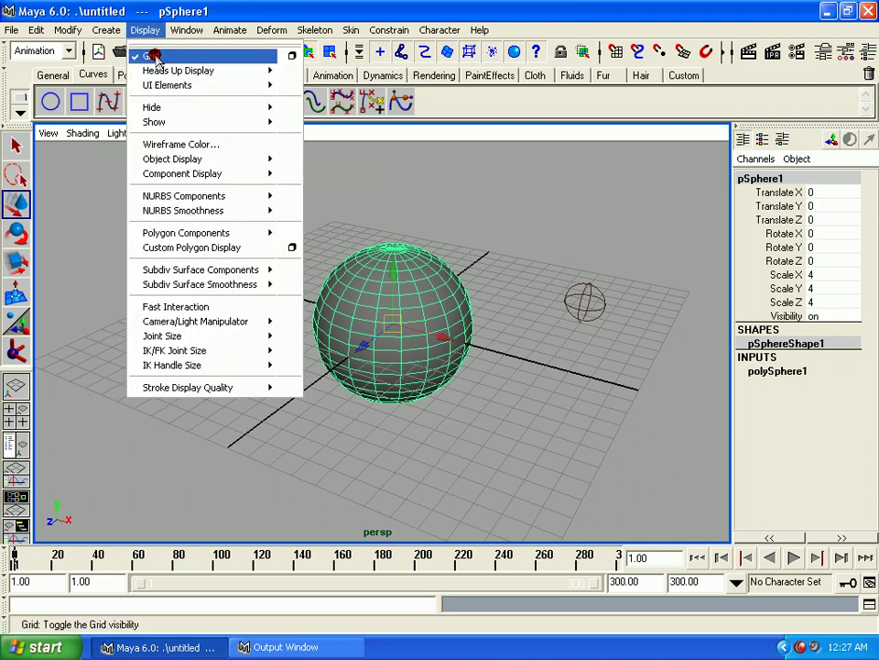
{"action": "mouse_move", "coordinate": [154, 122]}
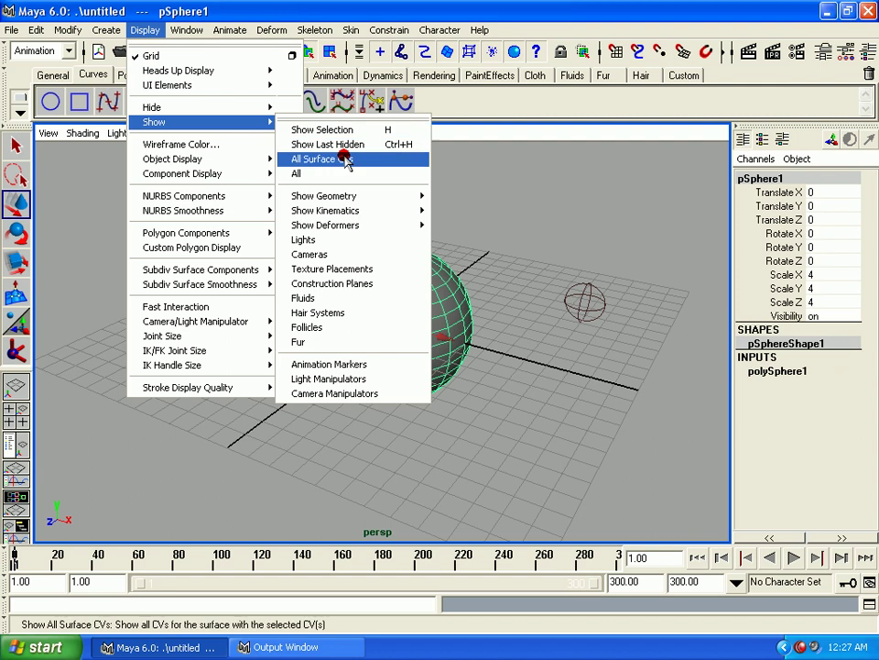
{"action": "mouse_move", "coordinate": [325, 210]}
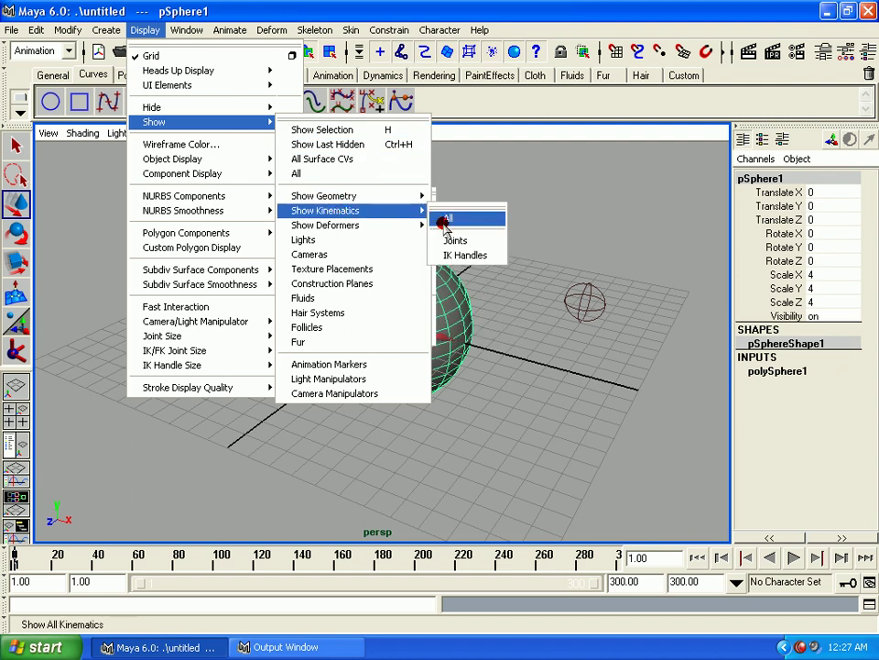
Show all kinematics, marquee-select both spheres and the light, and delete them.
{"action": "left_click", "coordinate": [522, 321]}
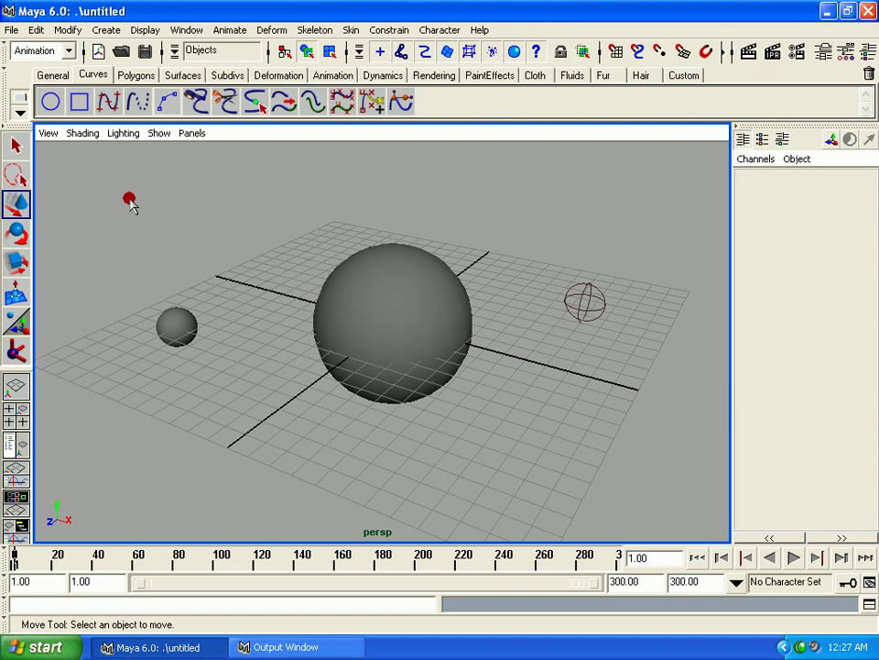
{"action": "left_click_drag", "start_coordinate": [130, 207], "coordinate": [630, 444]}
{"action": "key", "text": "Delete"}
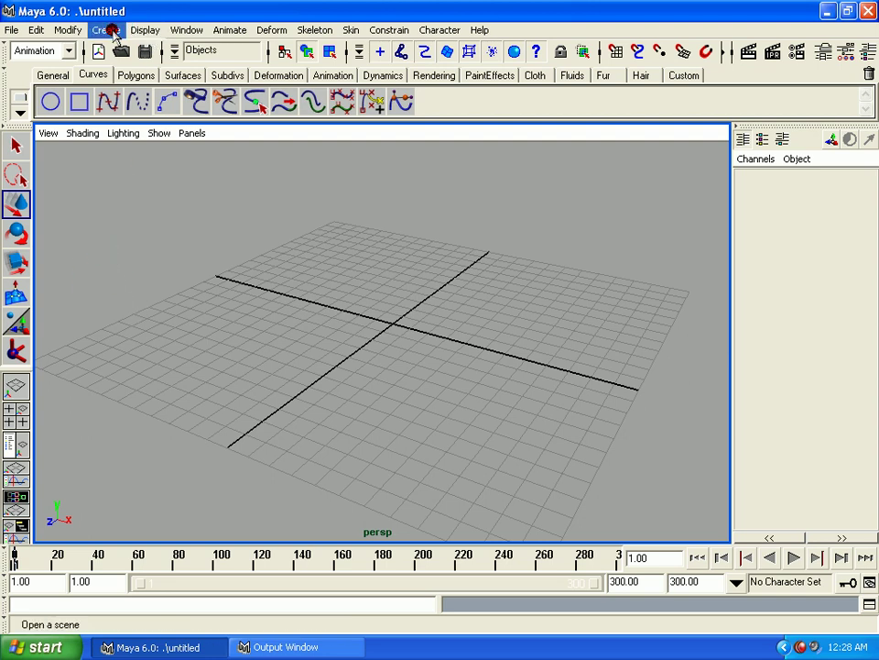
Create nurbsCylinder1 at the origin and reselect it with the Select Tool.
{"action": "left_click", "coordinate": [108, 29]}
{"action": "mouse_move", "coordinate": [138, 56]}
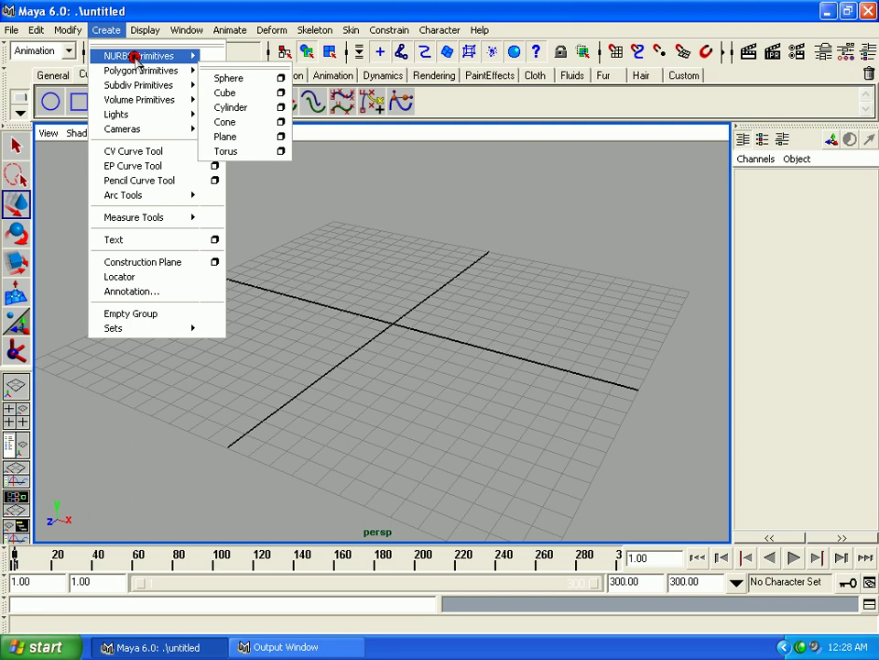
{"action": "left_click", "coordinate": [251, 89]}
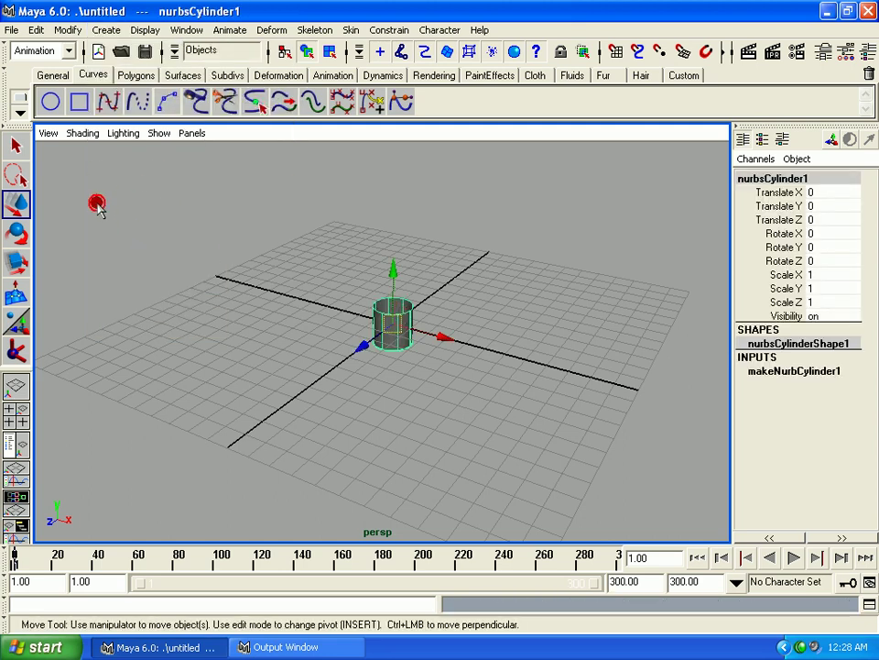
{"action": "left_click", "coordinate": [94, 205]}
{"action": "left_click", "coordinate": [16, 145]}
{"action": "left_click", "coordinate": [400, 332]}
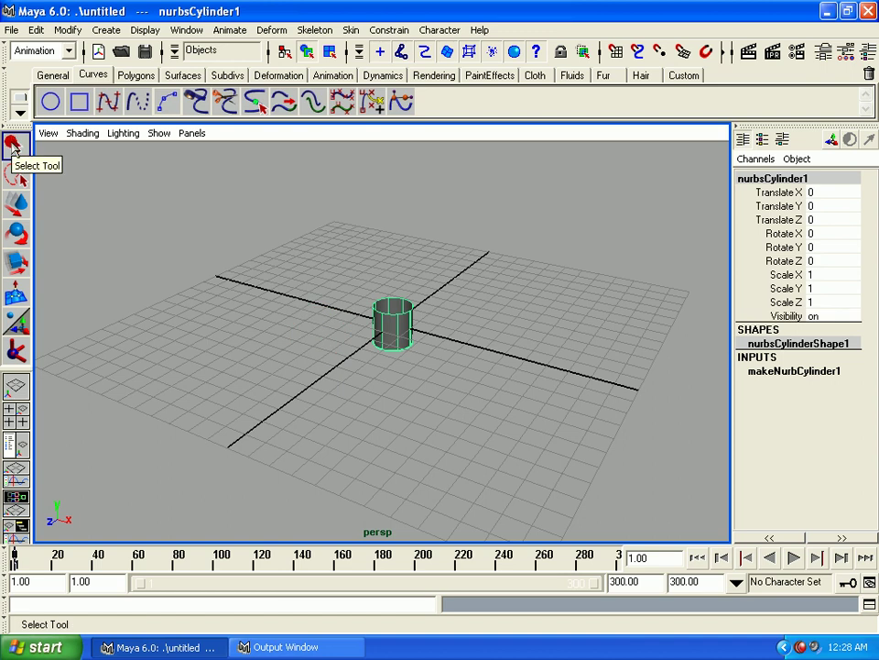
Lasso-select the cylinder, then reselect it with the Move Tool active.
{"action": "left_click", "coordinate": [17, 176]}
{"action": "left_click", "coordinate": [16, 176]}
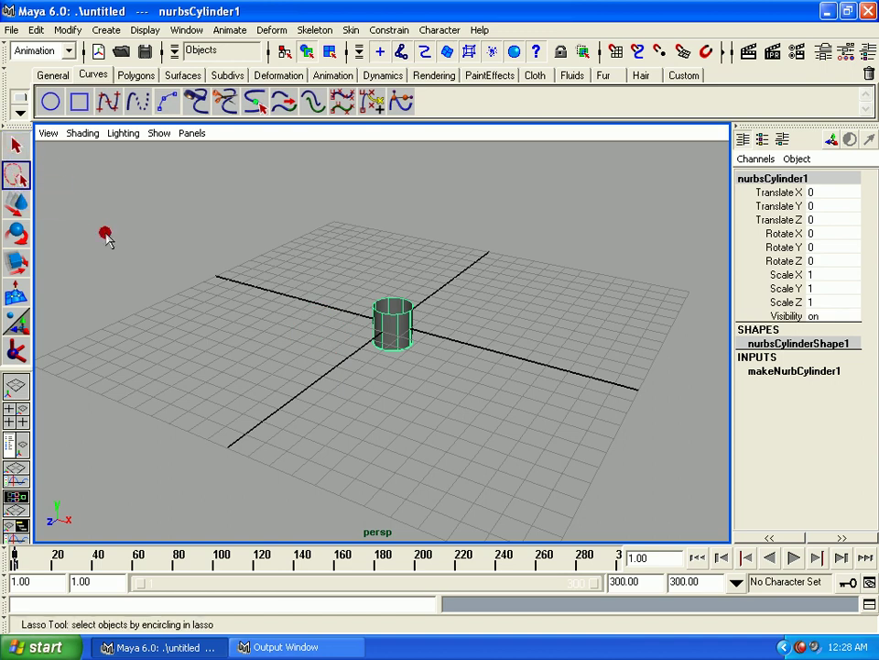
{"action": "left_click", "coordinate": [290, 247]}
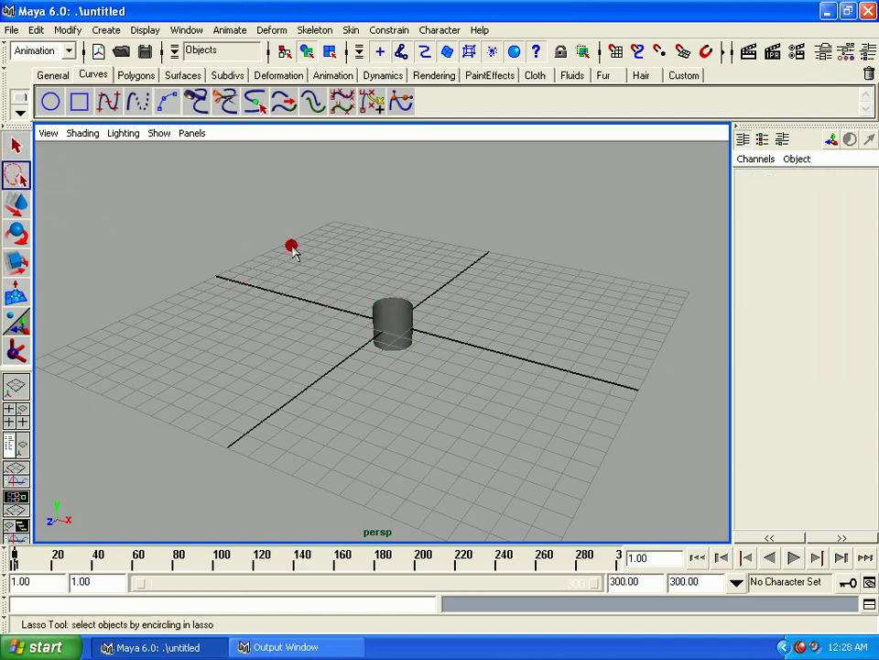
{"action": "mouse_move", "coordinate": [291, 247]}
{"action": "left_mouse_down"}
{"action": "mouse_move", "coordinate": [261, 293]}
{"action": "mouse_move", "coordinate": [306, 464]}
{"action": "mouse_move", "coordinate": [567, 473]}
{"action": "mouse_move", "coordinate": [604, 279]}
{"action": "mouse_move", "coordinate": [528, 232]}
{"action": "mouse_move", "coordinate": [388, 206]}
{"action": "mouse_move", "coordinate": [300, 239]}
{"action": "mouse_move", "coordinate": [312, 235]}
{"action": "mouse_move", "coordinate": [294, 256]}
{"action": "mouse_move", "coordinate": [300, 373]}
{"action": "mouse_move", "coordinate": [498, 475]}
{"action": "mouse_move", "coordinate": [256, 297]}
{"action": "mouse_move", "coordinate": [260, 291]}
{"action": "mouse_move", "coordinate": [251, 324]}
{"action": "mouse_move", "coordinate": [488, 379]}
{"action": "mouse_move", "coordinate": [476, 330]}
{"action": "left_mouse_up"}
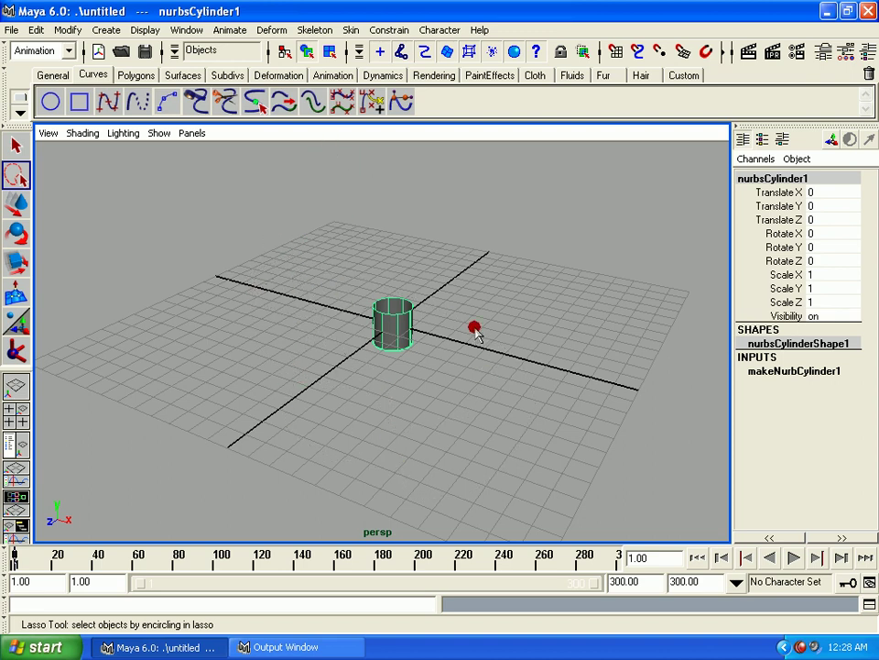
{"action": "left_click", "coordinate": [15, 203]}
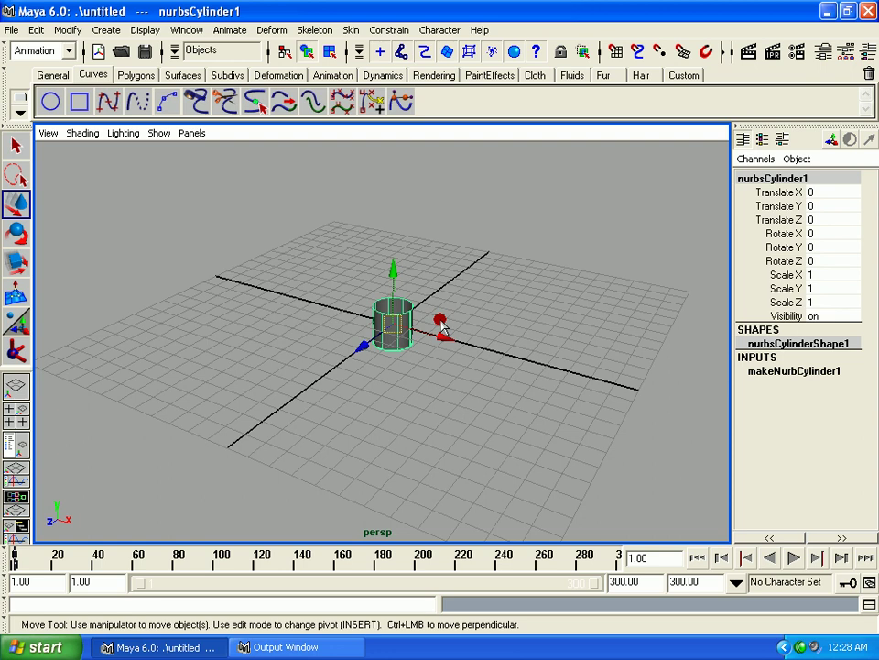
{"action": "left_click", "coordinate": [432, 302]}
{"action": "left_click", "coordinate": [401, 314]}
Move the view closer over the cylinder and nudge it slightly along X.
{"action": "left_click_drag", "start_coordinate": [402, 314], "coordinate": [376, 335], "text": "alt"}
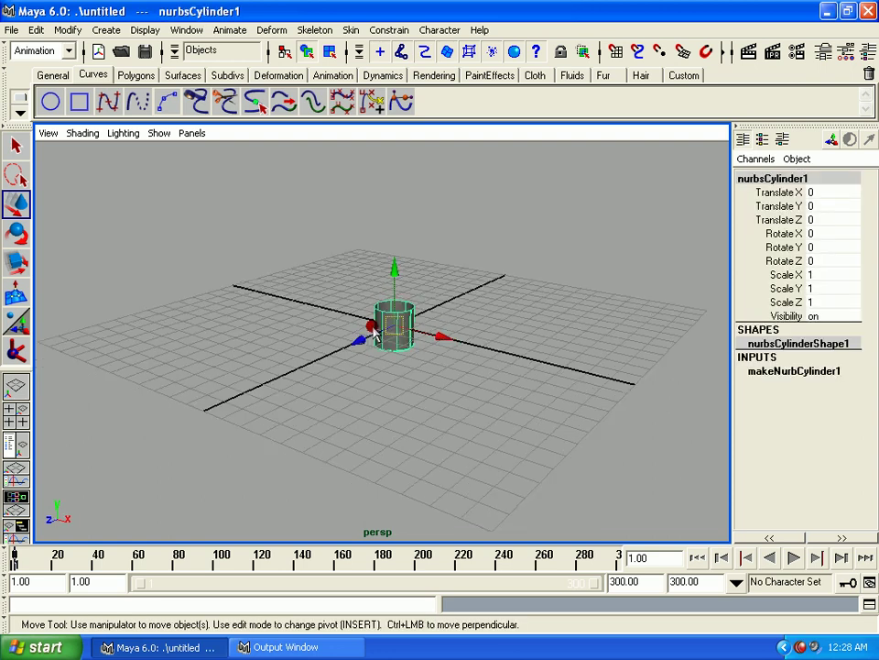
{"action": "mouse_move", "coordinate": [384, 337]}
{"action": "right_mouse_down", "text": "alt"}
{"action": "mouse_move", "coordinate": [416, 436]}
{"action": "mouse_move", "coordinate": [443, 423]}
{"action": "right_mouse_up", "text": "alt"}
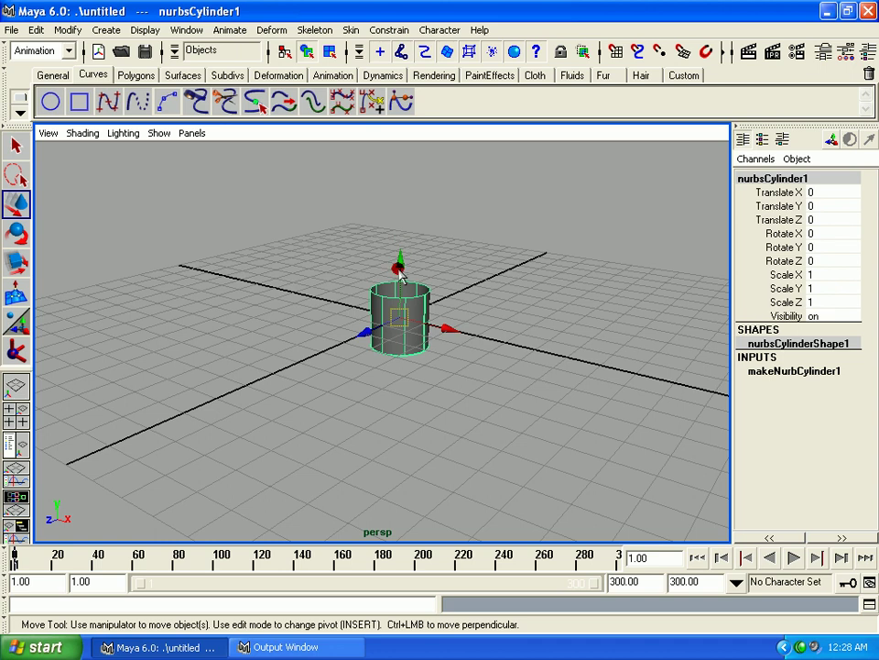
{"action": "mouse_move", "coordinate": [385, 389]}
{"action": "left_mouse_down", "text": "alt"}
{"action": "mouse_move", "coordinate": [373, 455]}
{"action": "mouse_move", "coordinate": [388, 417]}
{"action": "mouse_move", "coordinate": [447, 371]}
{"action": "mouse_move", "coordinate": [331, 417]}
{"action": "mouse_move", "coordinate": [357, 418]}
{"action": "mouse_move", "coordinate": [374, 369]}
{"action": "mouse_move", "coordinate": [367, 362]}
{"action": "left_mouse_up", "text": "alt"}
{"action": "left_click", "coordinate": [402, 270]}
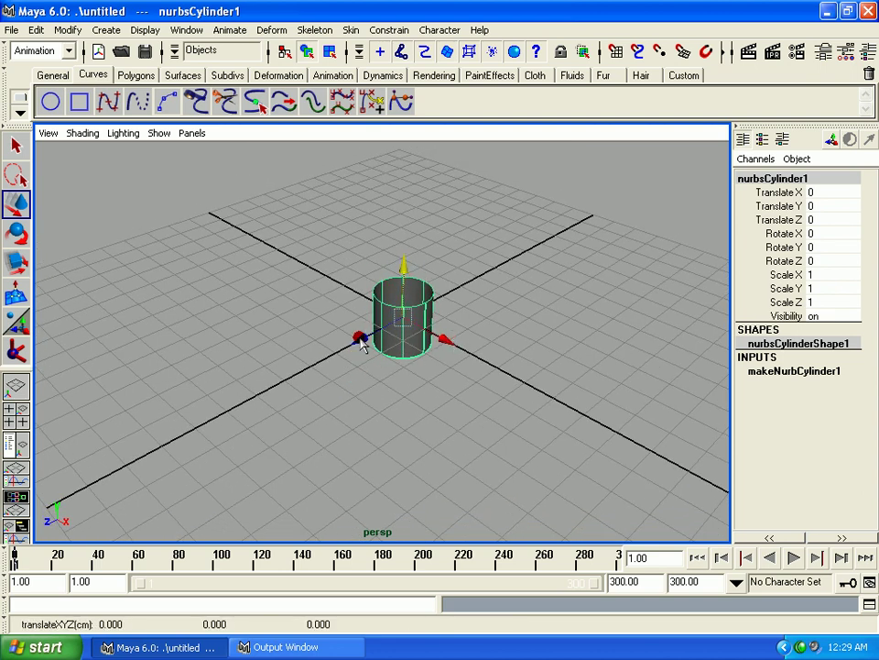
{"action": "left_click", "coordinate": [444, 346]}
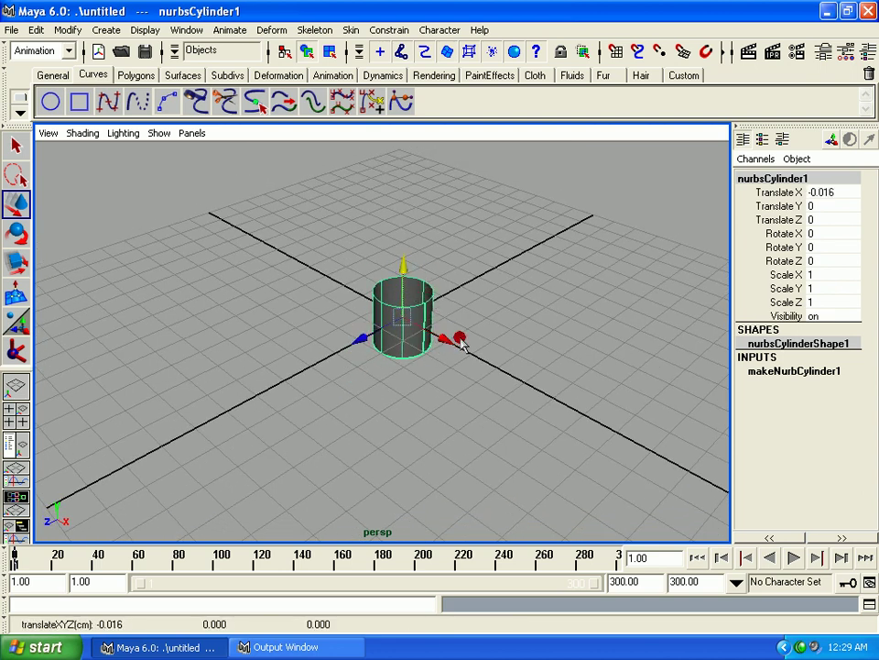
{"action": "left_click", "coordinate": [456, 355]}
{"action": "left_click", "coordinate": [422, 325]}
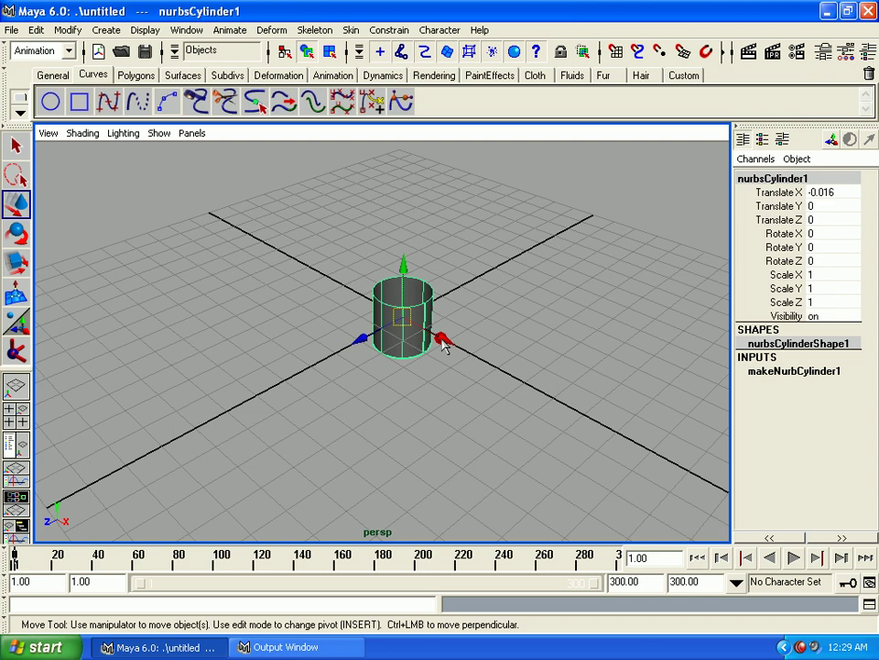
Drag the cylinder along Y and off the origin to about -1.994, -0.365, -0.774.
{"action": "left_click", "coordinate": [443, 343]}
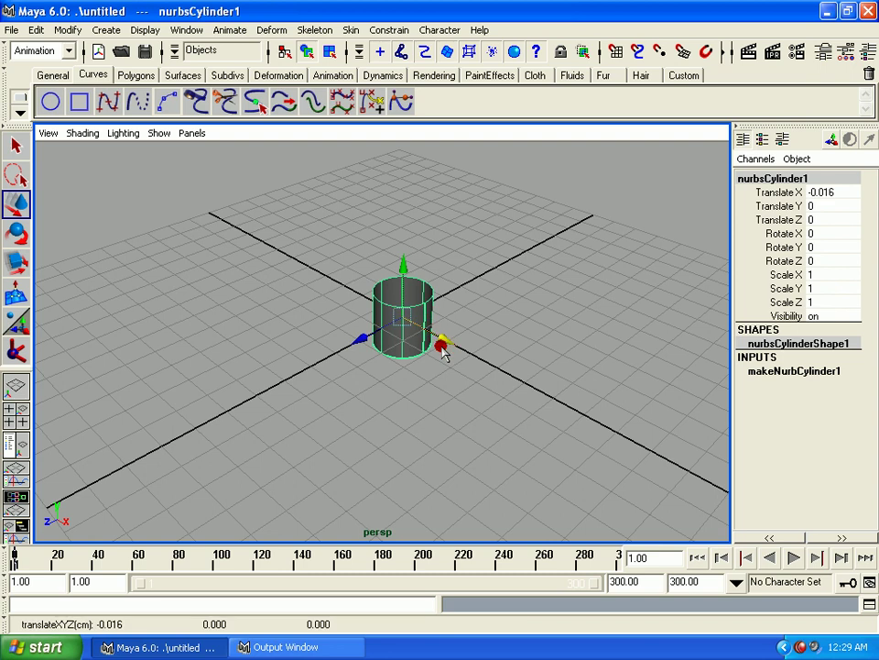
{"action": "left_click", "coordinate": [404, 263]}
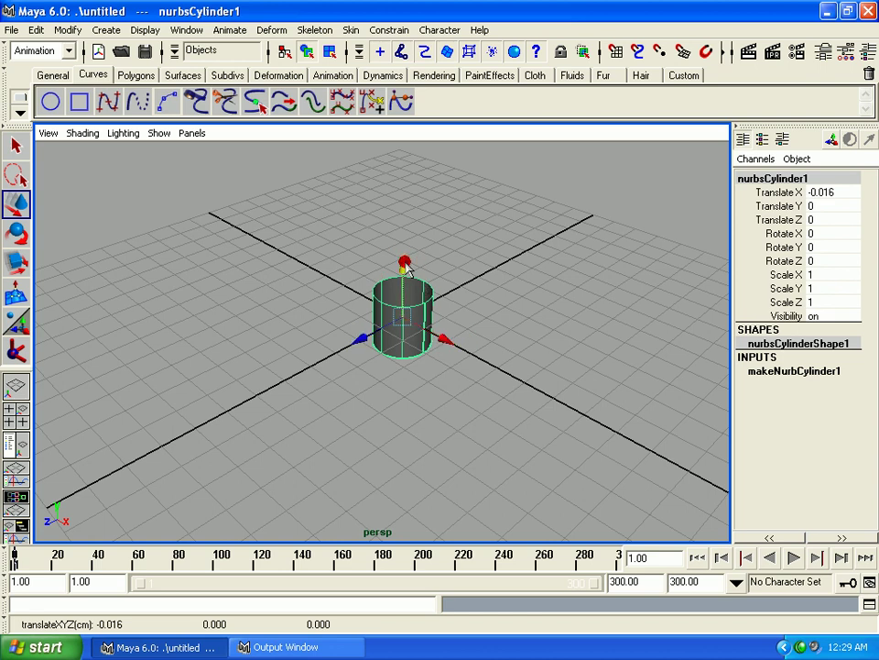
{"action": "left_click_drag", "start_coordinate": [405, 265], "coordinate": [406, 259]}
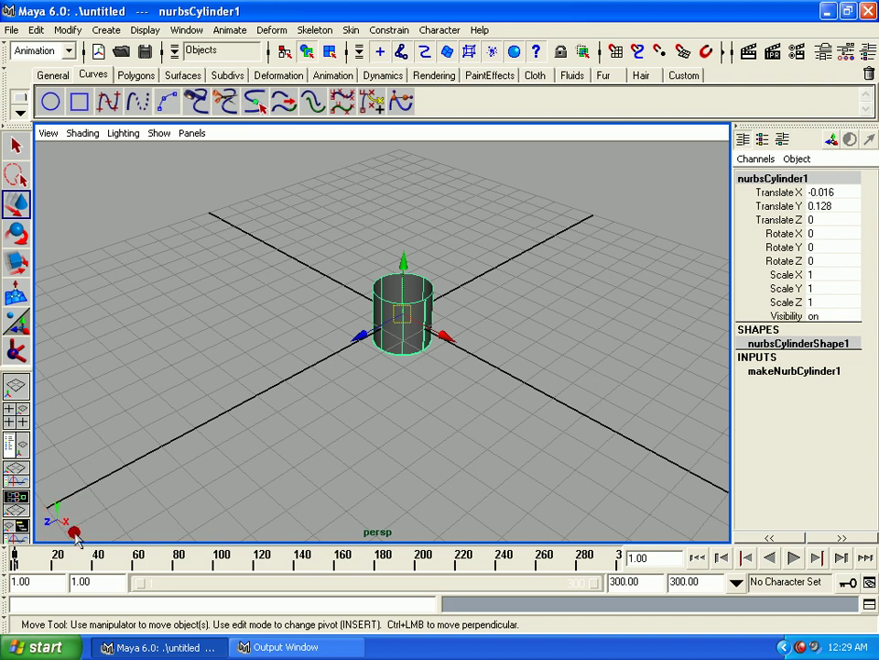
{"action": "mouse_move", "coordinate": [78, 497]}
{"action": "left_mouse_down"}
{"action": "mouse_move", "coordinate": [65, 535]}
{"action": "mouse_move", "coordinate": [63, 518]}
{"action": "left_mouse_up"}
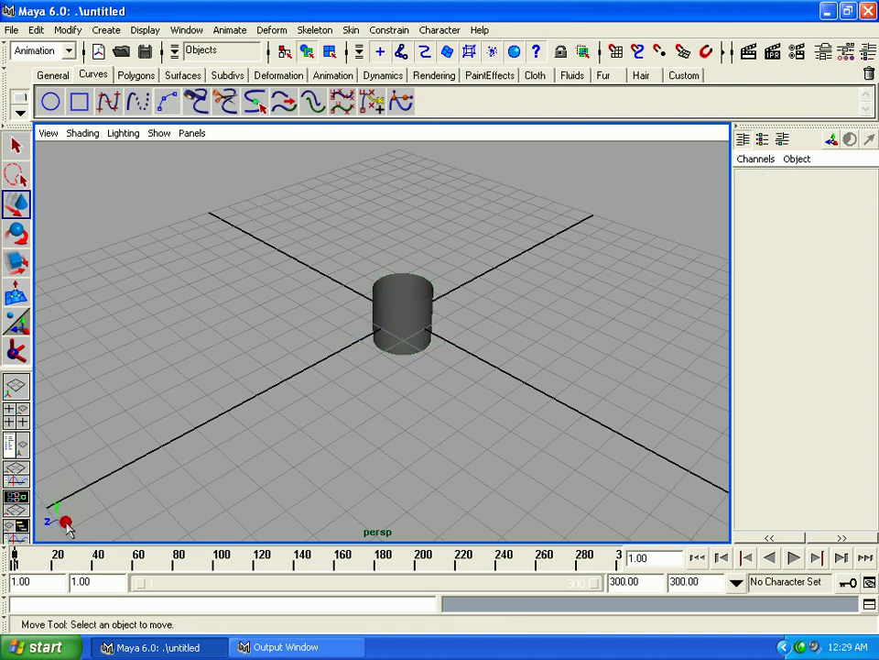
{"action": "left_click", "coordinate": [402, 332]}
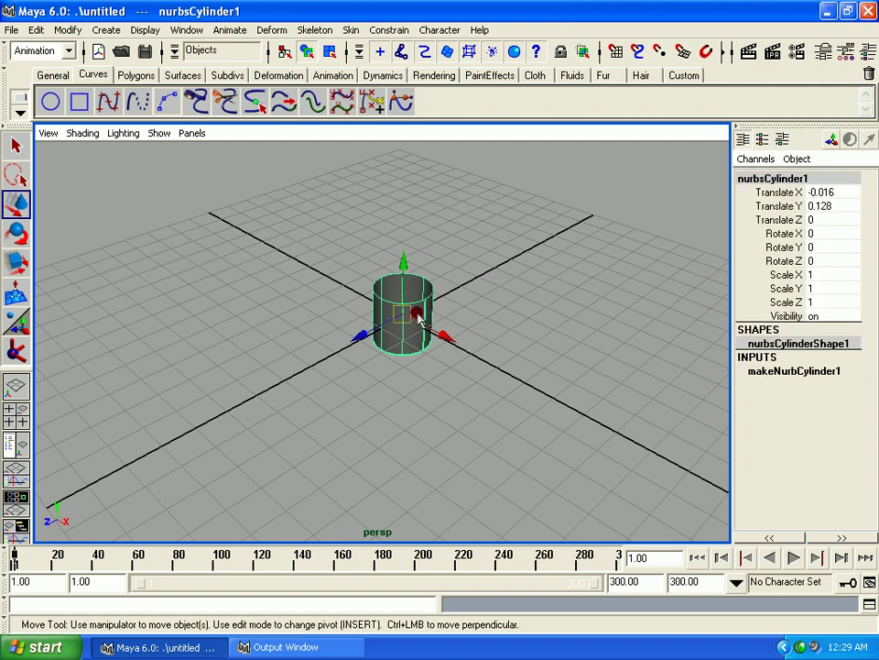
{"action": "mouse_move", "coordinate": [446, 339]}
{"action": "left_mouse_down"}
{"action": "mouse_move", "coordinate": [648, 455]}
{"action": "mouse_move", "coordinate": [323, 314]}
{"action": "mouse_move", "coordinate": [120, 324]}
{"action": "mouse_move", "coordinate": [363, 304]}
{"action": "mouse_move", "coordinate": [379, 196]}
{"action": "mouse_move", "coordinate": [405, 243]}
{"action": "mouse_move", "coordinate": [393, 261]}
{"action": "mouse_move", "coordinate": [393, 320]}
{"action": "mouse_move", "coordinate": [395, 258]}
{"action": "left_mouse_up"}
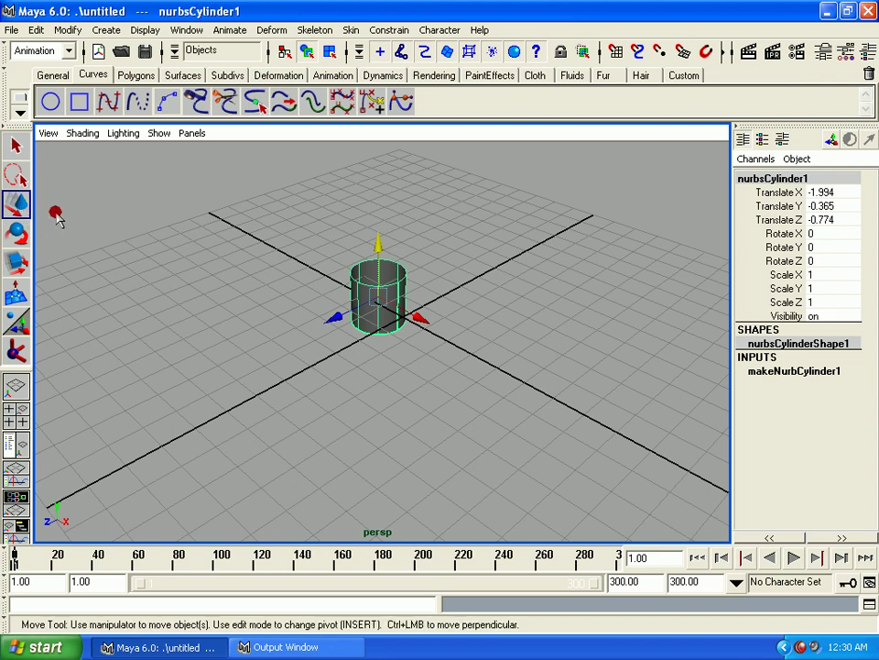
Give nurbsCylinder1 rotation -15, -60, 15 and a uniform scale of 3.132.
{"action": "left_click", "coordinate": [17, 234]}
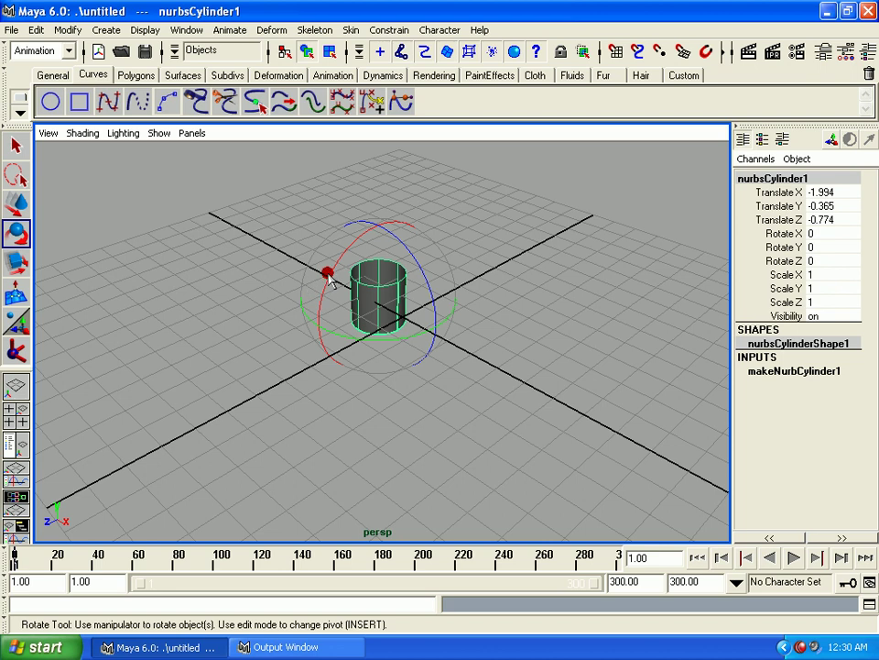
{"action": "mouse_move", "coordinate": [336, 279]}
{"action": "left_mouse_down"}
{"action": "mouse_move", "coordinate": [394, 237]}
{"action": "mouse_move", "coordinate": [418, 304]}
{"action": "mouse_move", "coordinate": [392, 216]}
{"action": "mouse_move", "coordinate": [341, 324]}
{"action": "mouse_move", "coordinate": [389, 336]}
{"action": "mouse_move", "coordinate": [385, 319]}
{"action": "mouse_move", "coordinate": [450, 330]}
{"action": "mouse_move", "coordinate": [379, 345]}
{"action": "mouse_move", "coordinate": [309, 343]}
{"action": "mouse_move", "coordinate": [363, 267]}
{"action": "mouse_move", "coordinate": [337, 311]}
{"action": "mouse_move", "coordinate": [377, 283]}
{"action": "mouse_move", "coordinate": [157, 287]}
{"action": "left_mouse_up"}
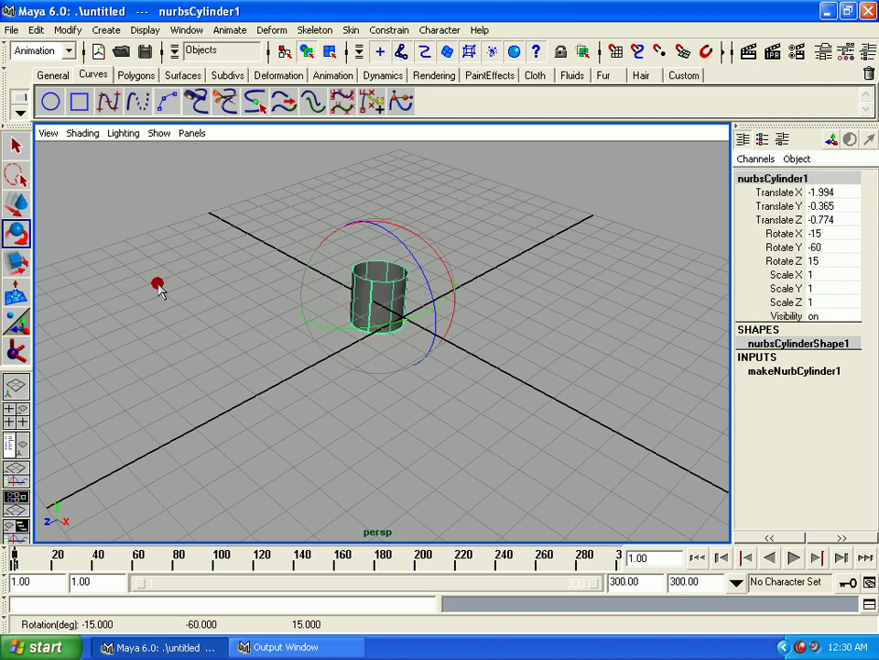
{"action": "left_click", "coordinate": [13, 267]}
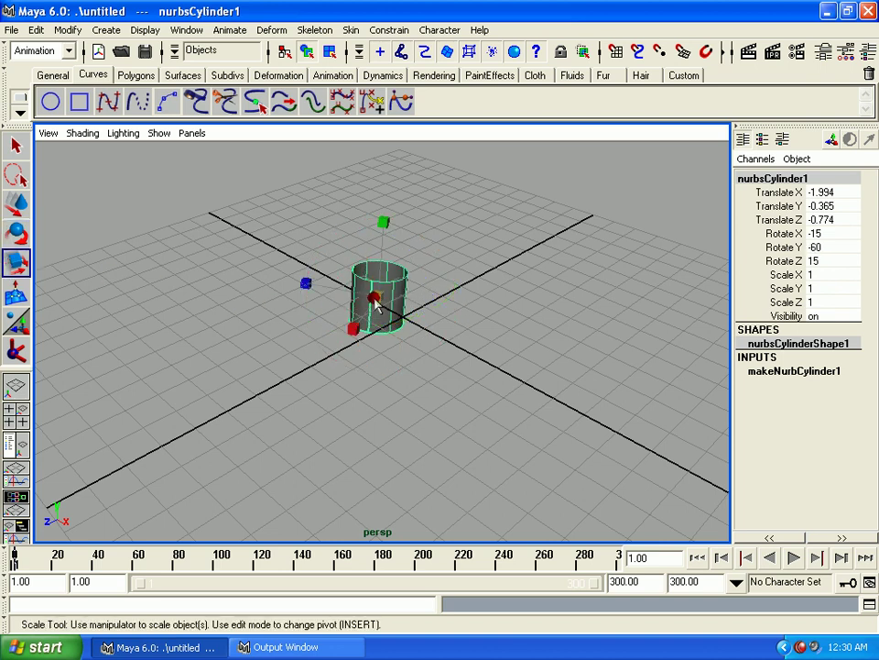
{"action": "left_click_drag", "start_coordinate": [375, 303], "coordinate": [381, 299]}
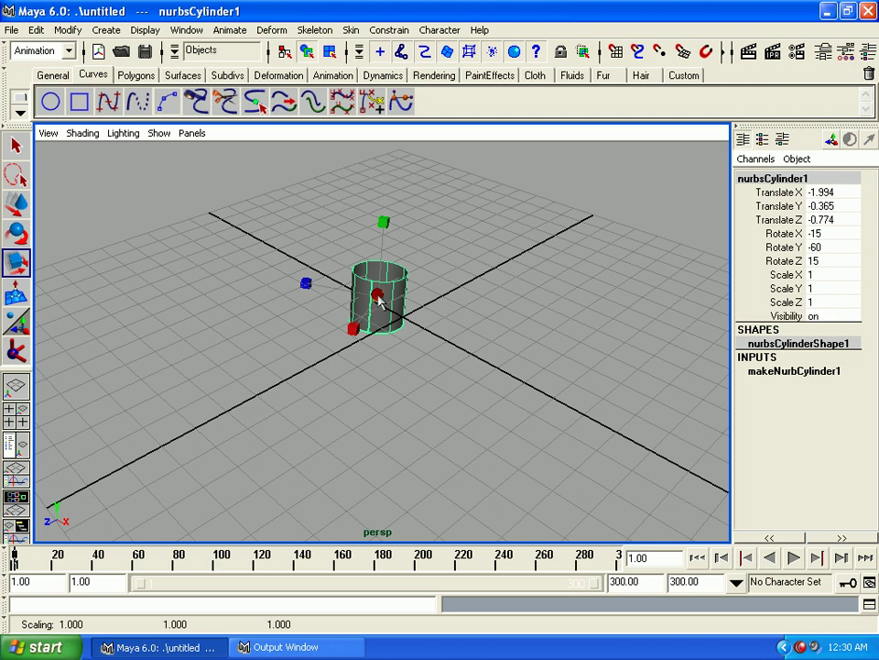
{"action": "mouse_move", "coordinate": [382, 300]}
{"action": "left_mouse_down"}
{"action": "mouse_move", "coordinate": [465, 189]}
{"action": "mouse_move", "coordinate": [296, 190]}
{"action": "mouse_move", "coordinate": [331, 300]}
{"action": "mouse_move", "coordinate": [353, 293]}
{"action": "mouse_move", "coordinate": [377, 304]}
{"action": "mouse_move", "coordinate": [390, 294]}
{"action": "mouse_move", "coordinate": [339, 341]}
{"action": "mouse_move", "coordinate": [314, 340]}
{"action": "left_mouse_up"}
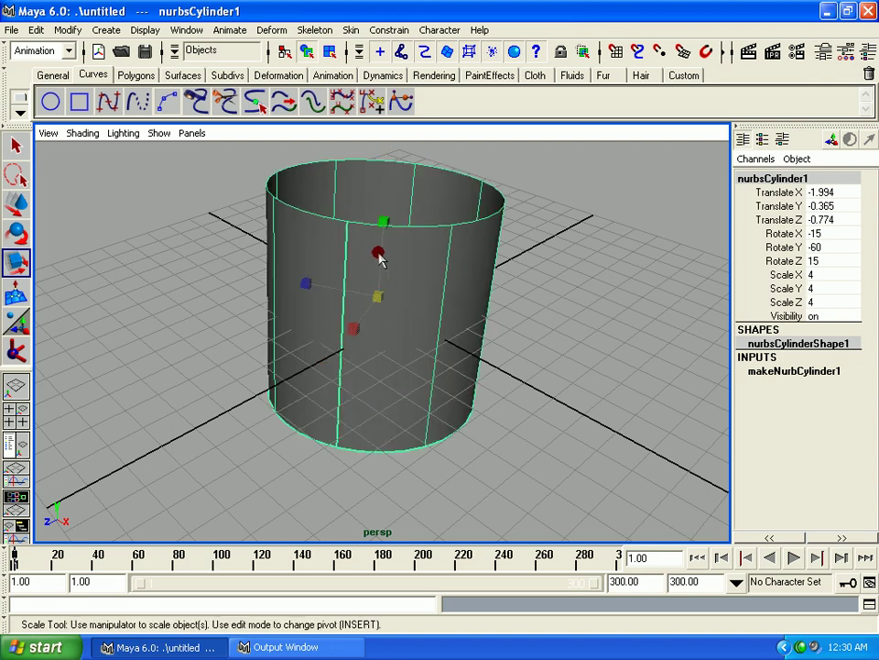
{"action": "left_click_drag", "start_coordinate": [380, 259], "coordinate": [410, 246]}
{"action": "mouse_move", "coordinate": [379, 300]}
{"action": "left_mouse_down"}
{"action": "mouse_move", "coordinate": [406, 281]}
{"action": "mouse_move", "coordinate": [408, 291]}
{"action": "mouse_move", "coordinate": [277, 351]}
{"action": "mouse_move", "coordinate": [319, 318]}
{"action": "mouse_move", "coordinate": [255, 284]}
{"action": "mouse_move", "coordinate": [118, 348]}
{"action": "left_mouse_up"}
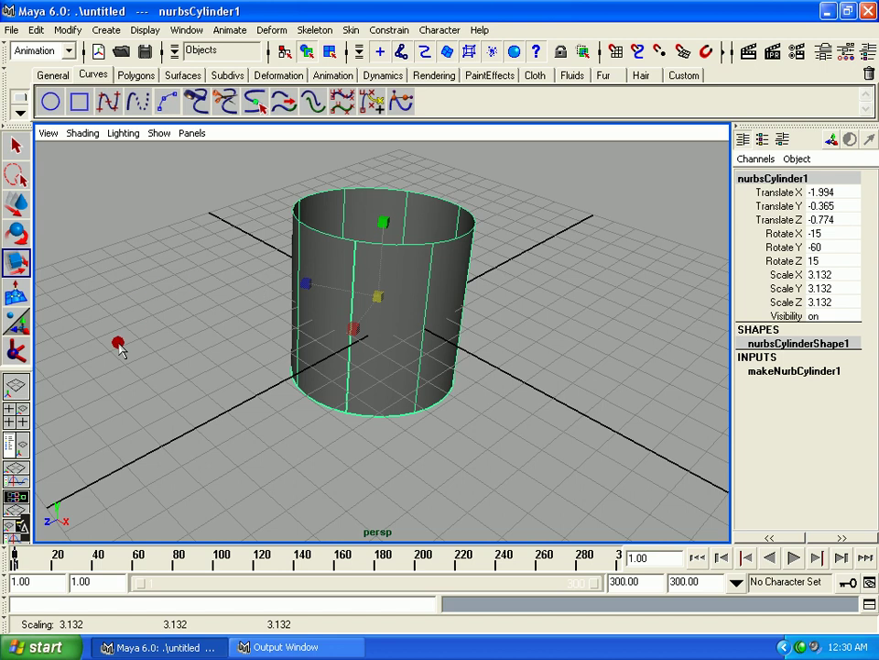
Add softMod1 to the cylinder, placing its handle at 3.384, -0.36, 0 with scale 1.536.
{"action": "left_click", "coordinate": [18, 294]}
{"action": "mouse_move", "coordinate": [414, 318]}
{"action": "left_mouse_down"}
{"action": "mouse_move", "coordinate": [424, 334]}
{"action": "mouse_move", "coordinate": [383, 305]}
{"action": "mouse_move", "coordinate": [457, 359]}
{"action": "mouse_move", "coordinate": [373, 293]}
{"action": "mouse_move", "coordinate": [330, 243]}
{"action": "mouse_move", "coordinate": [440, 338]}
{"action": "mouse_move", "coordinate": [357, 244]}
{"action": "mouse_move", "coordinate": [475, 375]}
{"action": "mouse_move", "coordinate": [363, 256]}
{"action": "mouse_move", "coordinate": [436, 407]}
{"action": "mouse_move", "coordinate": [402, 343]}
{"action": "mouse_move", "coordinate": [565, 400]}
{"action": "mouse_move", "coordinate": [488, 330]}
{"action": "left_mouse_up"}
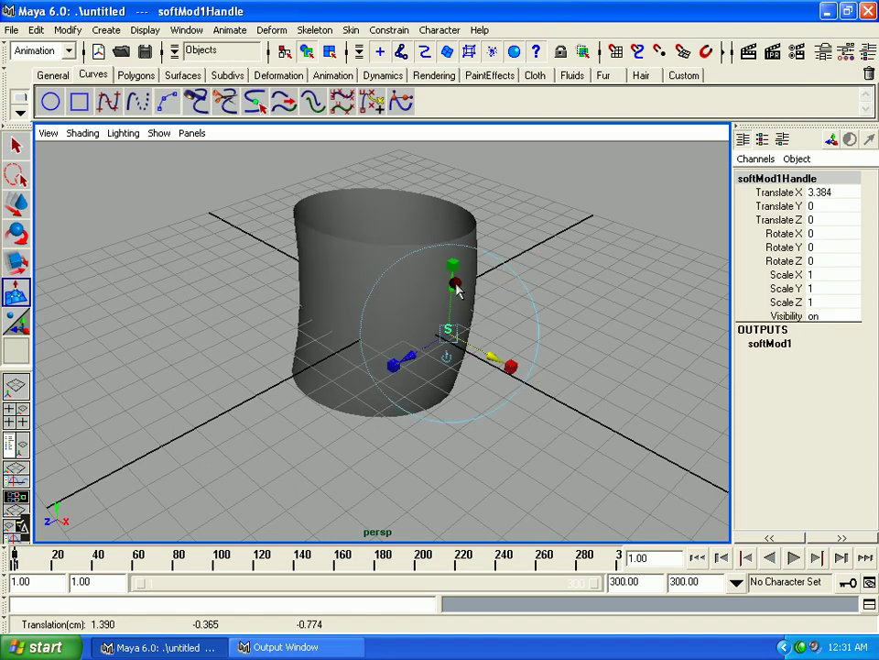
{"action": "mouse_move", "coordinate": [450, 286]}
{"action": "left_mouse_down"}
{"action": "mouse_move", "coordinate": [452, 246]}
{"action": "mouse_move", "coordinate": [452, 294]}
{"action": "mouse_move", "coordinate": [455, 279]}
{"action": "left_mouse_up"}
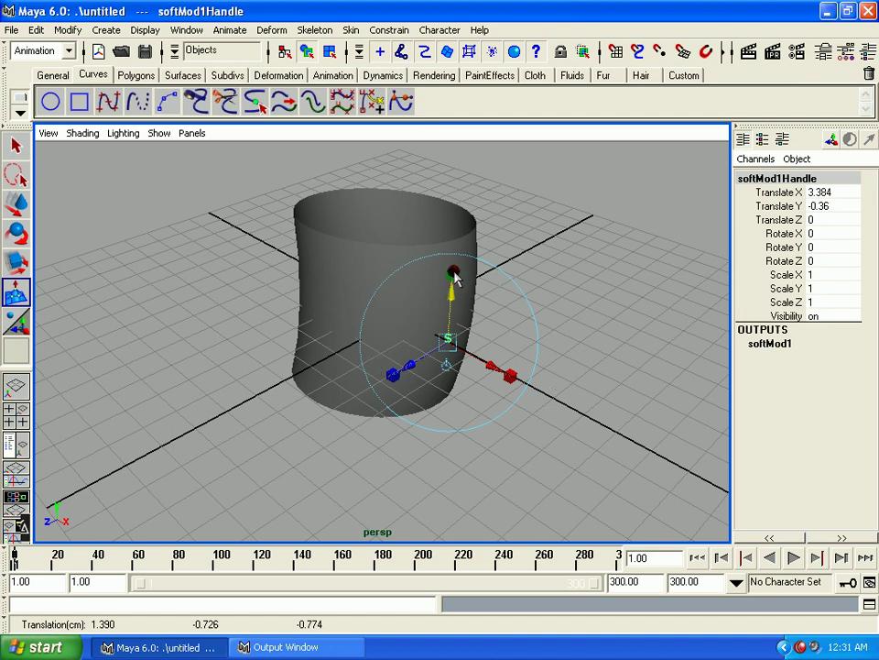
{"action": "key", "text": "r"}
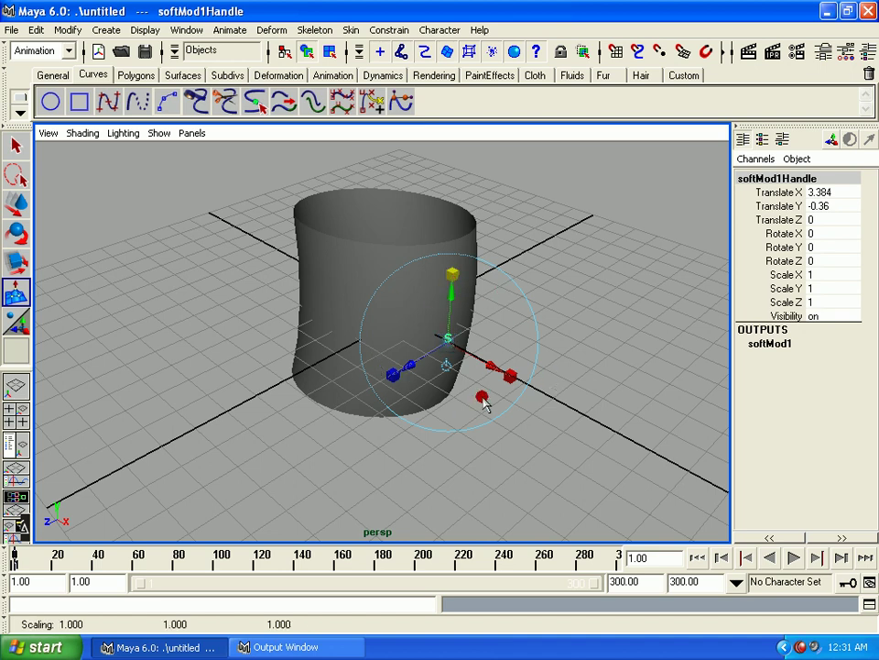
{"action": "mouse_move", "coordinate": [448, 345]}
{"action": "left_mouse_down"}
{"action": "mouse_move", "coordinate": [498, 290]}
{"action": "mouse_move", "coordinate": [426, 338]}
{"action": "mouse_move", "coordinate": [465, 294]}
{"action": "mouse_move", "coordinate": [481, 417]}
{"action": "mouse_move", "coordinate": [338, 285]}
{"action": "mouse_move", "coordinate": [505, 282]}
{"action": "mouse_move", "coordinate": [487, 305]}
{"action": "mouse_move", "coordinate": [503, 387]}
{"action": "mouse_move", "coordinate": [455, 247]}
{"action": "mouse_move", "coordinate": [506, 368]}
{"action": "mouse_move", "coordinate": [511, 338]}
{"action": "mouse_move", "coordinate": [494, 303]}
{"action": "left_mouse_up"}
{"action": "key", "text": "t"}
{"action": "key", "text": "e"}
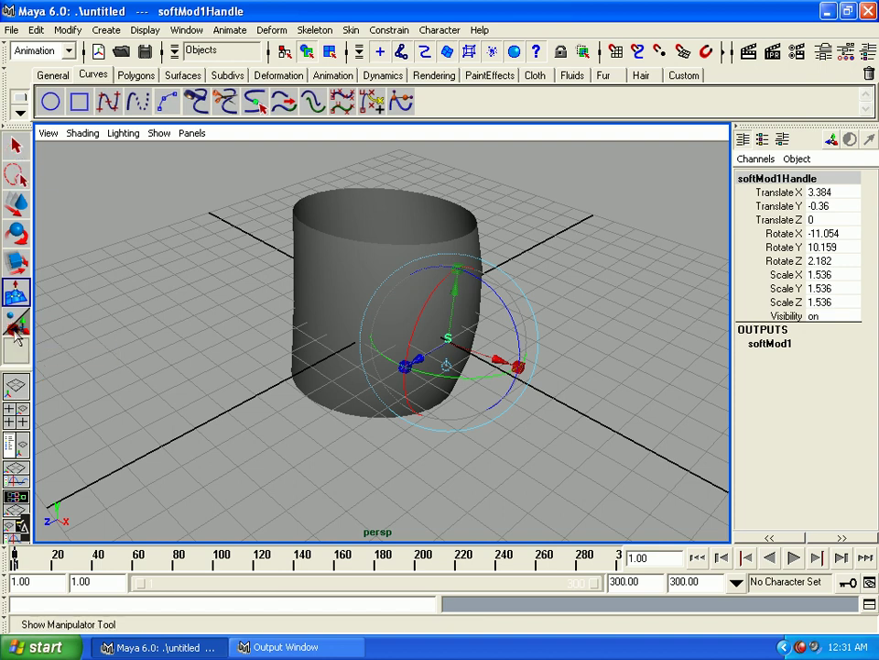
Move the softMod1 handle to 1.207, -0.443, 0.39 and set the falloff on the cylinder's left.
{"action": "left_click", "coordinate": [16, 325]}
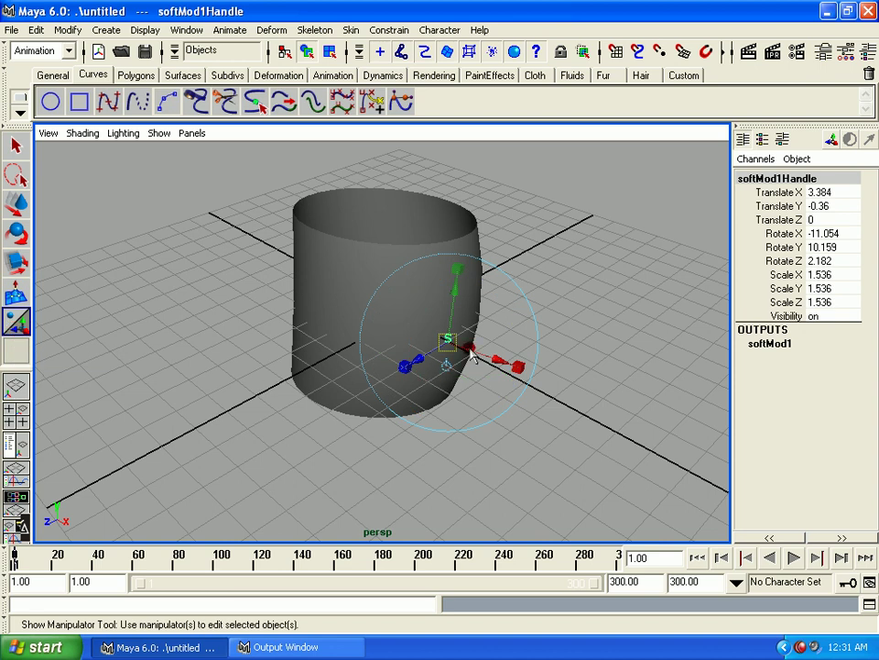
{"action": "mouse_move", "coordinate": [470, 347]}
{"action": "left_mouse_down"}
{"action": "mouse_move", "coordinate": [421, 338]}
{"action": "mouse_move", "coordinate": [338, 294]}
{"action": "mouse_move", "coordinate": [400, 333]}
{"action": "mouse_move", "coordinate": [198, 284]}
{"action": "mouse_move", "coordinate": [369, 298]}
{"action": "mouse_move", "coordinate": [388, 338]}
{"action": "mouse_move", "coordinate": [69, 251]}
{"action": "mouse_move", "coordinate": [34, 278]}
{"action": "left_mouse_up"}
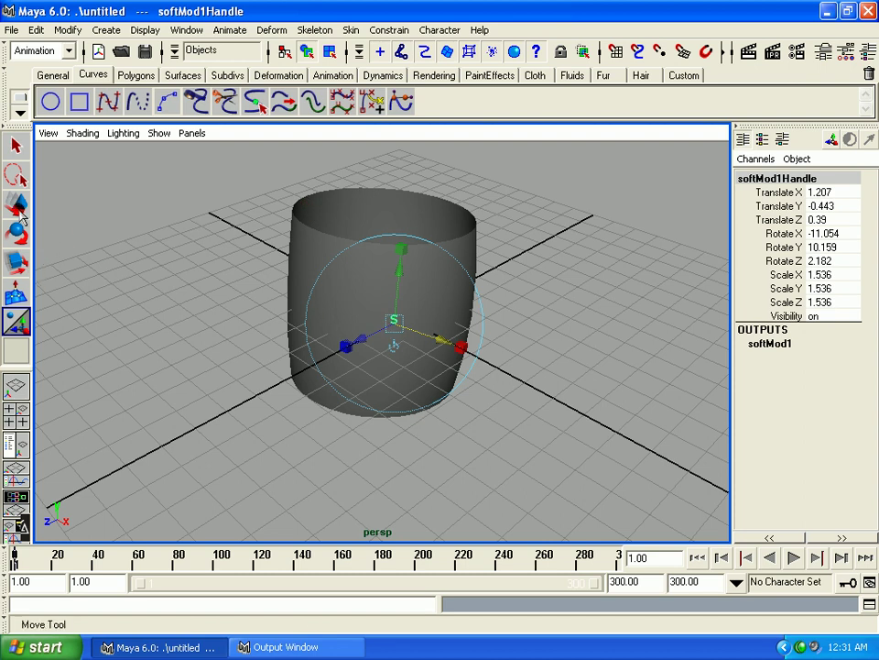
{"action": "left_click", "coordinate": [16, 203]}
{"action": "left_click", "coordinate": [16, 233]}
{"action": "left_click", "coordinate": [18, 262]}
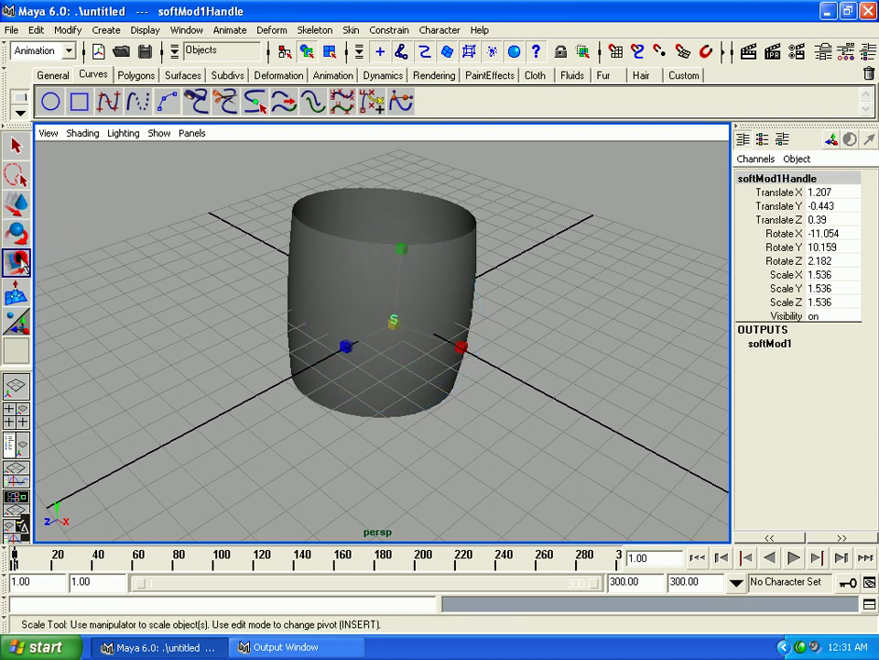
{"action": "mouse_move", "coordinate": [25, 265]}
{"action": "left_mouse_down"}
{"action": "mouse_move", "coordinate": [313, 293]}
{"action": "mouse_move", "coordinate": [304, 282]}
{"action": "left_mouse_up"}
Delete softMod1Handle and return to the Select tool.
{"action": "key", "text": "Delete"}
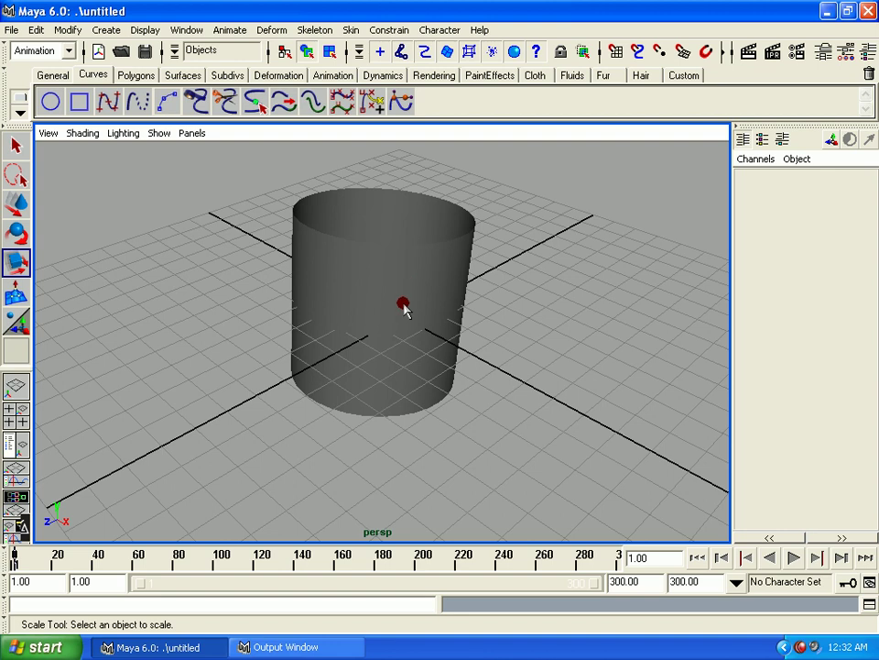
{"action": "left_click", "coordinate": [19, 145]}
{"action": "key", "text": "q"}
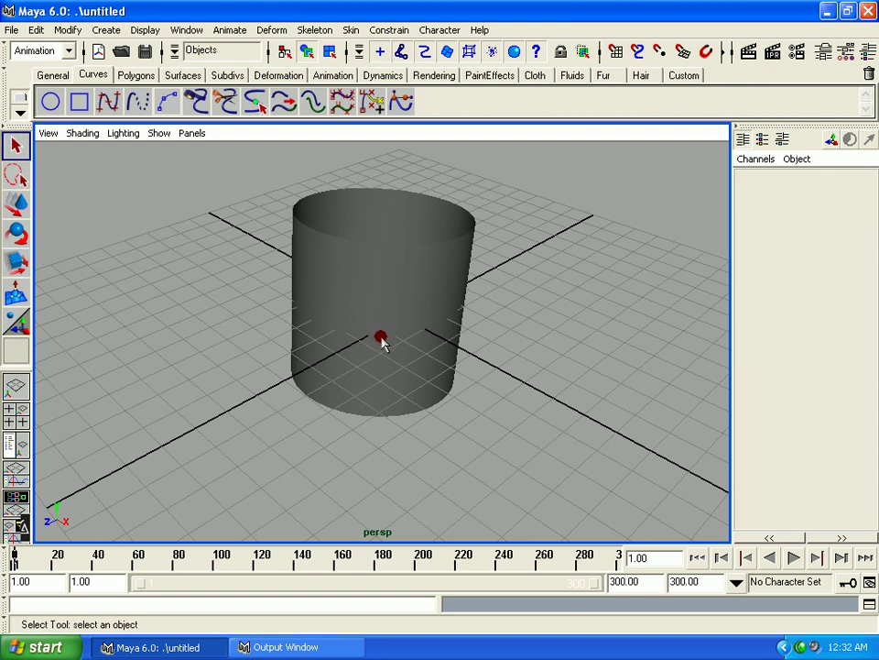
Cycle through the Move, Rotate and Scale tools with W, E and R.
{"action": "key", "text": "w"}
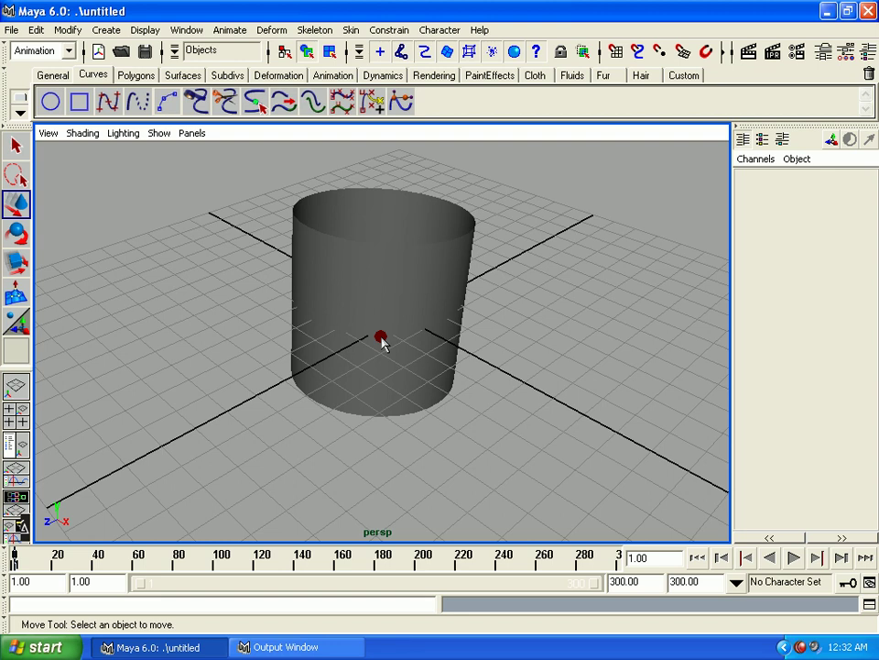
{"action": "key", "text": "e"}
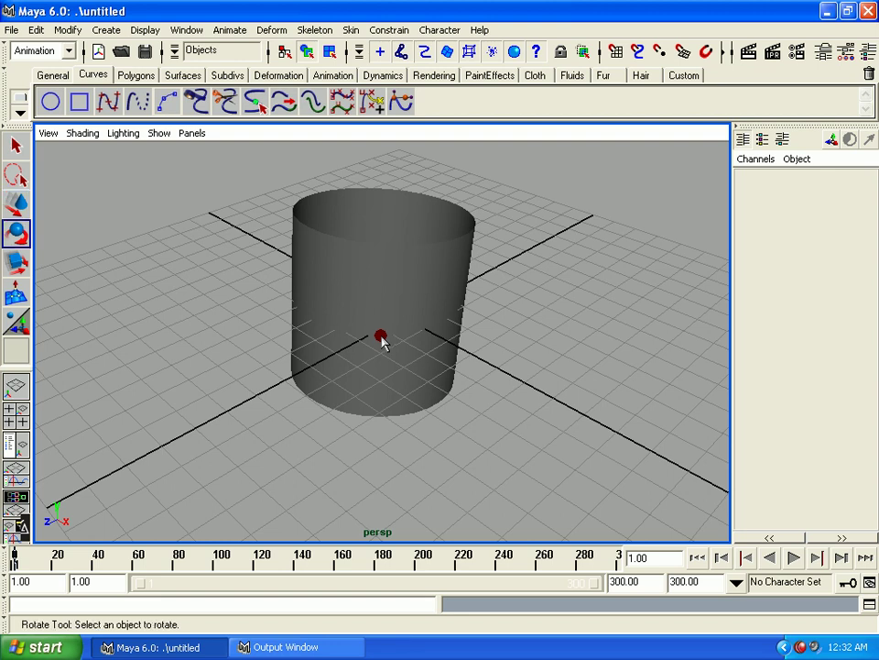
{"action": "key", "text": "r"}
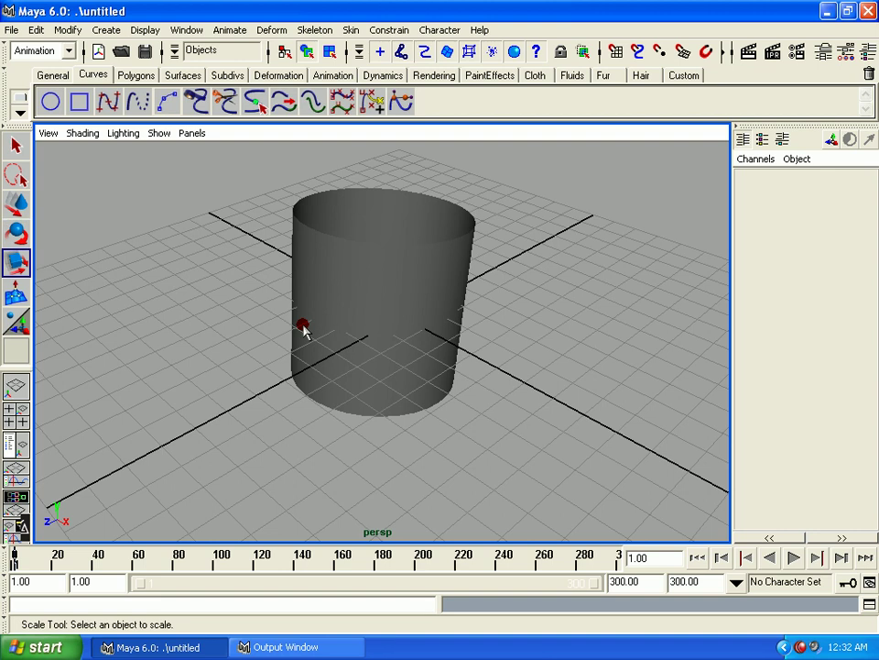